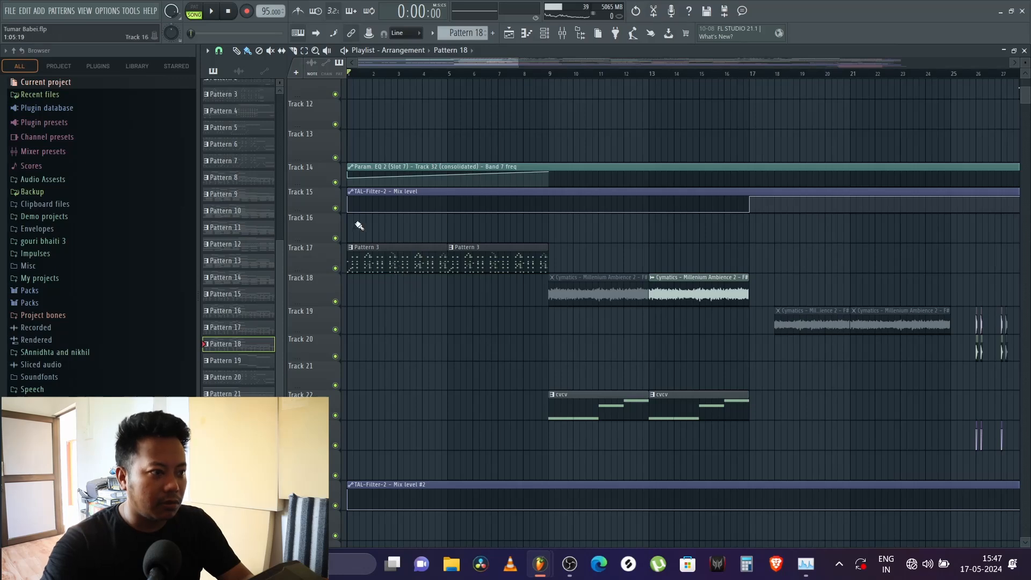
# Step: Play the arrangement from the start to hear the opening bars
pyautogui.click(946, 569)
pyautogui.click(946, 565)
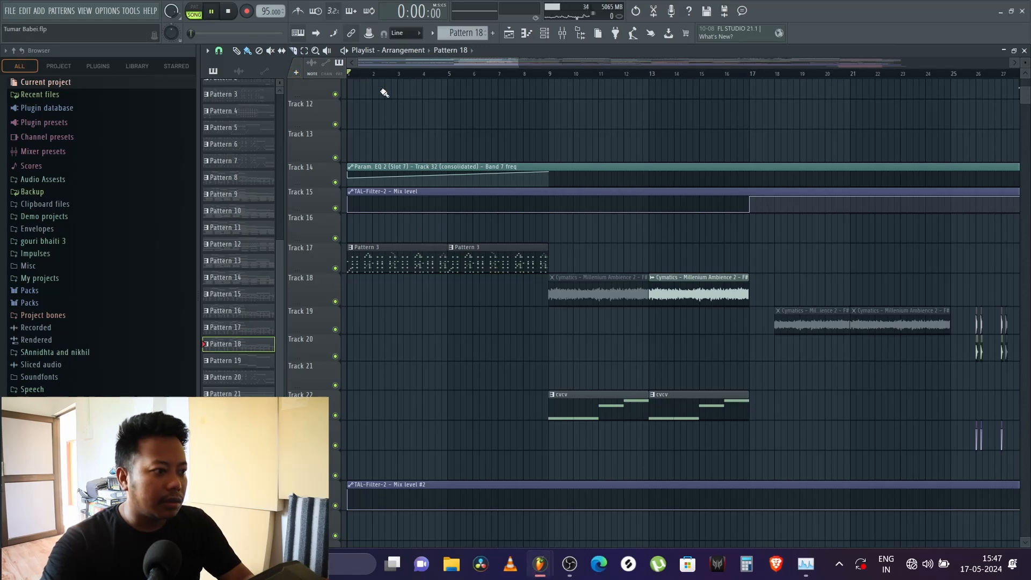
pyautogui.press('space')
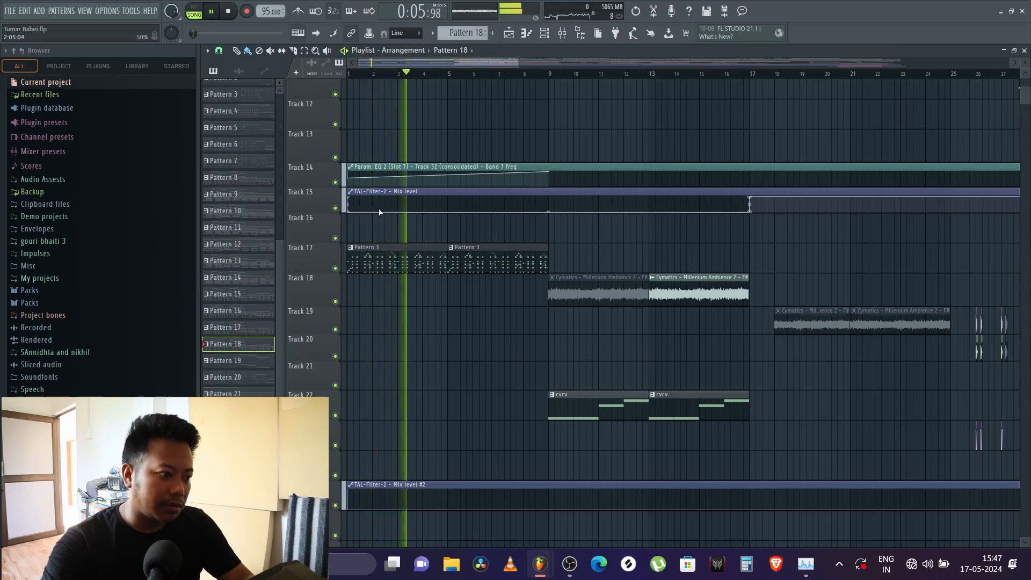
pyautogui.press('space')
# Step: Select Pattern 3, play it on its own in pattern mode, and show a widened channel rack with its full step grid
pyautogui.click(393, 267)
pyautogui.click(199, 12)
pyautogui.click(213, 11)
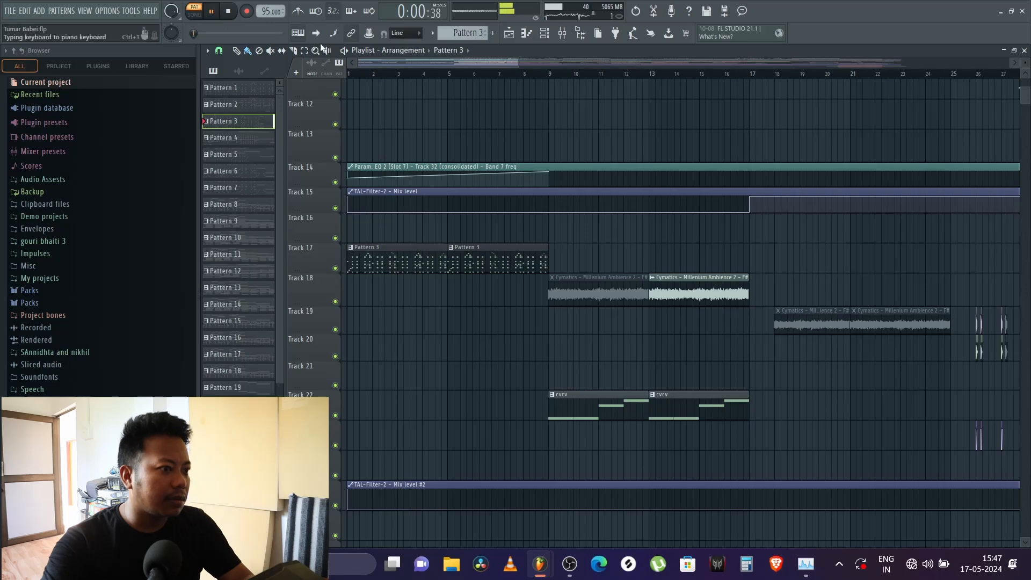
pyautogui.click(544, 33)
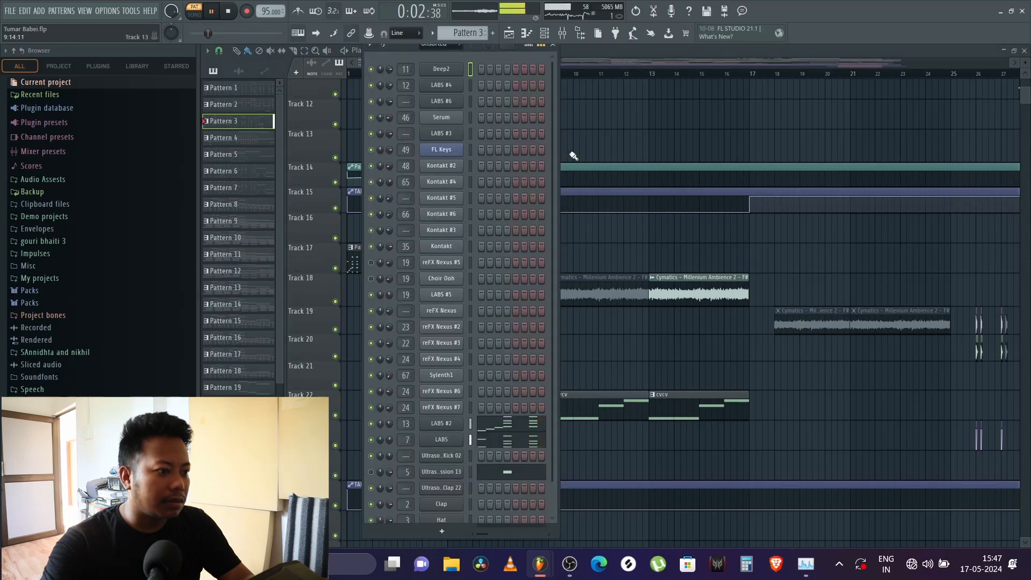
pyautogui.moveTo(559, 145); pyautogui.dragTo(935, 161)
pyautogui.press('space')
# Step: Play Pattern 3 while viewing the LABS #2 notes, then close the piano roll and mute the LABS channel
pyautogui.rightClick(446, 424)
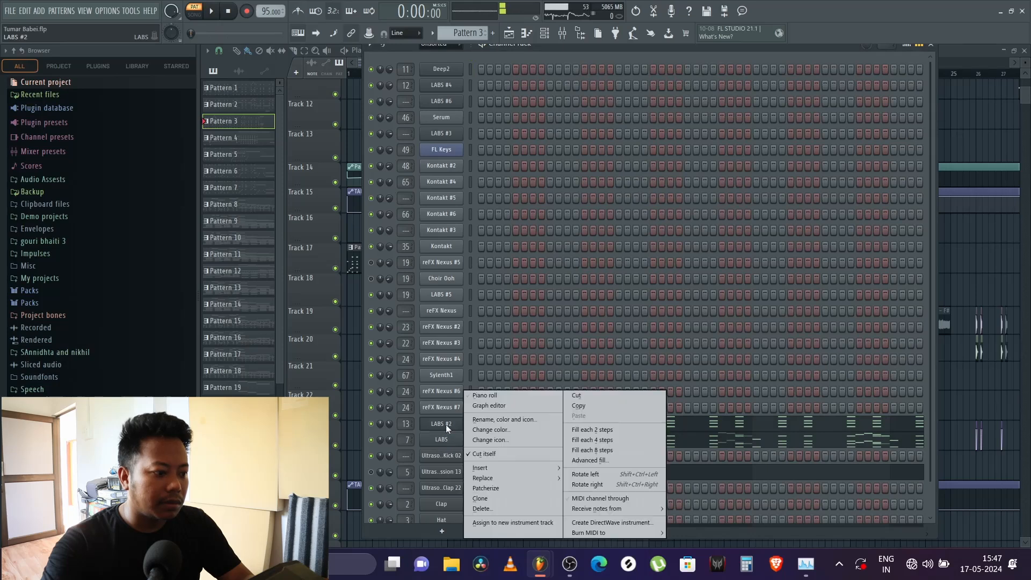
pyautogui.click(479, 394)
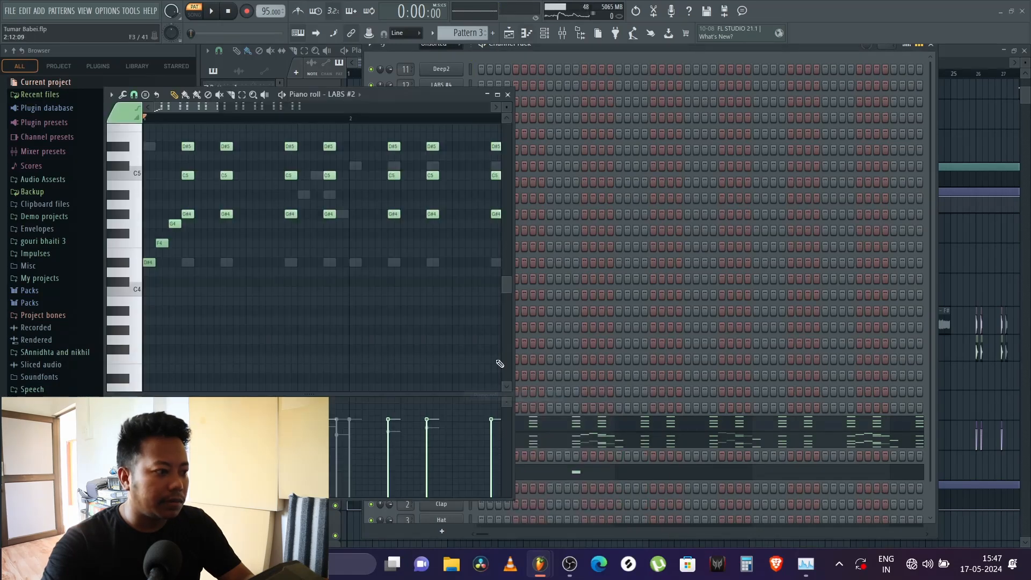
pyautogui.click(211, 11)
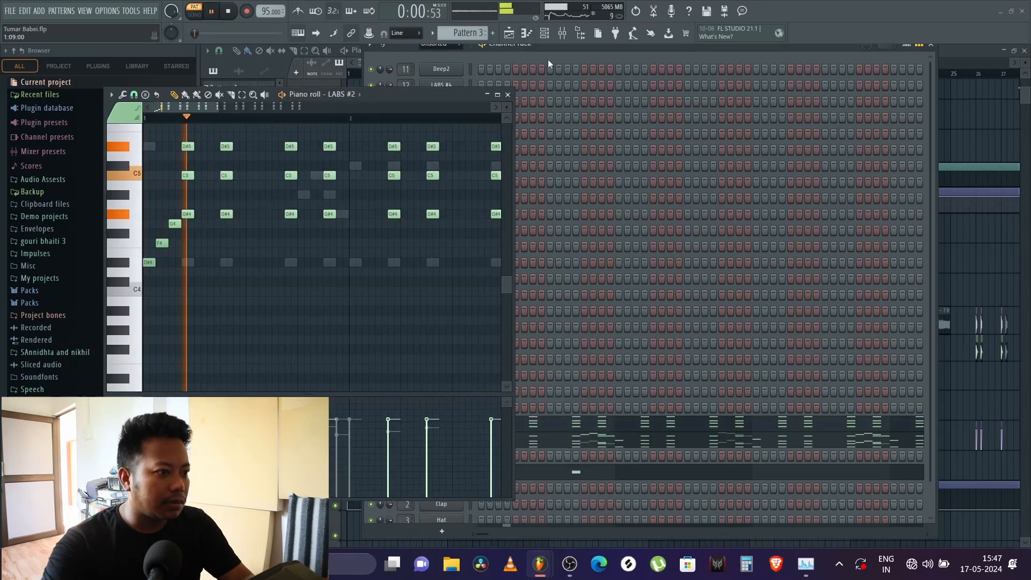
pyautogui.click(507, 94)
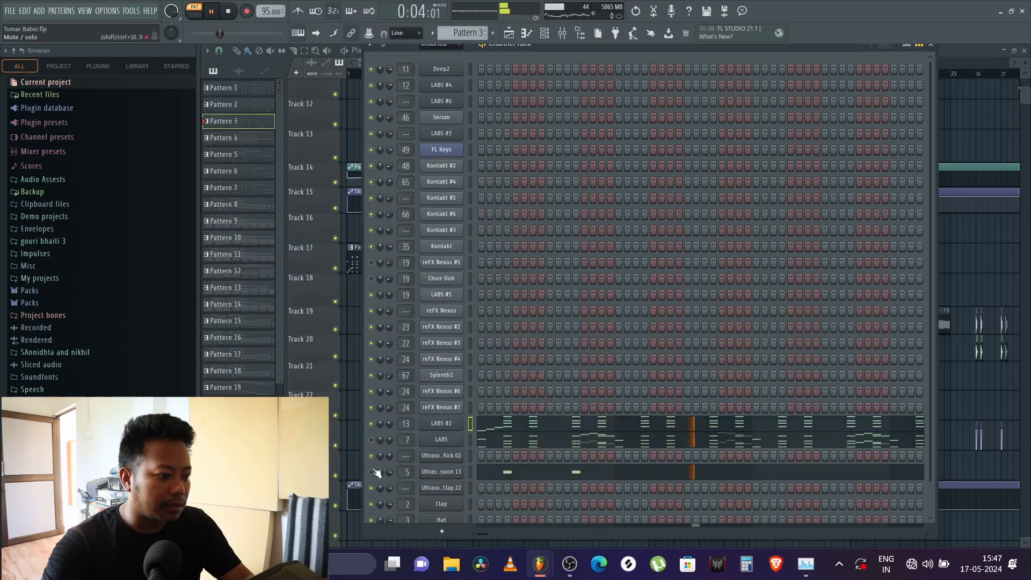
pyautogui.press('space')
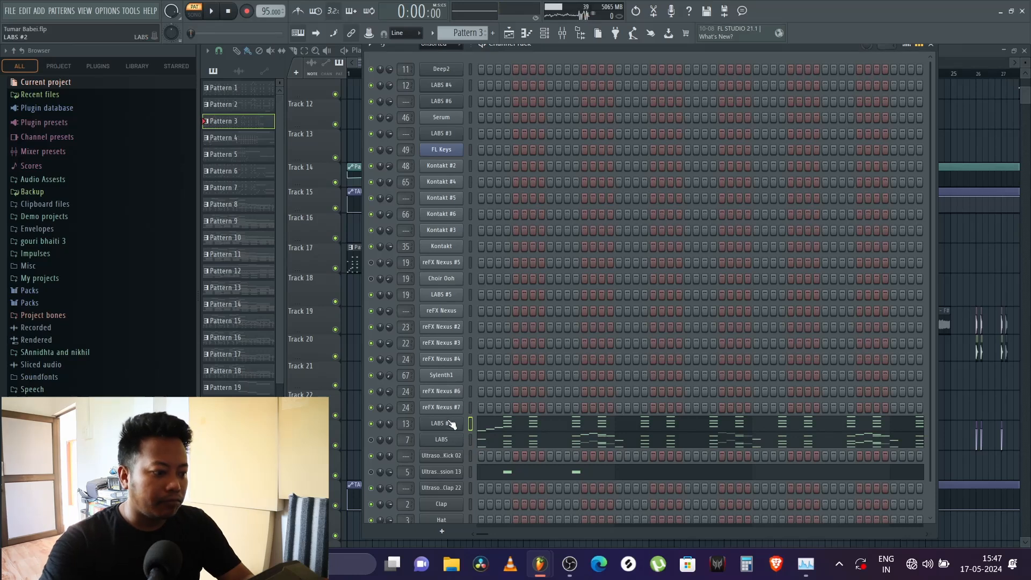
# Step: Open the LABS #2 notes in a maximized piano roll showing the whole pattern
pyautogui.rightClick(446, 423)
pyautogui.click(495, 395)
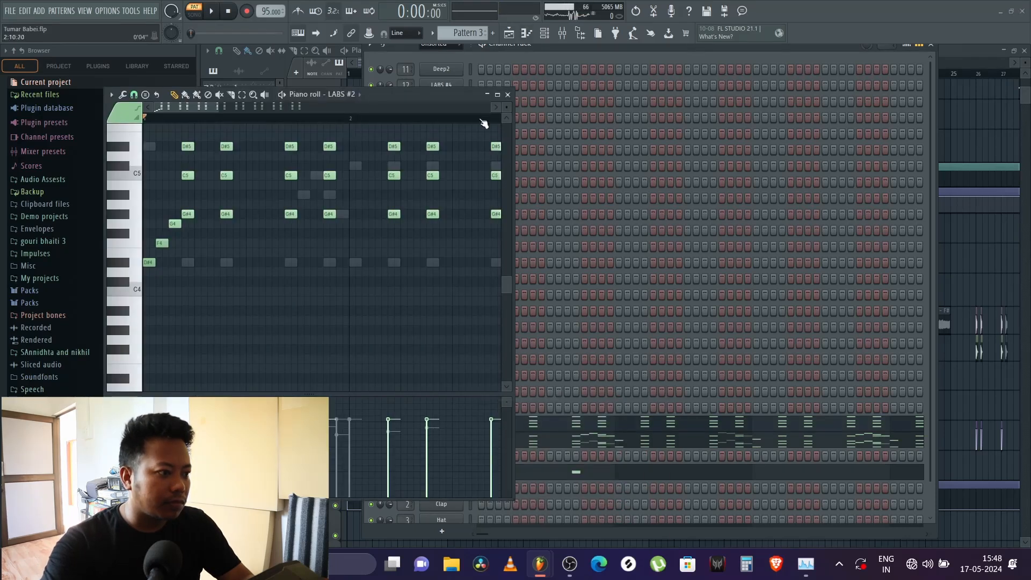
pyautogui.click(498, 95)
pyautogui.scroll(-4, 356, 32)
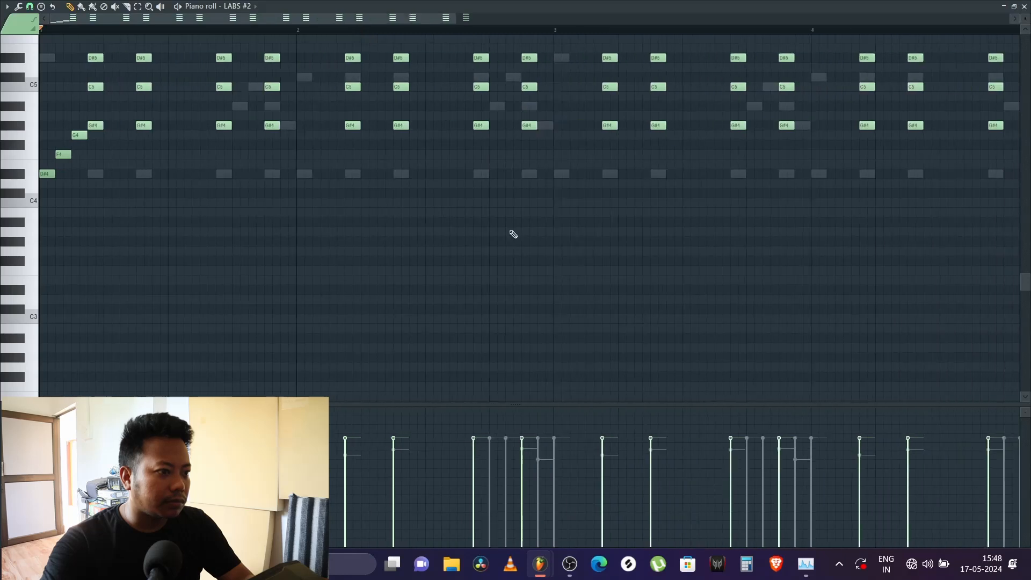
pyautogui.scroll(4, 514, 235)
pyautogui.scroll(-3, 304, 31)
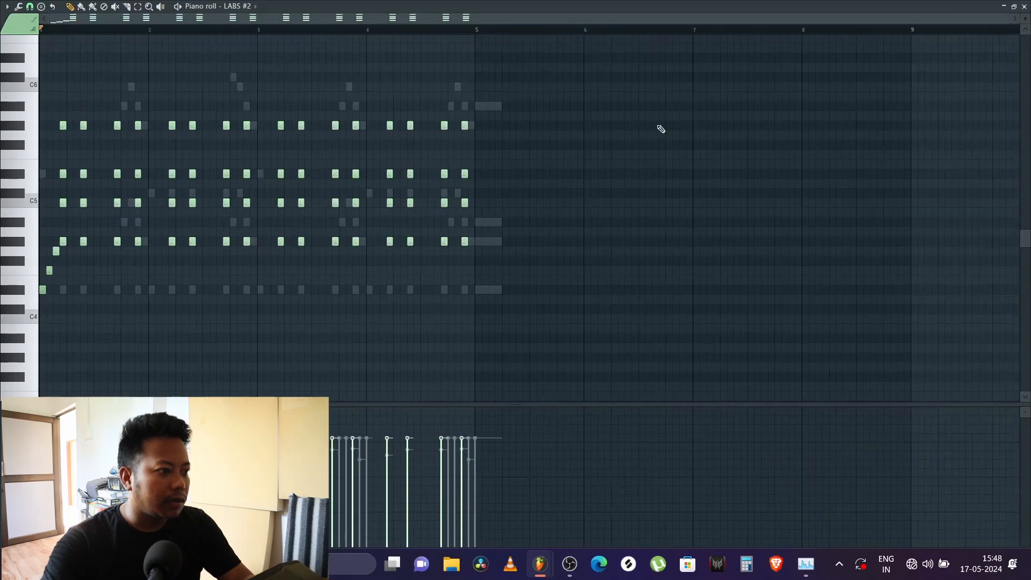
pyautogui.scroll(3, 89, 24)
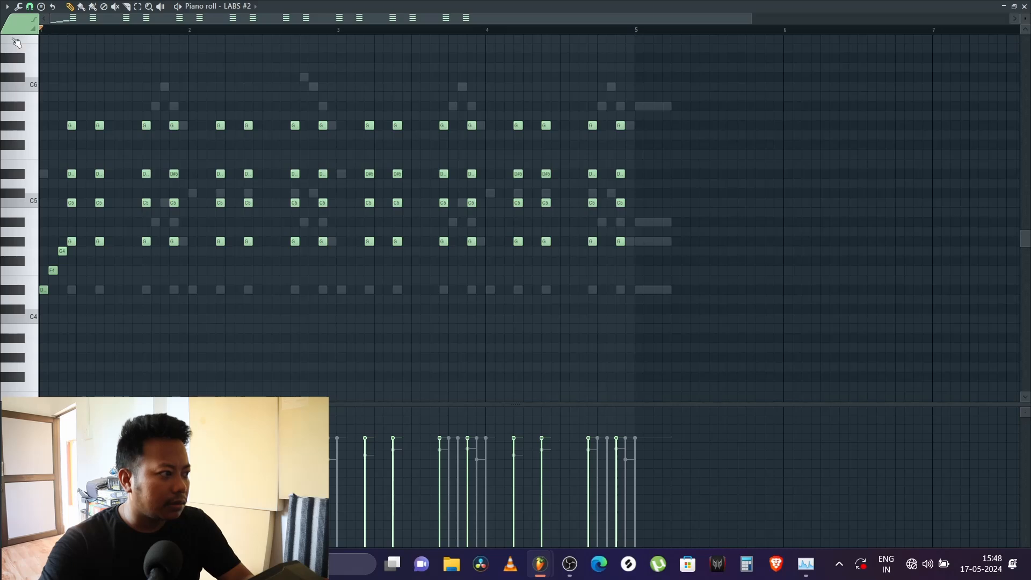
# Step: Play the LABS #2 chord part from the start, replay its opening notes several times, and close the piano roll
pyautogui.press('space')
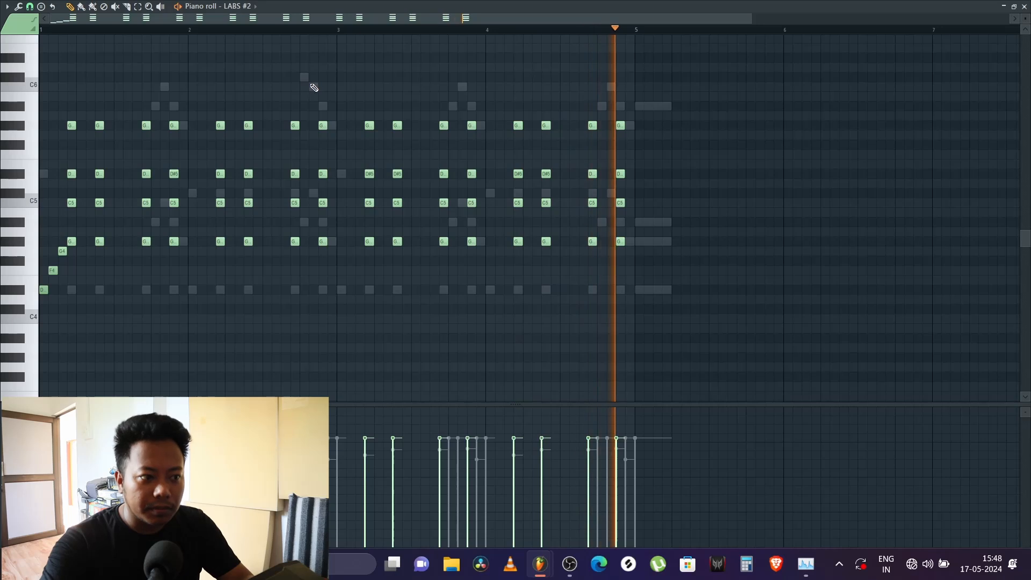
pyautogui.press('space')
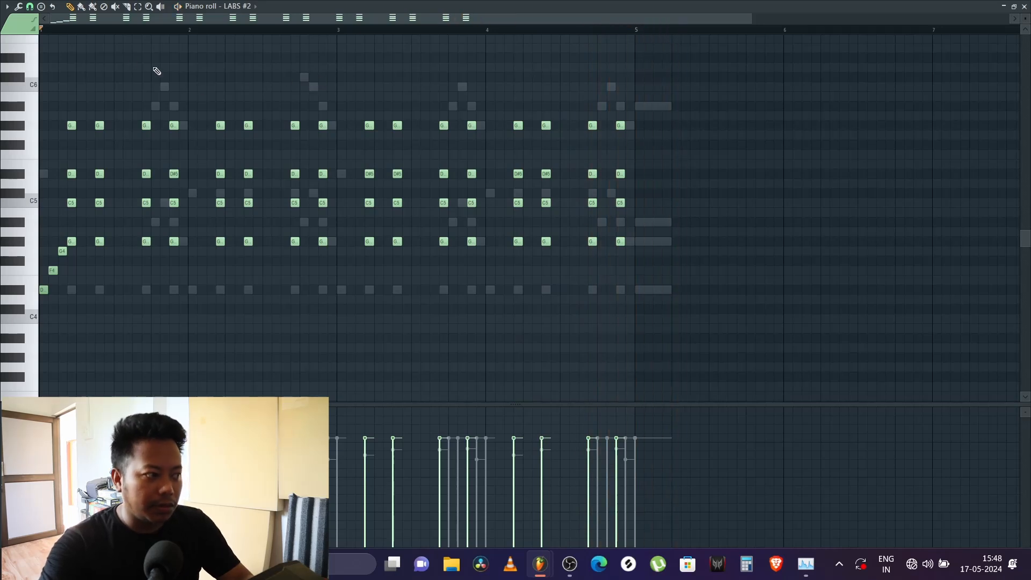
pyautogui.press('space')
pyautogui.press('space')
pyautogui.press('space')
pyautogui.press('space')
pyautogui.press('space')
pyautogui.press('space')
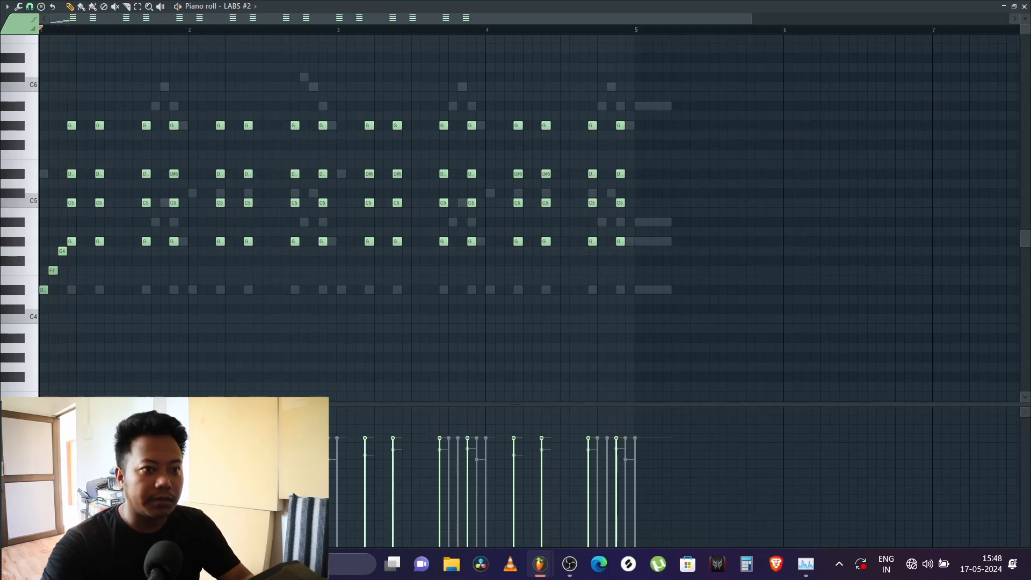
pyautogui.click(1025, 7)
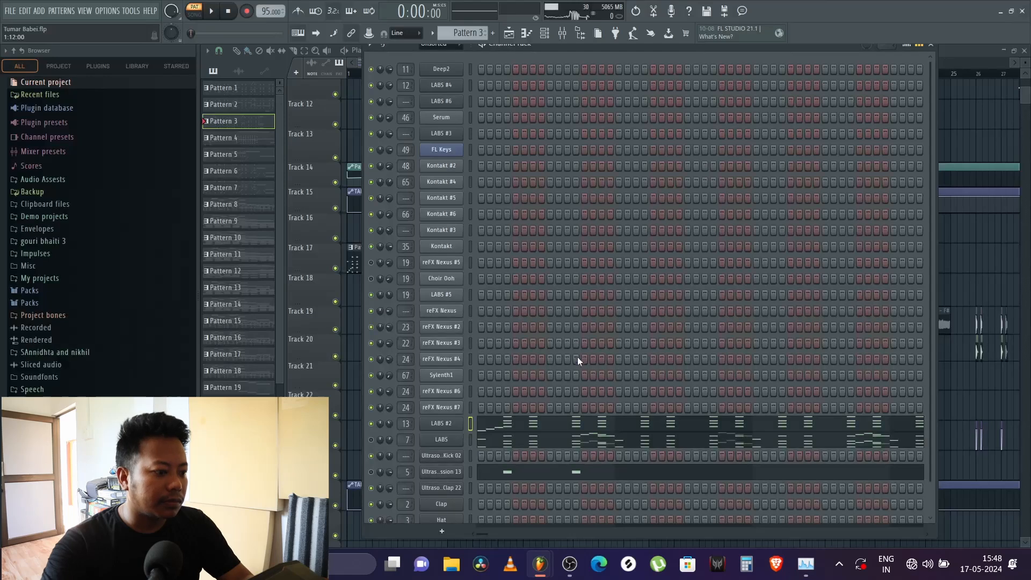
# Step: Open the LABS channel's piano roll and play its notes from the start through the end of bar 2
pyautogui.scroll(-2, 578, 350)
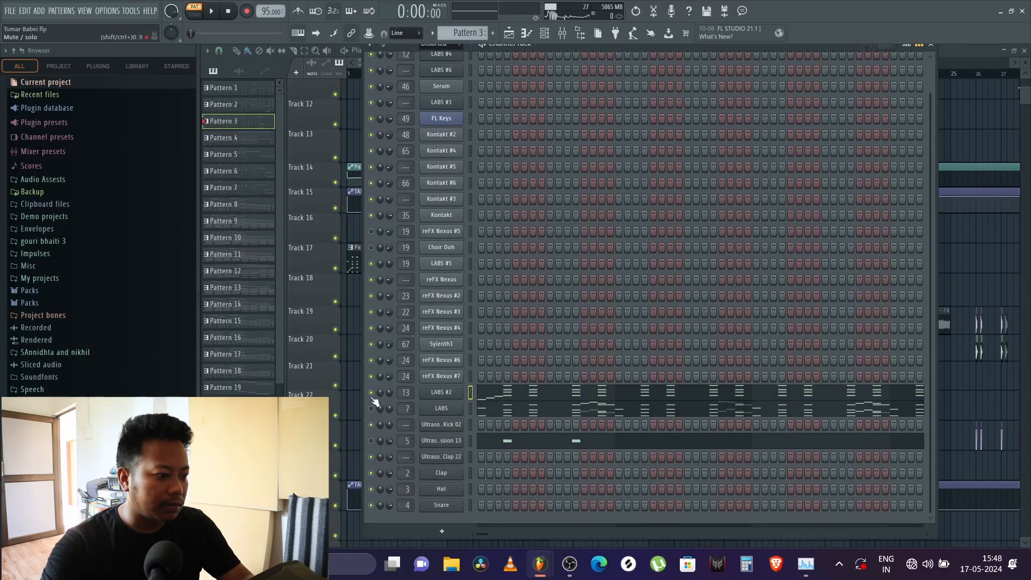
pyautogui.rightClick(444, 408)
pyautogui.click(485, 399)
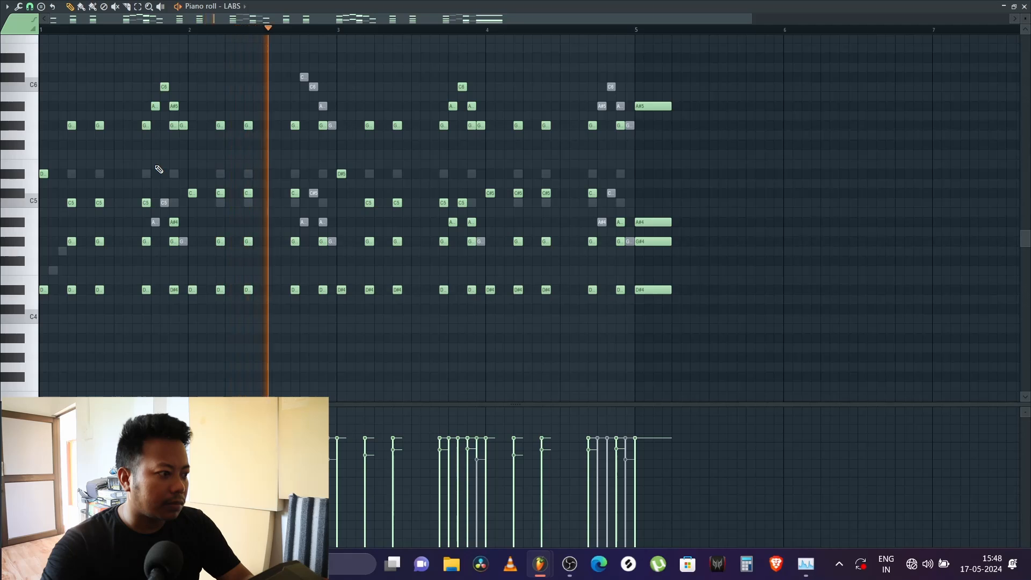
pyautogui.press('space')
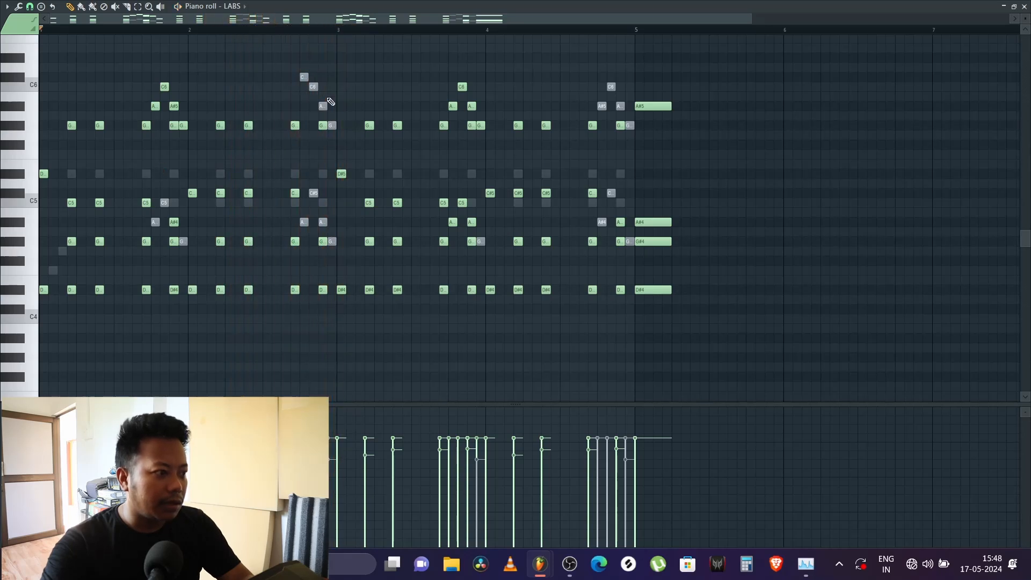
pyautogui.press('space')
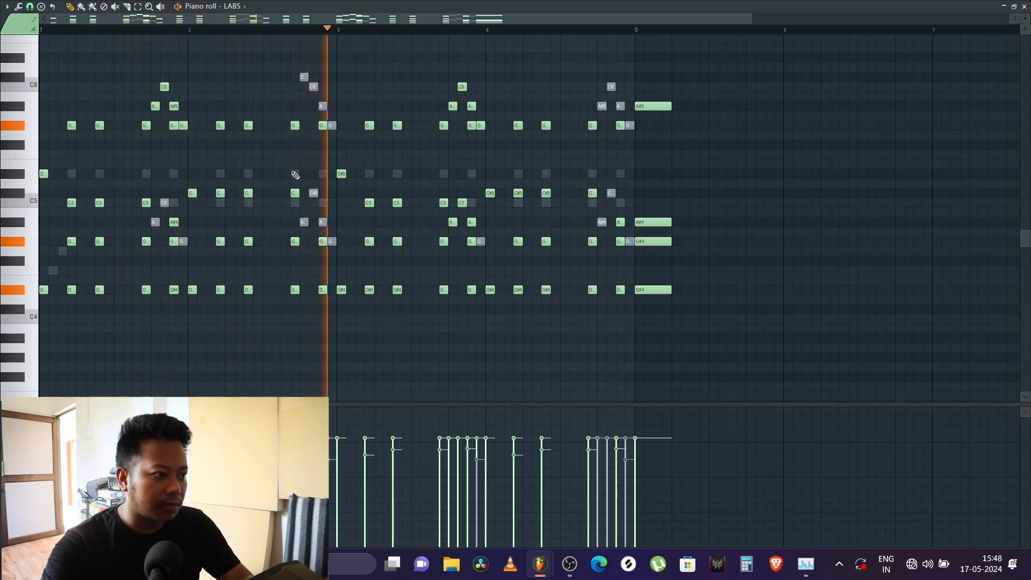
pyautogui.press('space')
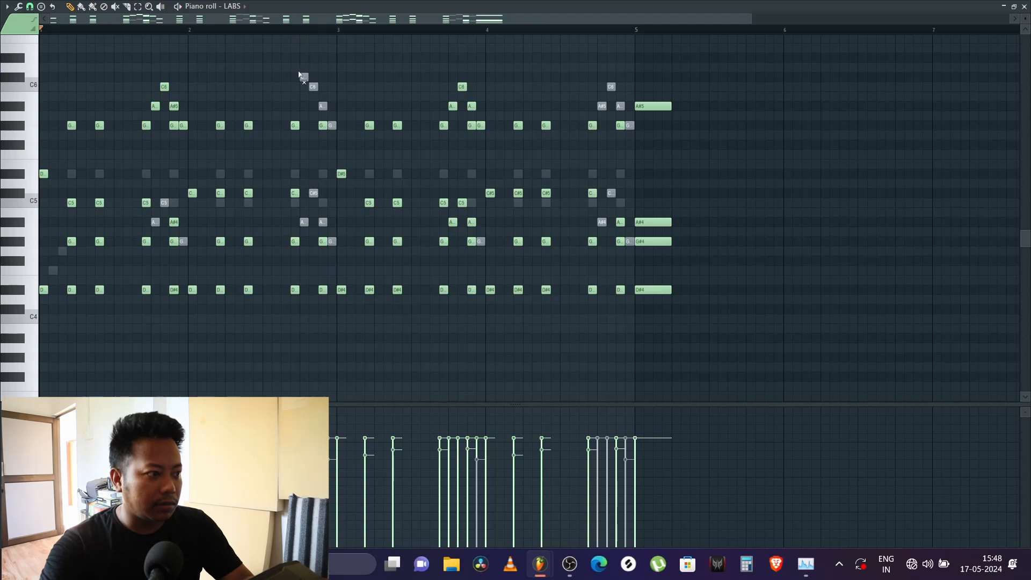
# Step: Audition the LABS part from mid bar 2 and from late bar 1 with bar 2's high ending notes unmuted
pyautogui.click(272, 31)
pyautogui.press('space')
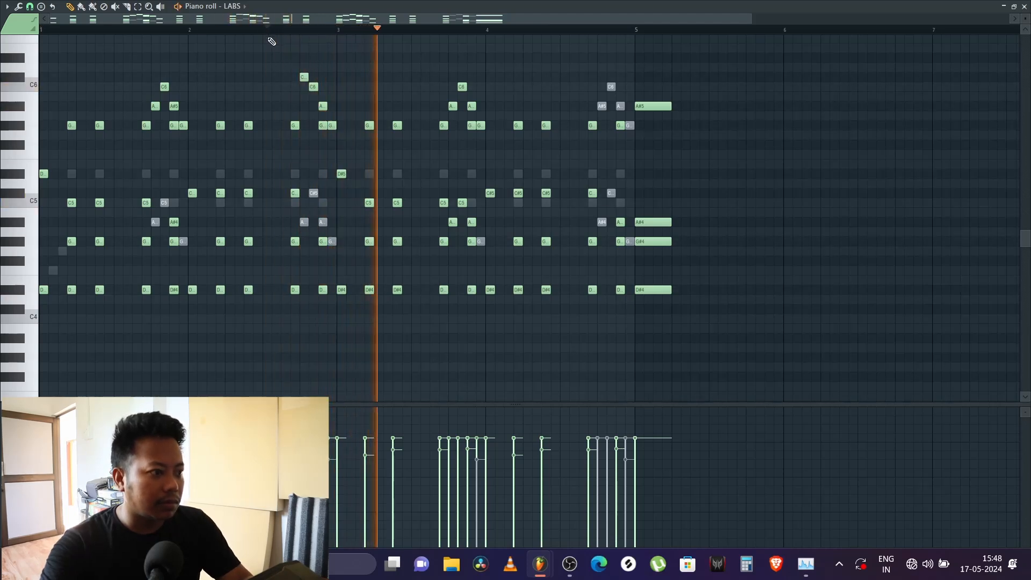
pyautogui.click(153, 40)
pyautogui.rightClick(155, 41)
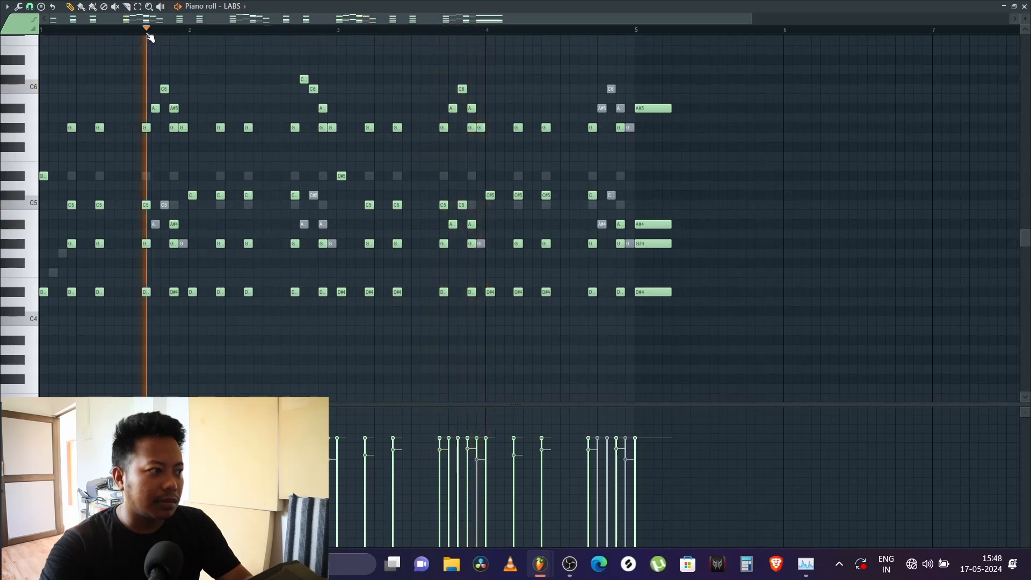
pyautogui.press('space')
pyautogui.press('space')
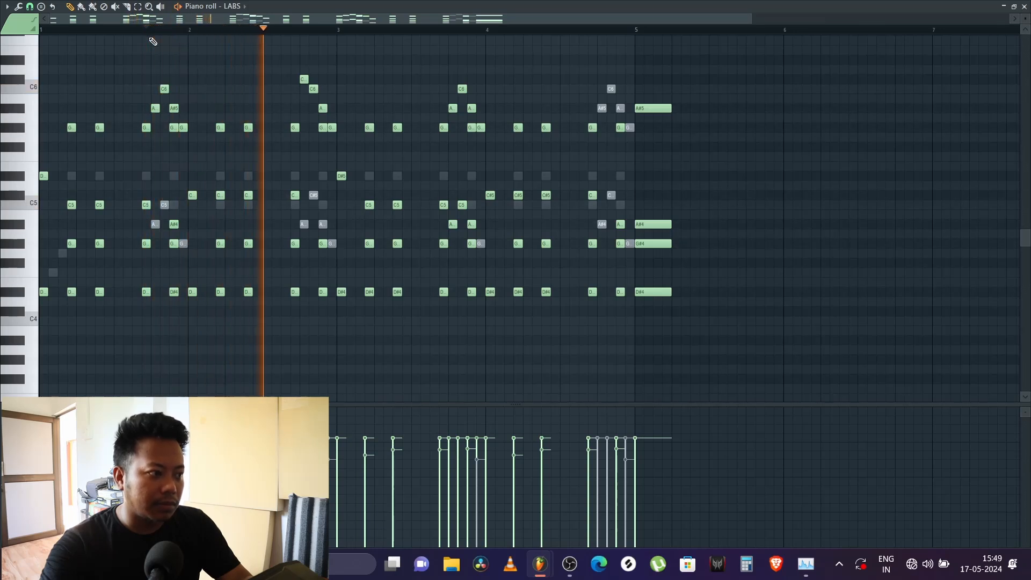
pyautogui.press('space')
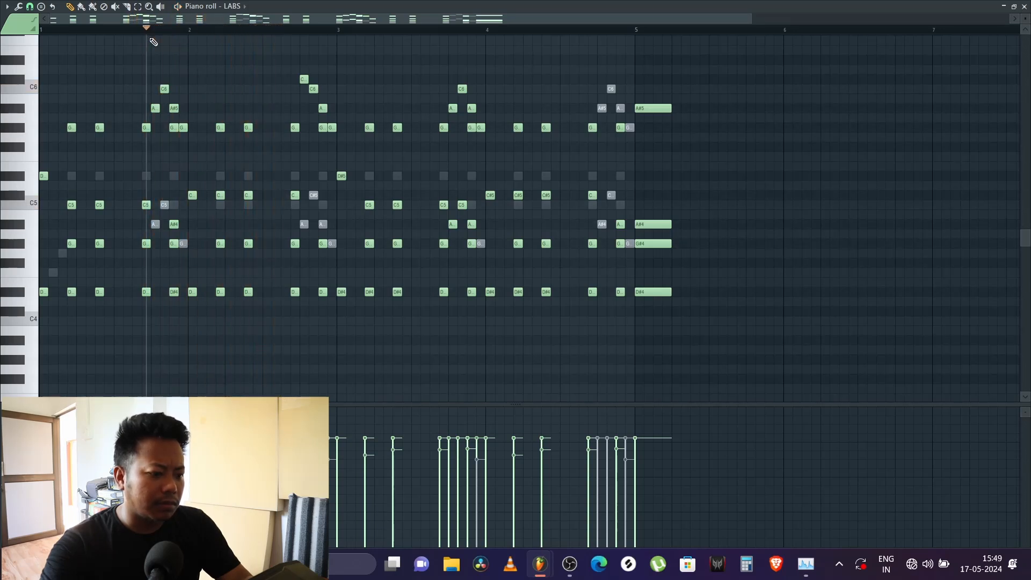
# Step: Replay the LABS part from late bar 1, comparing it with bar 2's high ending notes unmuted and muted
pyautogui.press('space')
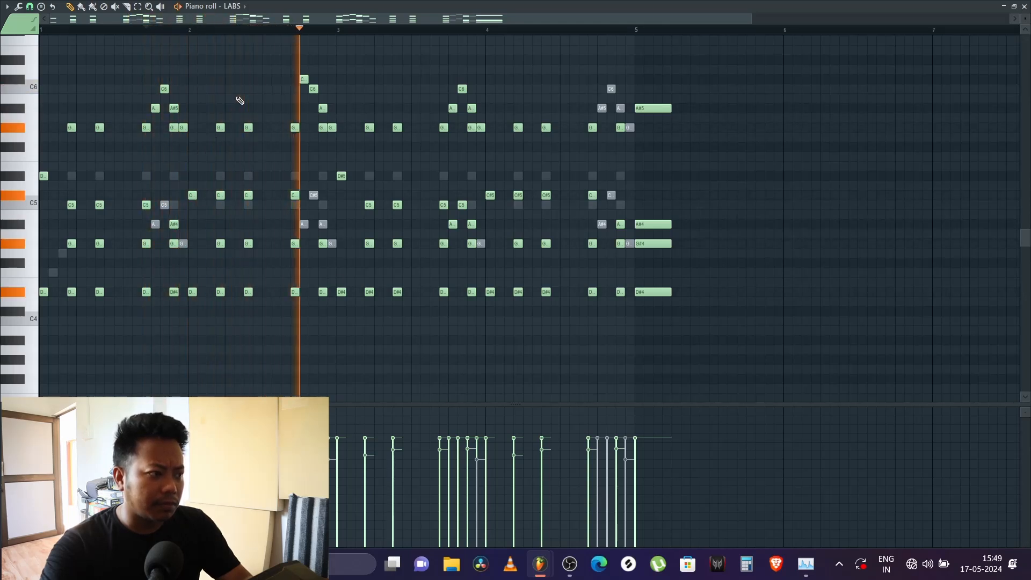
pyautogui.press('space')
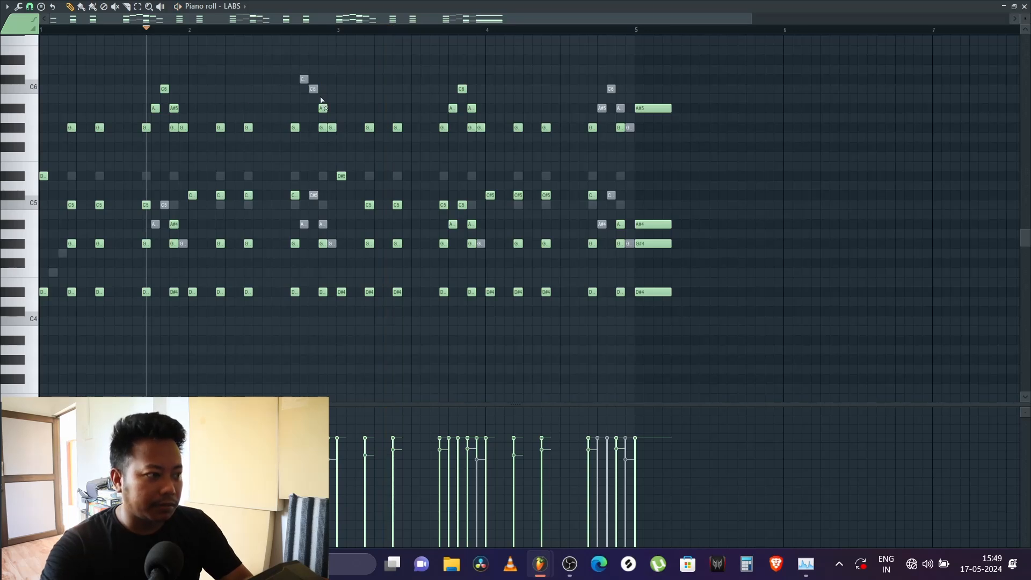
pyautogui.press('space')
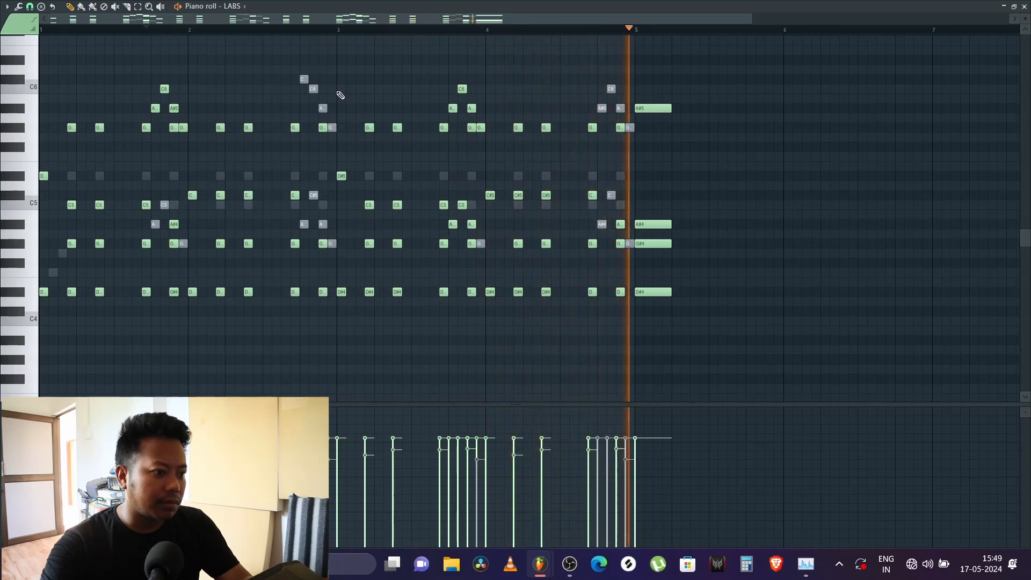
pyautogui.press('space')
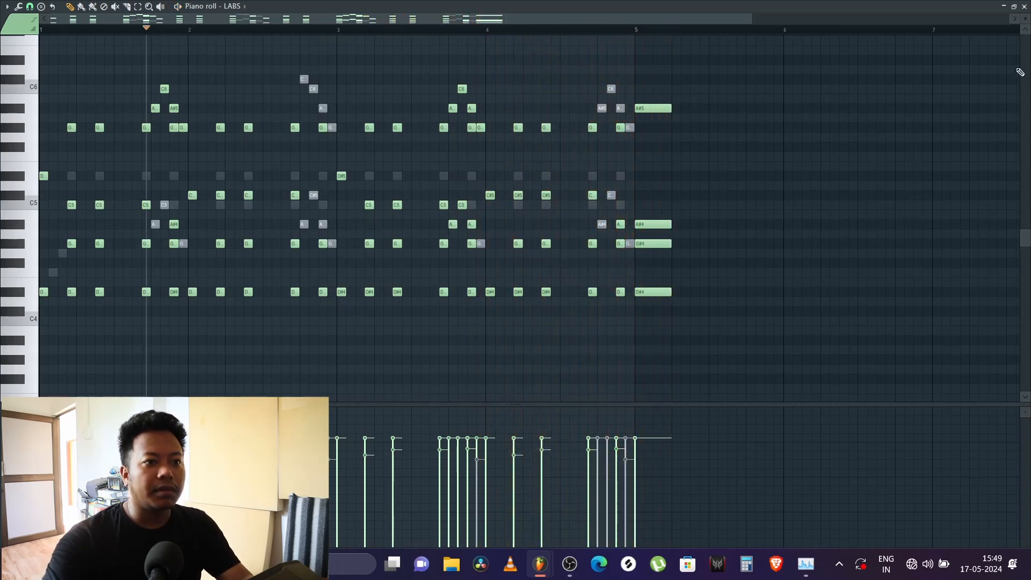
# Step: Play the long sustained chord at bar 5 of the LABS part
pyautogui.scroll(-3, 639, 32)
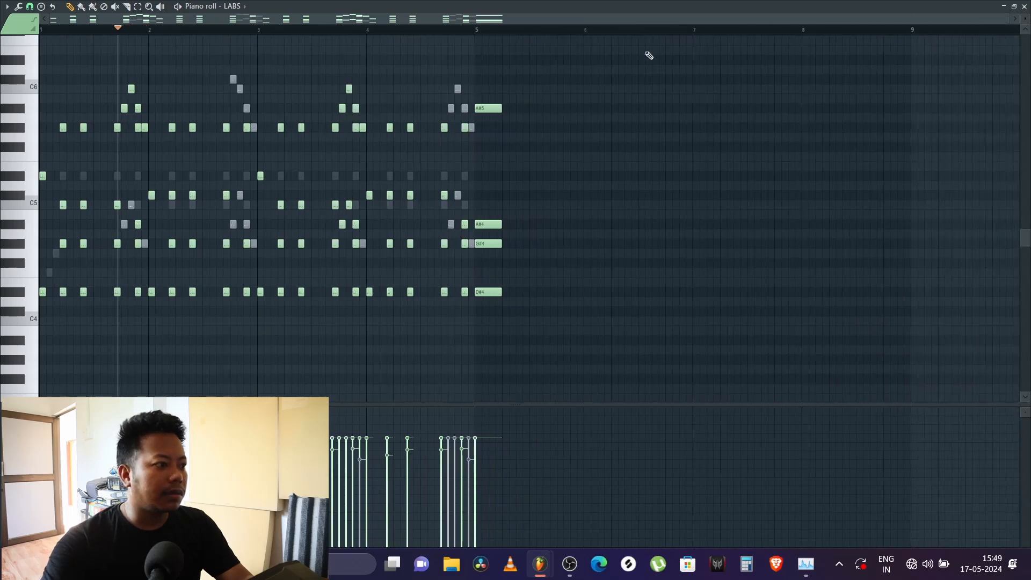
pyautogui.click(473, 29)
pyautogui.press('space')
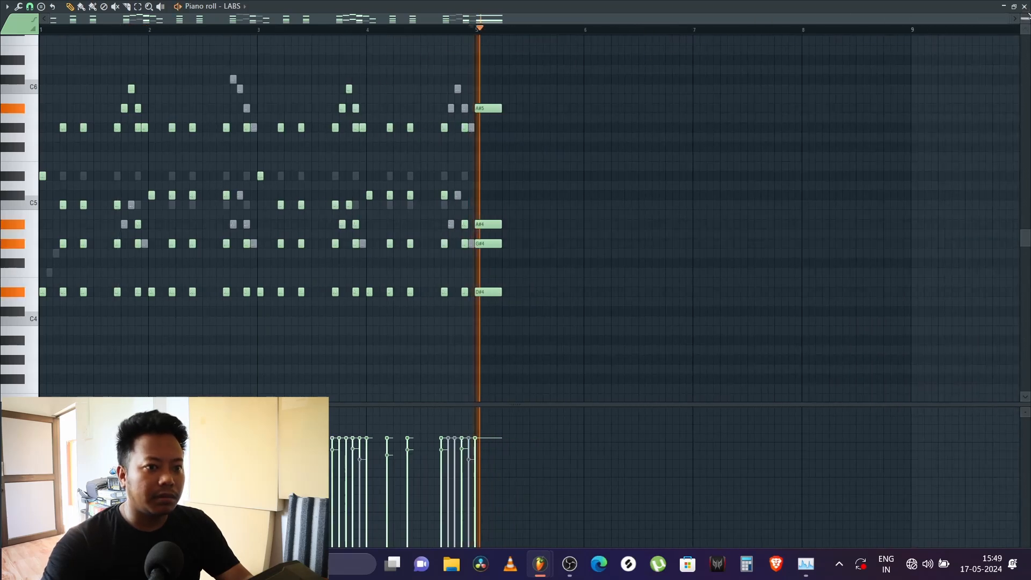
pyautogui.press('space')
# Step: Close the piano roll and channel rack, and review the arrangement around the Pattern 3 clips in the playlist
pyautogui.click(1025, 7)
pyautogui.press('F6')
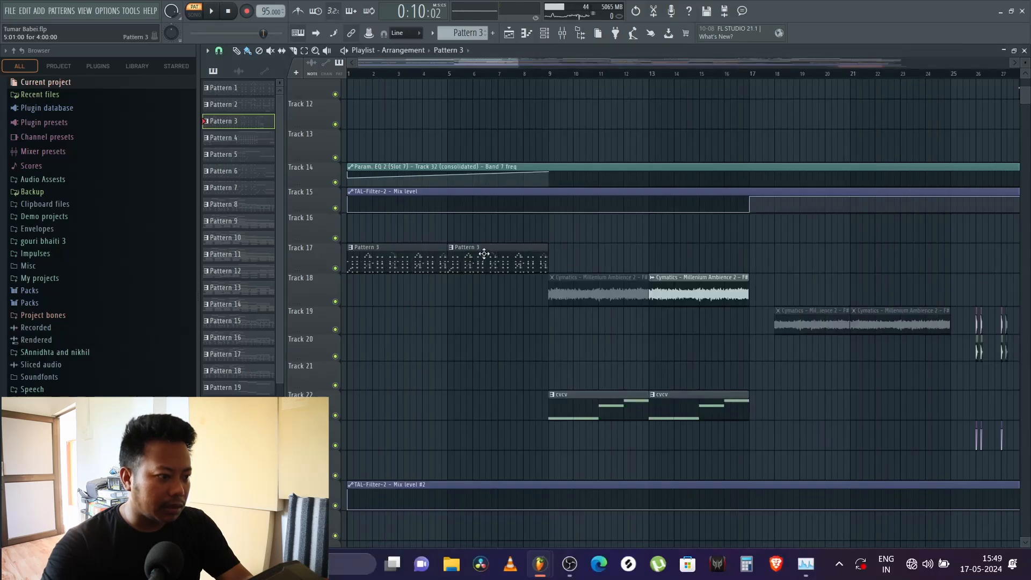
pyautogui.scroll(-5, 530, 78)
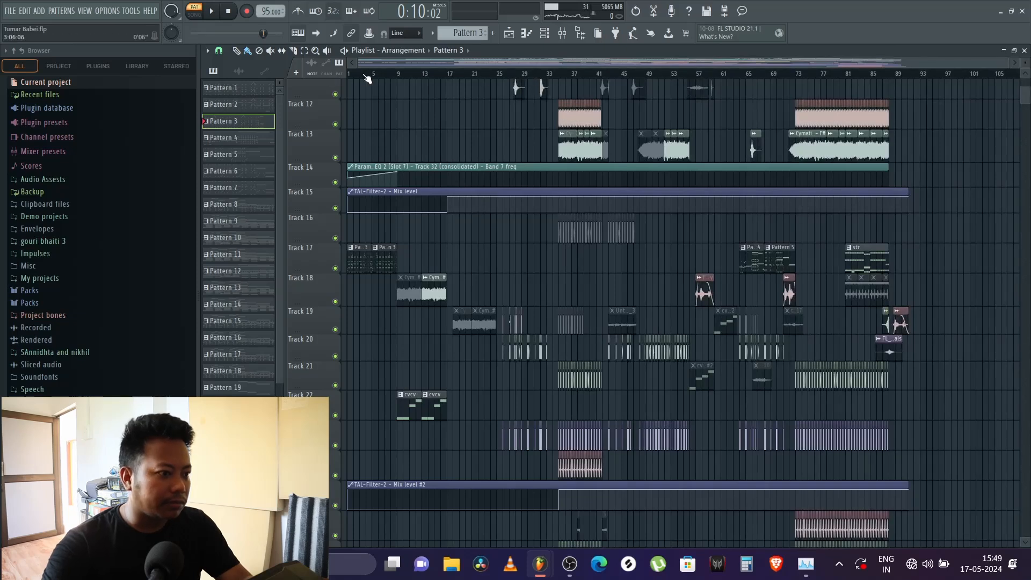
pyautogui.scroll(5, 426, 78)
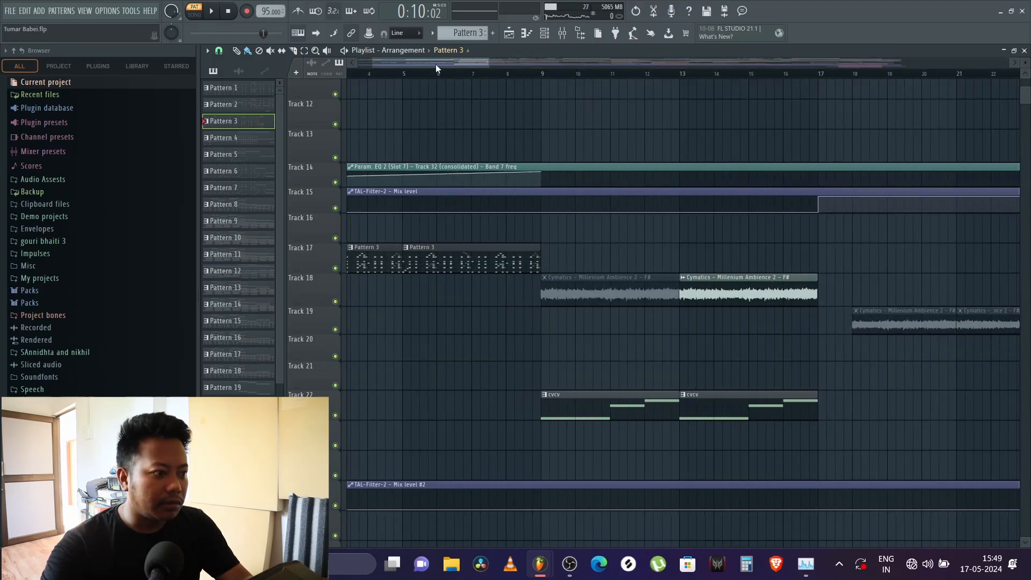
# Step: Return to the start of the arrangement and open the LABS channel's instrument window from the channel rack
pyautogui.moveTo(436, 64); pyautogui.dragTo(412, 65)
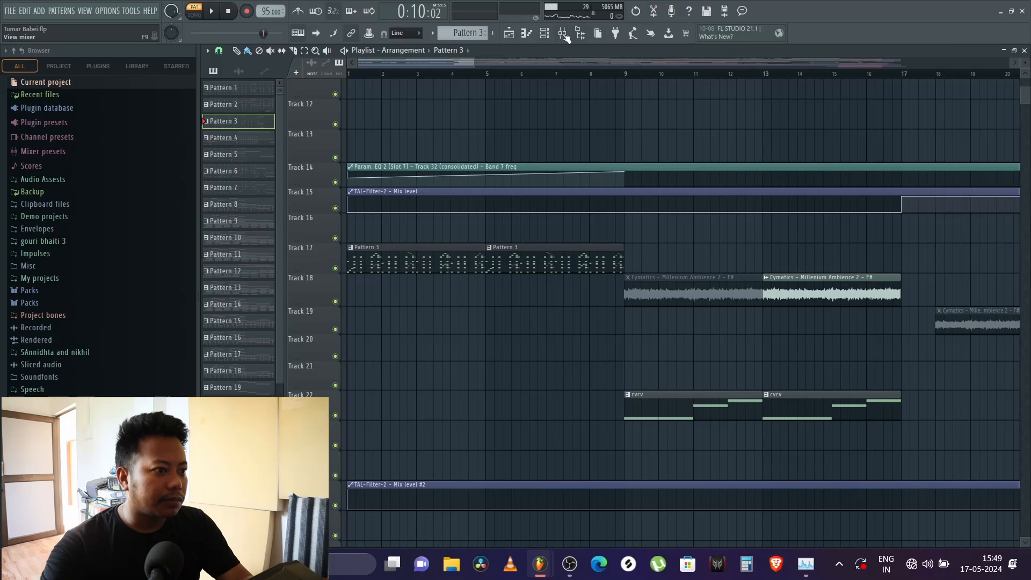
pyautogui.click(546, 34)
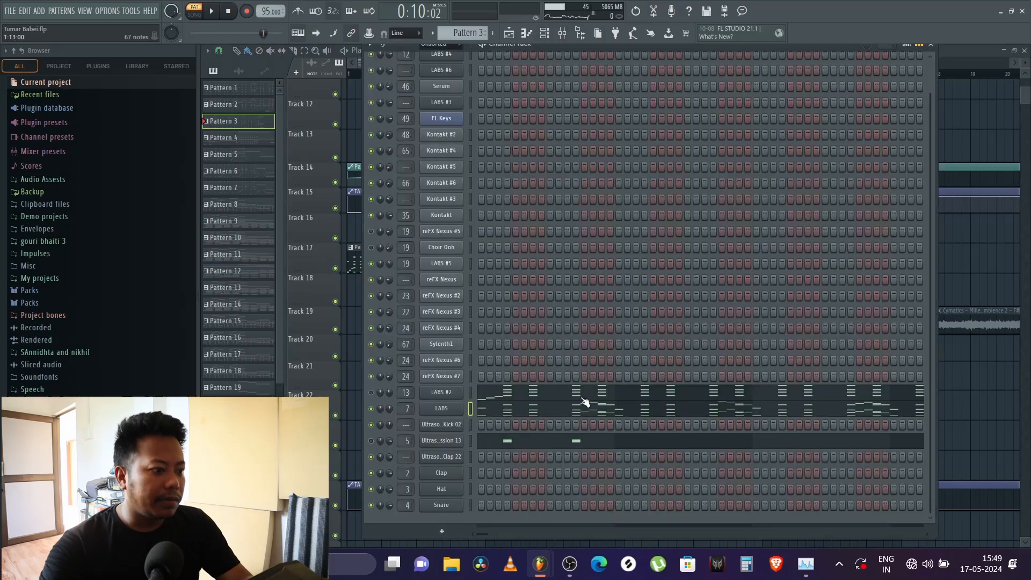
pyautogui.rightClick(455, 408)
pyautogui.press('Escape')
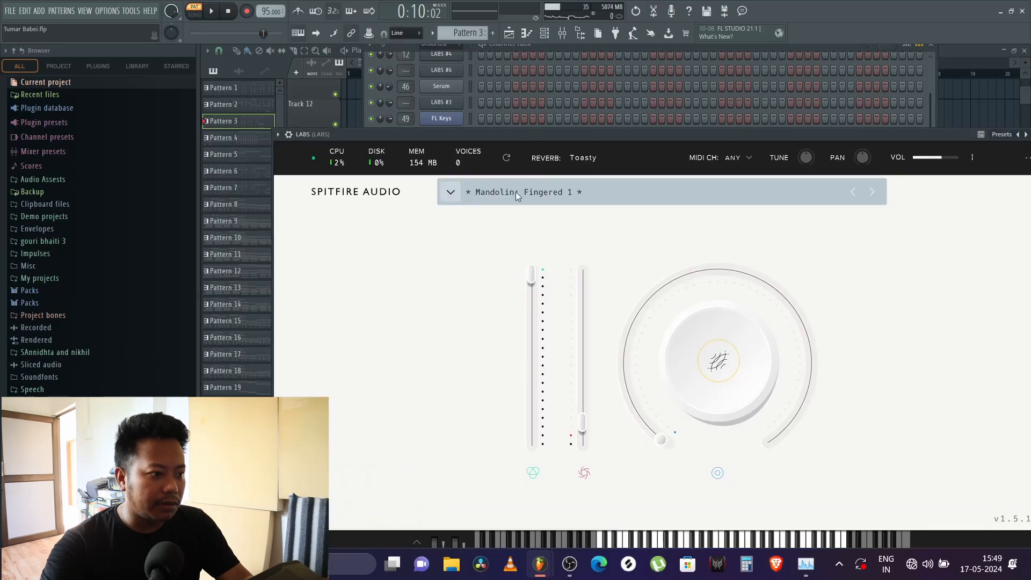
pyautogui.moveTo(572, 137); pyautogui.dragTo(539, 98)
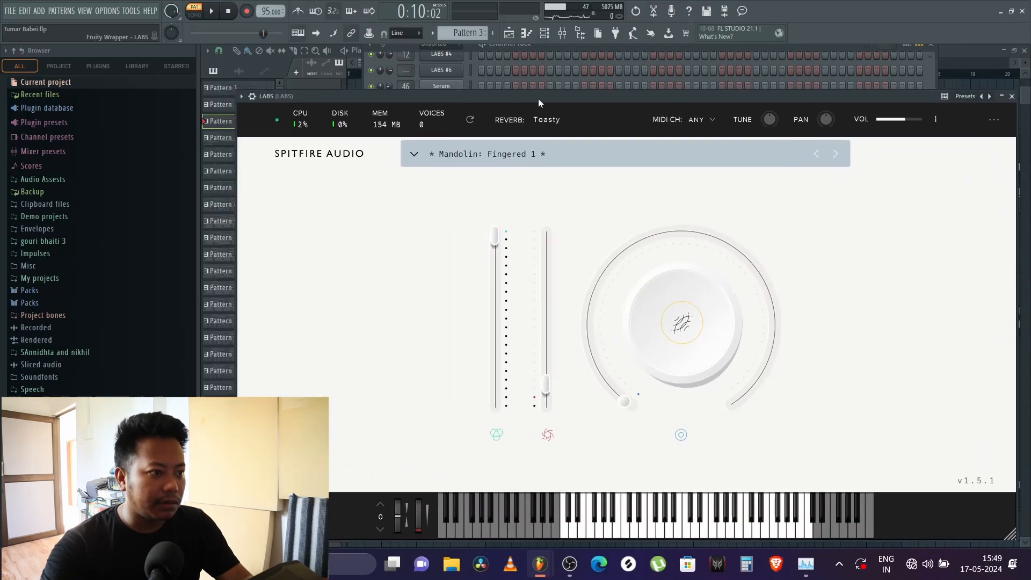
# Step: Hide the browser, view the Mandolin: Fingered 1 entry in the LABS preset list, and close the instrument and channel rack
pyautogui.click(586, 37)
pyautogui.moveTo(411, 95); pyautogui.dragTo(513, 88)
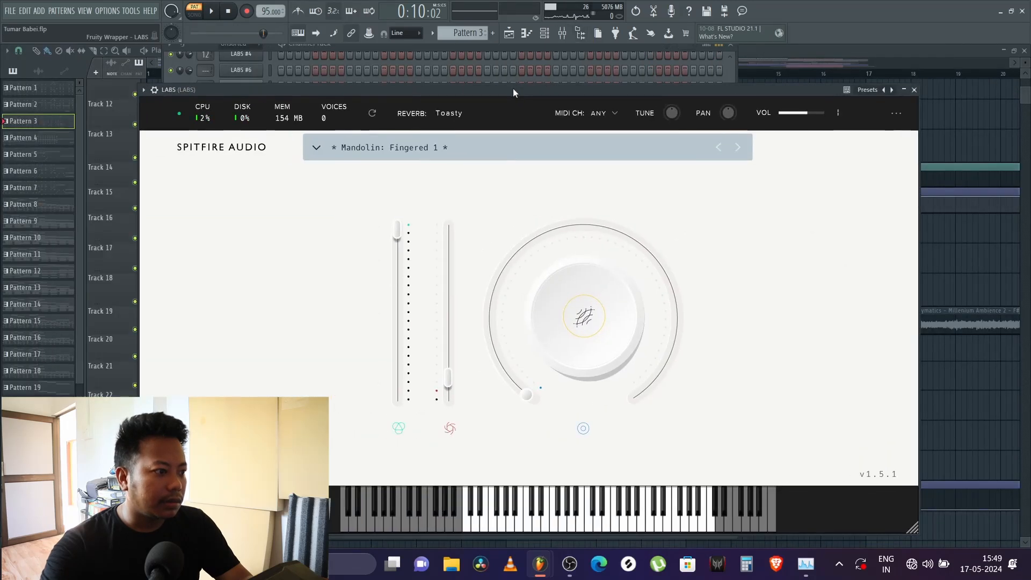
pyautogui.click(510, 151)
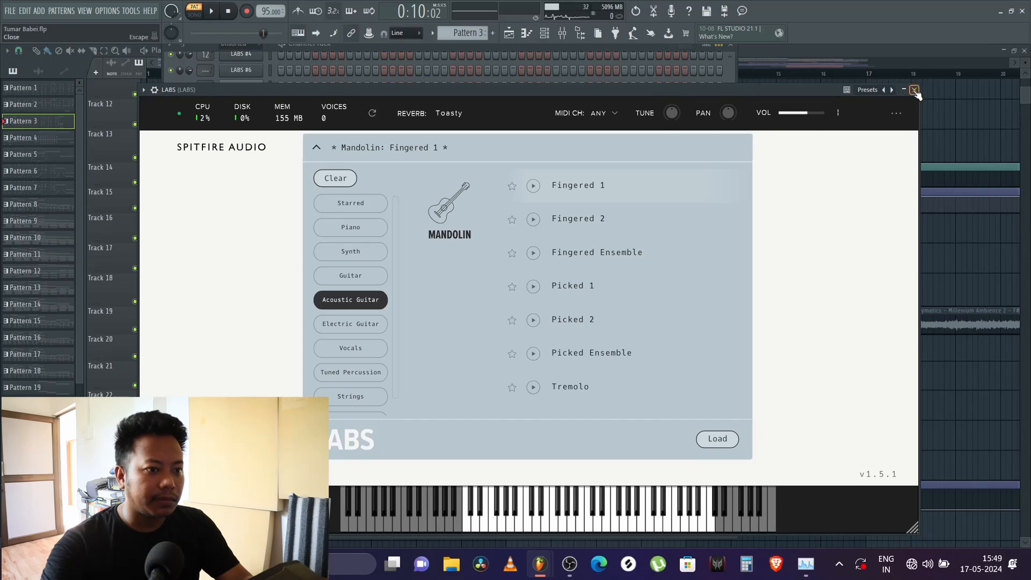
pyautogui.click(915, 90)
pyautogui.press('F6')
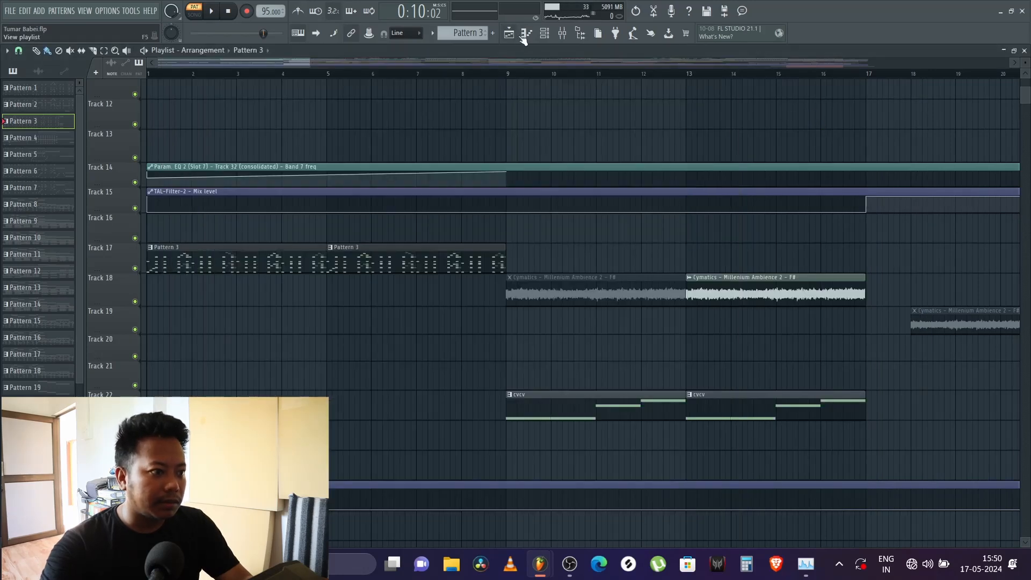
# Step: Play Pattern 3 with the LABS instrument window open, then close the instrument and stop playback
pyautogui.click(552, 33)
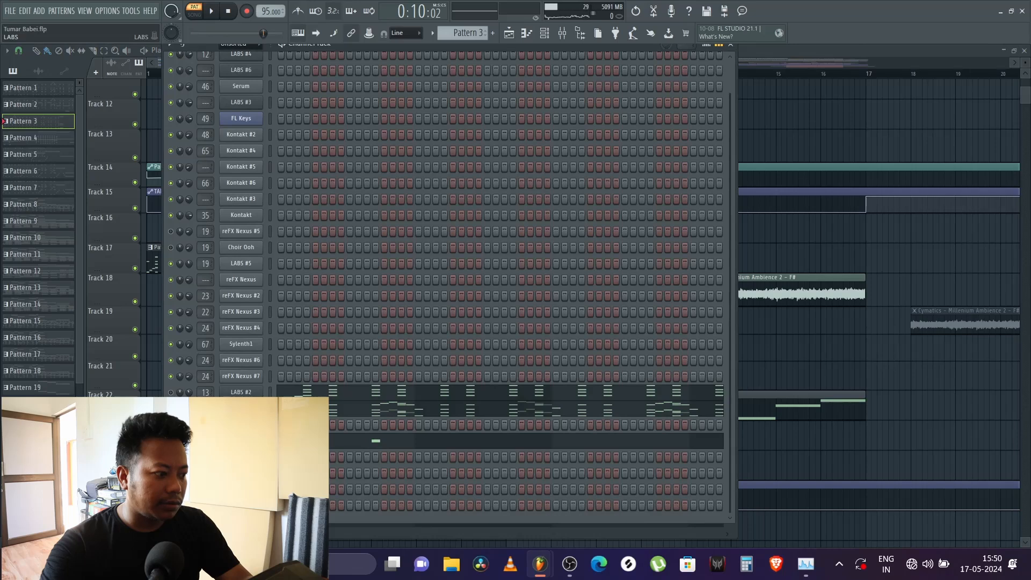
pyautogui.click(241, 409)
pyautogui.press('space')
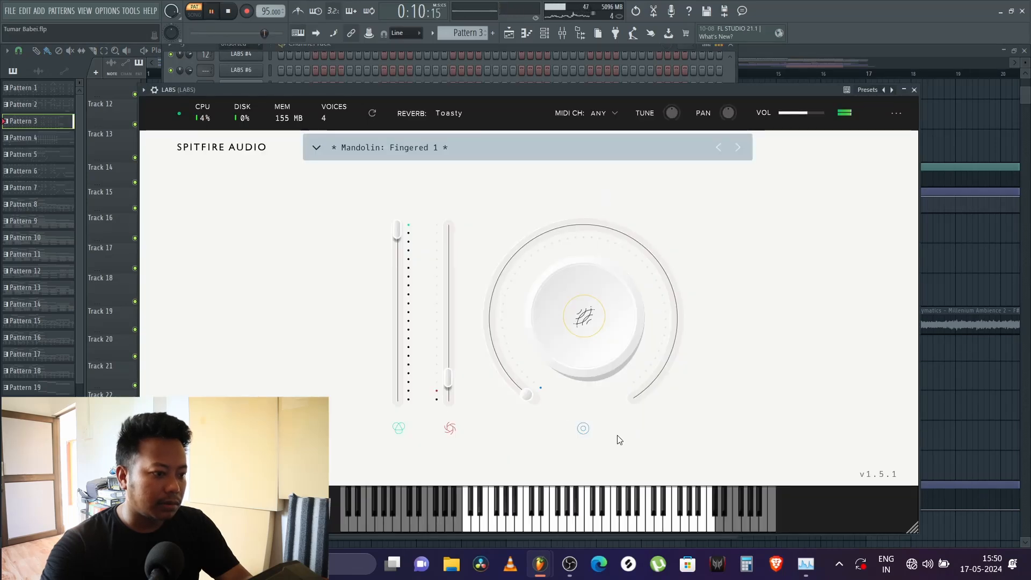
pyautogui.click(915, 90)
pyautogui.press('space')
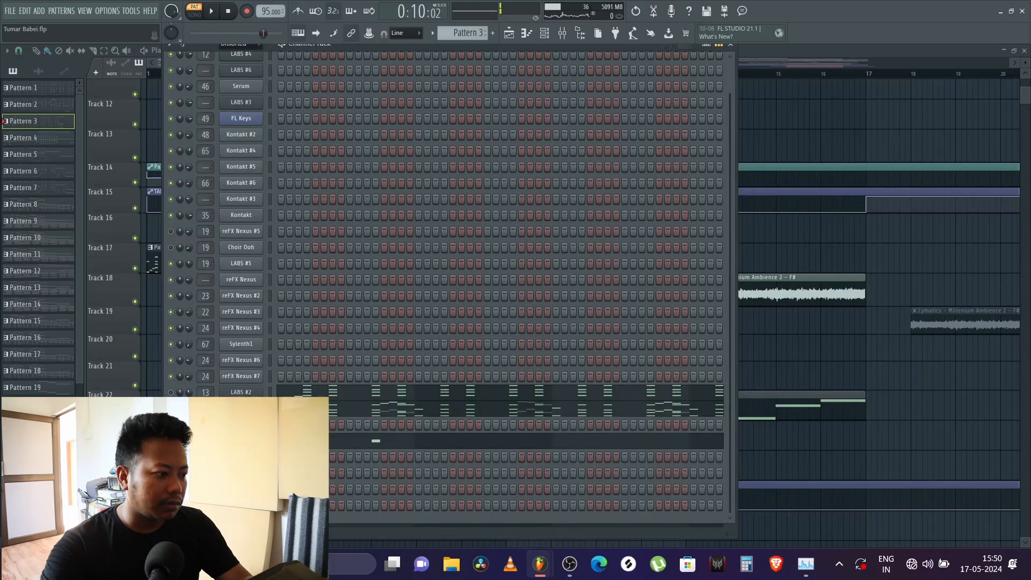
# Step: Open the LABS channel's piano roll and audition the opening notes from the start of bar 1
pyautogui.rightClick(260, 392)
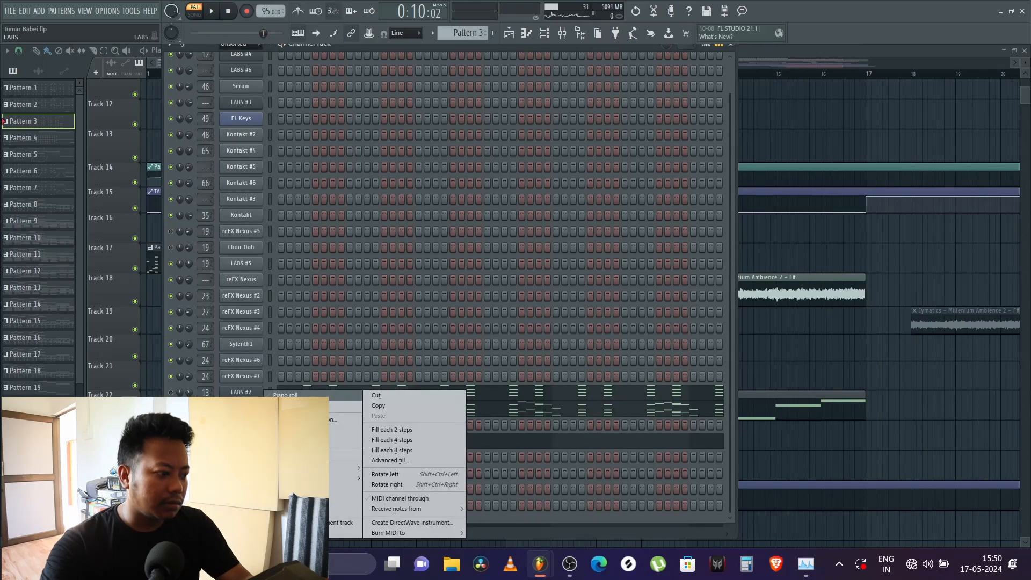
pyautogui.click(291, 395)
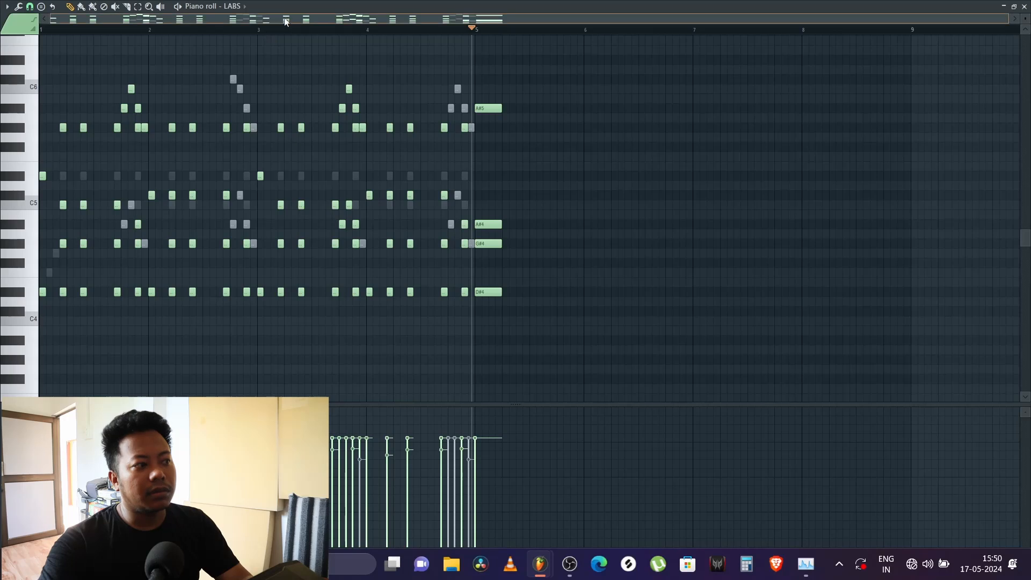
pyautogui.moveTo(54, 30); pyautogui.dragTo(34, 39)
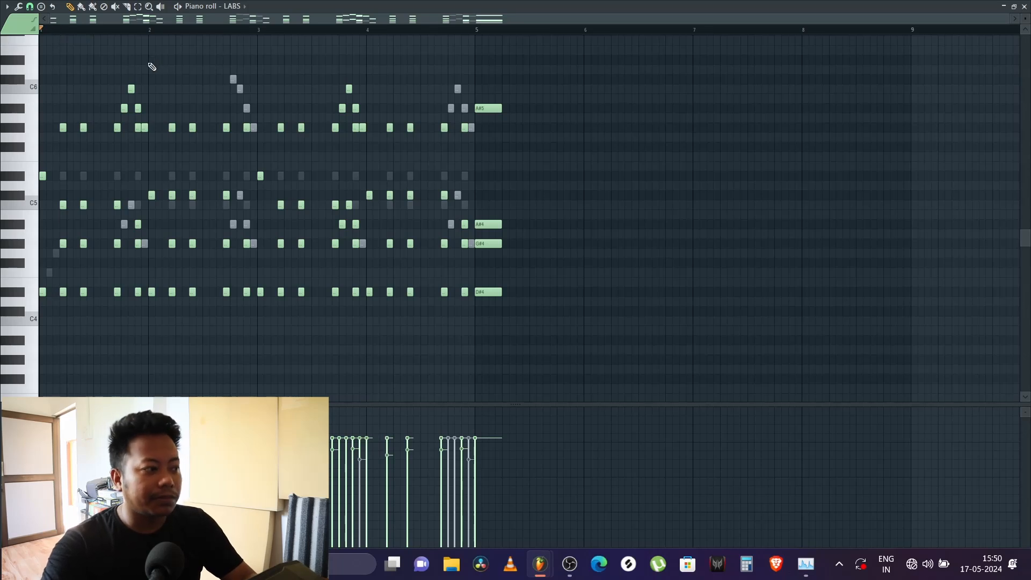
pyautogui.scroll(2, 56, 35)
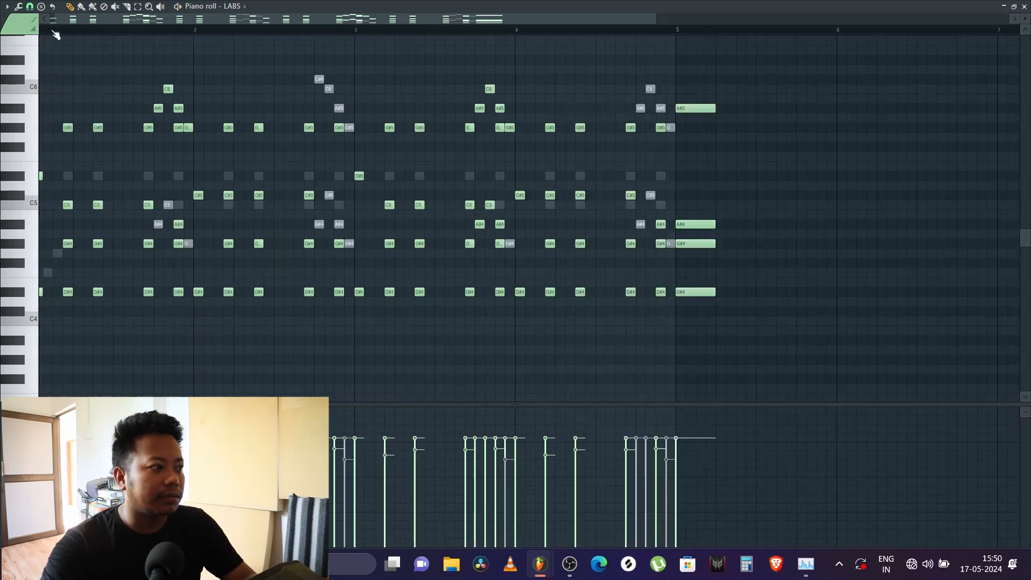
pyautogui.scroll(1, 56, 35)
pyautogui.press('space')
pyautogui.press('space')
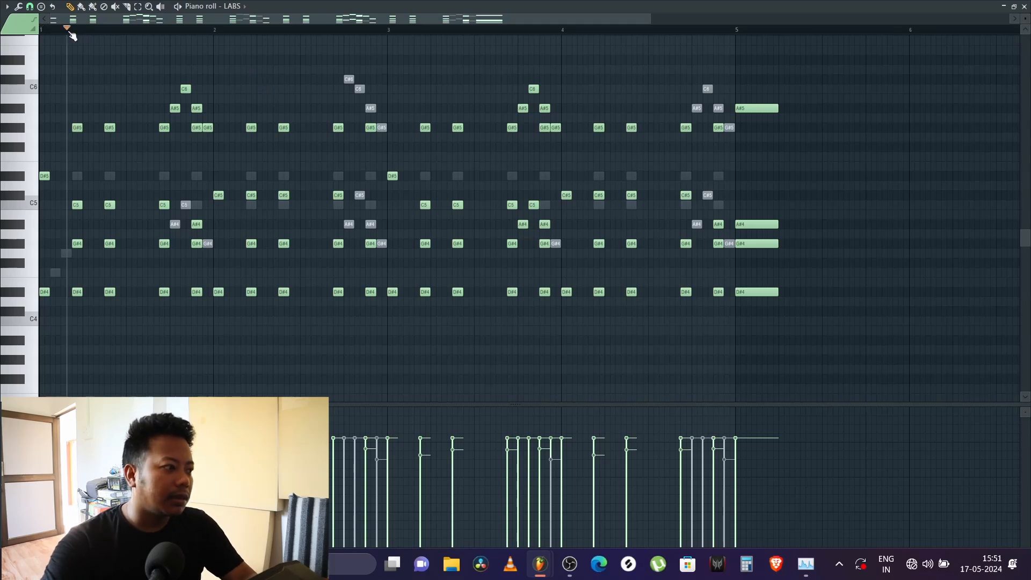
# Step: Replay the LABS part from the opening of bar 1 into bar 3, then close the piano roll
pyautogui.scroll(3, 74, 38)
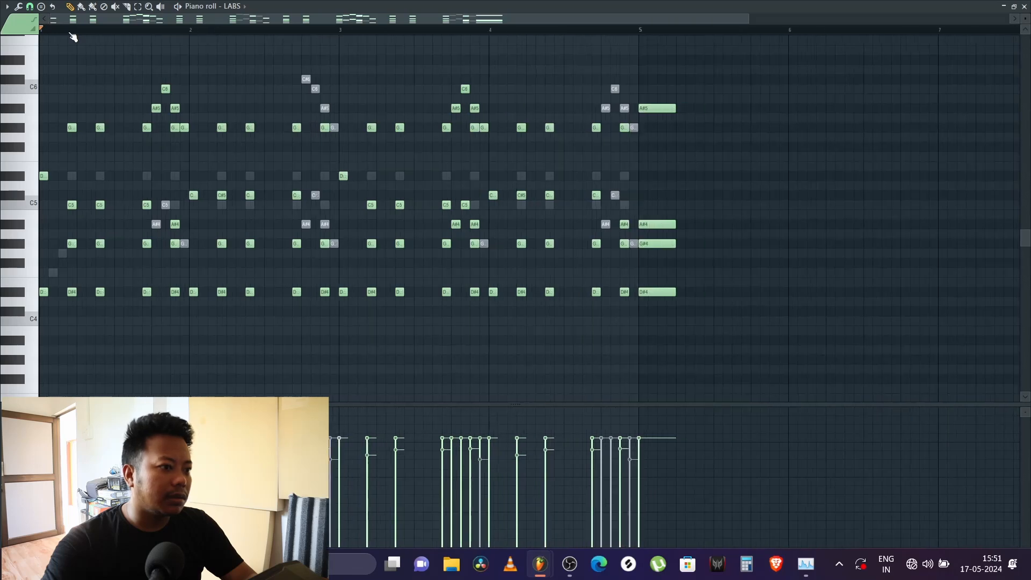
pyautogui.moveTo(571, 24)
pyautogui.mouseDown()
pyautogui.moveTo(670, 30)
pyautogui.moveTo(523, 36)
pyautogui.mouseUp()
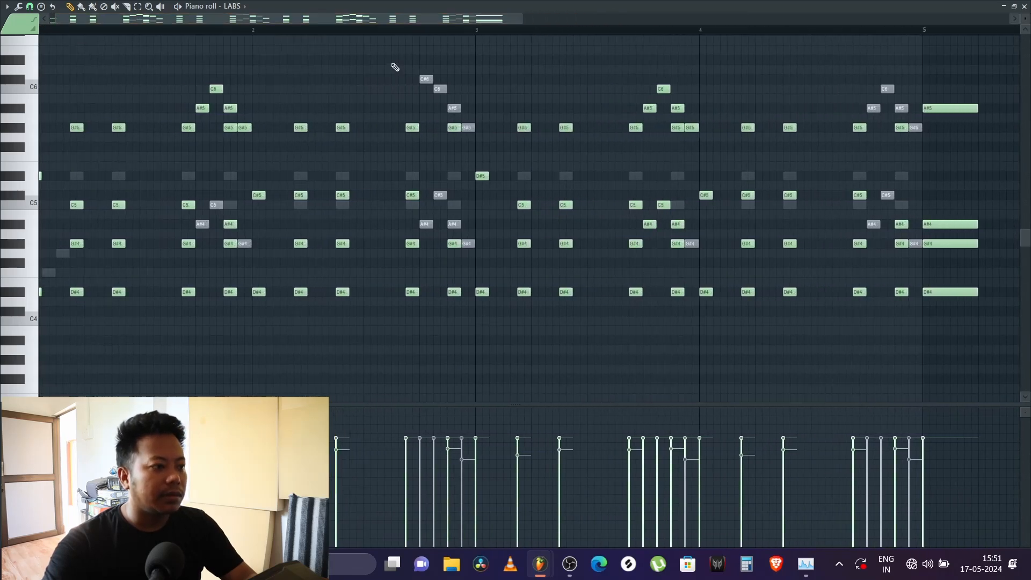
pyautogui.press('space')
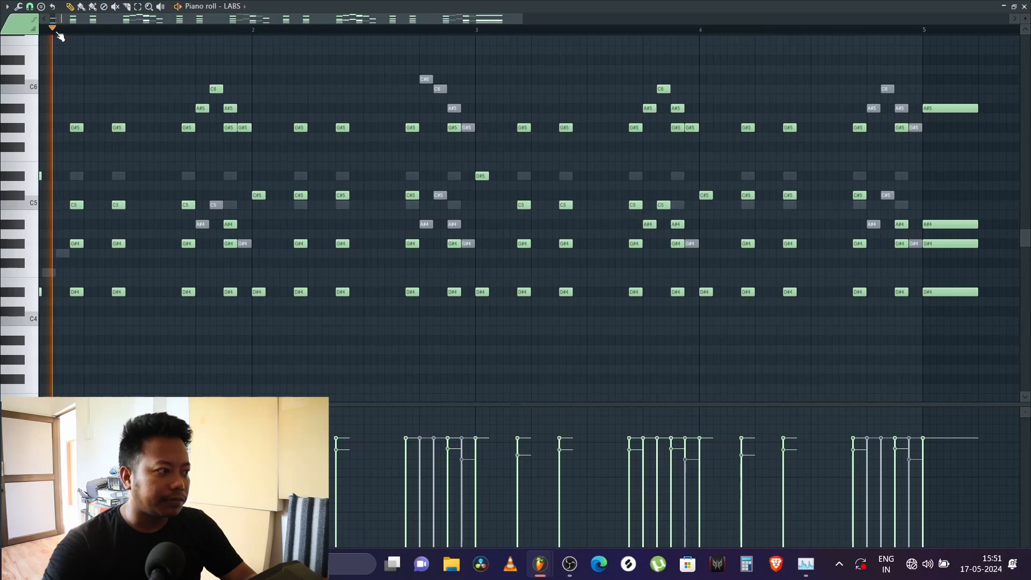
pyautogui.scroll(-2, 135, 34)
pyautogui.scroll(-2, 136, 35)
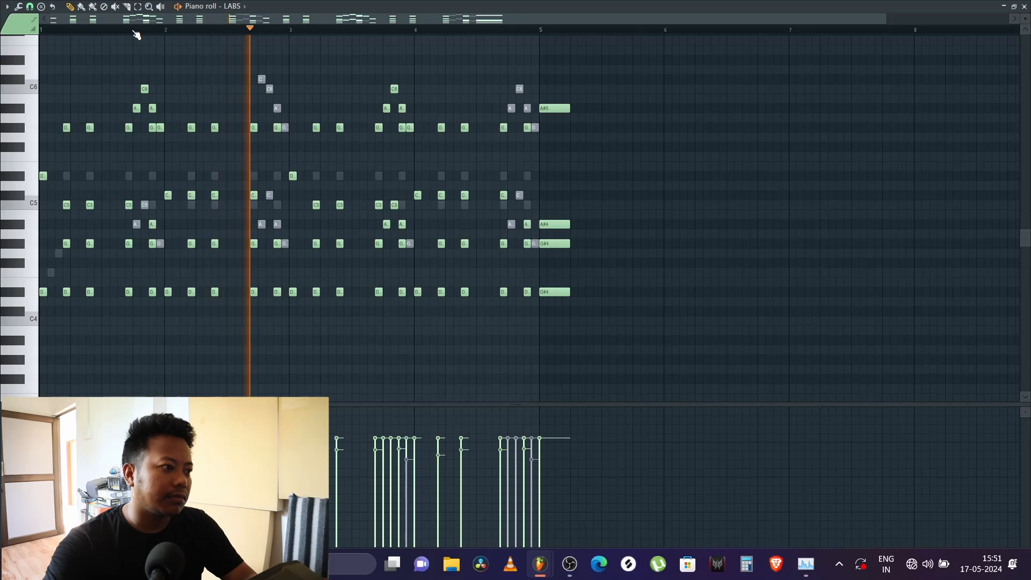
pyautogui.scroll(-1, 137, 35)
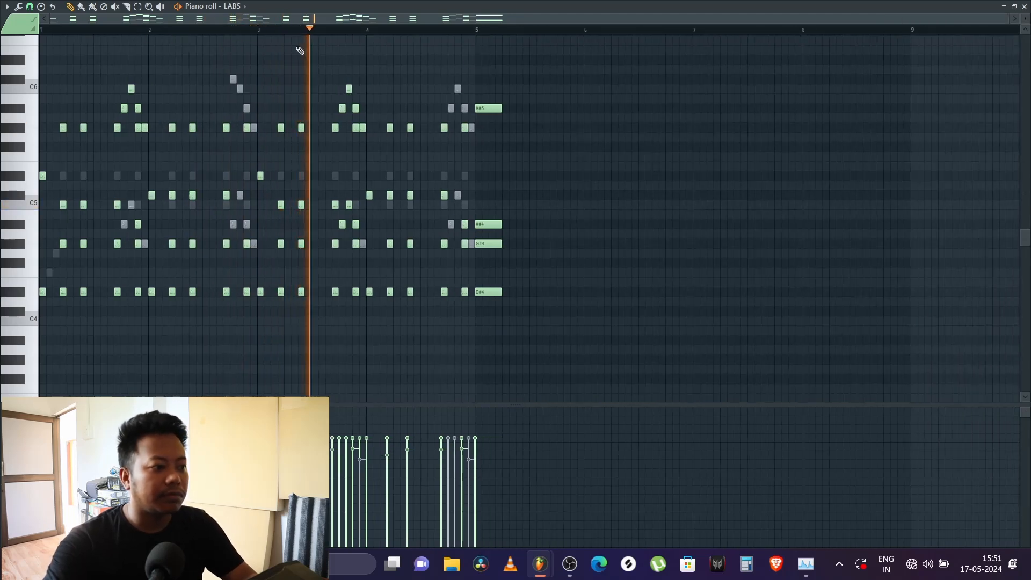
pyautogui.press('space')
pyautogui.click(1024, 6)
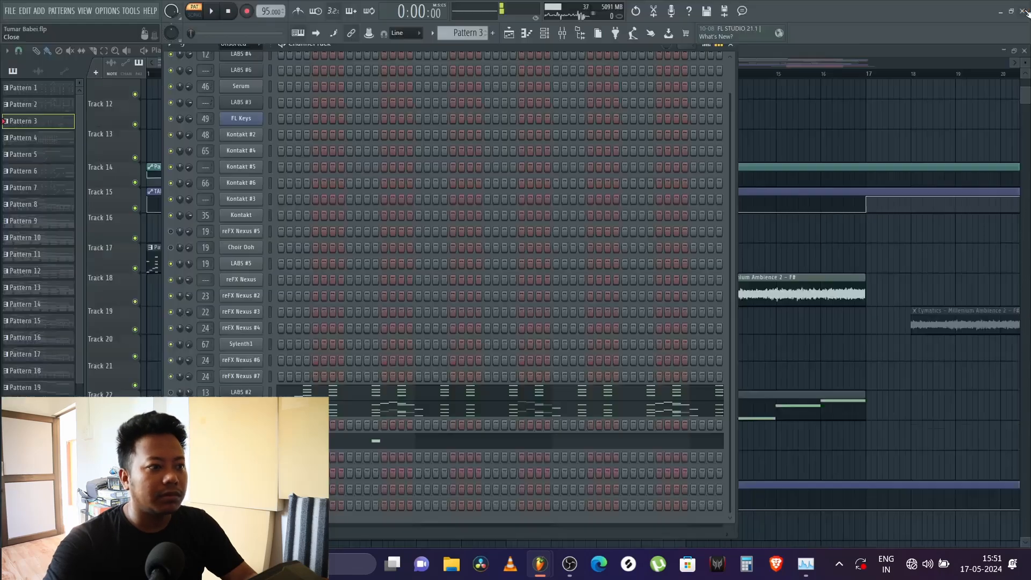
# Step: Set the audio buffer length to 4672smp (106ms) in the audio settings, and close the settings and channel rack
pyautogui.click(132, 14)
pyautogui.moveTo(106, 16)
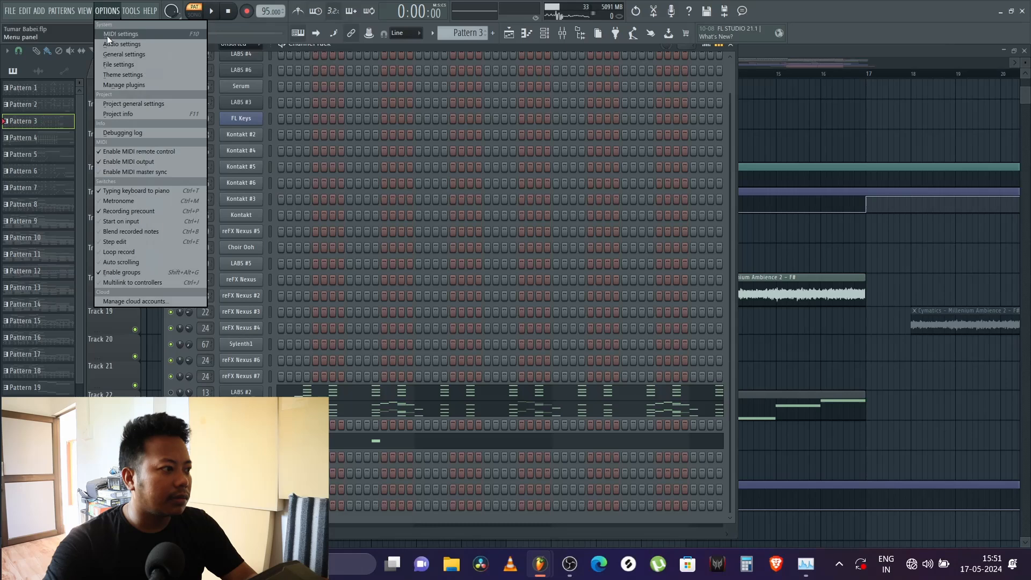
pyautogui.click(110, 43)
pyautogui.moveTo(412, 174); pyautogui.dragTo(420, 174)
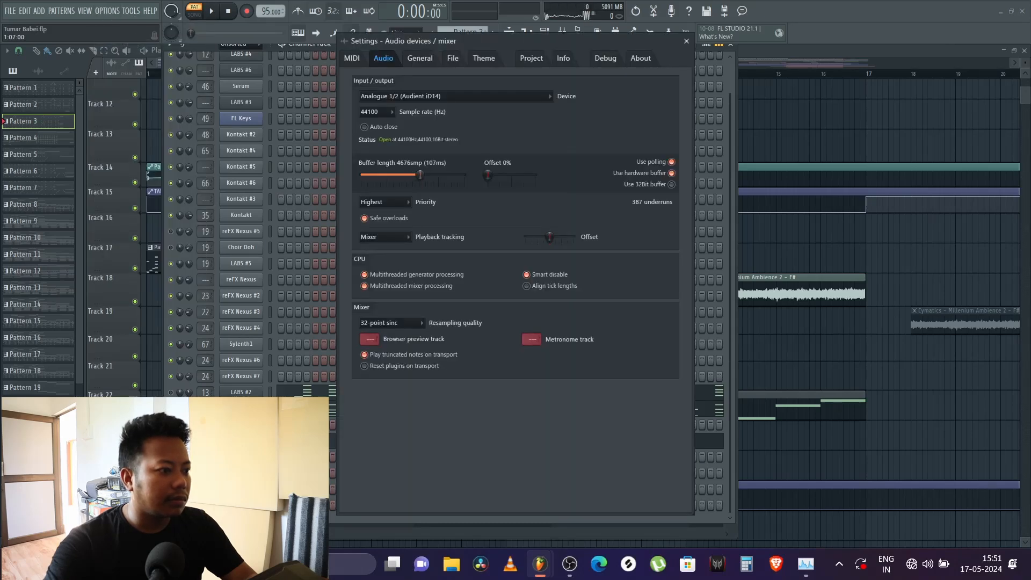
pyautogui.click(687, 41)
pyautogui.press('F6')
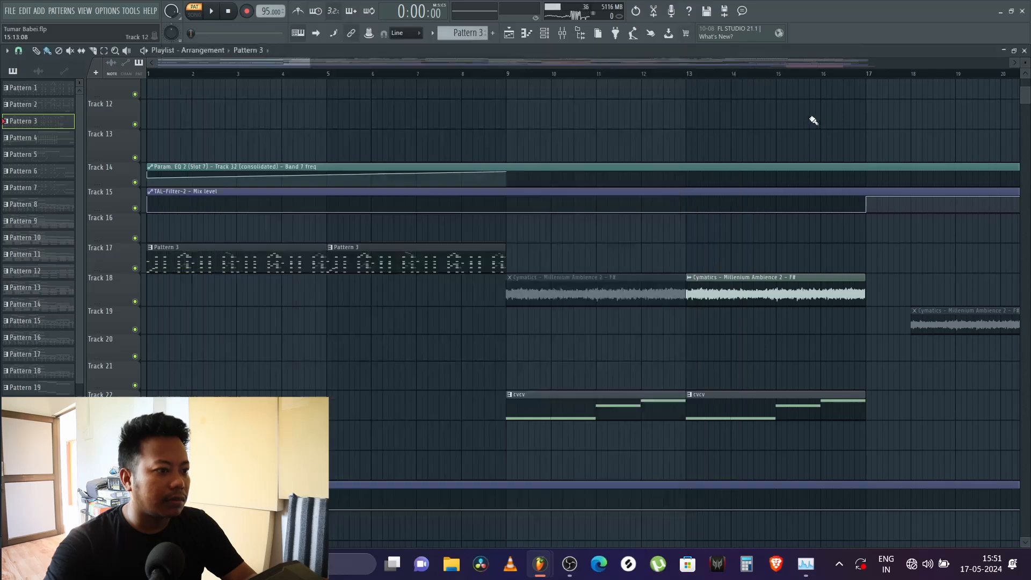
# Step: Play the arrangement briefly from just before bar 5 and find the Track 32 (consolidated) audio clips on Track 46
pyautogui.click(328, 74)
pyautogui.press('space')
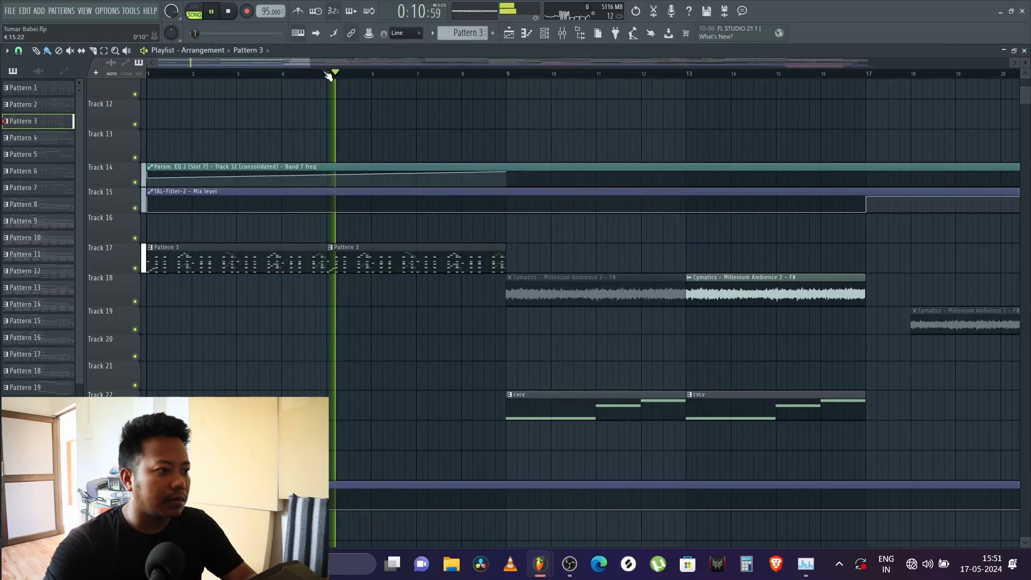
pyautogui.scroll(-2, 329, 76)
pyautogui.press('space')
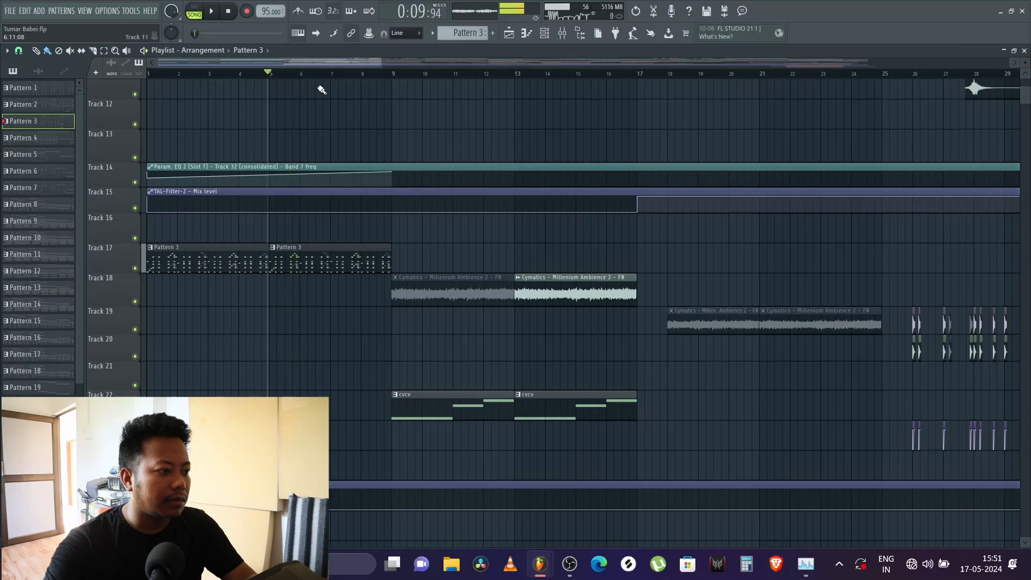
pyautogui.scroll(-6, 290, 128)
pyautogui.scroll(-8, 289, 128)
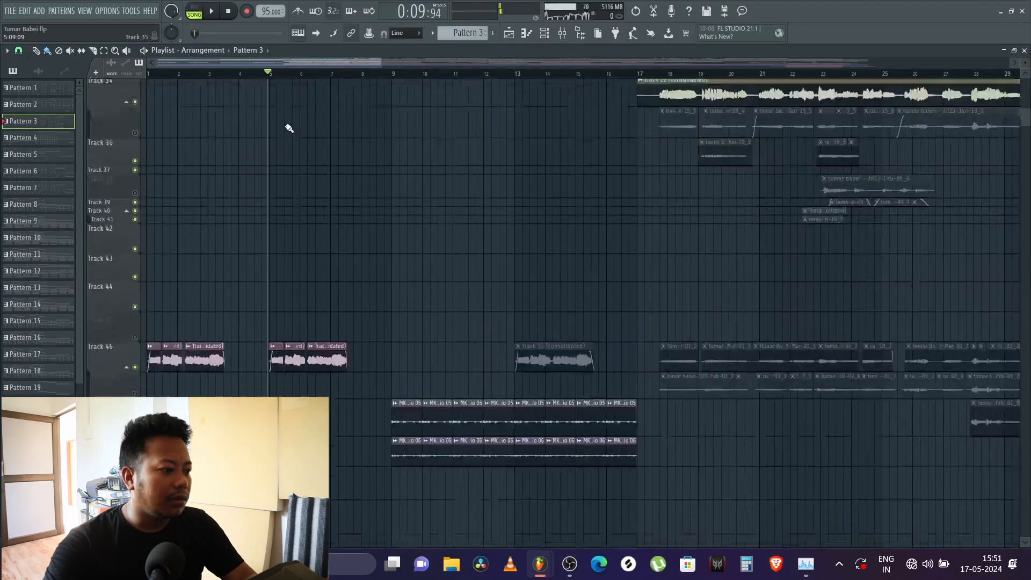
# Step: Check the reversed Track 32 (consolidated) clip's channel settings and play the song from just before bar 5
pyautogui.doubleClick(174, 130)
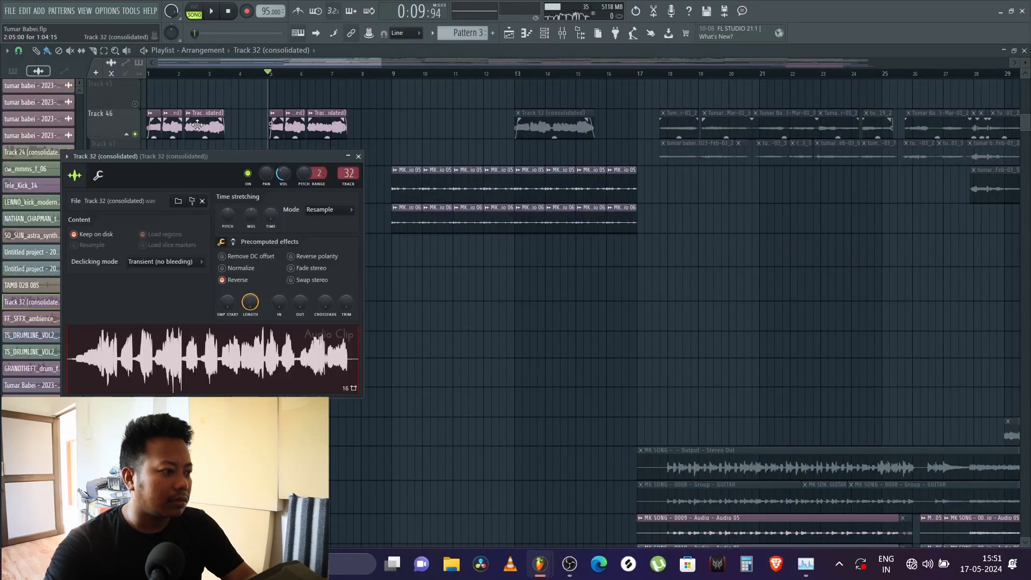
pyautogui.press('space')
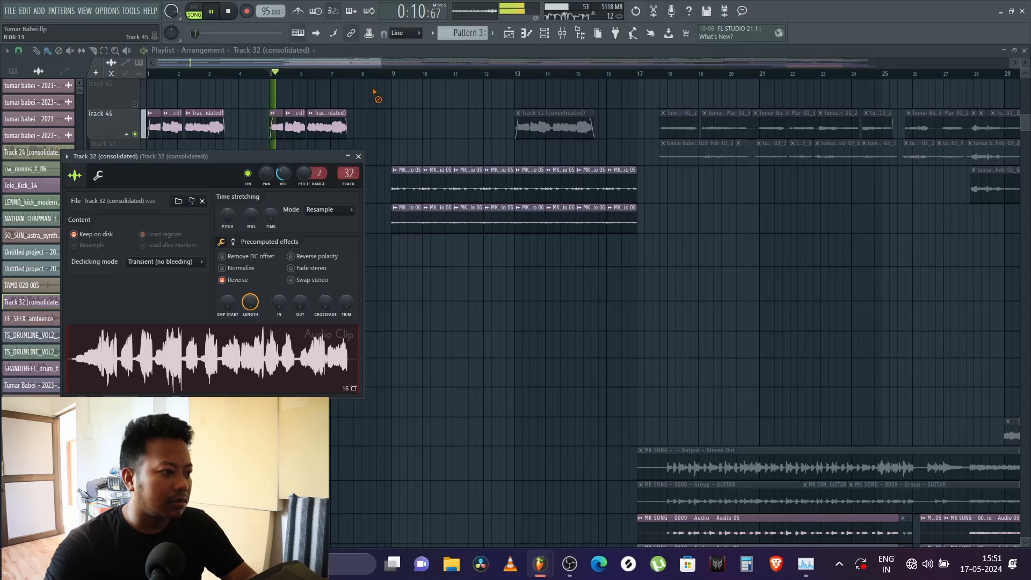
pyautogui.press('Escape')
pyautogui.scroll(4, 202, 80)
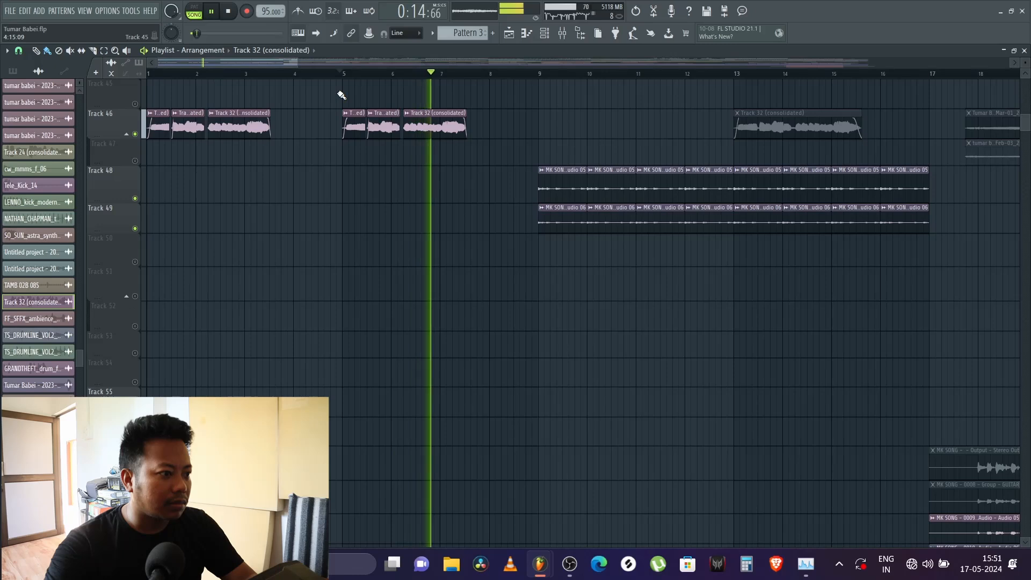
pyautogui.press('space')
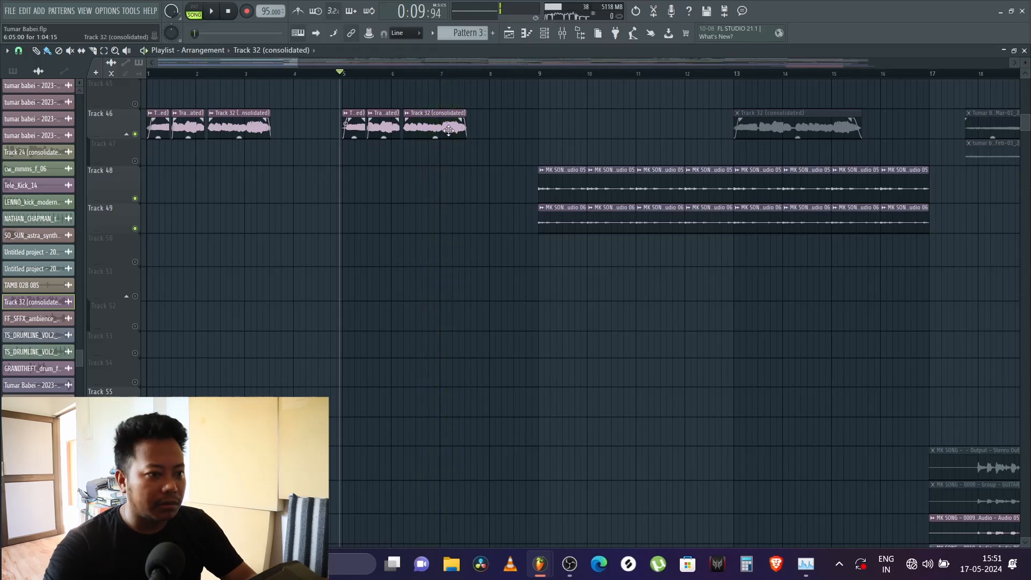
# Step: Make the muted Track 32 (consolidated) clip at bar 13 on Track 46 unique as a sample
pyautogui.doubleClick(758, 125)
pyautogui.press('Escape')
pyautogui.click(740, 117)
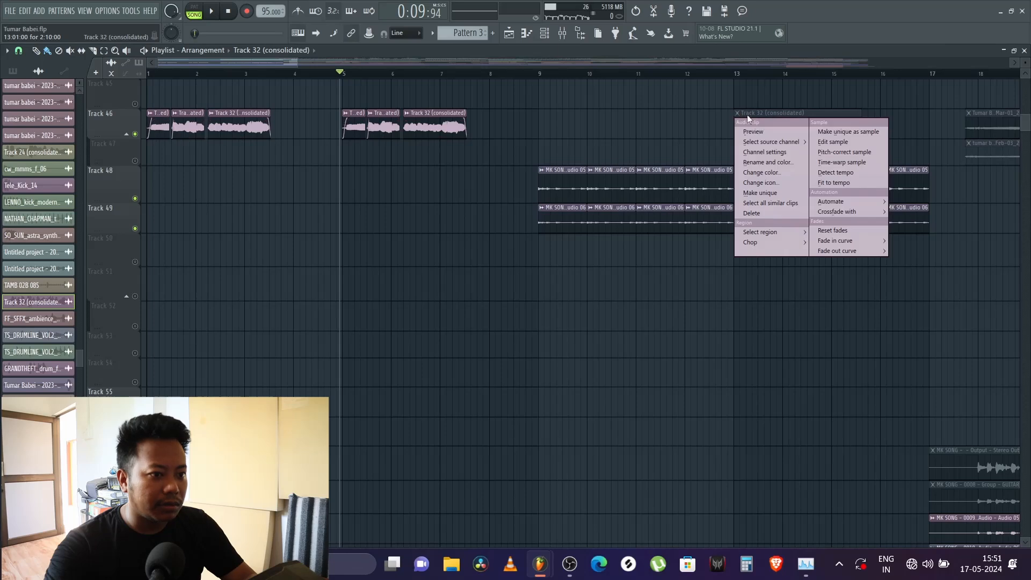
pyautogui.click(840, 142)
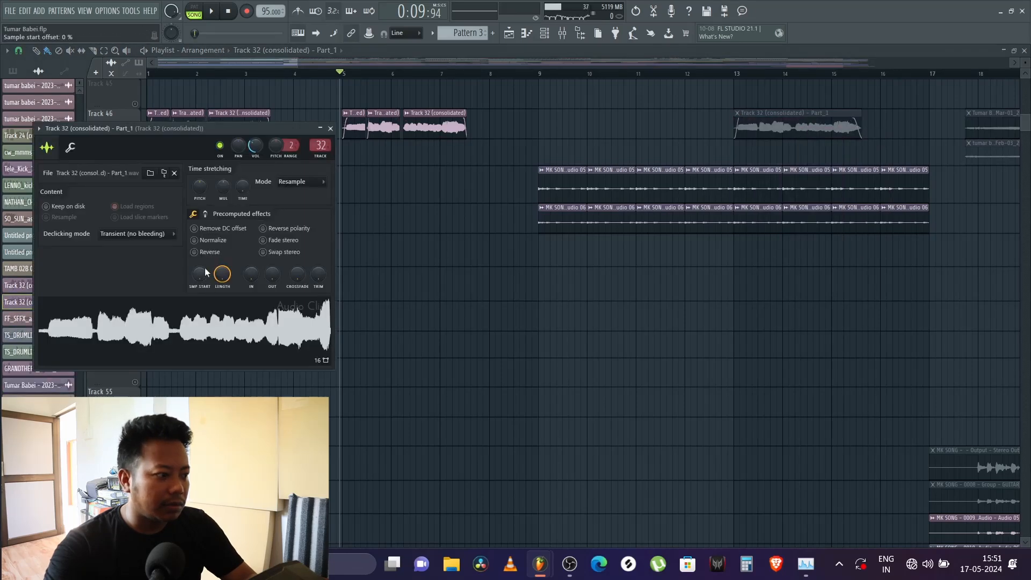
# Step: Reverse the Track 32 (consolidated) - Part_1 sample, close its channel settings and play the song from just before bar 5
pyautogui.click(194, 252)
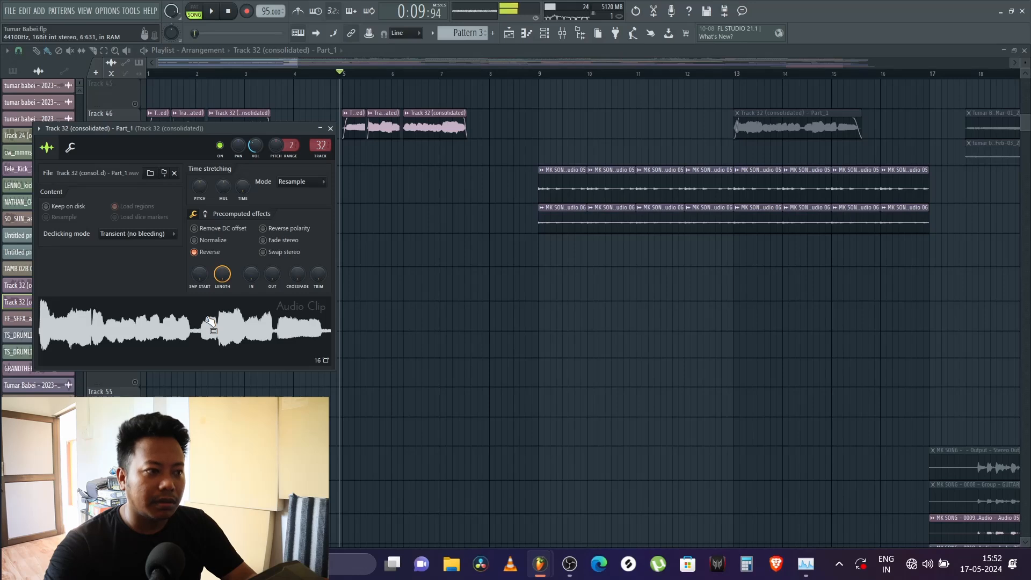
pyautogui.press('space')
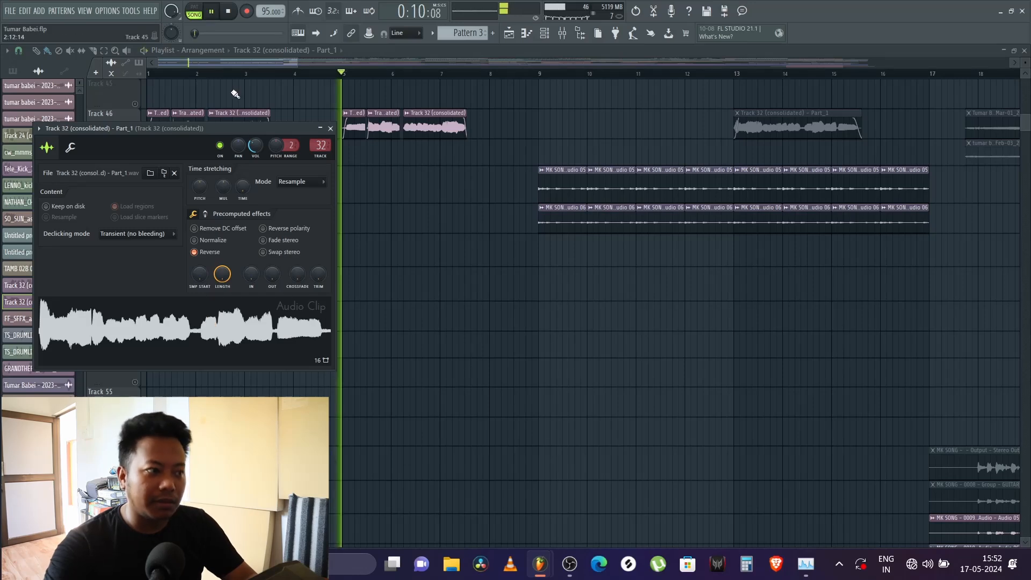
pyautogui.press('space')
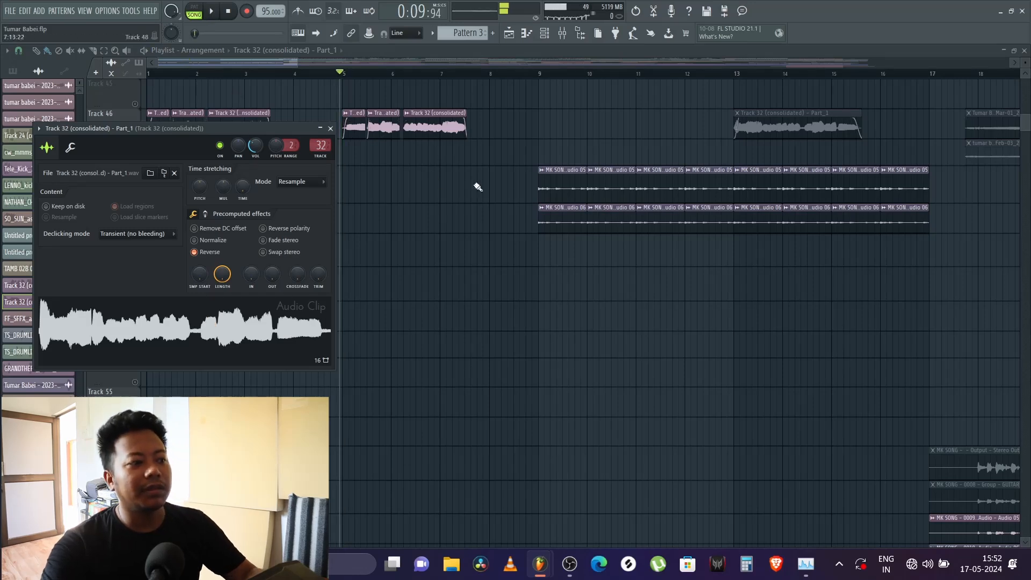
pyautogui.click(331, 129)
pyautogui.press('space')
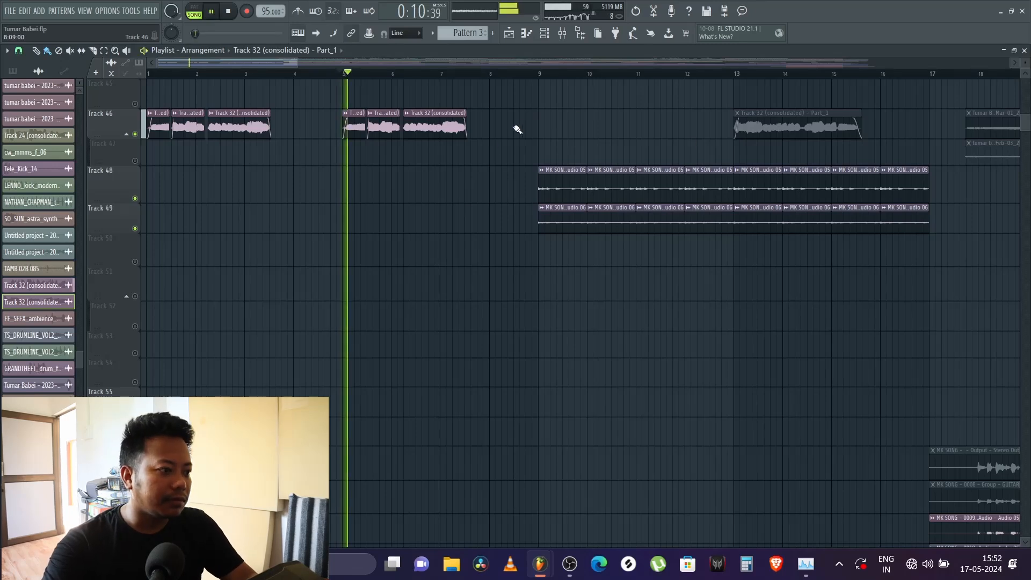
pyautogui.scroll(3, 494, 160)
pyautogui.scroll(10, 495, 162)
pyautogui.press('space')
# Step: Show the mixer insert of the Track 32 (consolidated) clip at bar 5 and inspect its first Fruity parametric EQ 2
pyautogui.scroll(-7, 395, 206)
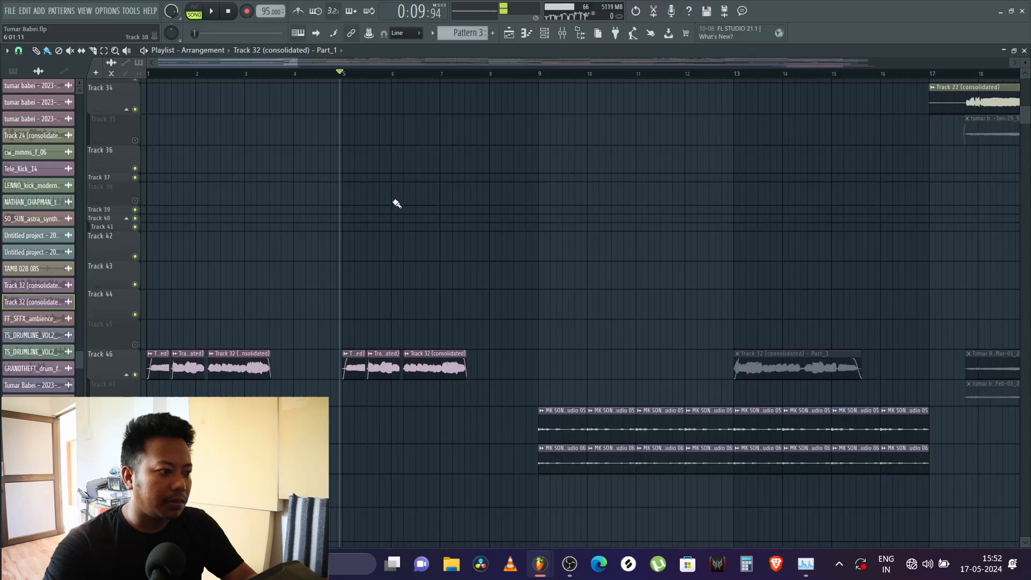
pyautogui.doubleClick(360, 372)
pyautogui.click(563, 33)
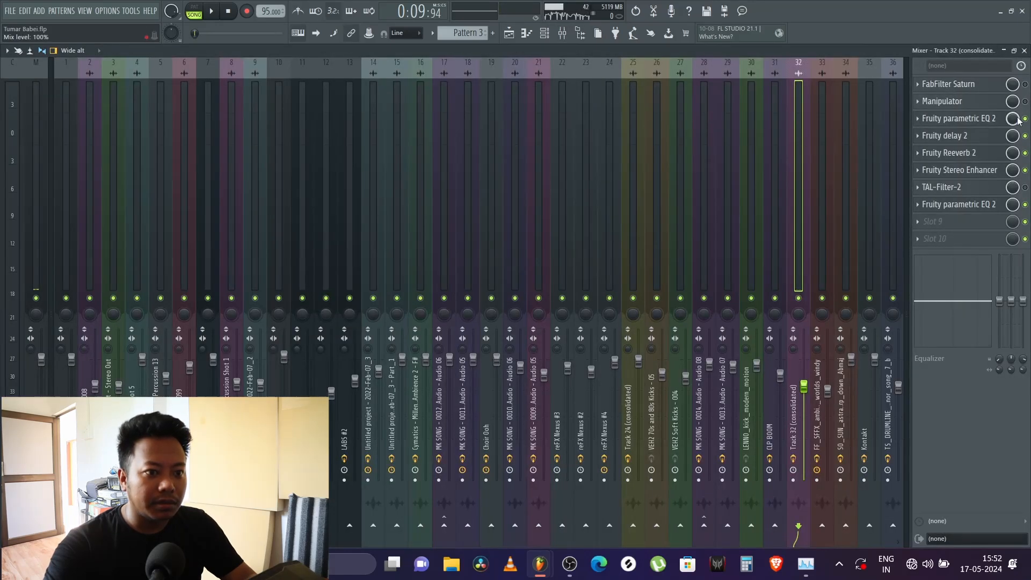
pyautogui.press('space')
pyautogui.click(977, 119)
pyautogui.press('space')
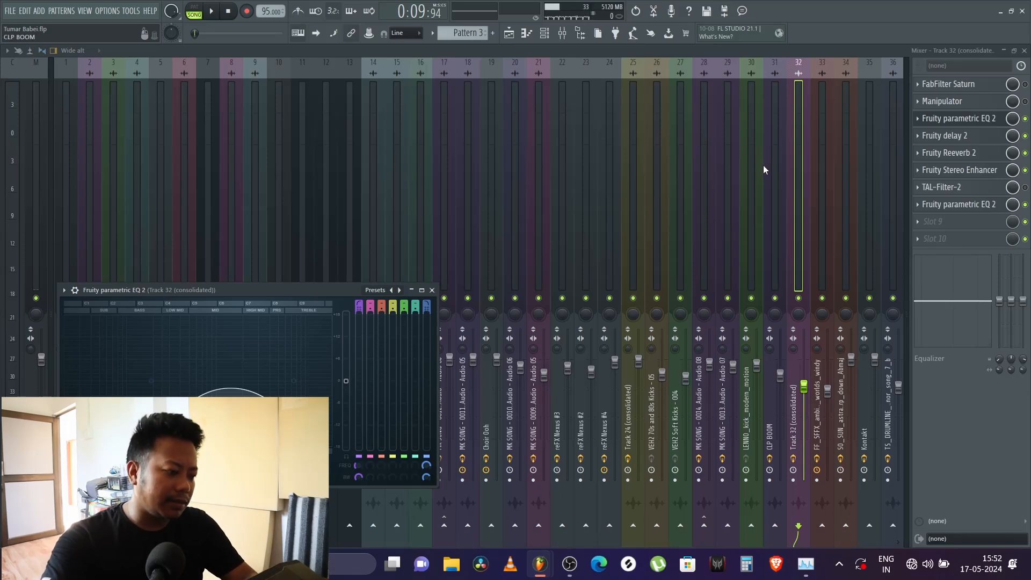
# Step: Inspect the Fruity delay 2 on the Track 32 (consolidated) insert and audition the song with it
pyautogui.click(949, 140)
pyautogui.press('space')
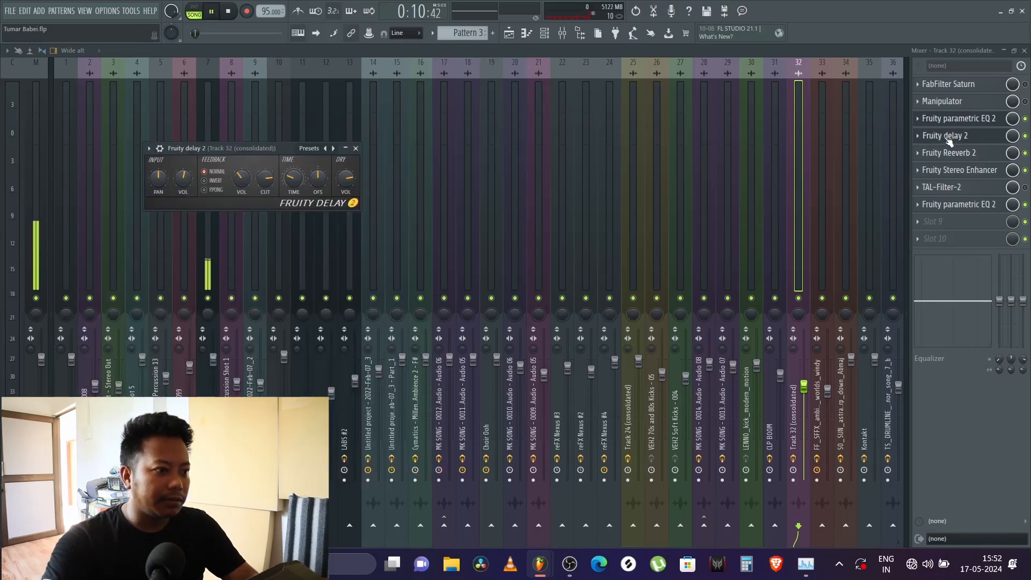
pyautogui.press('space')
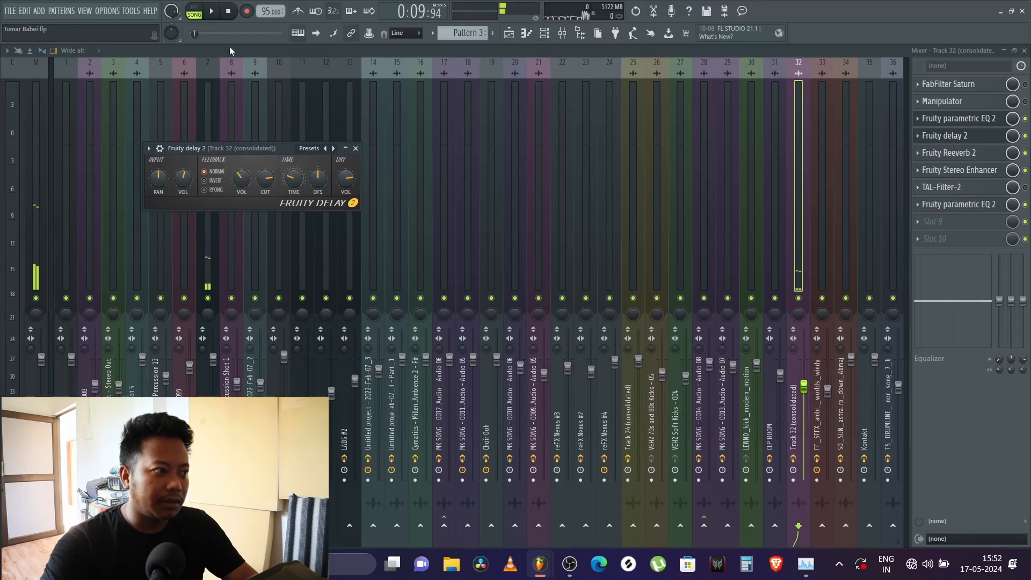
pyautogui.press('space')
pyautogui.press('space')
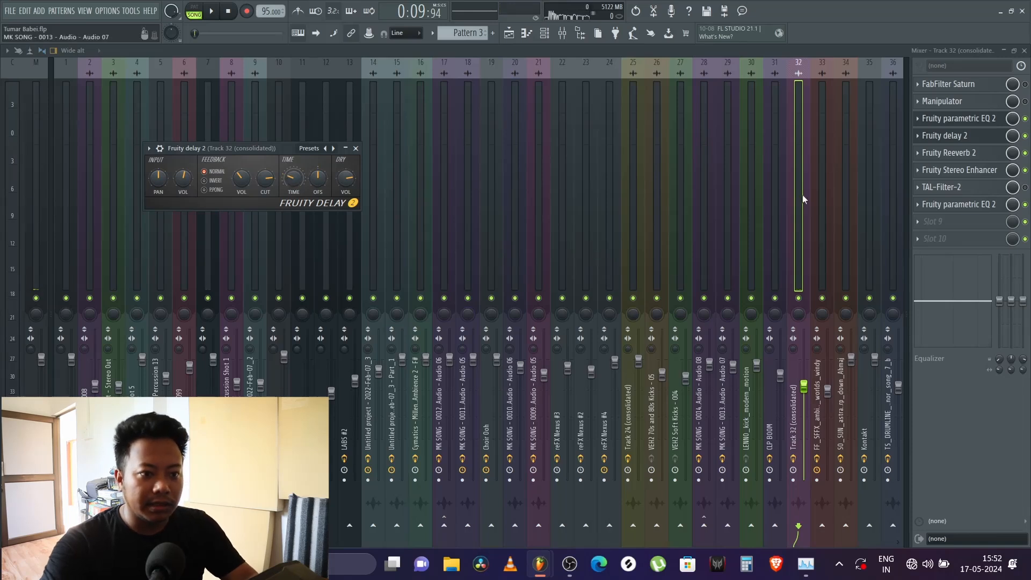
# Step: Inspect the Fruity Reeverb 2 and Fruity Stereo Enhancer settings on the Track 32 (consolidated) insert
pyautogui.click(959, 156)
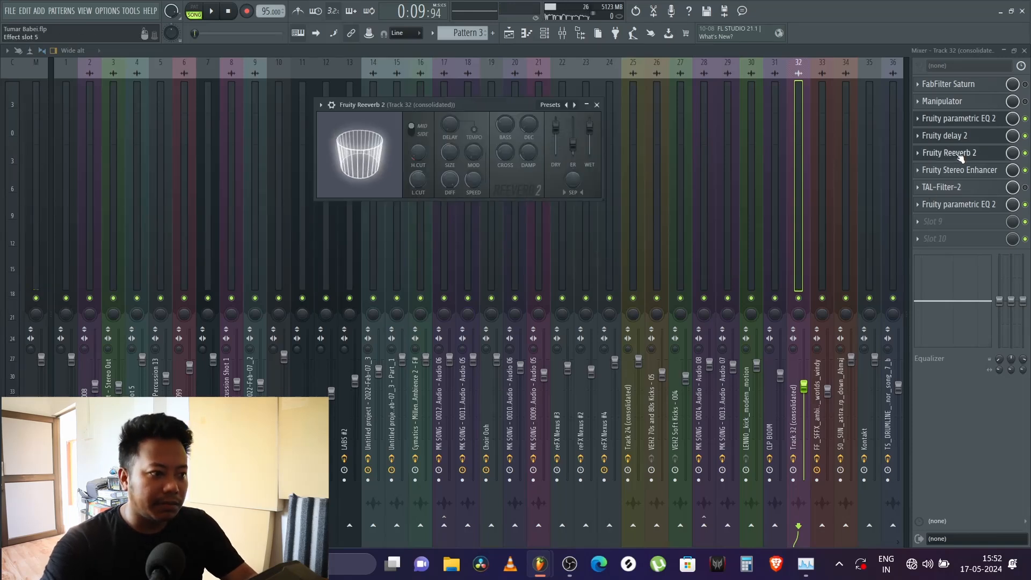
pyautogui.click(981, 178)
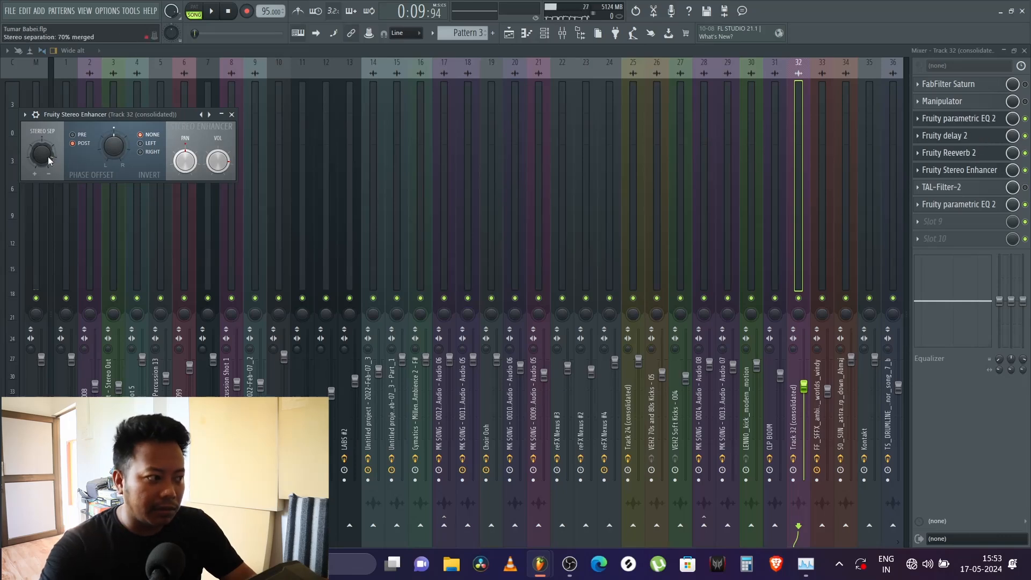
pyautogui.click(233, 114)
# Step: Inspect the slot 8 Fruity parametric EQ 2 while playing from an earlier point in the intro, and close the mixer
pyautogui.click(971, 207)
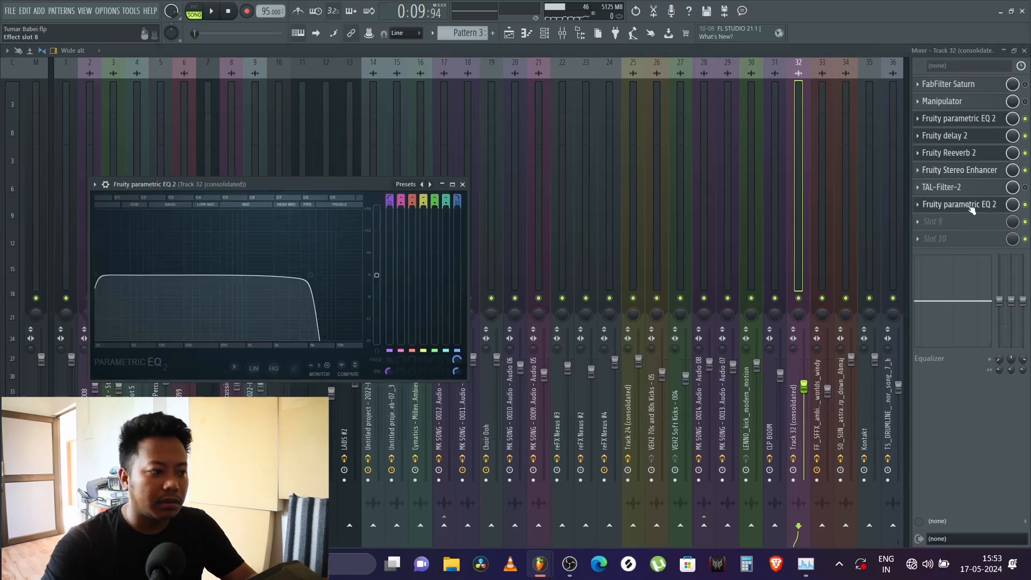
pyautogui.press('space')
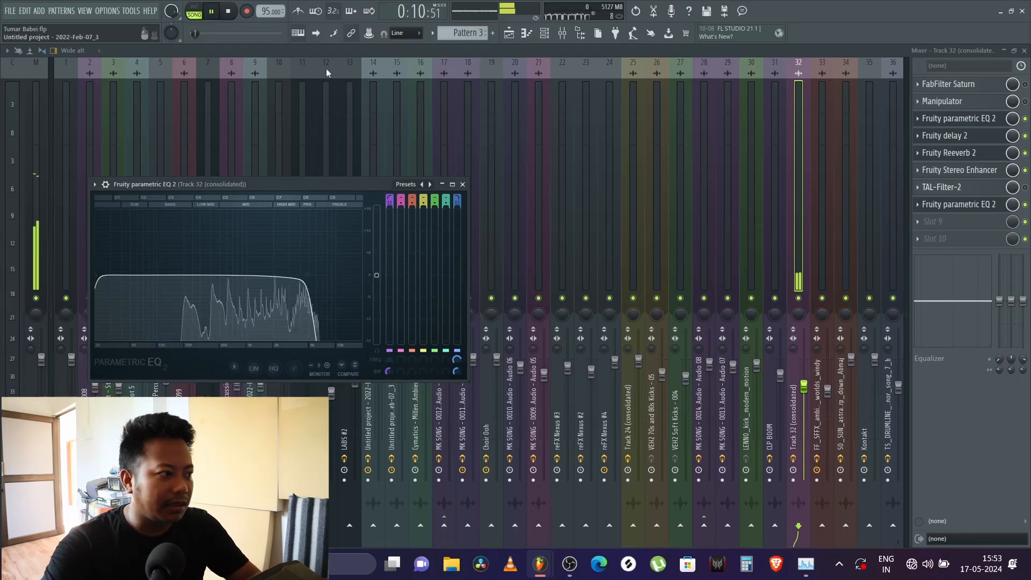
pyautogui.click(192, 34)
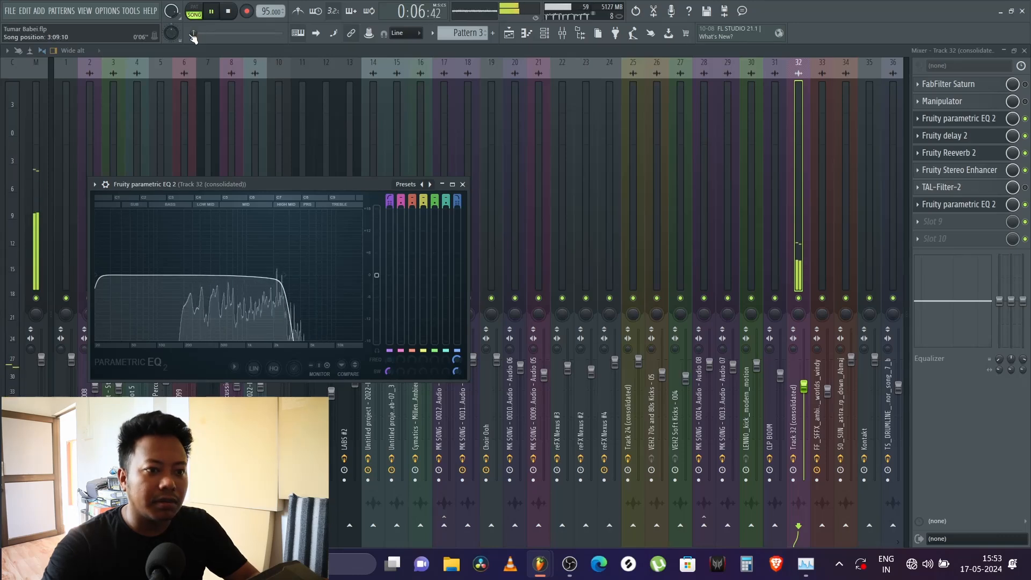
pyautogui.press('space')
pyautogui.click(1024, 51)
# Step: Select Pattern 3 from Track 17 and audition it in pattern mode
pyautogui.rightClick(683, 199)
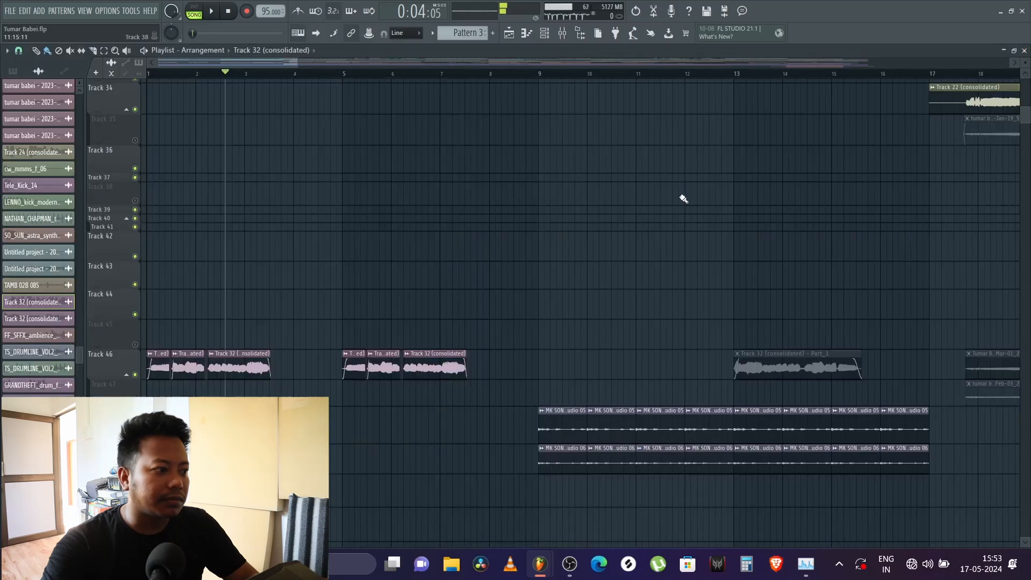
pyautogui.scroll(10, 358, 216)
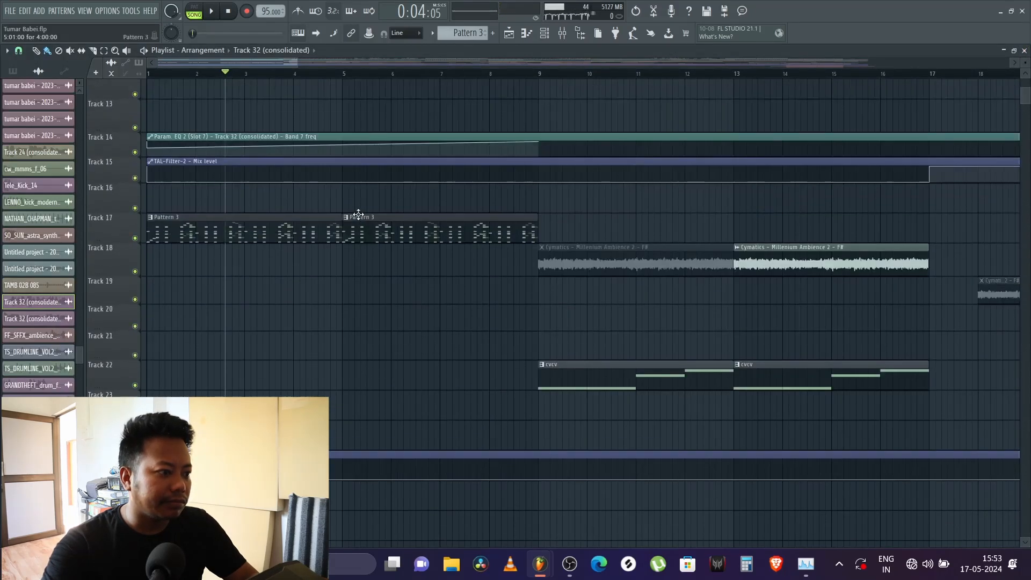
pyautogui.click(251, 220)
pyautogui.click(194, 11)
pyautogui.click(211, 11)
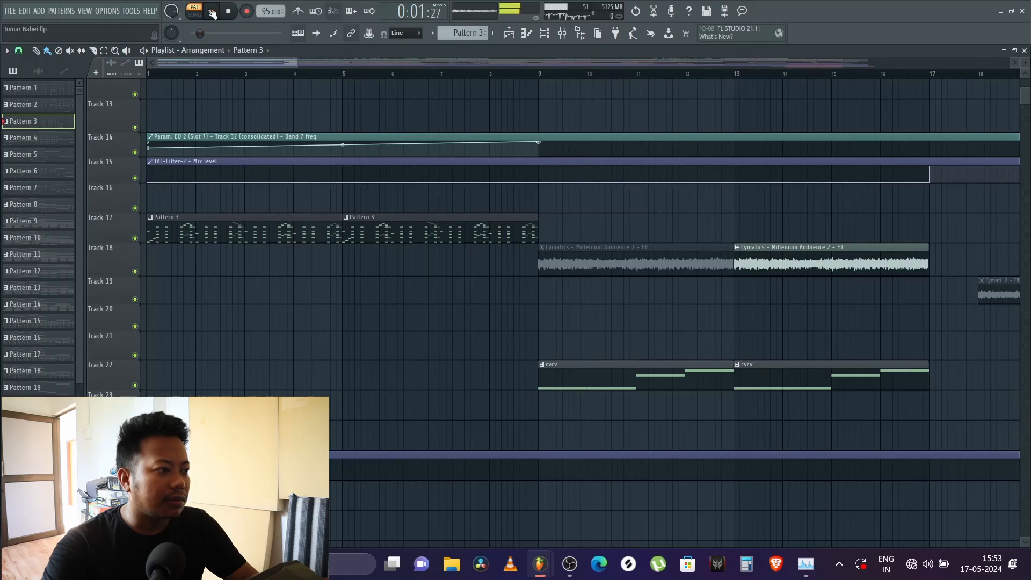
pyautogui.click(212, 12)
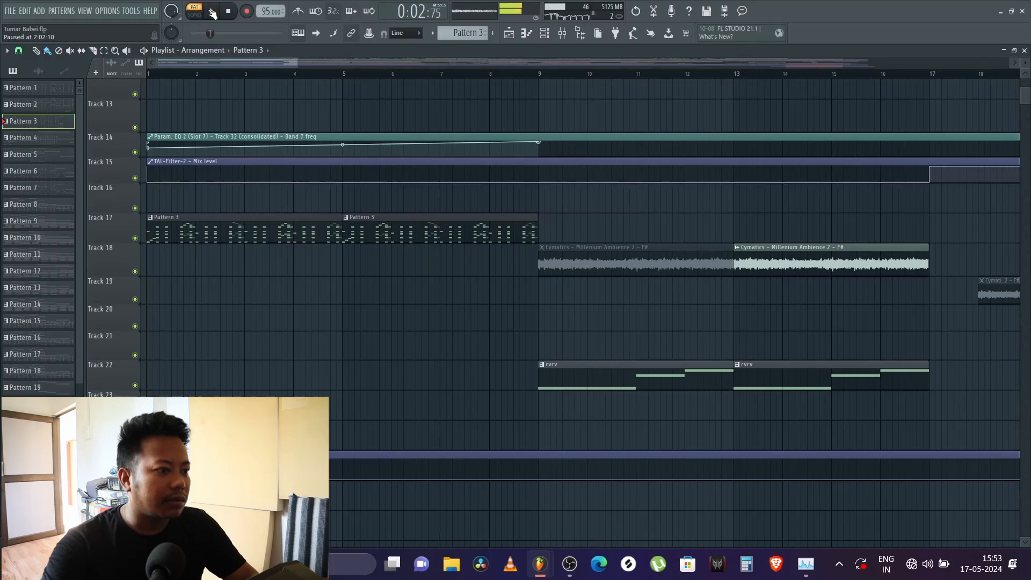
# Step: Open the channel rack and switch its channel filter from Audio to All
pyautogui.click(544, 34)
pyautogui.scroll(-10, 289, 182)
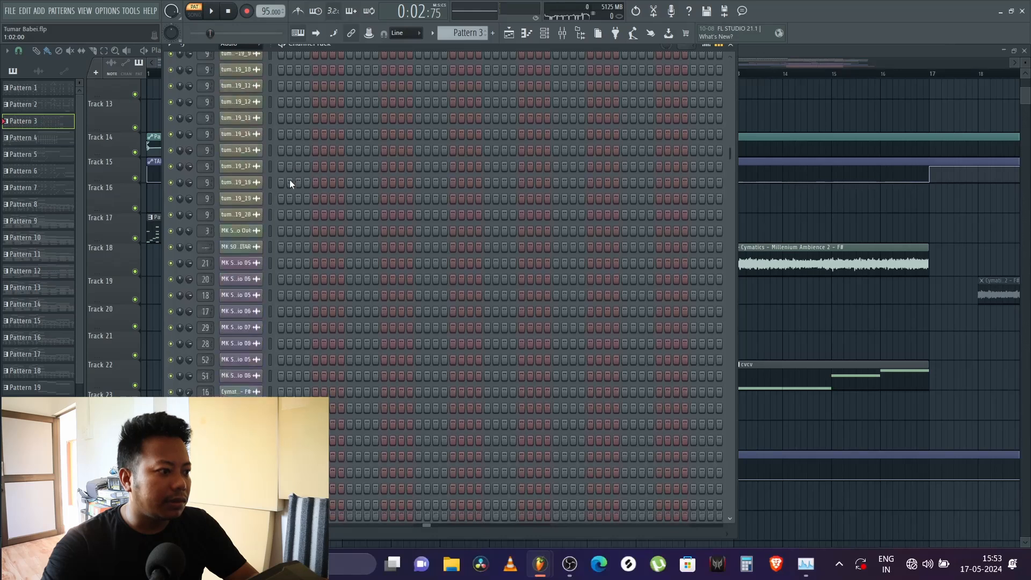
pyautogui.scroll(10, 289, 180)
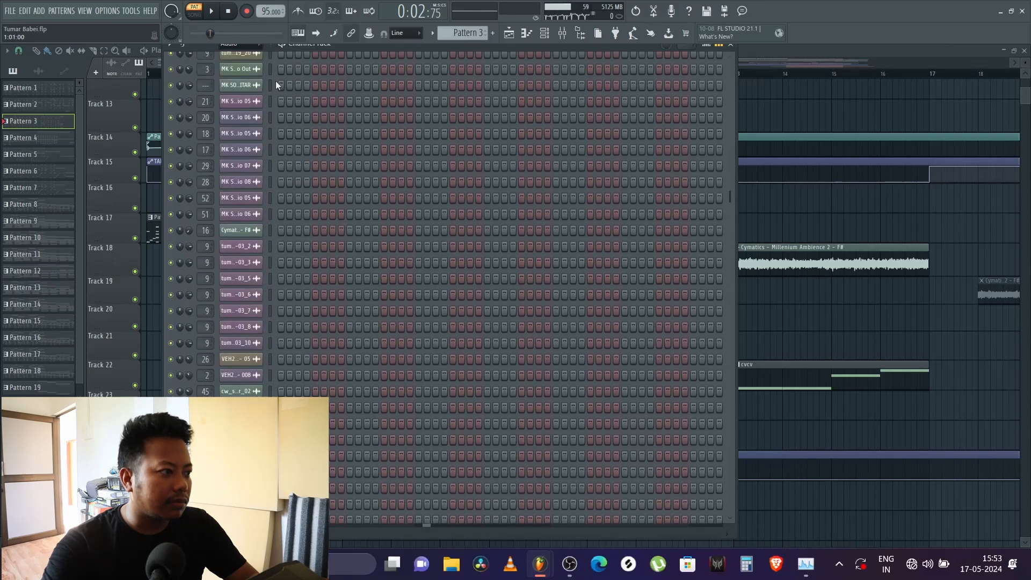
pyautogui.click(247, 43)
pyautogui.click(239, 57)
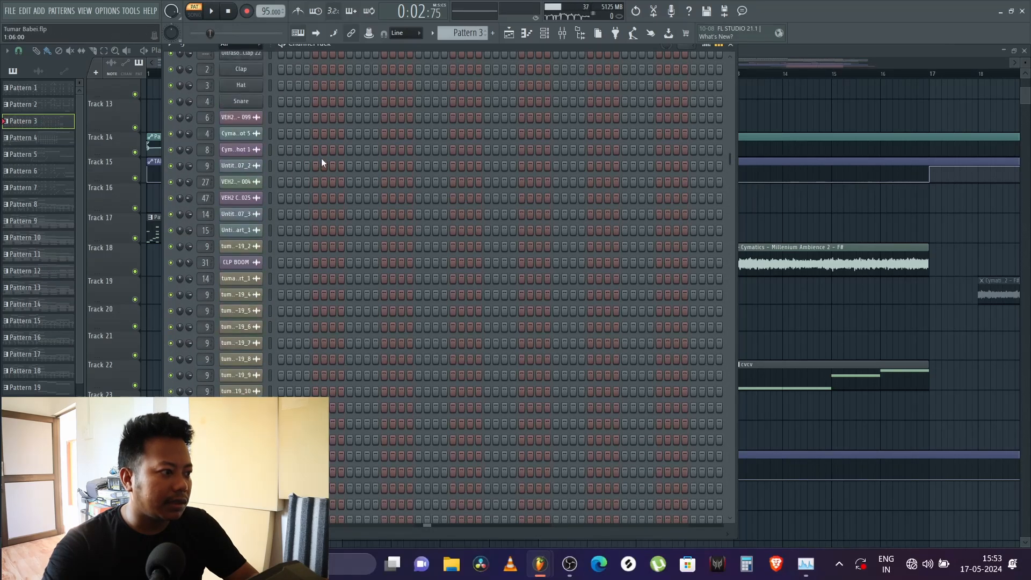
# Step: View the LABS channel's Pattern 3 notes in the piano roll, and close the piano roll and channel rack
pyautogui.scroll(1, 266, 261)
pyautogui.rightClick(240, 344)
pyautogui.click(275, 342)
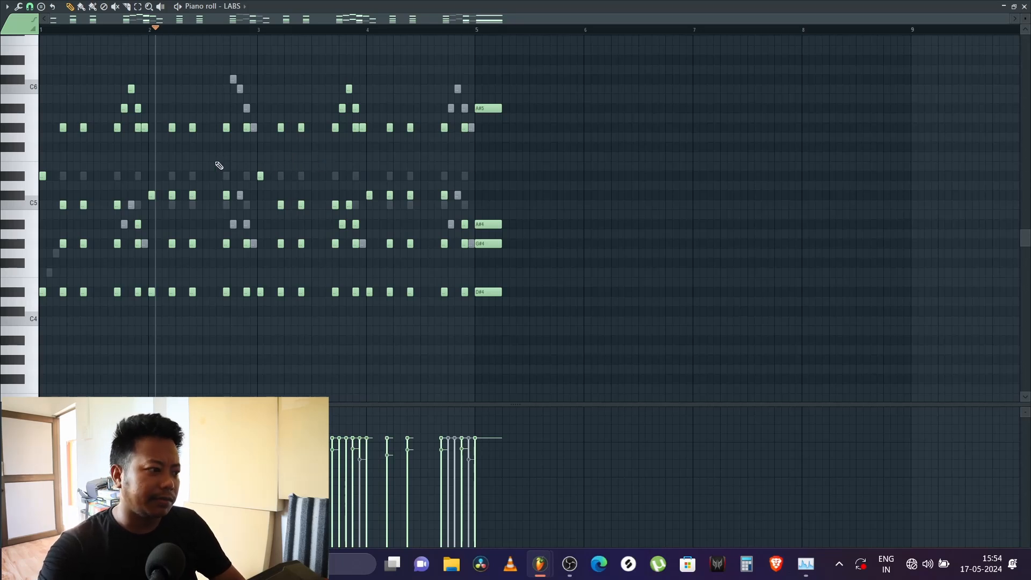
pyautogui.click(1025, 7)
pyautogui.click(771, 101)
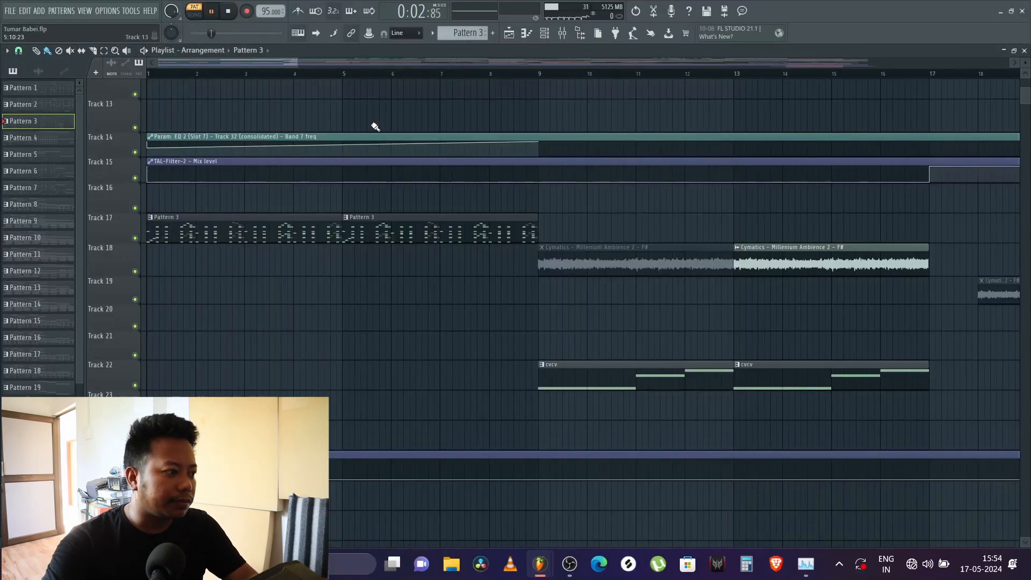
# Step: Place the song position in the intro around bar 5 and make Track 17 slightly taller
pyautogui.scroll(-4, 223, 76)
pyautogui.click(213, 77)
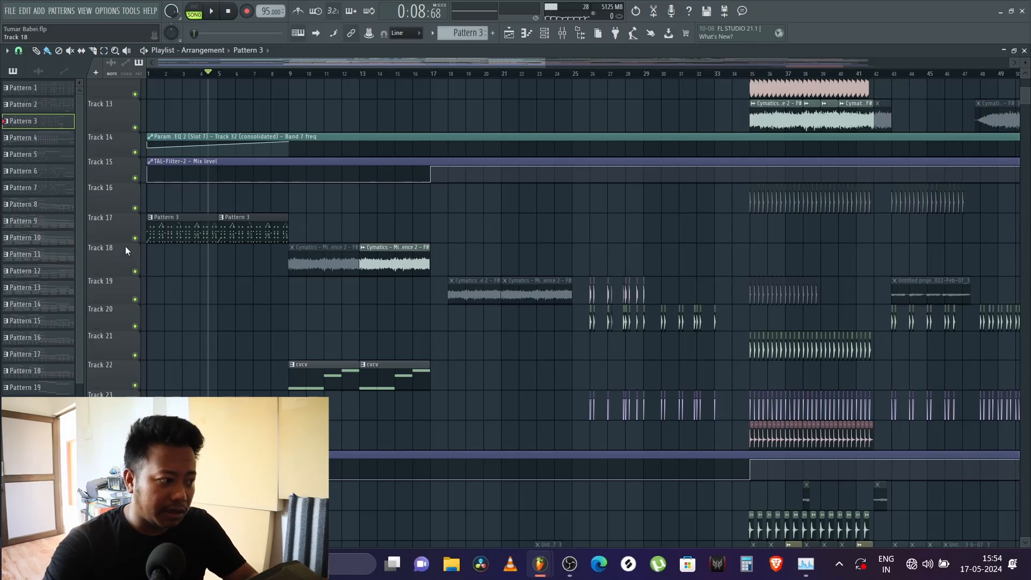
pyautogui.moveTo(120, 243); pyautogui.dragTo(147, 245)
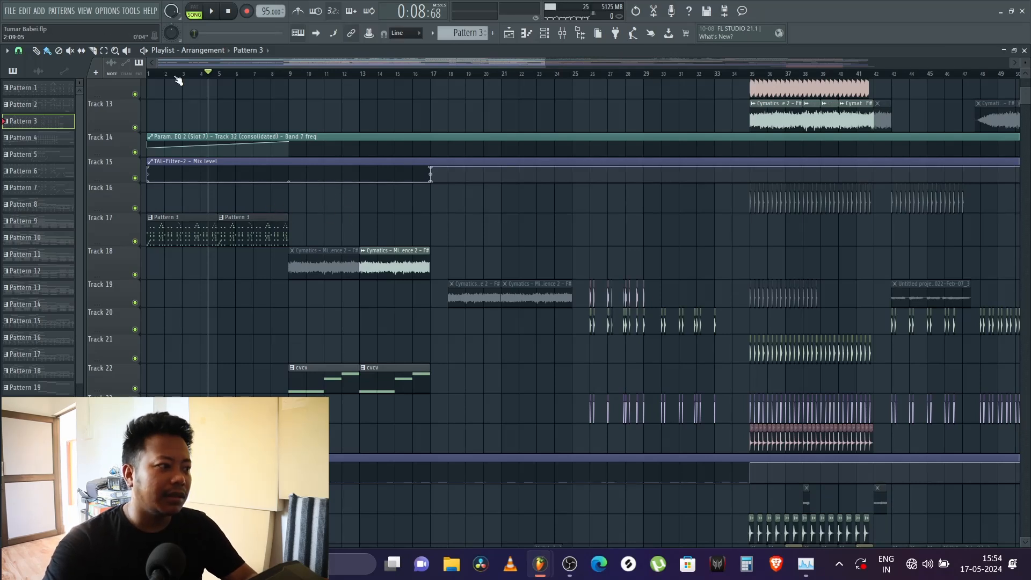
pyautogui.scroll(2, 200, 62)
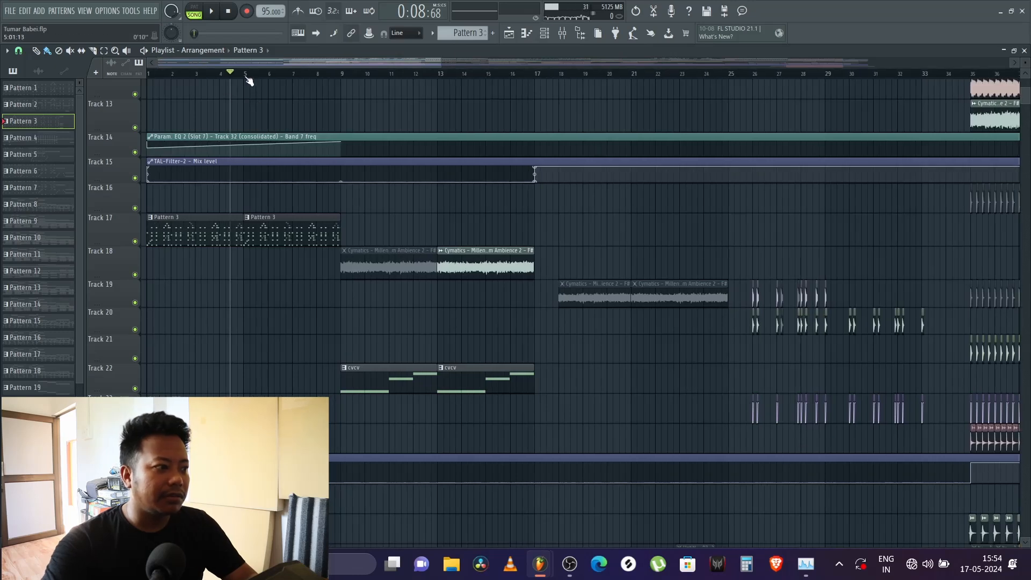
pyautogui.scroll(-3, 247, 76)
pyautogui.scroll(4, 292, 233)
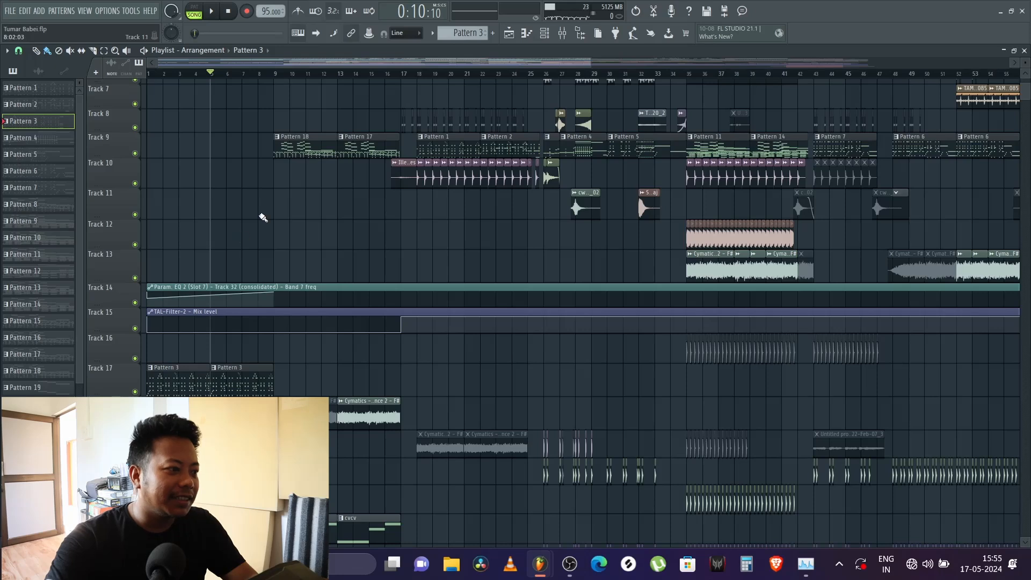
# Step: Play the arrangement from bar 9 and find the Pattern 18 clip on Track 9
pyautogui.scroll(-5, 264, 218)
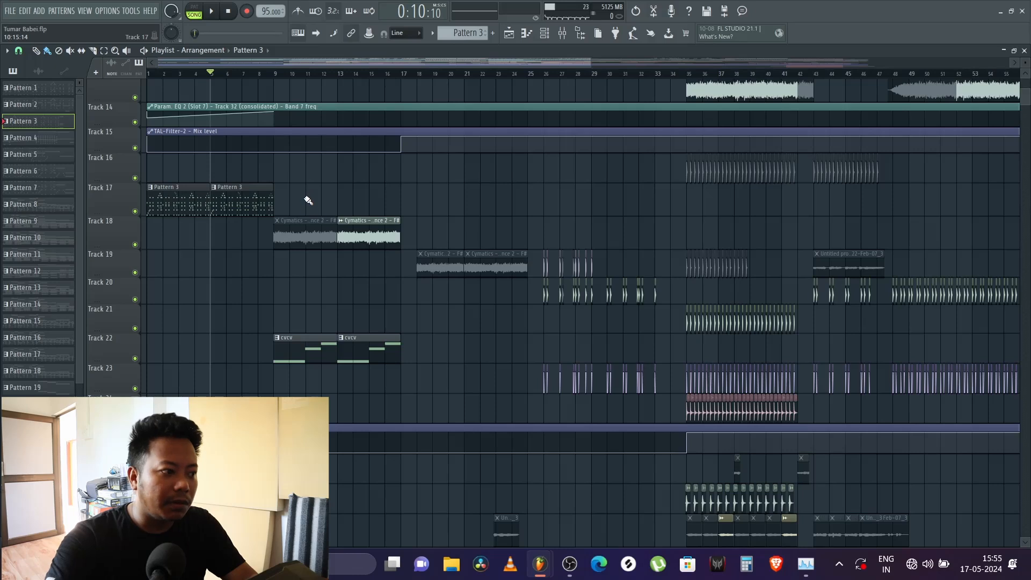
pyautogui.scroll(5, 306, 199)
pyautogui.scroll(3, 299, 196)
pyautogui.click(264, 74)
pyautogui.scroll(-4, 217, 272)
pyautogui.scroll(2, 217, 272)
pyautogui.scroll(-6, 219, 267)
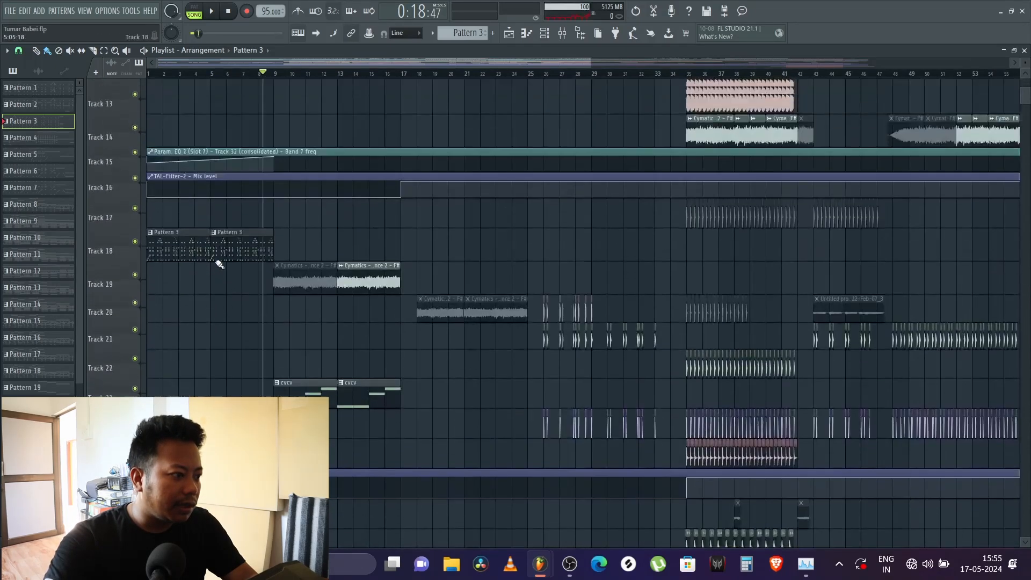
pyautogui.scroll(2, 219, 267)
pyautogui.click(277, 74)
pyautogui.press('space')
pyautogui.scroll(3, 304, 184)
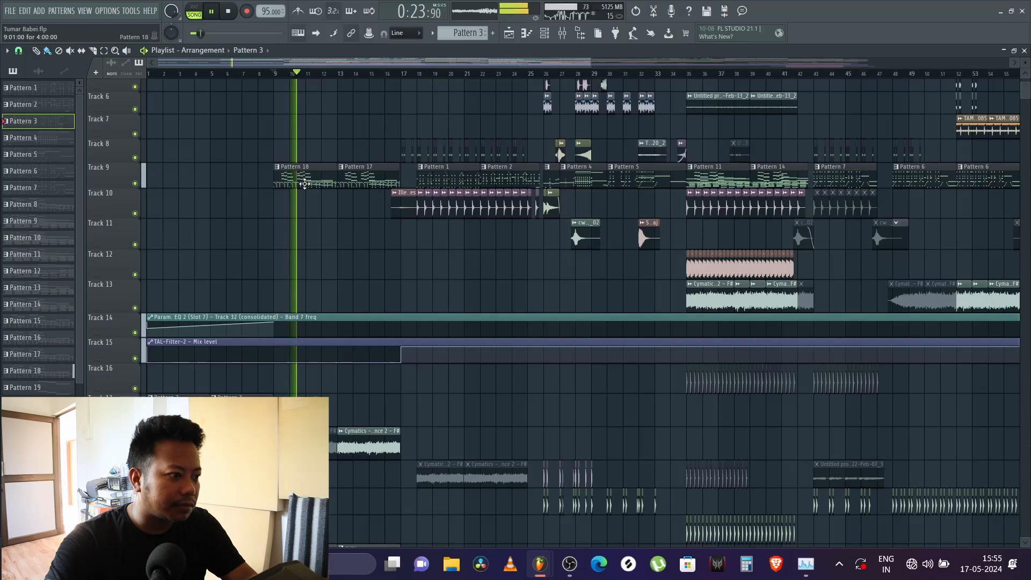
pyautogui.press('space')
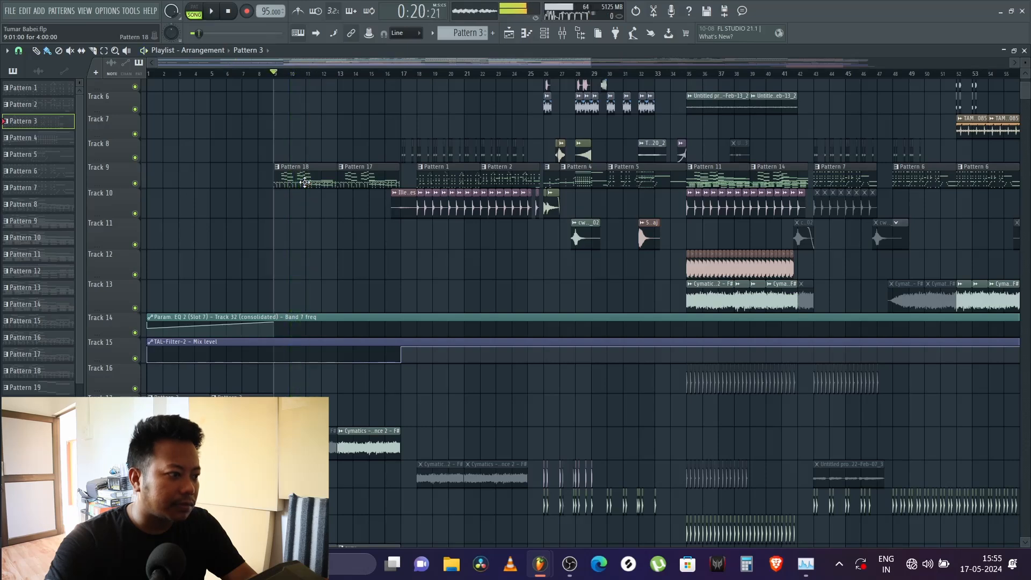
# Step: Select Pattern 18 from Track 9 and start playing it in pattern mode
pyautogui.click(300, 173)
pyautogui.click(194, 6)
pyautogui.click(211, 10)
# Step: Show Pattern 18's channels in the channel rack while auditioning it, and view the reFX Nexus #2 notes in the piano roll
pyautogui.press('F6')
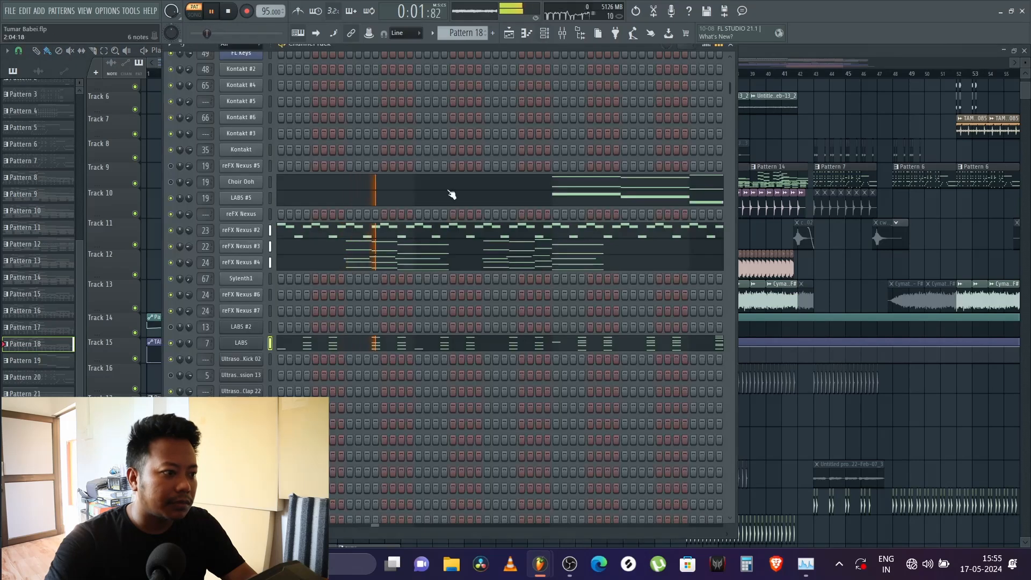
pyautogui.press('space')
pyautogui.press('space')
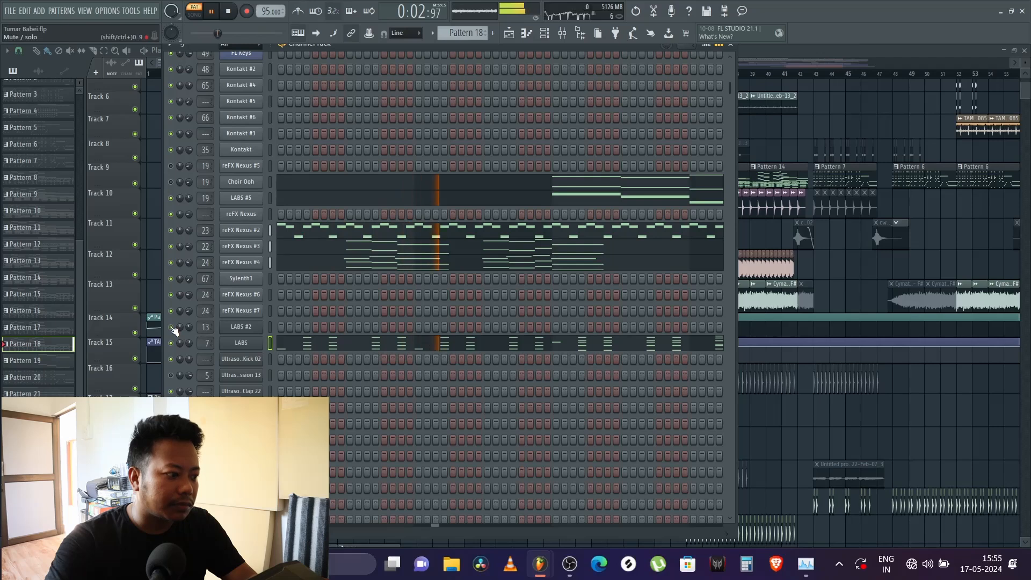
pyautogui.rightClick(240, 230)
pyautogui.click(280, 228)
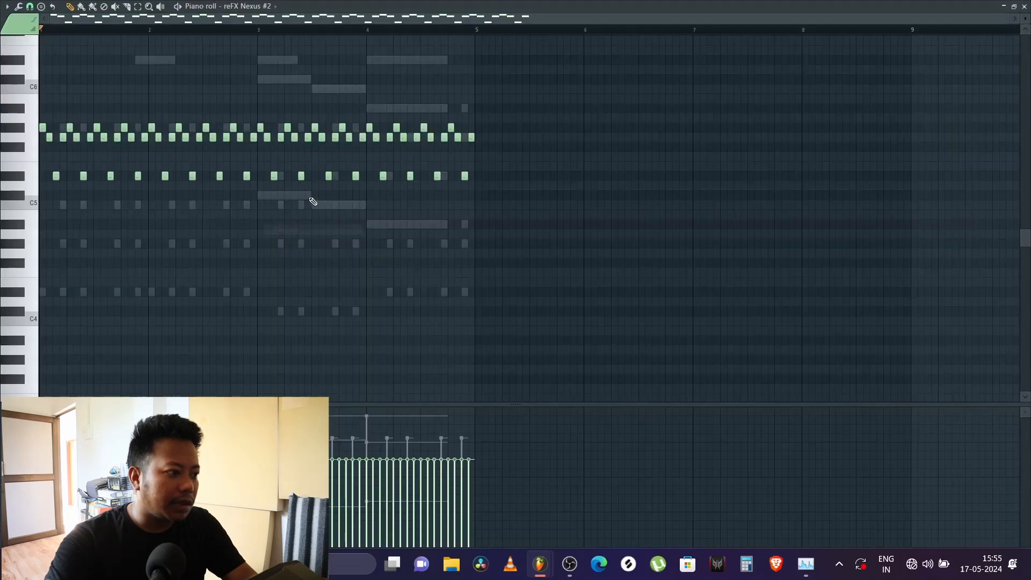
# Step: Mute the LABS #5 channel and play Pattern 18 while viewing the preset loaded in reFX Nexus #2
pyautogui.click(1023, 6)
pyautogui.click(170, 198)
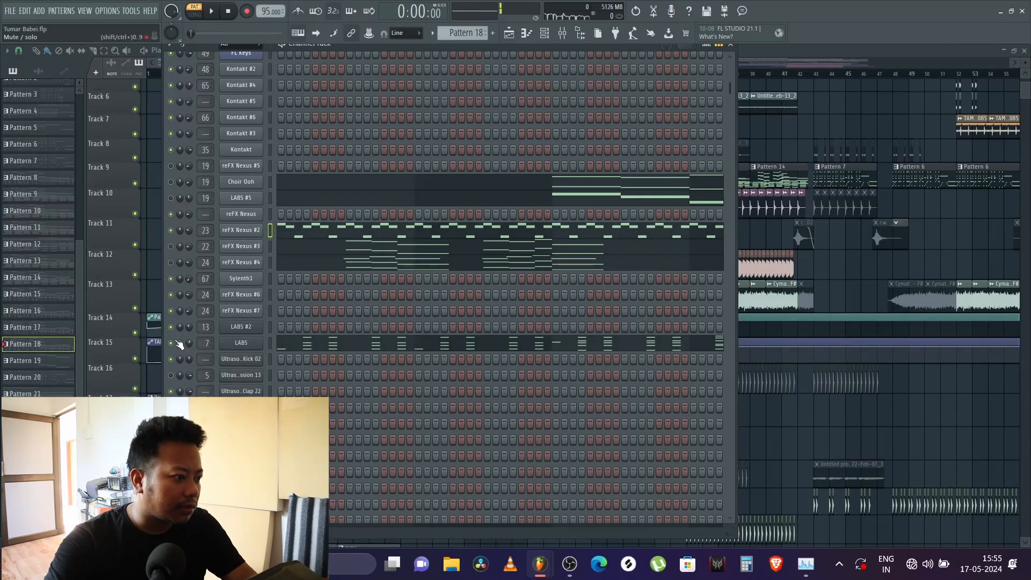
pyautogui.press('space')
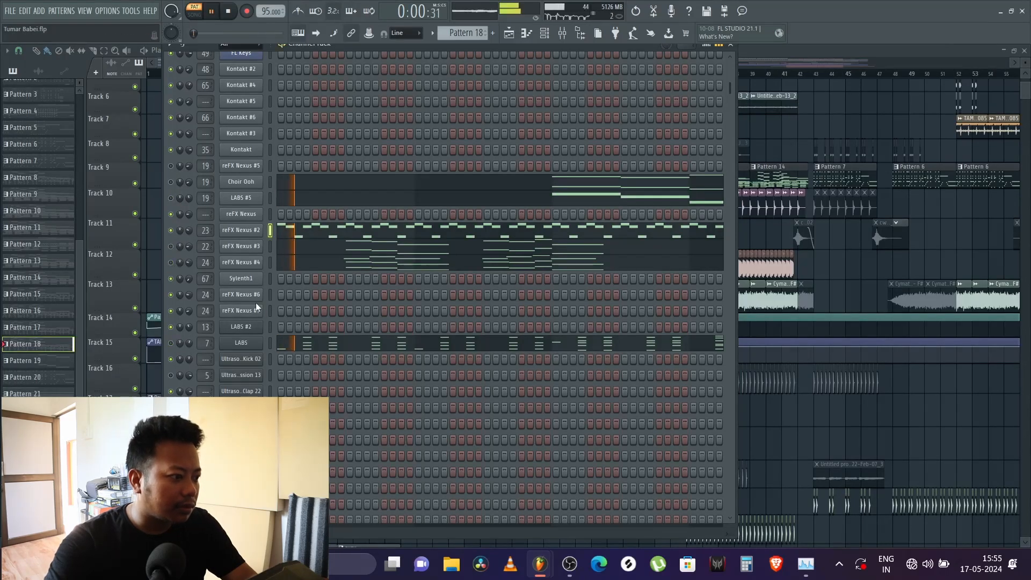
pyautogui.click(248, 230)
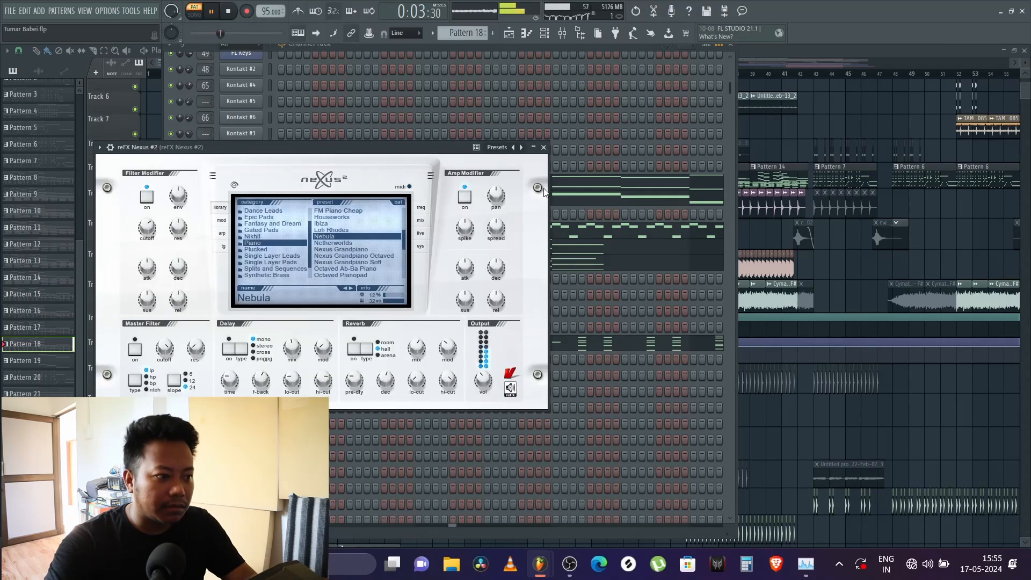
pyautogui.click(544, 147)
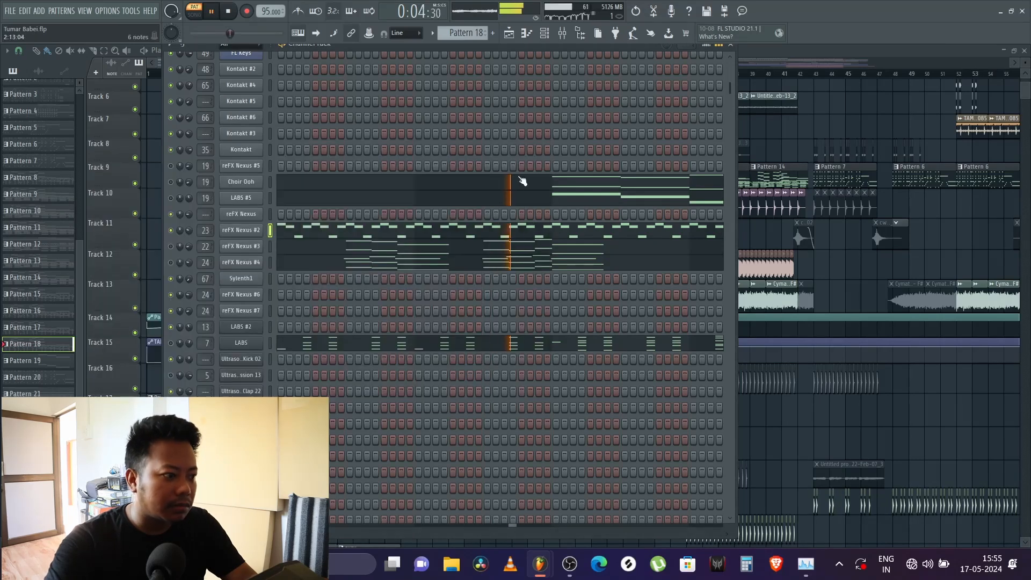
# Step: View reFX Nexus #2's Pattern 18 notes in the piano roll up close, ending playback, and return to the channel rack
pyautogui.rightClick(242, 231)
pyautogui.click(285, 231)
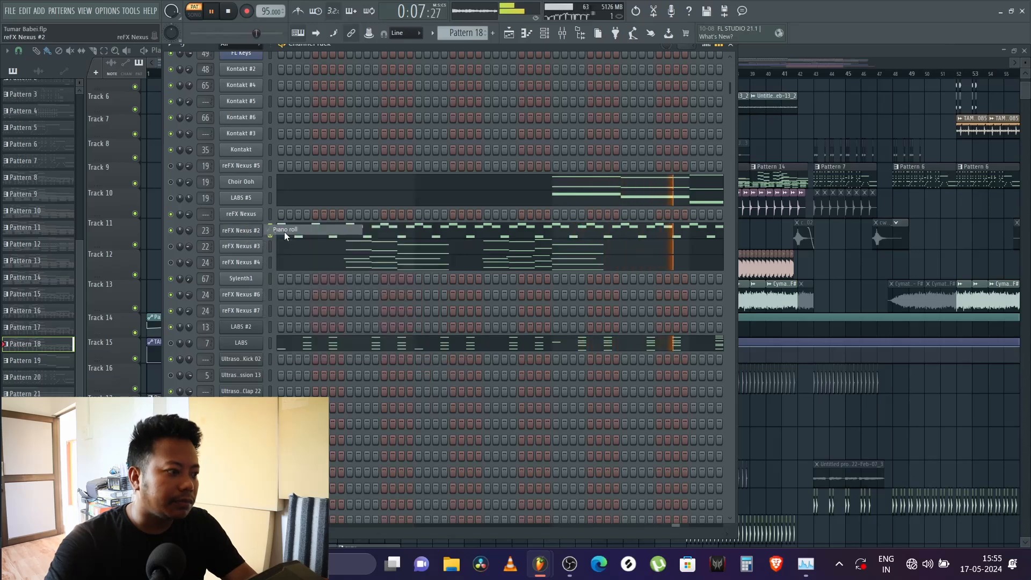
pyautogui.scroll(1, 376, 34)
pyautogui.press('space')
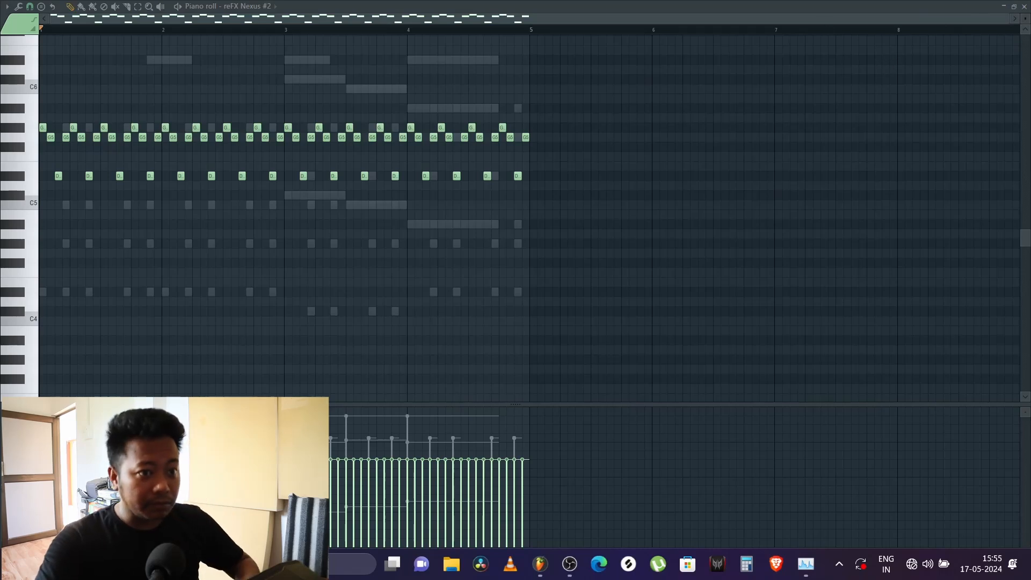
pyautogui.click(1024, 7)
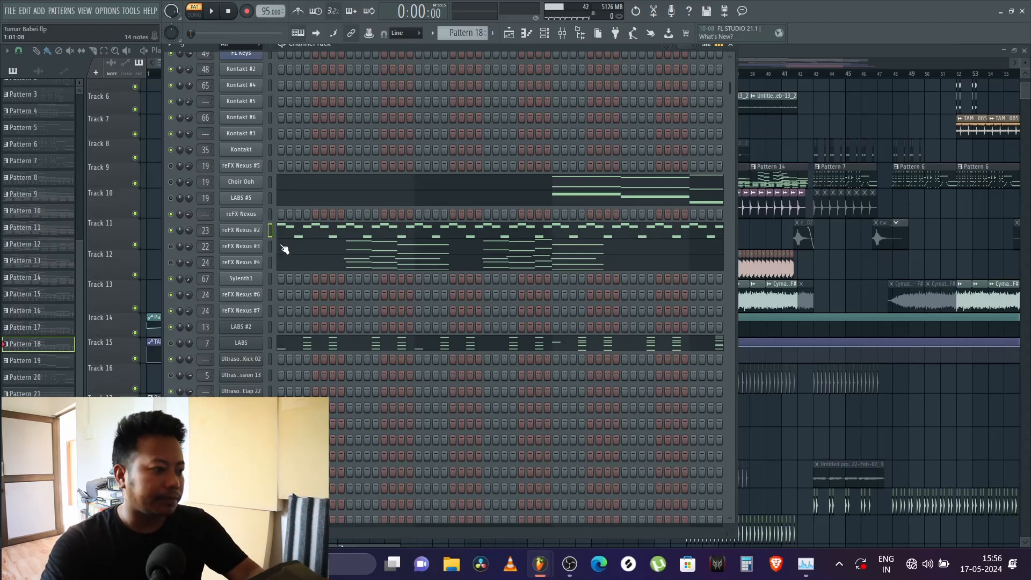
# Step: Audition Pattern 18 from the channel rack to hear its reFX Nexus parts
pyautogui.press('space')
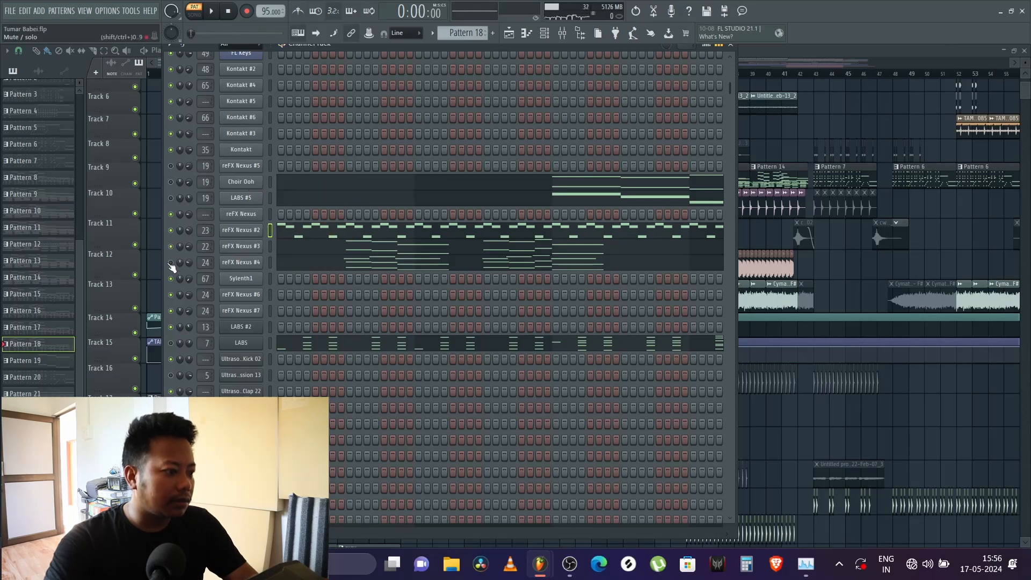
pyautogui.press('space')
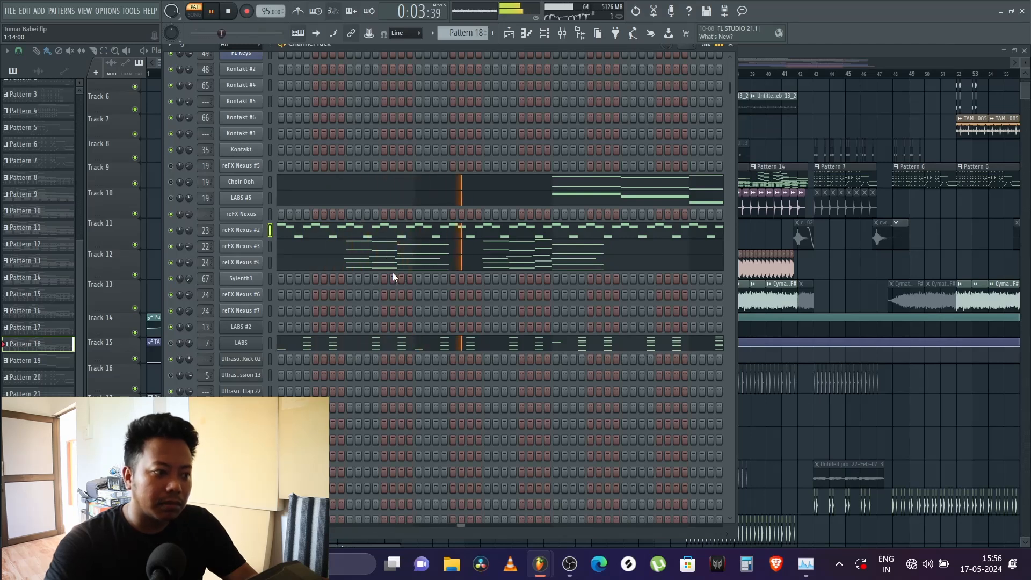
pyautogui.press('space')
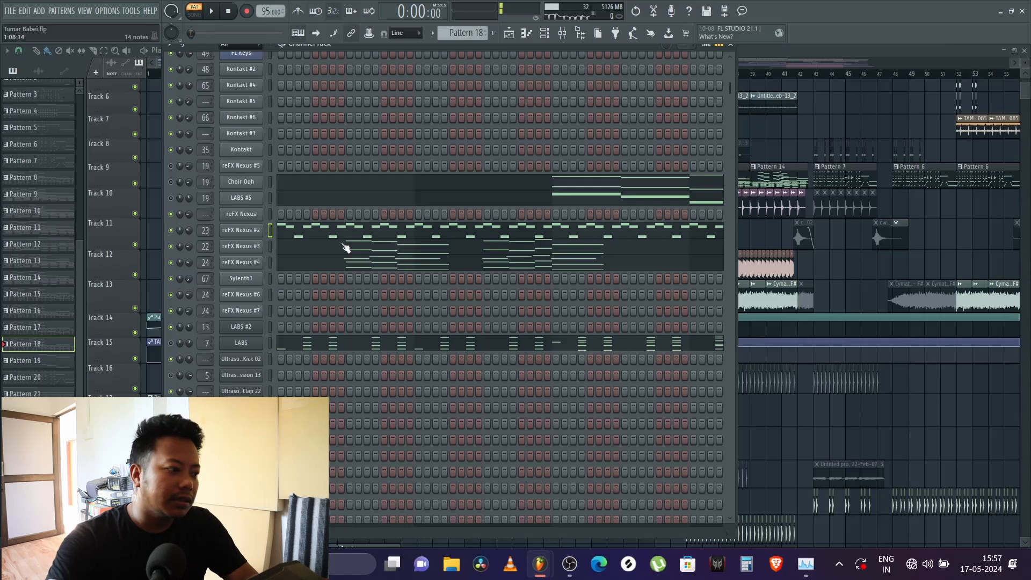
# Step: Inspect reFX Nexus #3's notes in the piano roll and its loaded preset
pyautogui.click(280, 243)
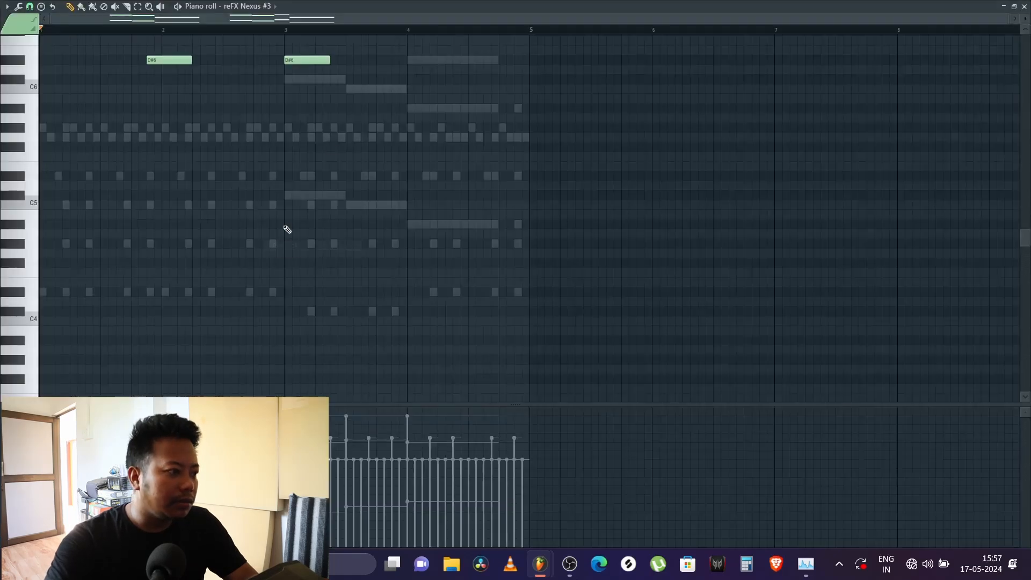
pyautogui.press('F7')
pyautogui.click(243, 251)
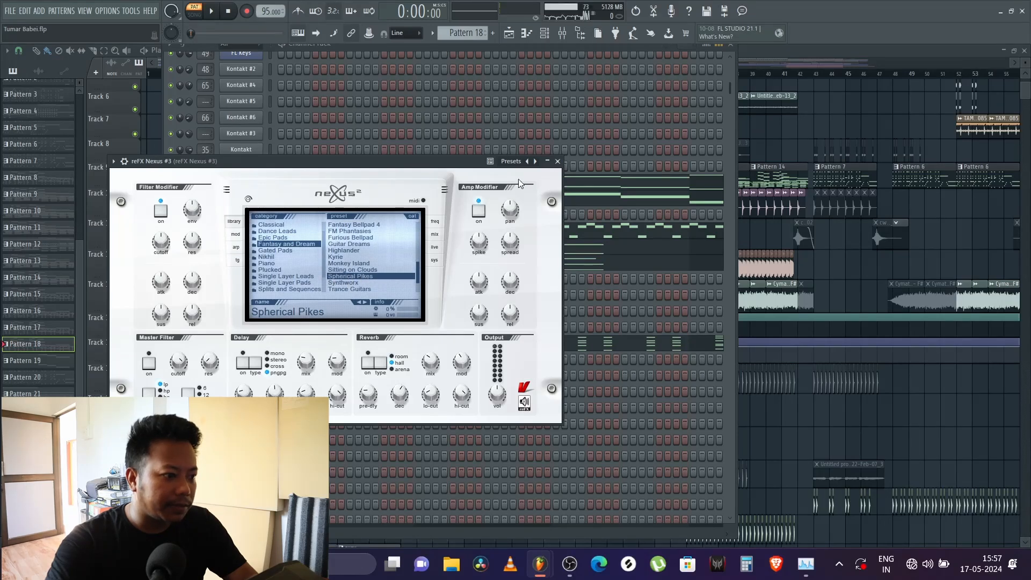
pyautogui.click(557, 161)
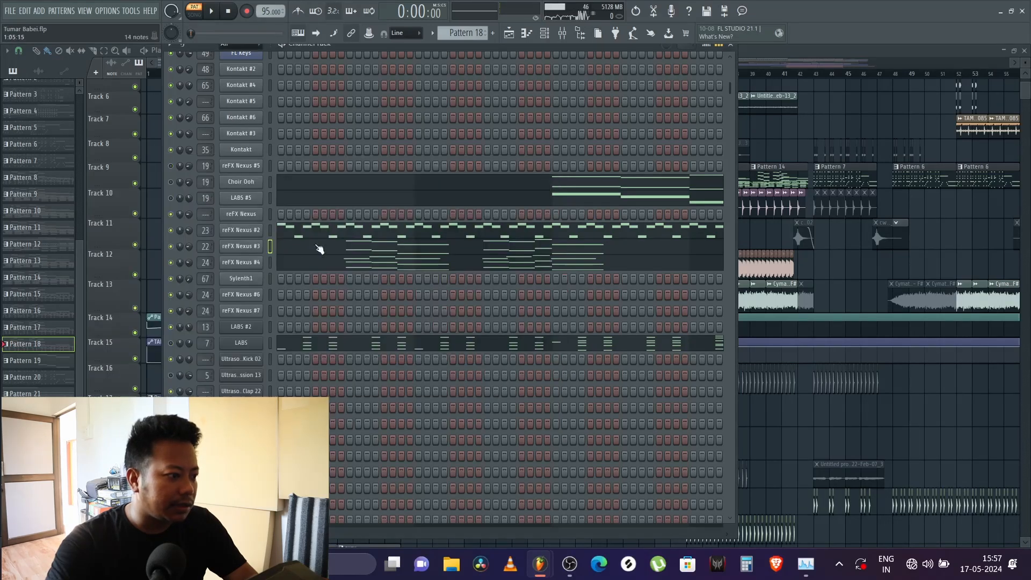
# Step: Inspect reFX Nexus #4's notes and loaded preset, and audition its part in Pattern 18
pyautogui.rightClick(250, 263)
pyautogui.click(279, 262)
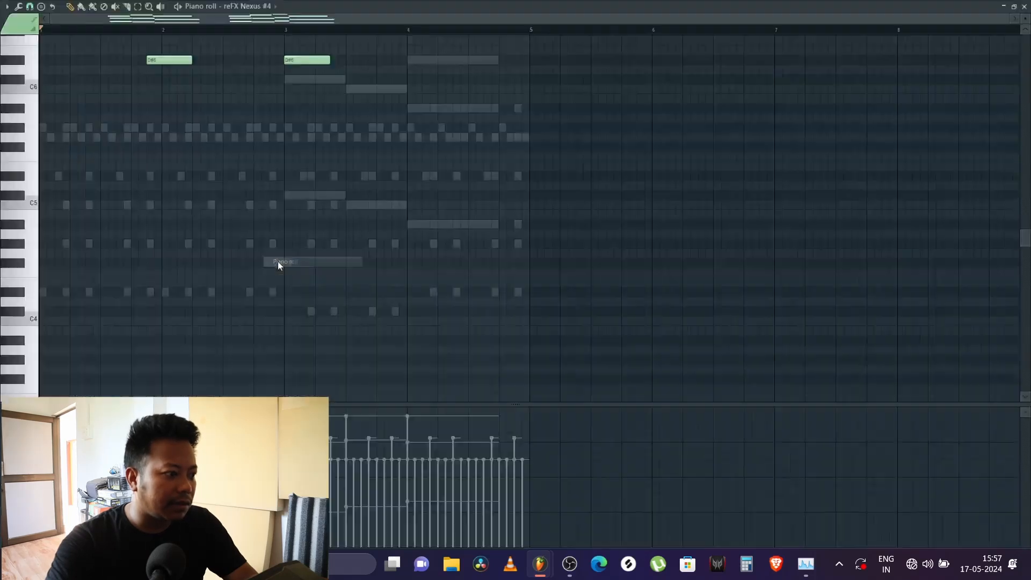
pyautogui.click(1024, 7)
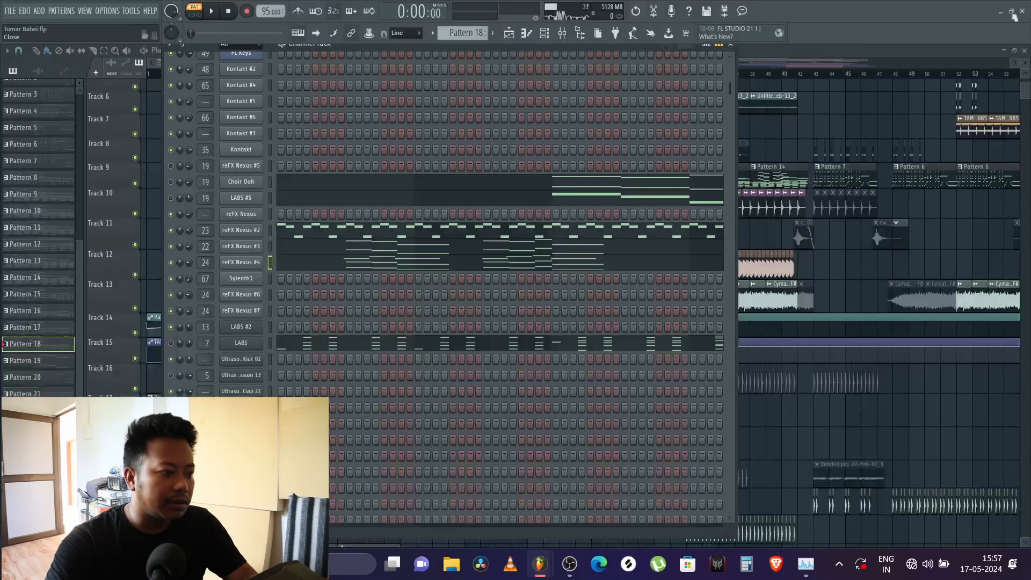
pyautogui.click(243, 264)
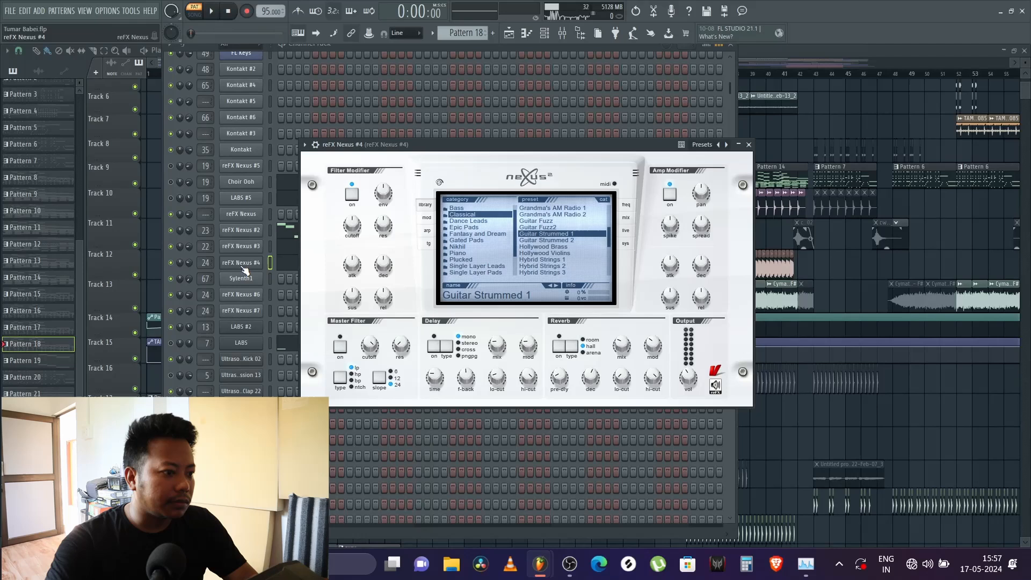
pyautogui.click(749, 144)
pyautogui.press('space')
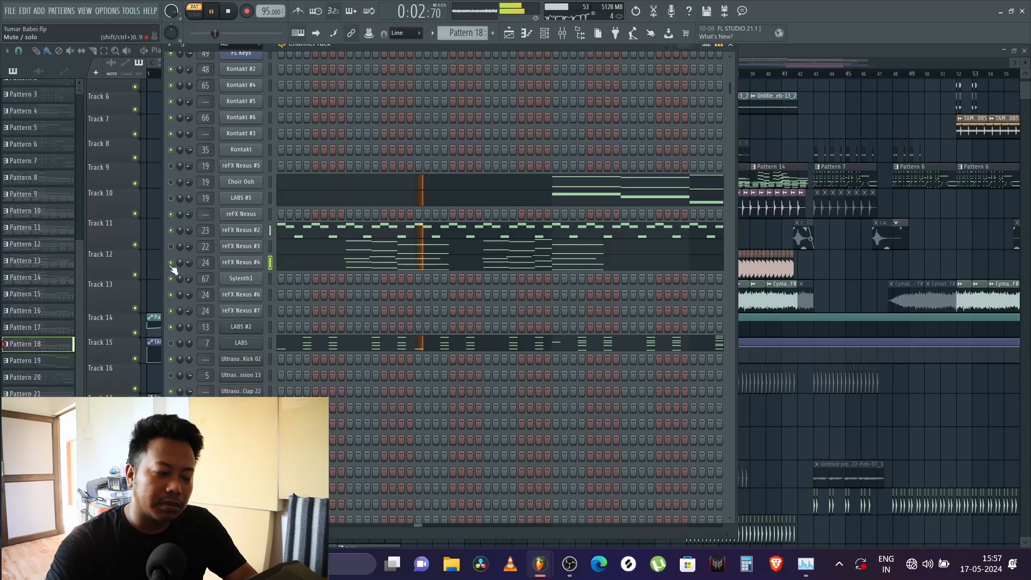
pyautogui.press('space')
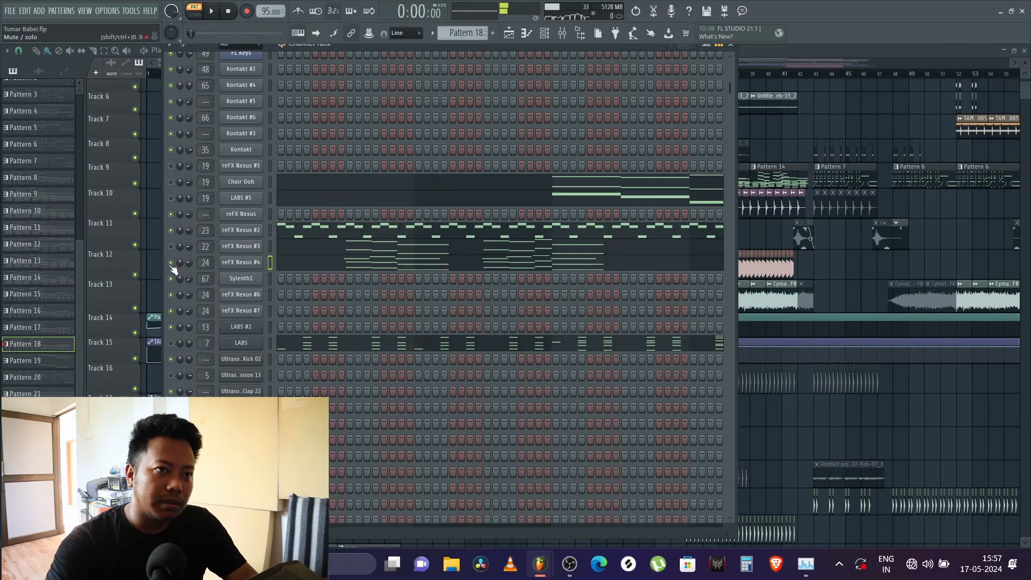
# Step: Show reFX Nexus #4's notes in the piano roll and audition them from about the middle of bar 1
pyautogui.rightClick(242, 262)
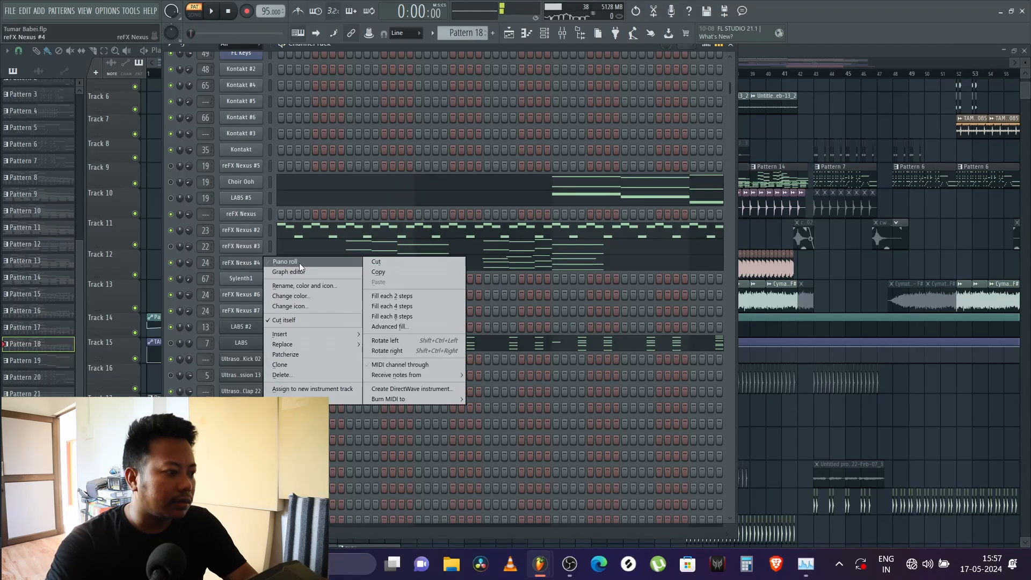
pyautogui.click(298, 263)
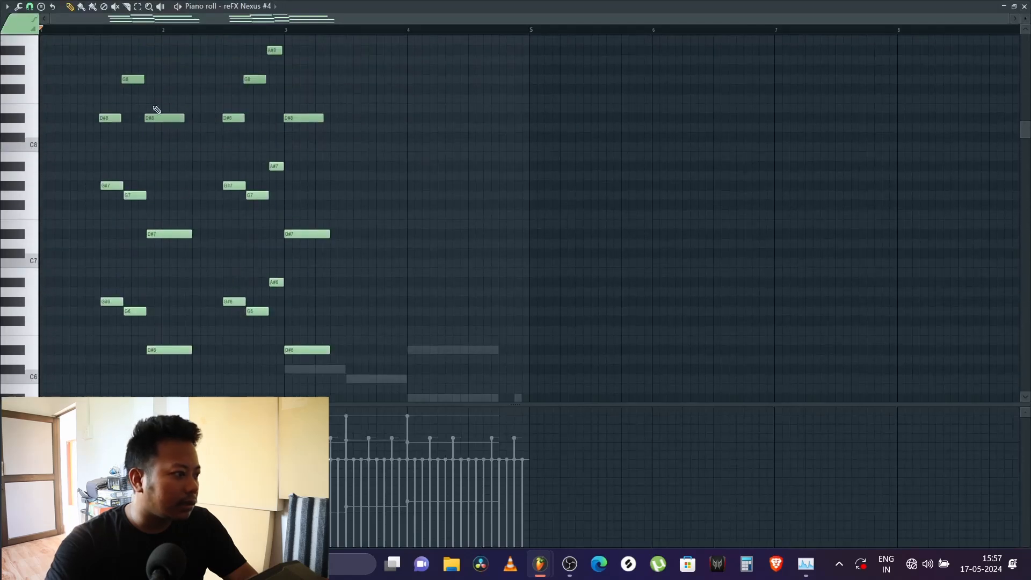
pyautogui.click(99, 30)
pyautogui.scroll(4, 99, 30)
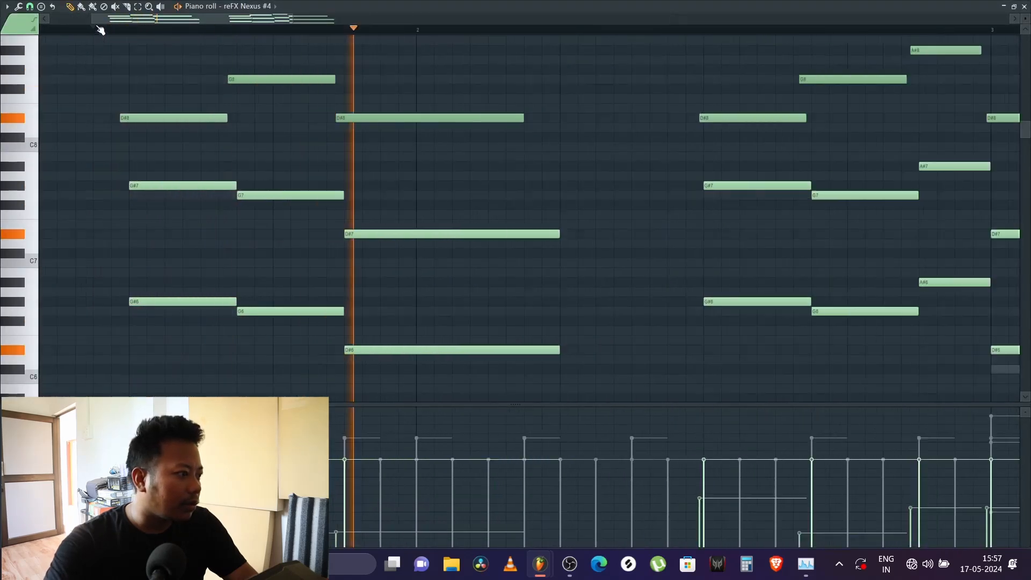
pyautogui.scroll(2, 101, 30)
pyautogui.press('space')
# Step: Examine how reFX Nexus #4's melody is layered across octaves and how the top layer's note timing is offset
pyautogui.scroll(5, 97, 277)
pyautogui.scroll(-3, 172, 287)
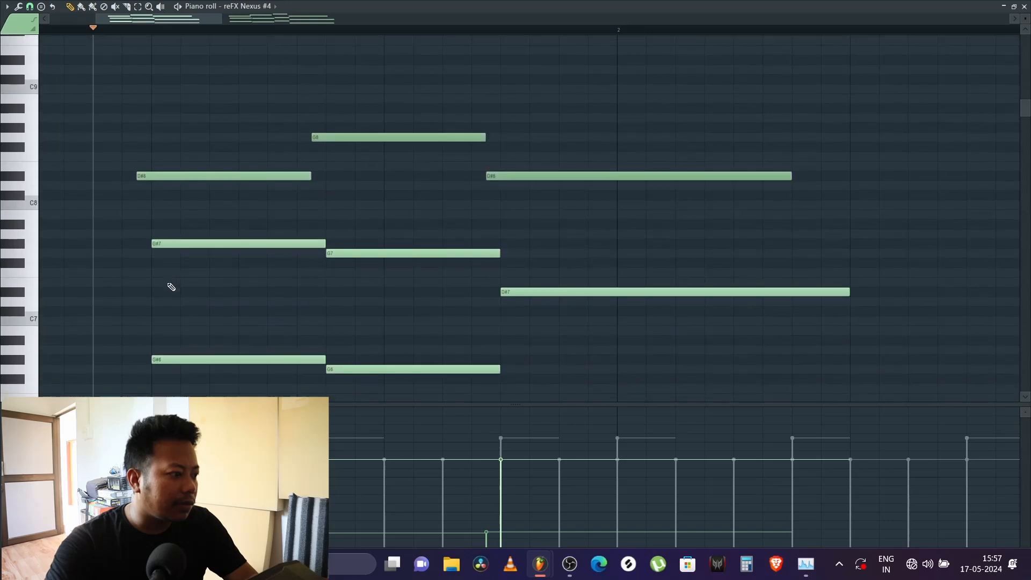
pyautogui.scroll(-1, 172, 287)
pyautogui.scroll(-3, 173, 34)
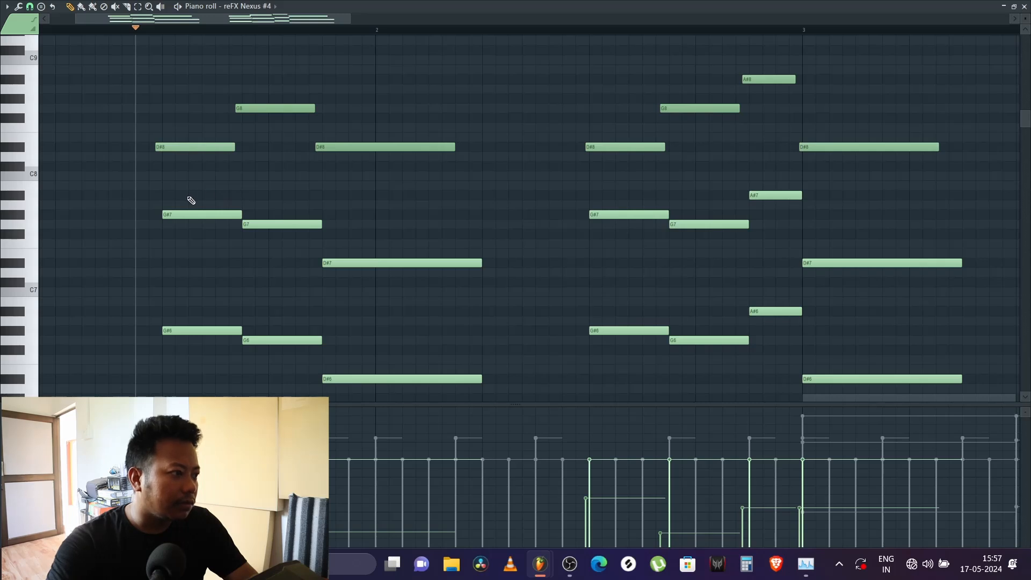
pyautogui.scroll(3, 191, 201)
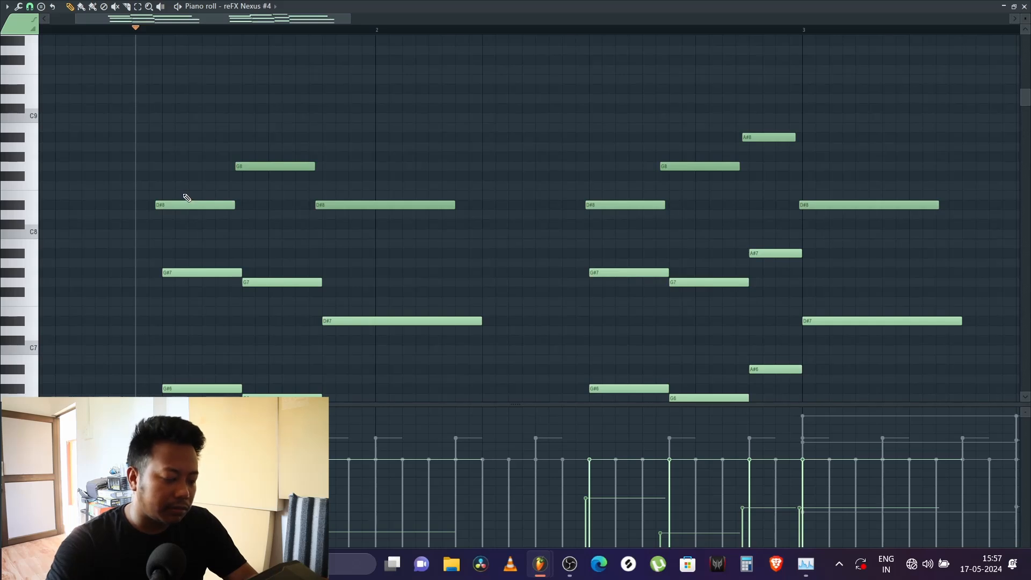
pyautogui.scroll(-3, 186, 195)
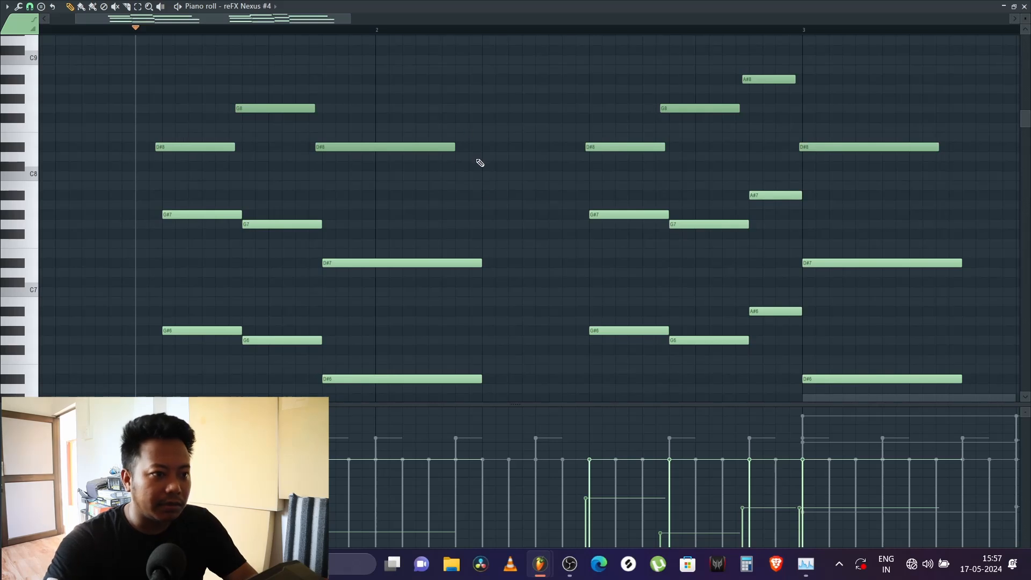
pyautogui.scroll(-5, 486, 212)
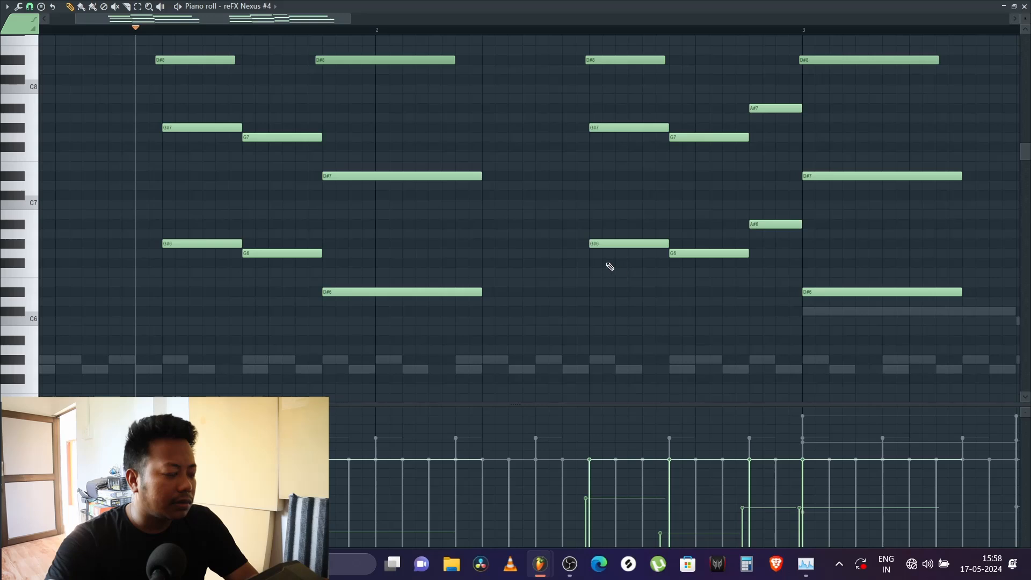
pyautogui.scroll(3, 454, 237)
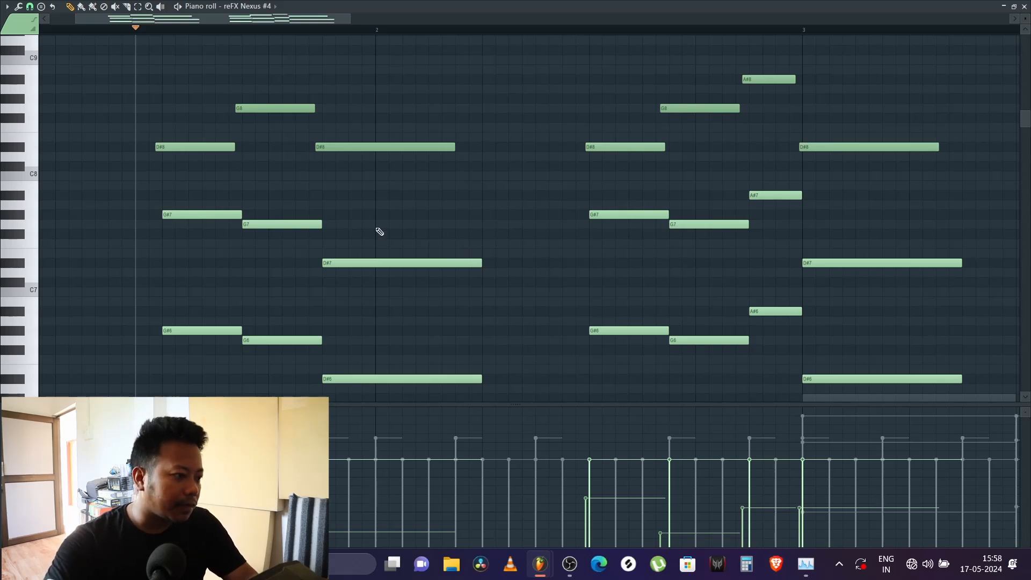
pyautogui.scroll(-2, 380, 232)
pyautogui.scroll(1, 386, 235)
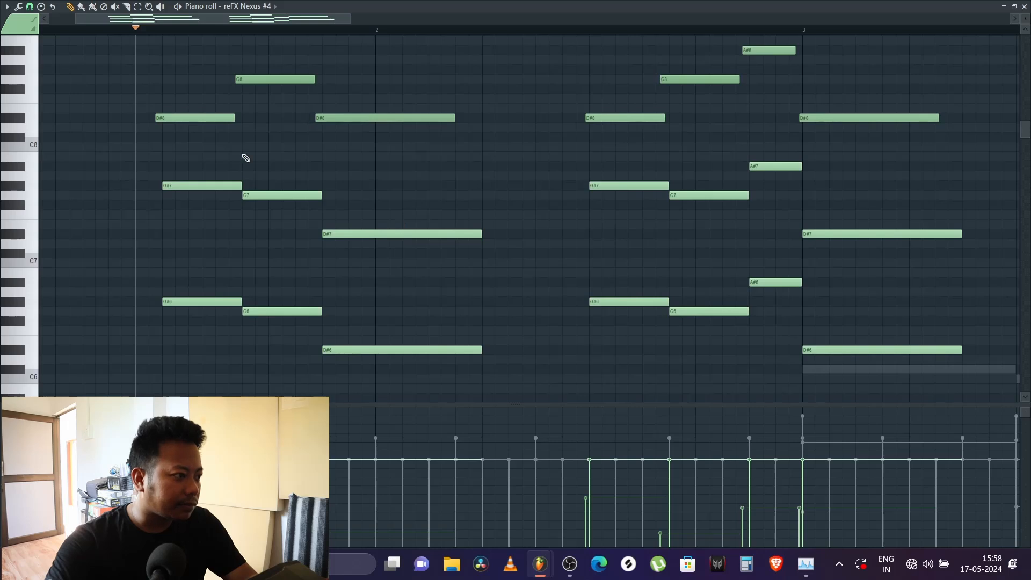
# Step: Play reFX Nexus #4's melody from just before its first notes, following it across the pattern, and return to the channel rack
pyautogui.click(149, 31)
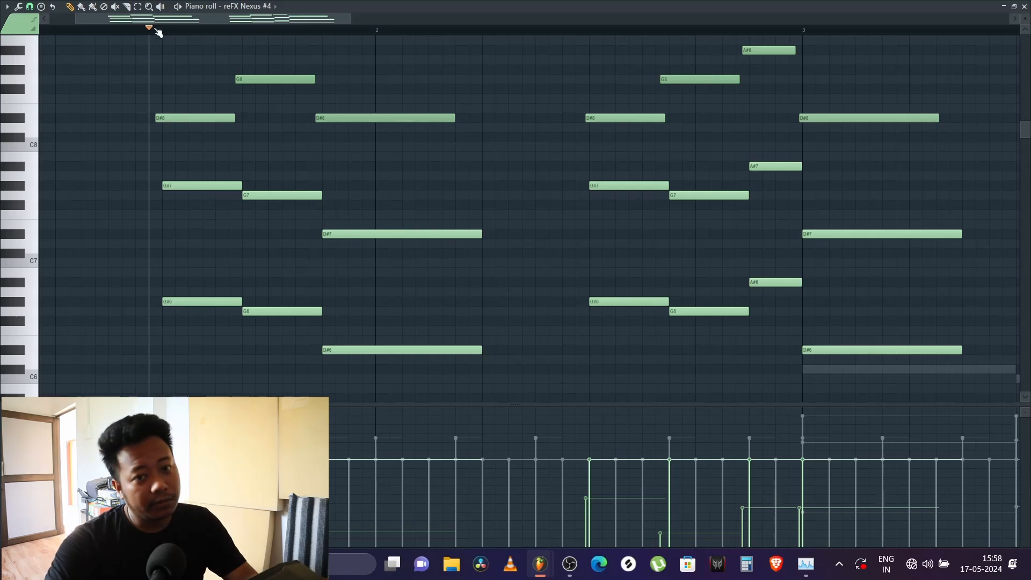
pyautogui.press('space')
pyautogui.scroll(-3, 164, 37)
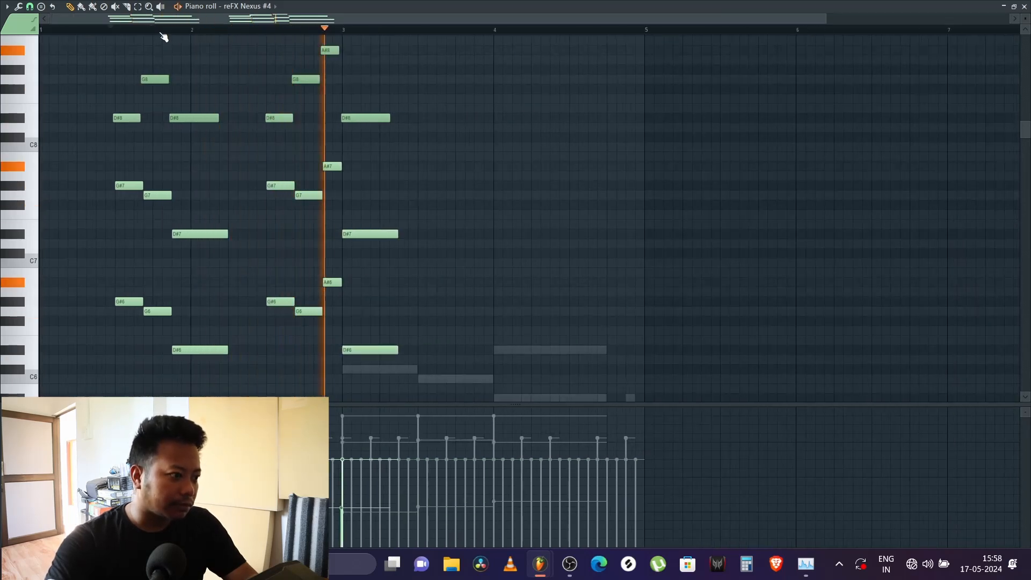
pyautogui.scroll(-3, 509, 136)
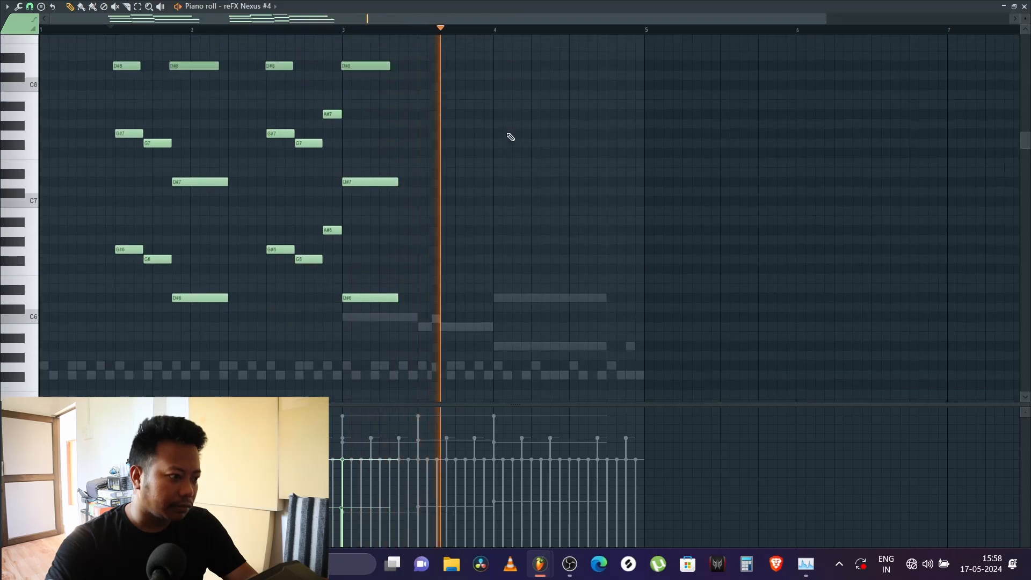
pyautogui.scroll(2, 508, 137)
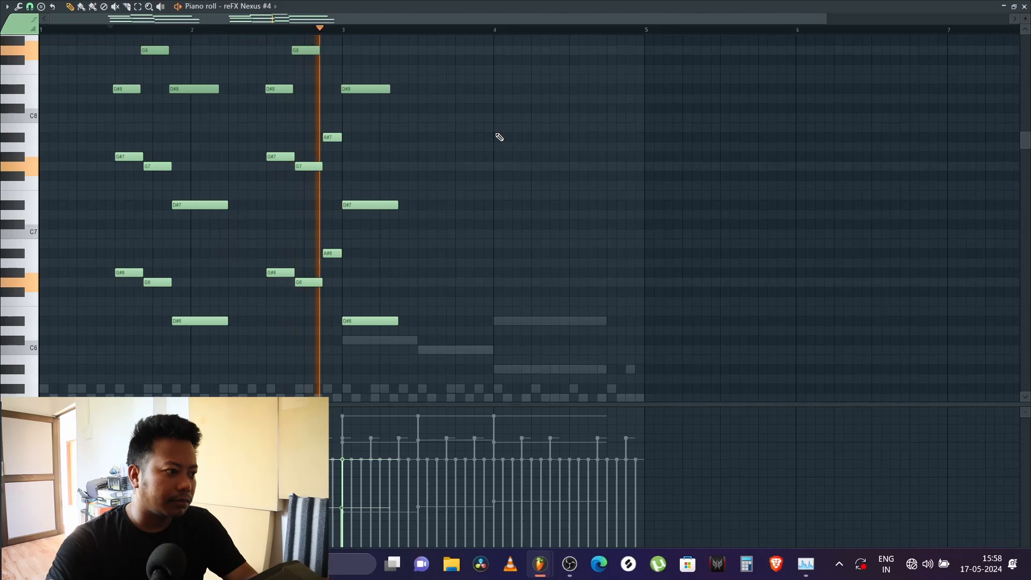
pyautogui.press('space')
pyautogui.click(1025, 7)
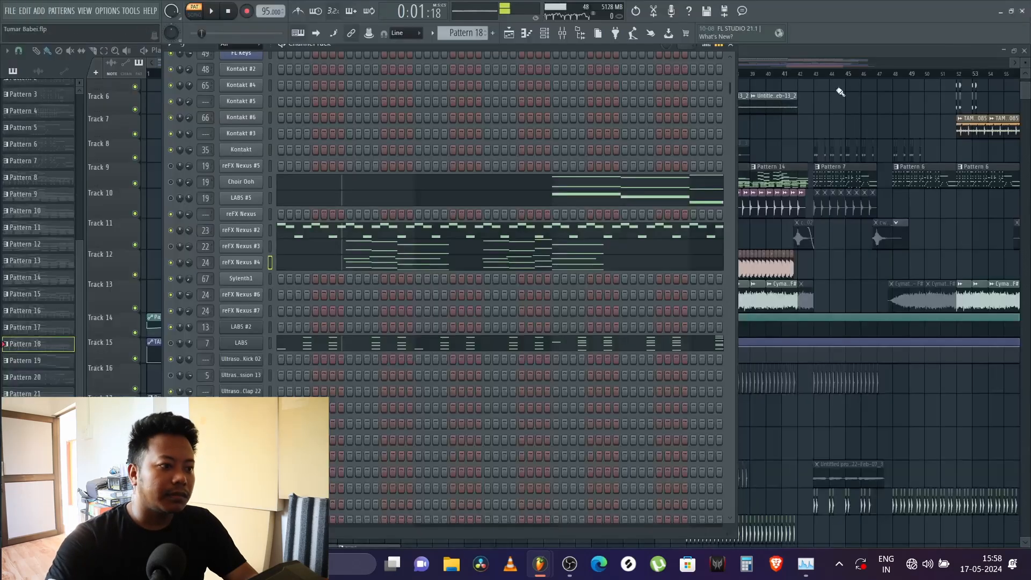
# Step: Toggle the reFX Nexus #4 channel's mute and audition Pattern 18 together with its LABS part
pyautogui.click(172, 262)
pyautogui.press('space')
pyautogui.press('space')
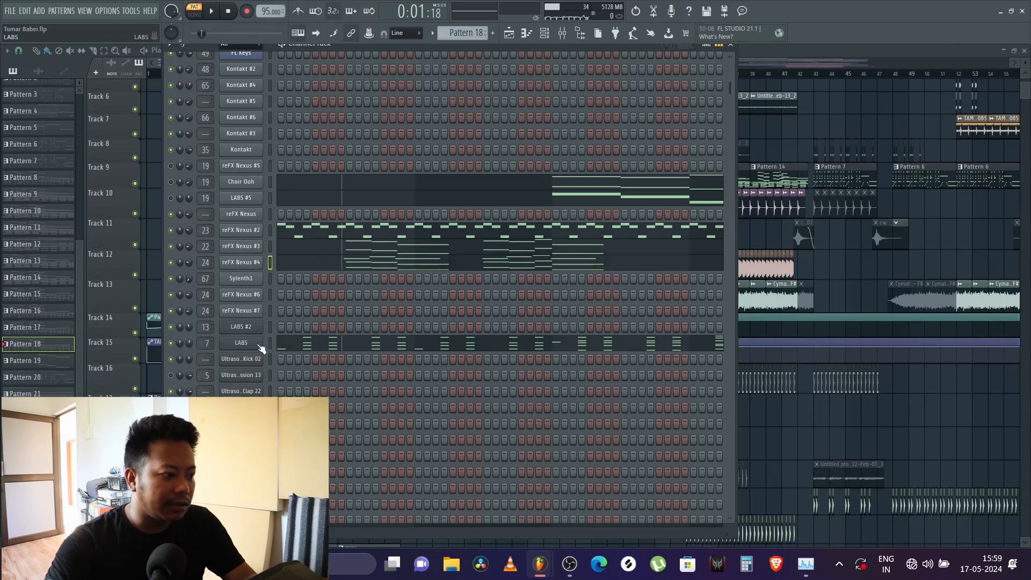
pyautogui.press('space')
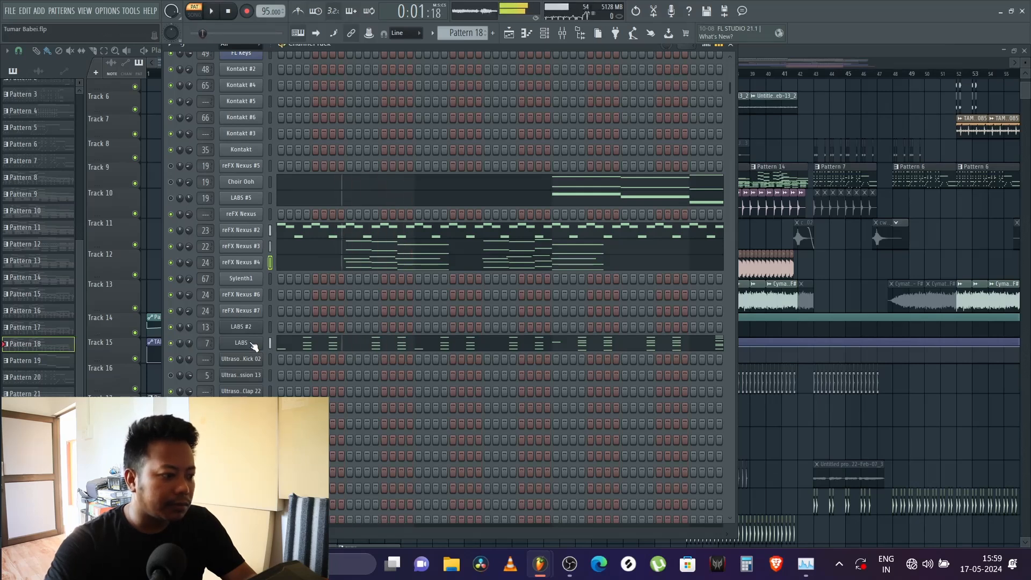
# Step: Show the LABS channel's chord notes in the piano roll and audition them from near the end of bar 1
pyautogui.rightClick(254, 343)
pyautogui.click(280, 347)
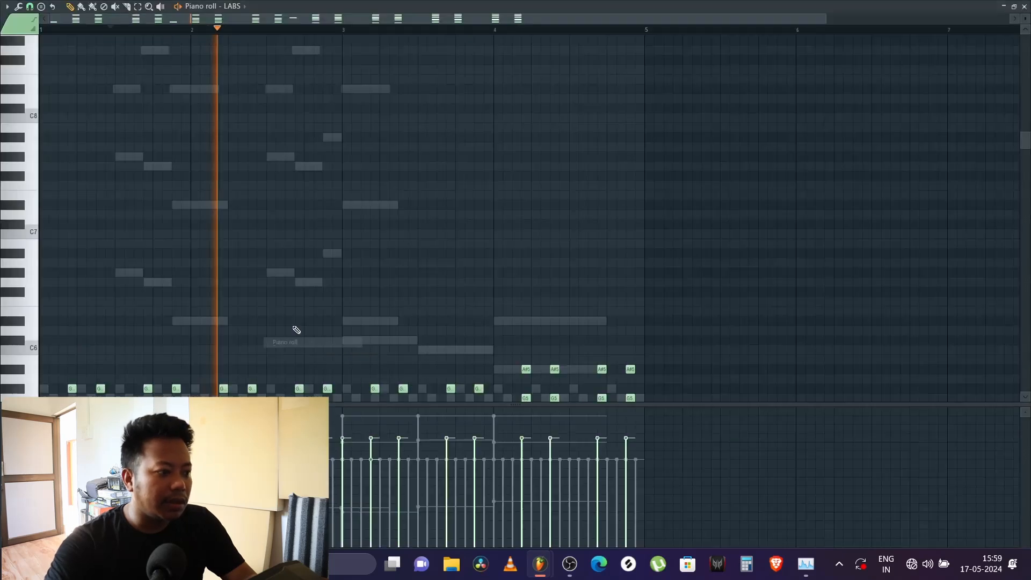
pyautogui.scroll(-5, 291, 315)
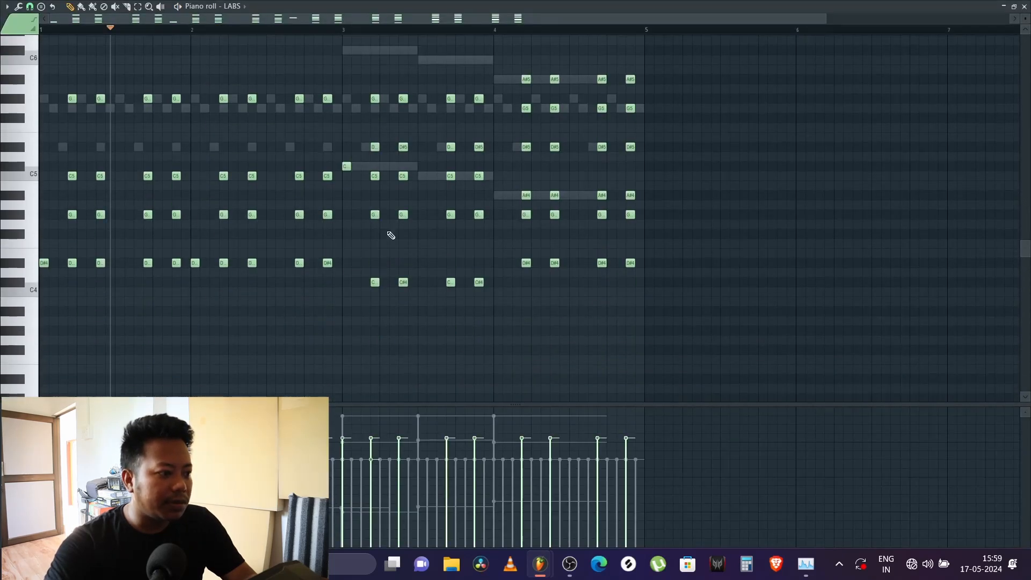
pyautogui.click(180, 34)
pyautogui.press('space')
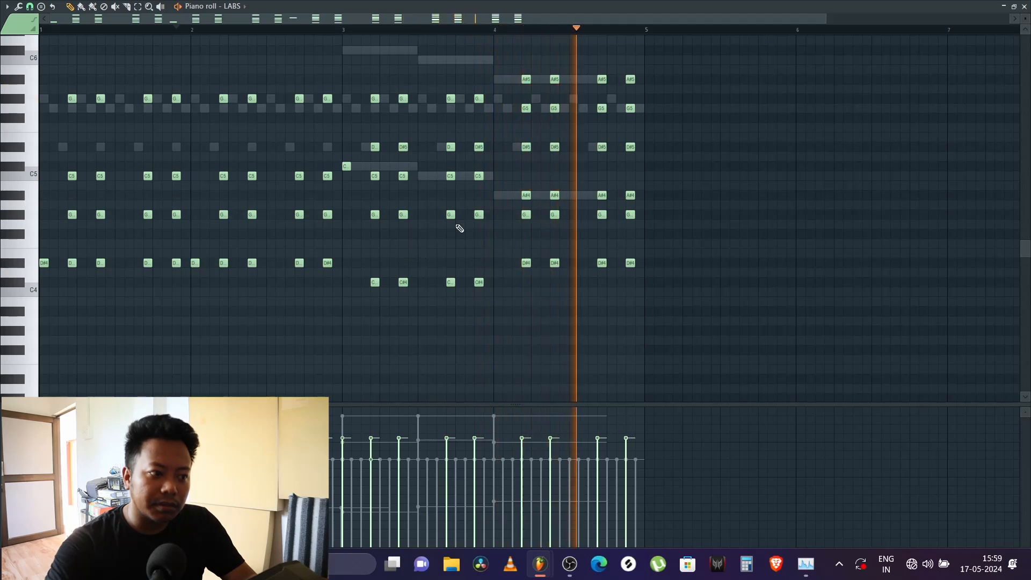
pyautogui.click(1025, 6)
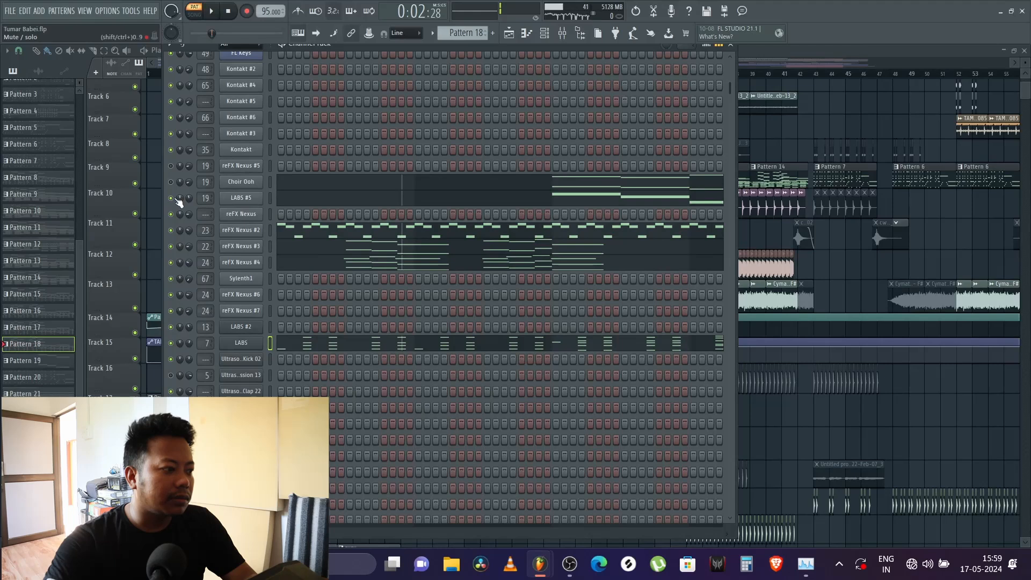
# Step: Audition Pattern 18's layered parts together from the channel rack
pyautogui.press('space')
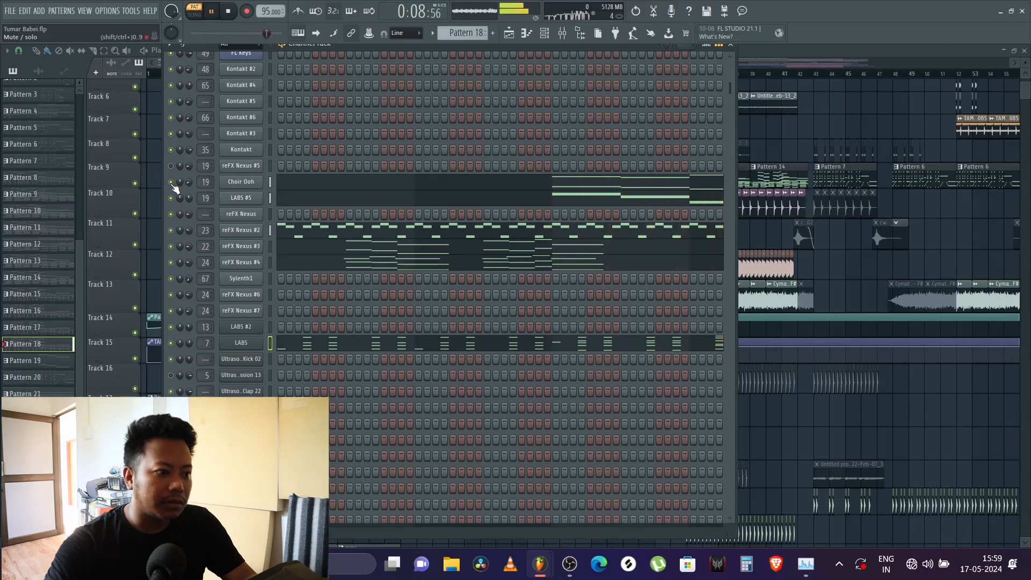
pyautogui.press('space')
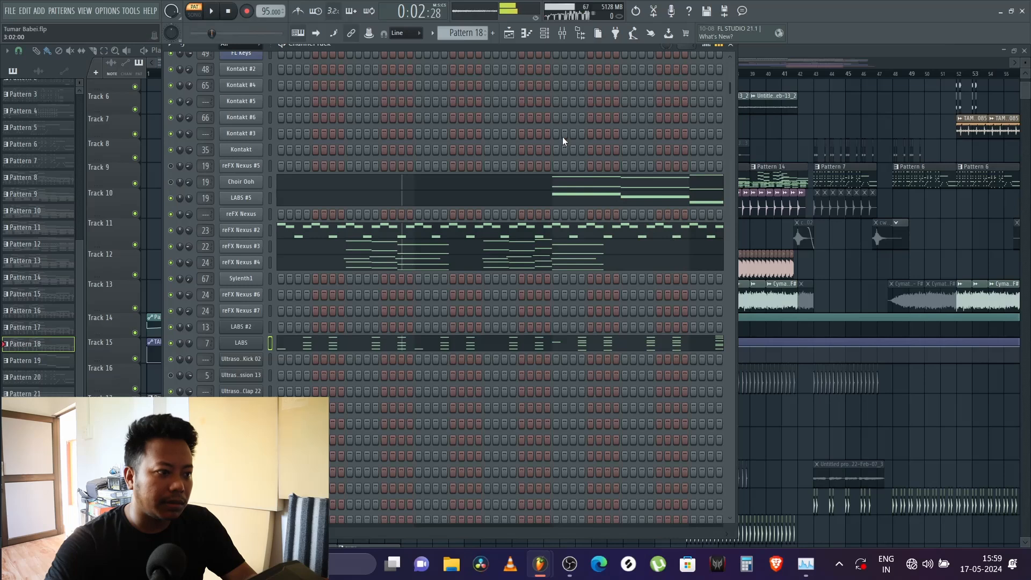
pyautogui.press('space')
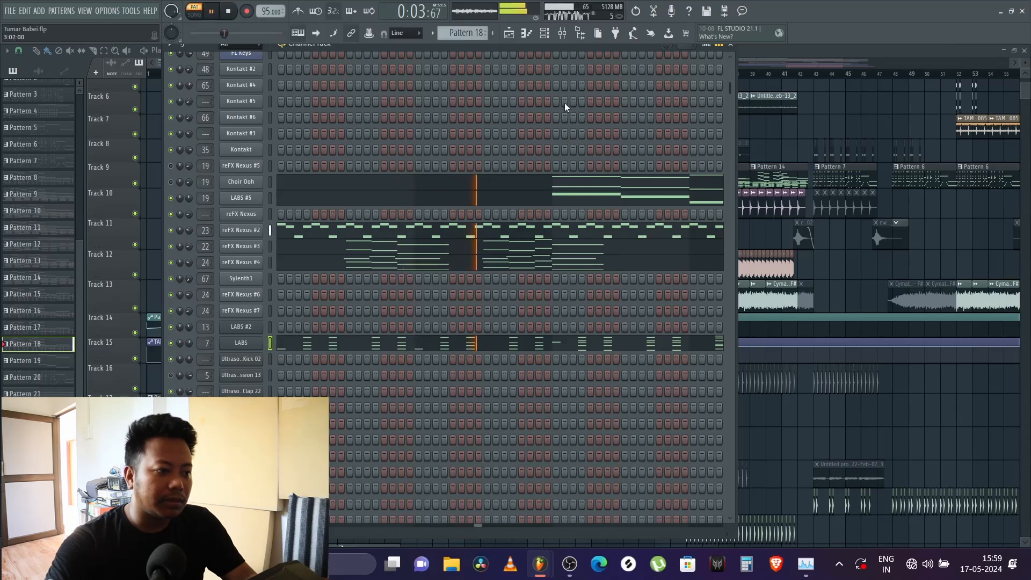
pyautogui.press('space')
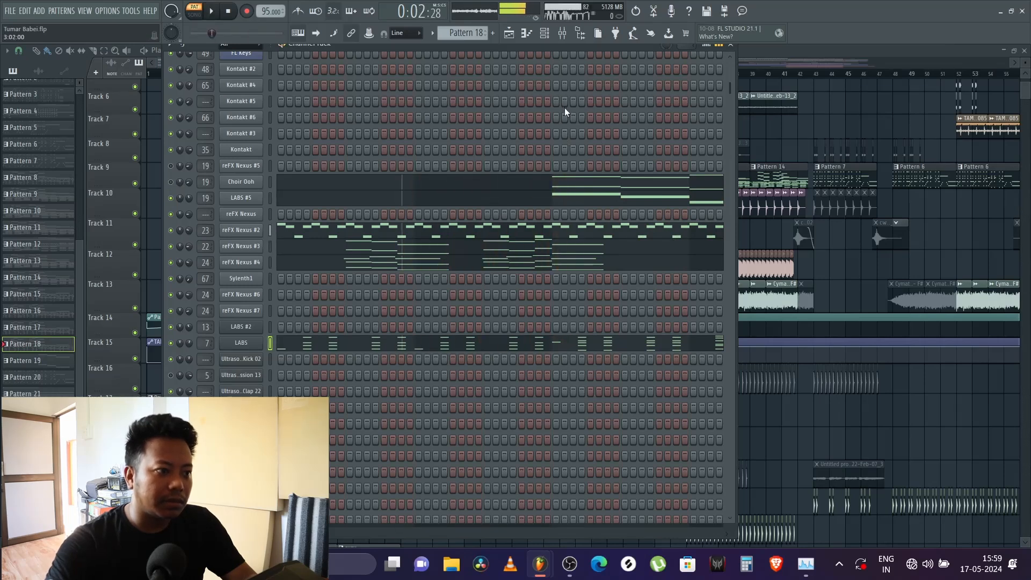
# Step: Run the macro that switches smart disable for all plugins
pyautogui.click(131, 11)
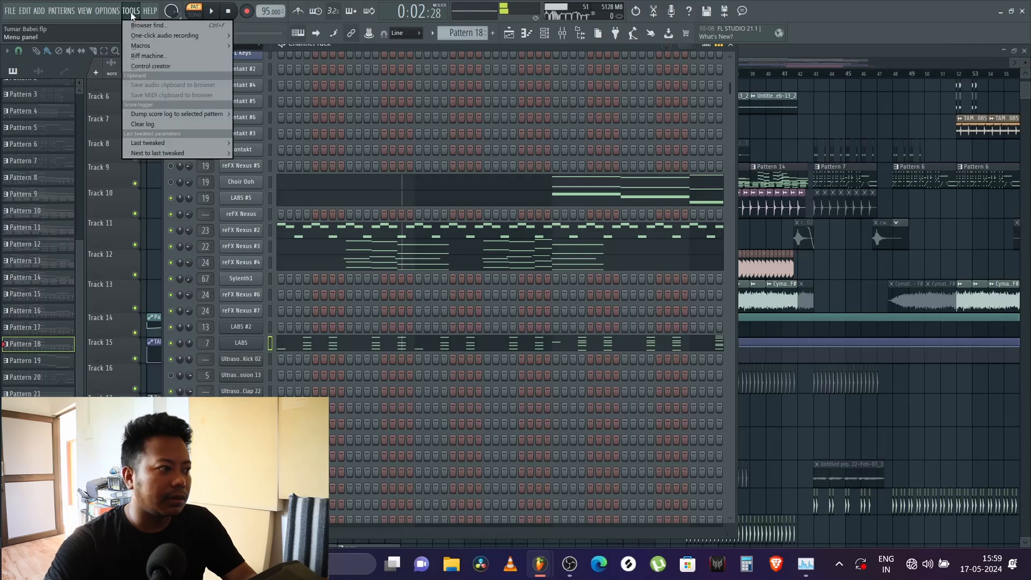
pyautogui.moveTo(159, 45)
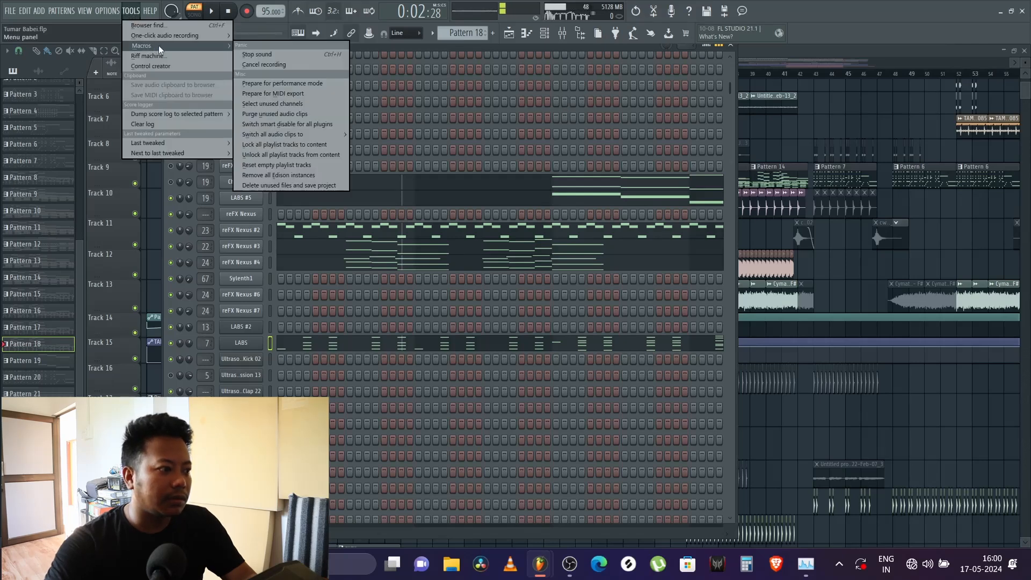
pyautogui.click(279, 121)
# Step: Play Pattern 18 with smart disable applied, listening to how the LABS #5 and Nexus layers blend
pyautogui.press('space')
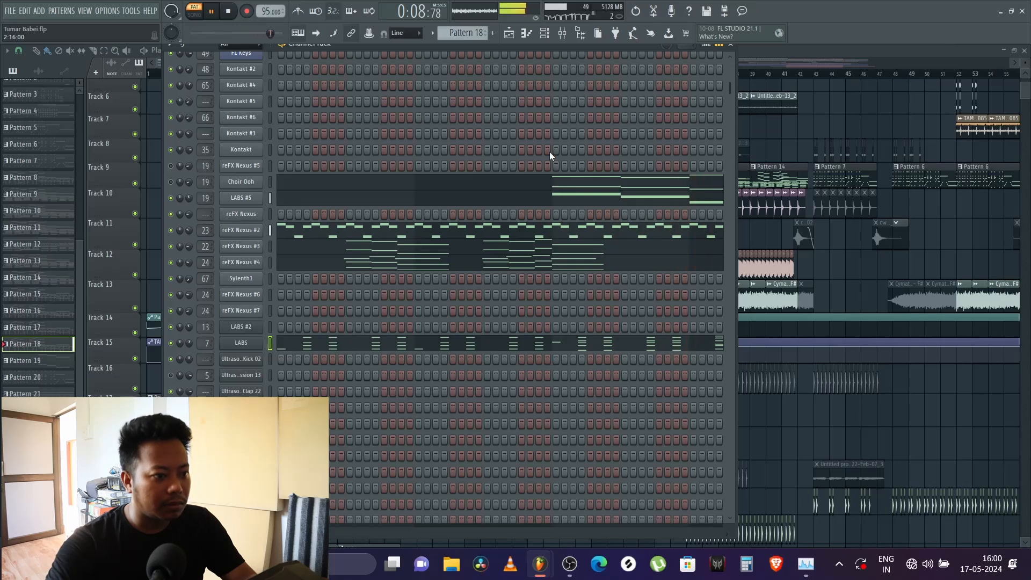
pyautogui.press('space')
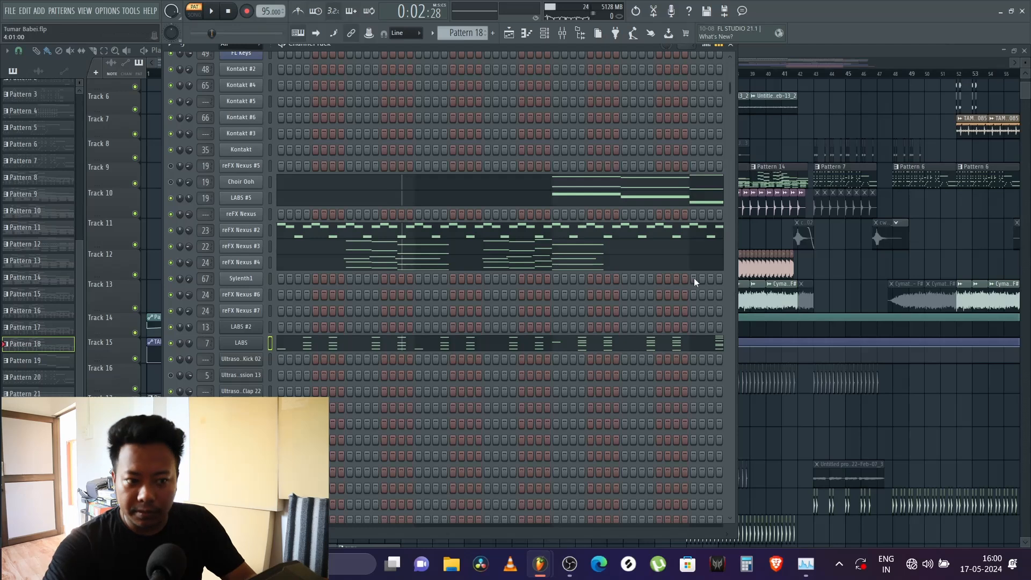
pyautogui.press('space')
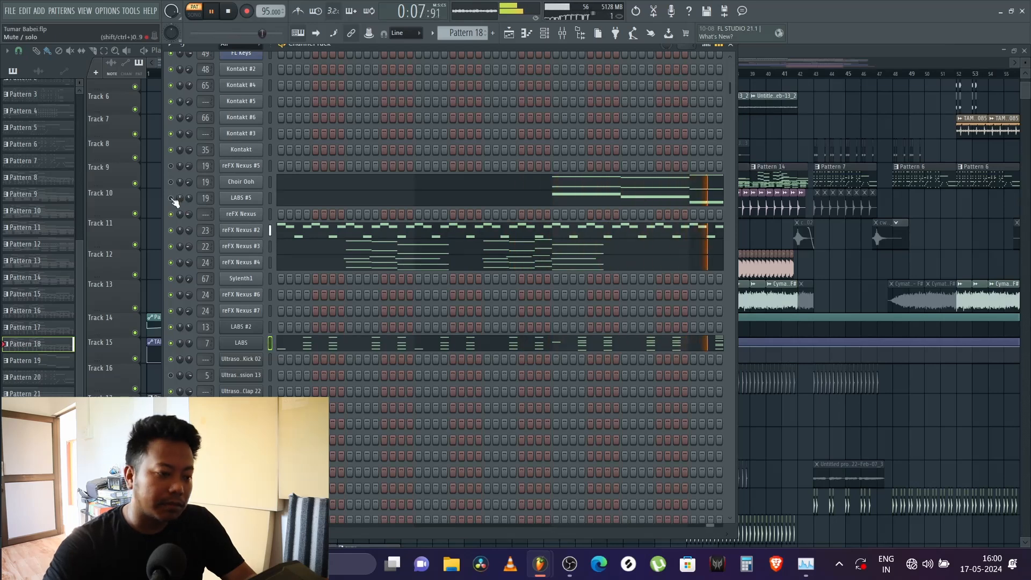
pyautogui.press('space')
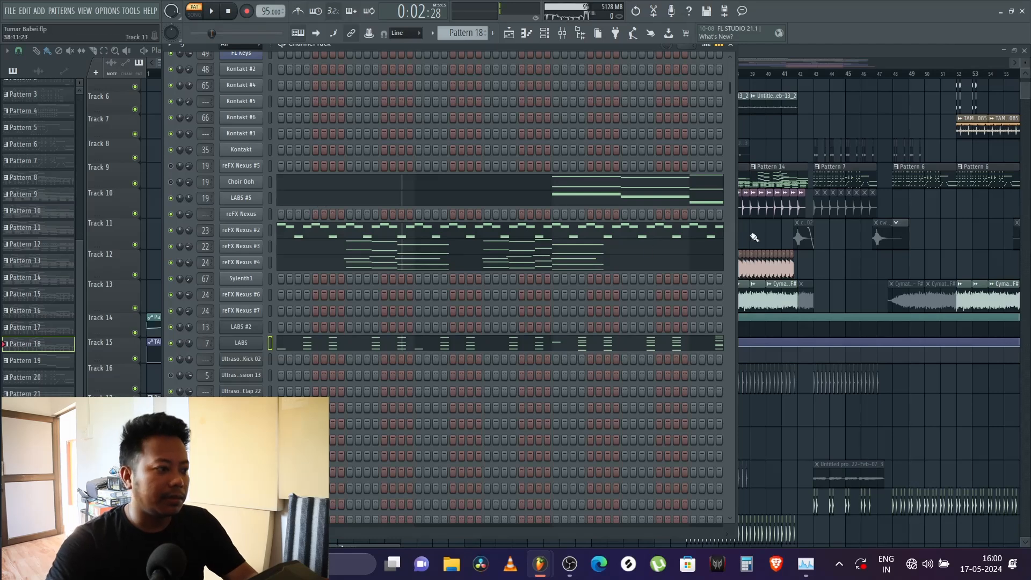
# Step: Return to the playlist, play the arrangement from bar 9 where Pattern 18 begins, and look over the tracks accompanying it
pyautogui.click(733, 50)
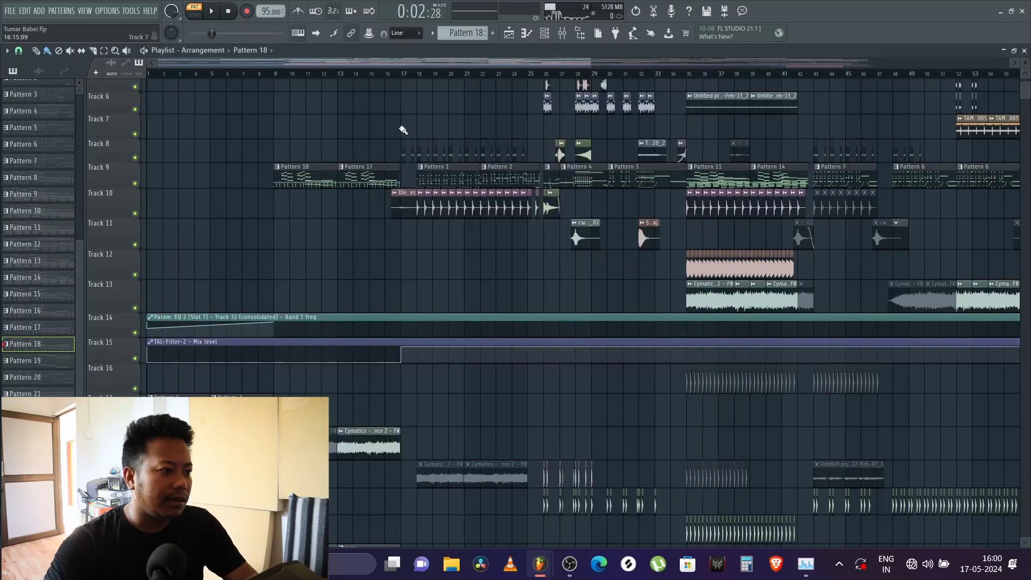
pyautogui.scroll(2, 276, 81)
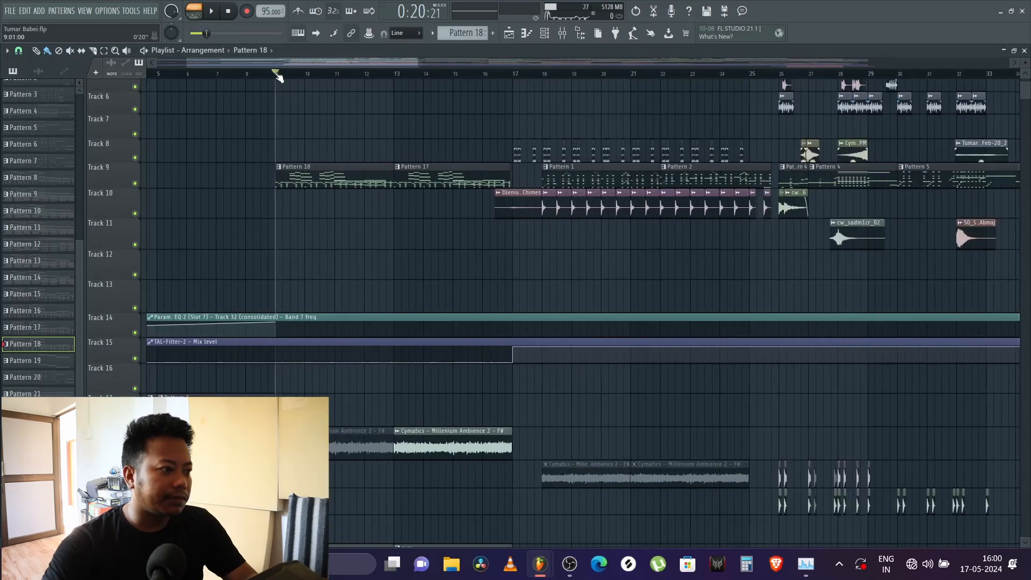
pyautogui.click(276, 74)
pyautogui.press('space')
pyautogui.scroll(1, 320, 137)
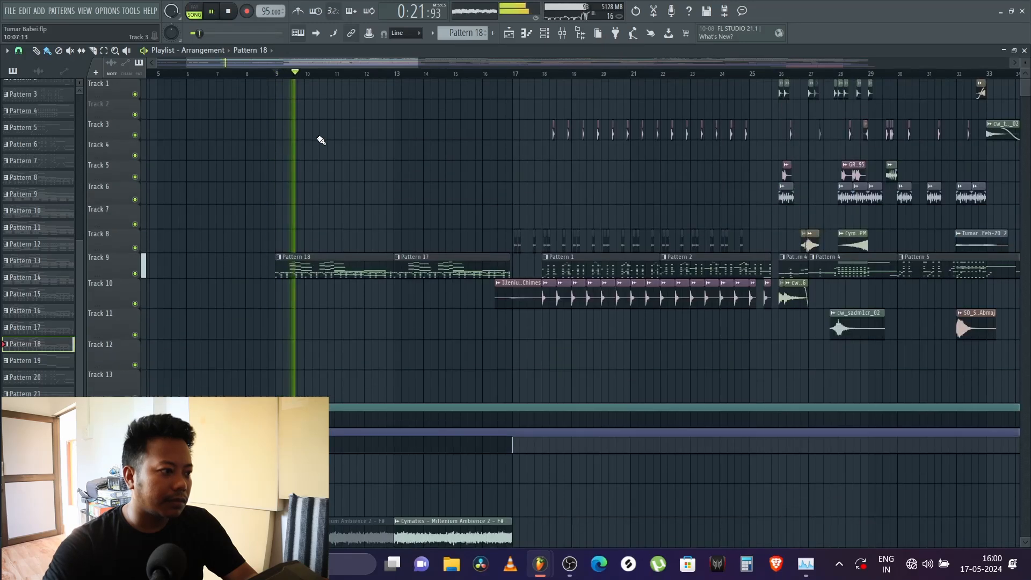
pyautogui.press('space')
pyautogui.press('space')
pyautogui.scroll(-3, 318, 138)
pyautogui.scroll(-1, 318, 136)
pyautogui.press('space')
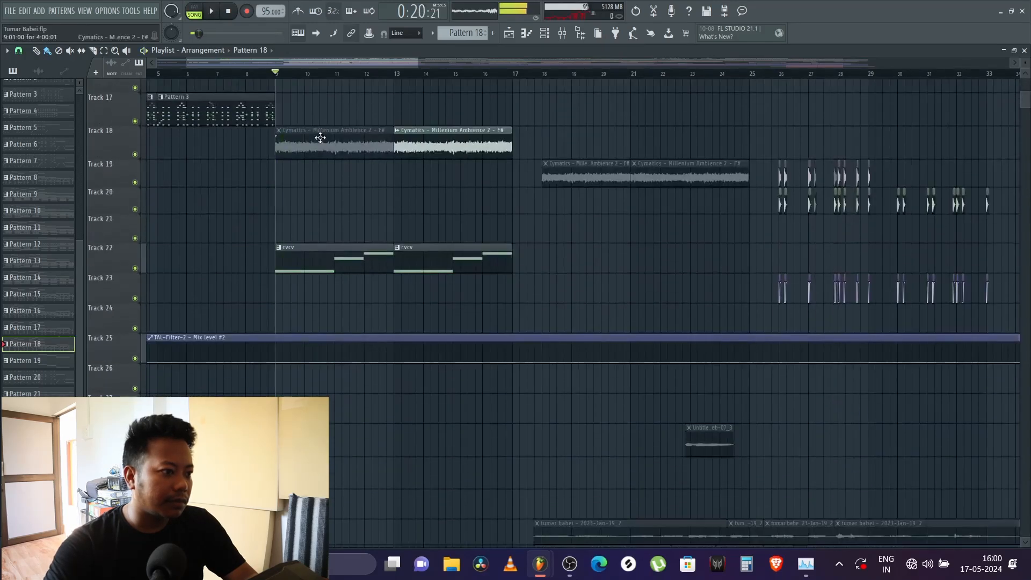
# Step: Check the ongoing screen capture in OBS and the Edison voice recording in the second FL Studio window, and return to the song project
pyautogui.click(571, 569)
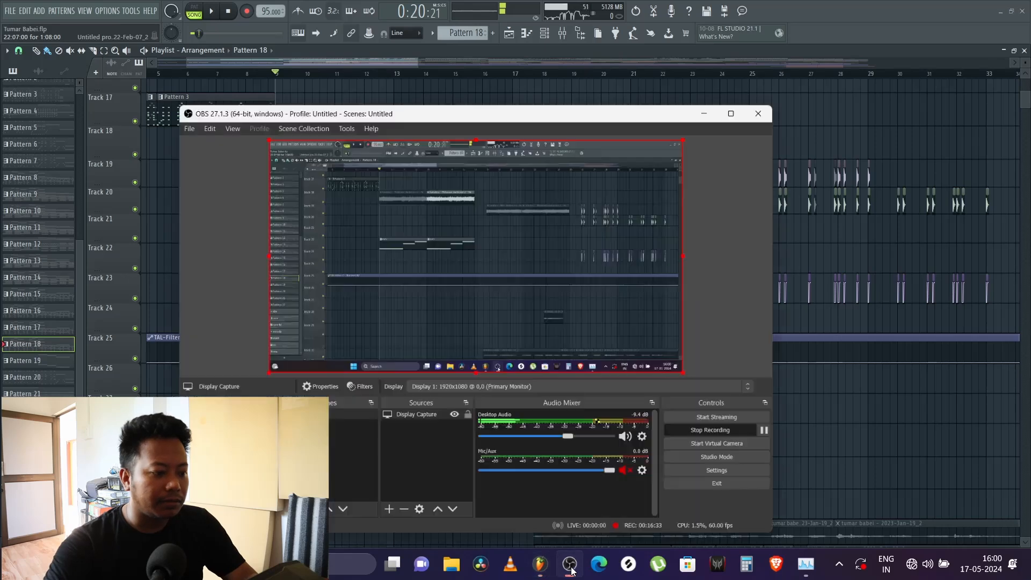
pyautogui.click(570, 565)
pyautogui.moveTo(541, 567)
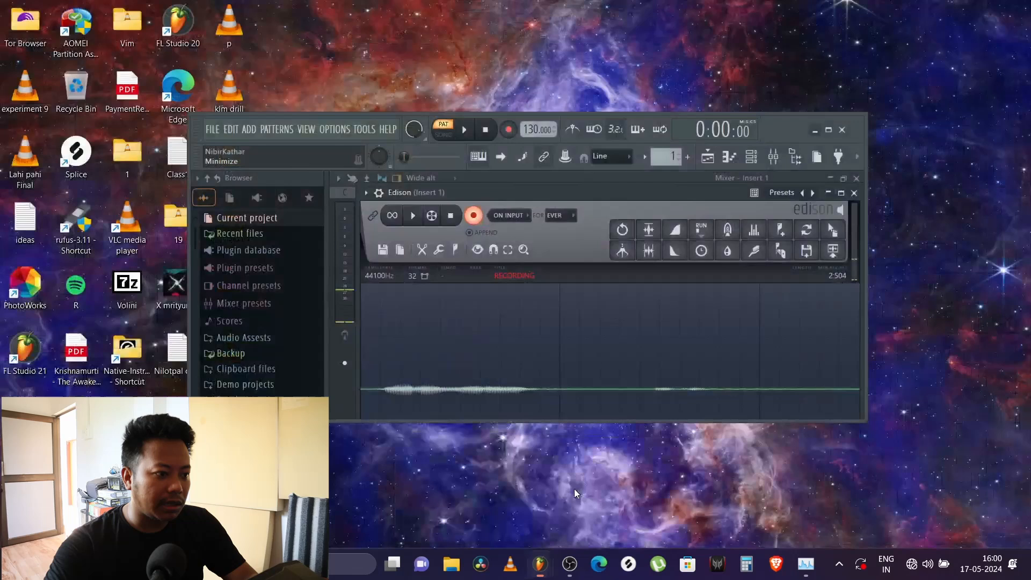
pyautogui.click(575, 488)
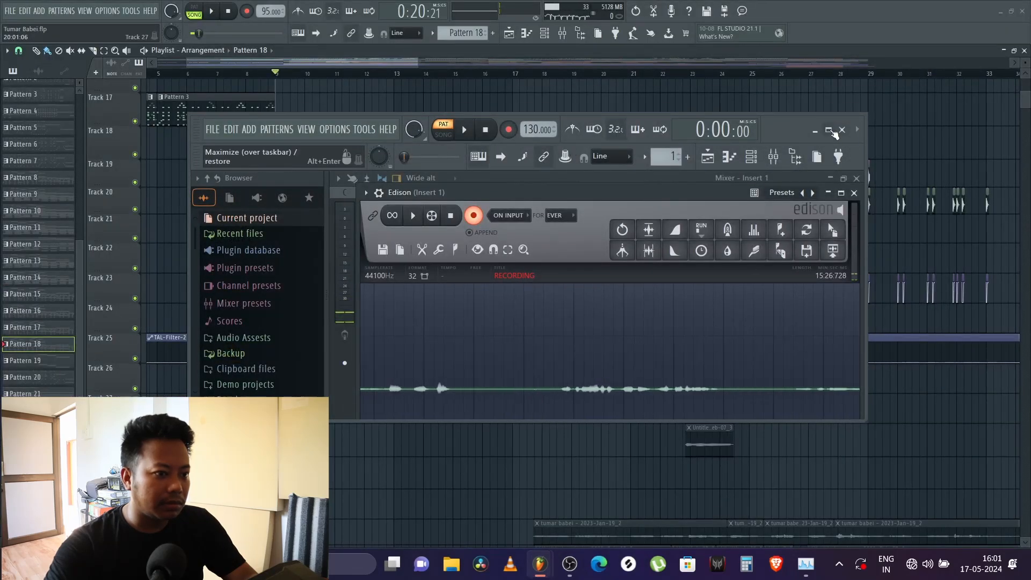
pyautogui.click(829, 130)
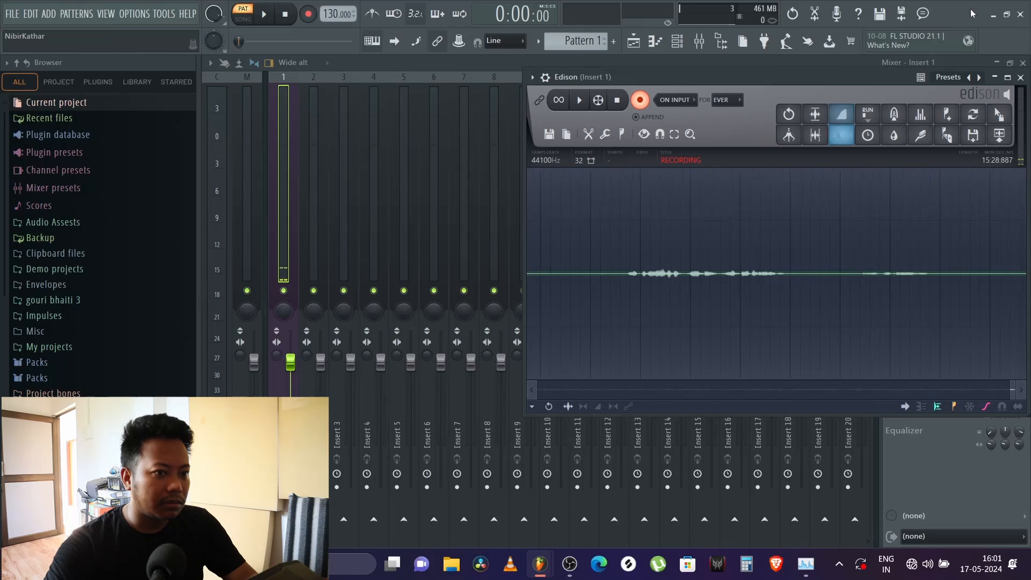
pyautogui.click(1009, 15)
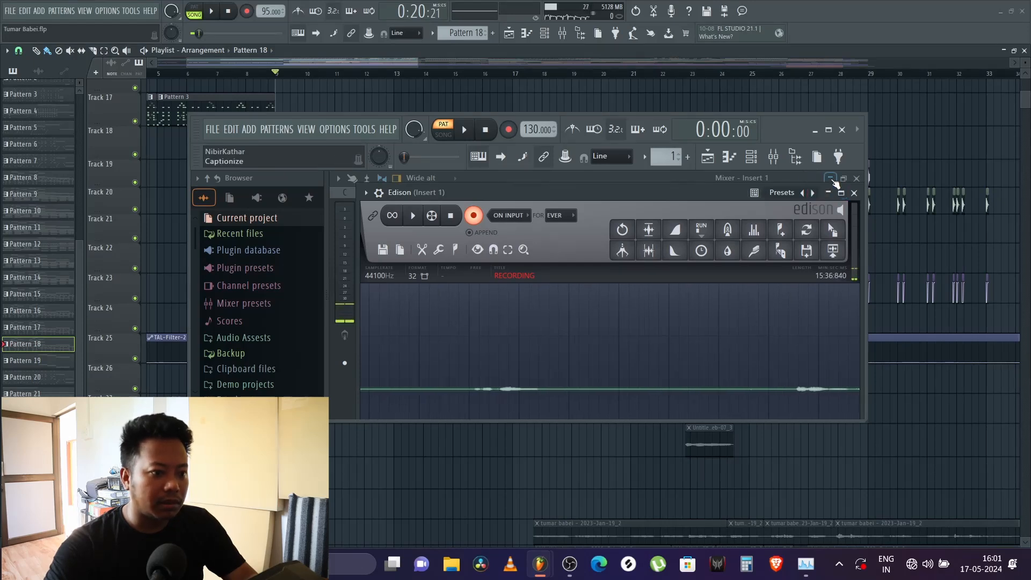
pyautogui.click(815, 130)
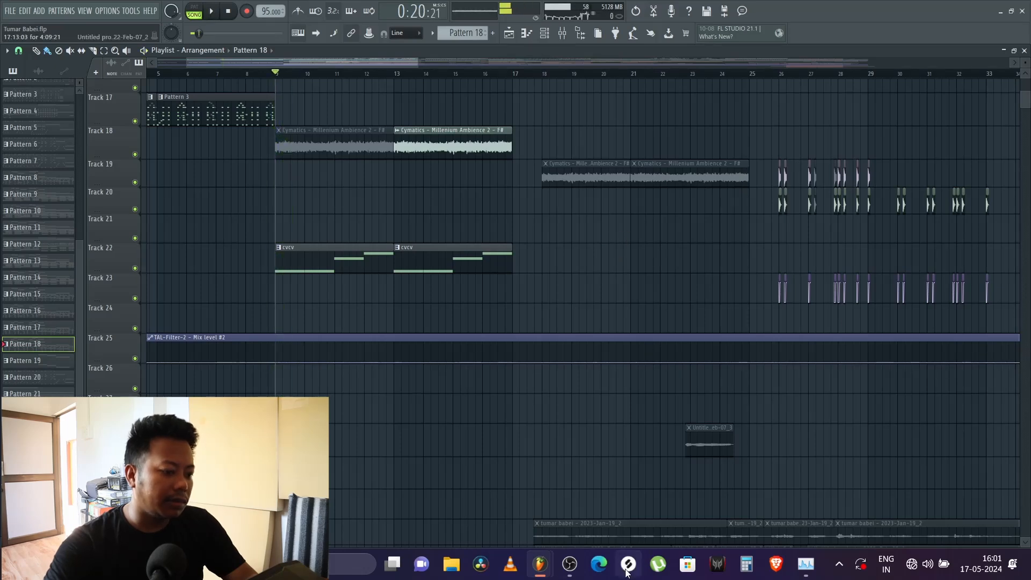
pyautogui.click(568, 564)
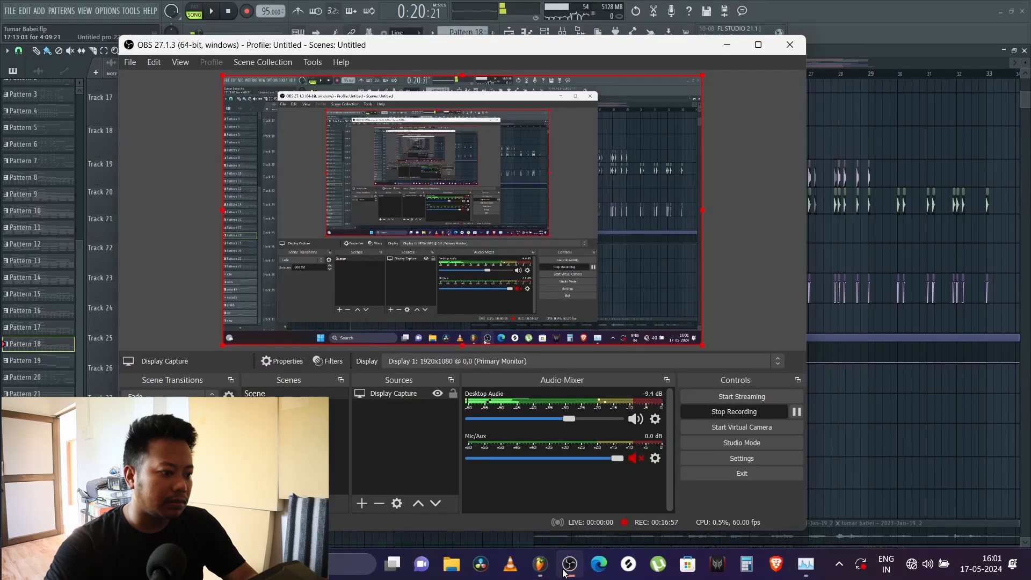
pyautogui.click(565, 571)
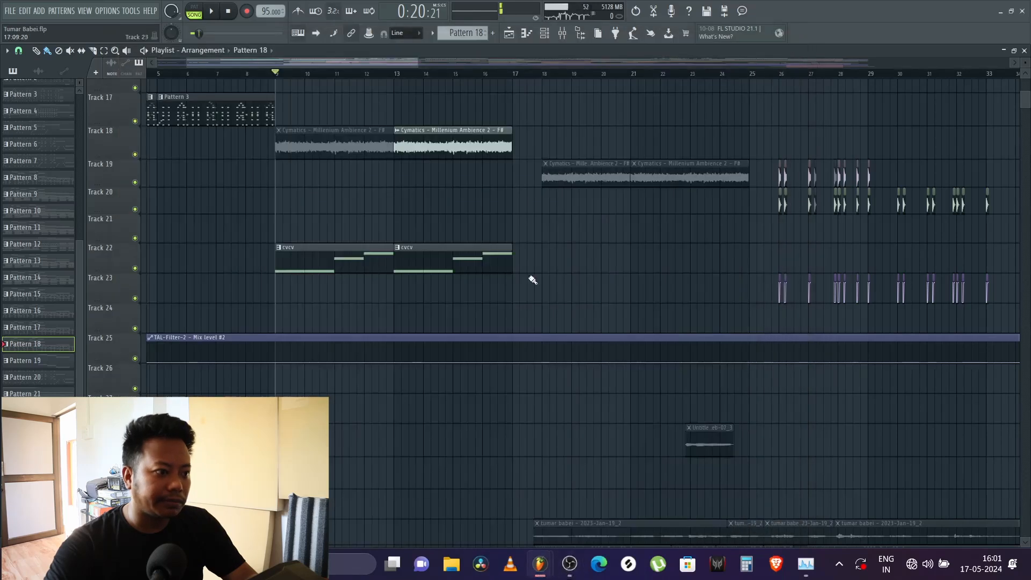
# Step: Play the arrangement from bar 9 to hear Pattern 18 together with the cvcv clip
pyautogui.press('space')
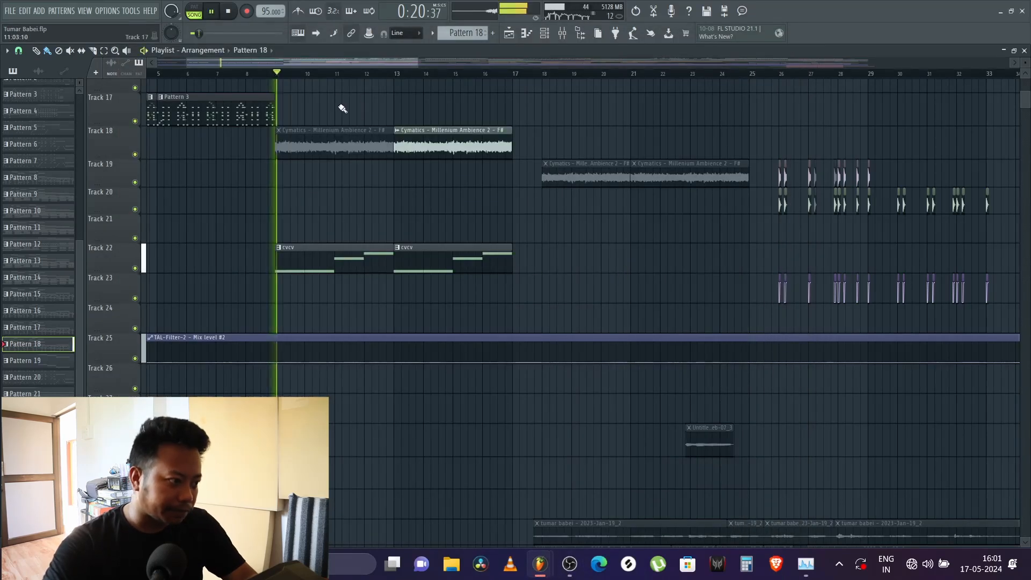
pyautogui.scroll(5, 336, 101)
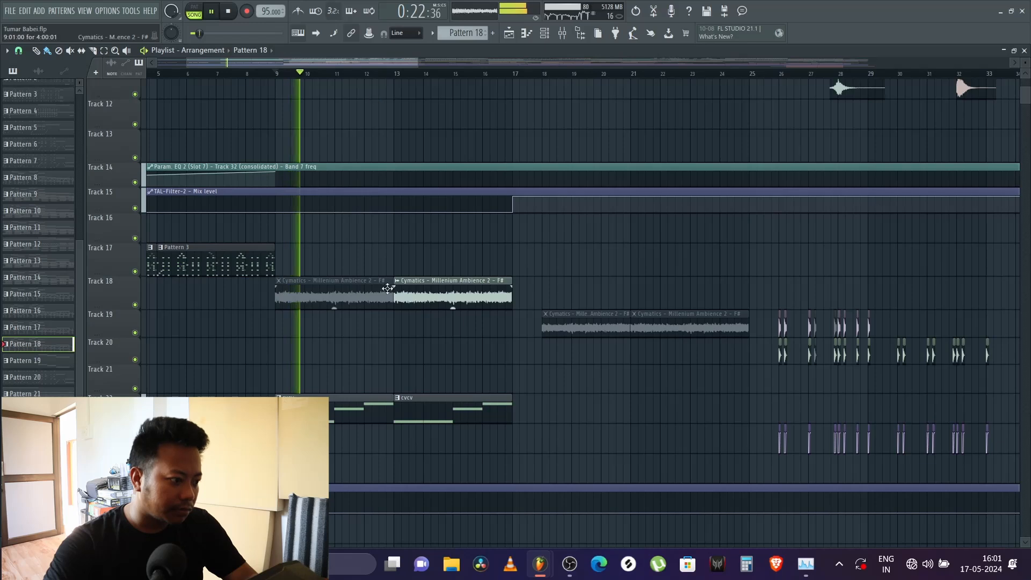
pyautogui.press('space')
# Step: Select the cvcv pattern from Track 22, play it, and show its Serum part in the channel rack
pyautogui.scroll(-3, 357, 292)
pyautogui.click(322, 305)
pyautogui.press('l')
pyautogui.press('space')
pyautogui.click(545, 33)
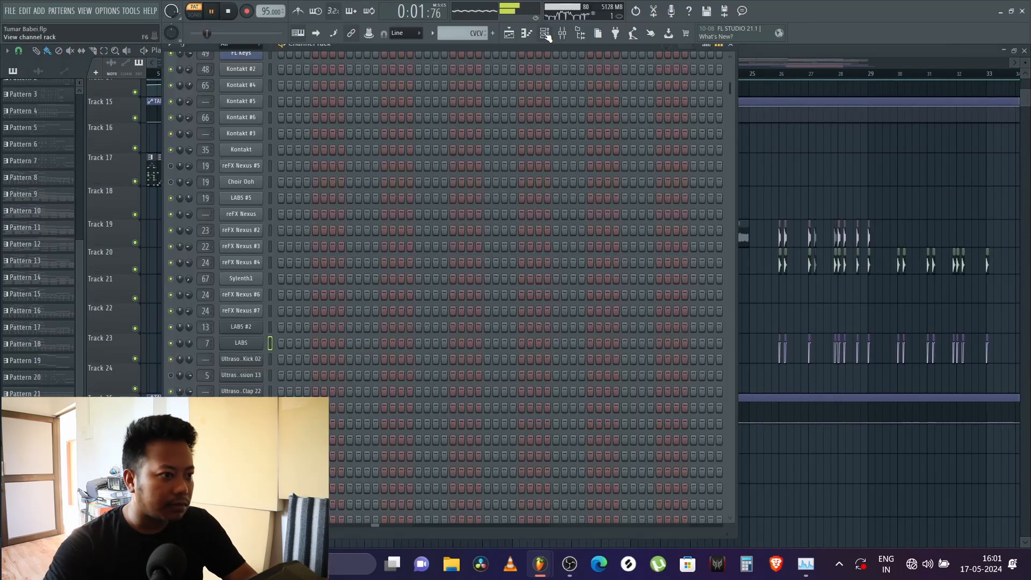
pyautogui.scroll(3, 730, 130)
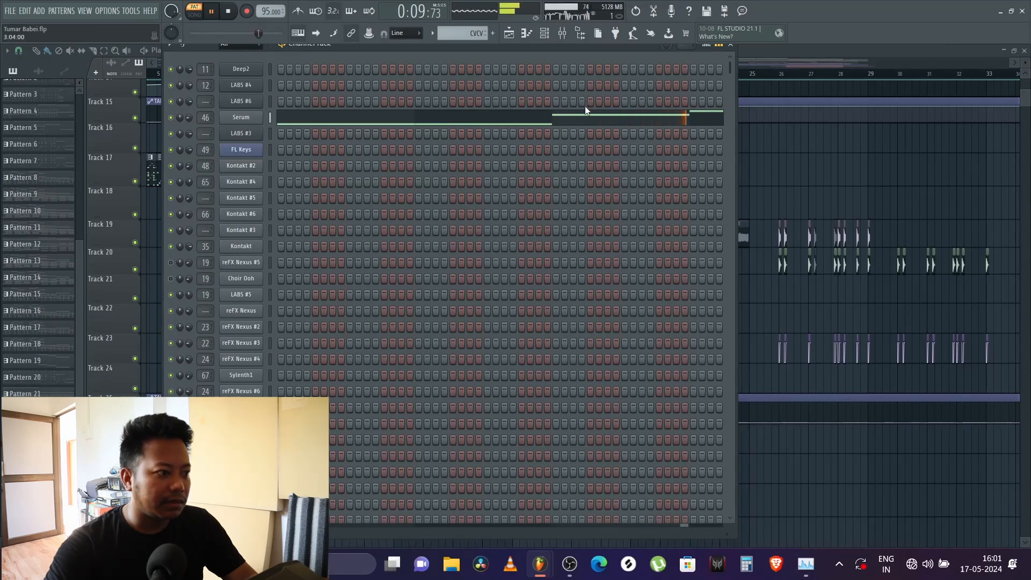
# Step: Toggle the Serum channel's mute while auditioning the cvcv pattern, and open the Serum plugin window
pyautogui.click(171, 117)
pyautogui.click(172, 117)
pyautogui.press('space')
pyautogui.press('space')
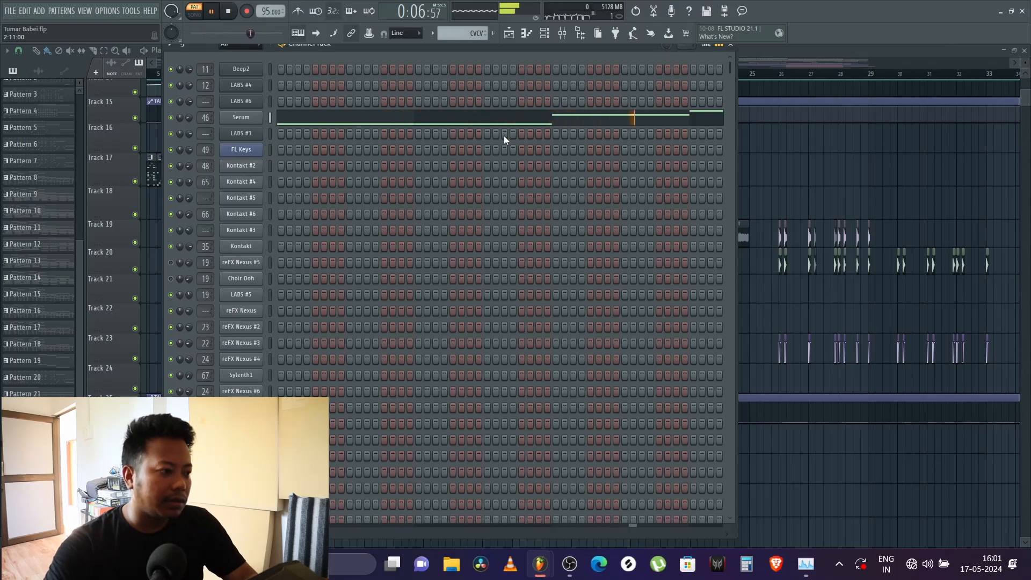
pyautogui.press('space')
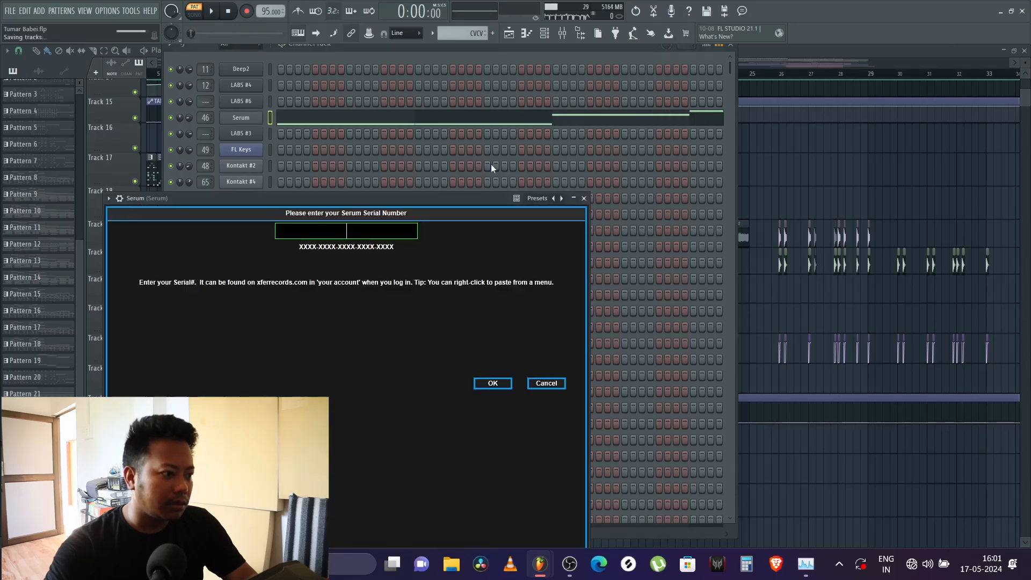
# Step: Close the Serum window and channel rack, and play the arrangement from bar 17
pyautogui.click(585, 199)
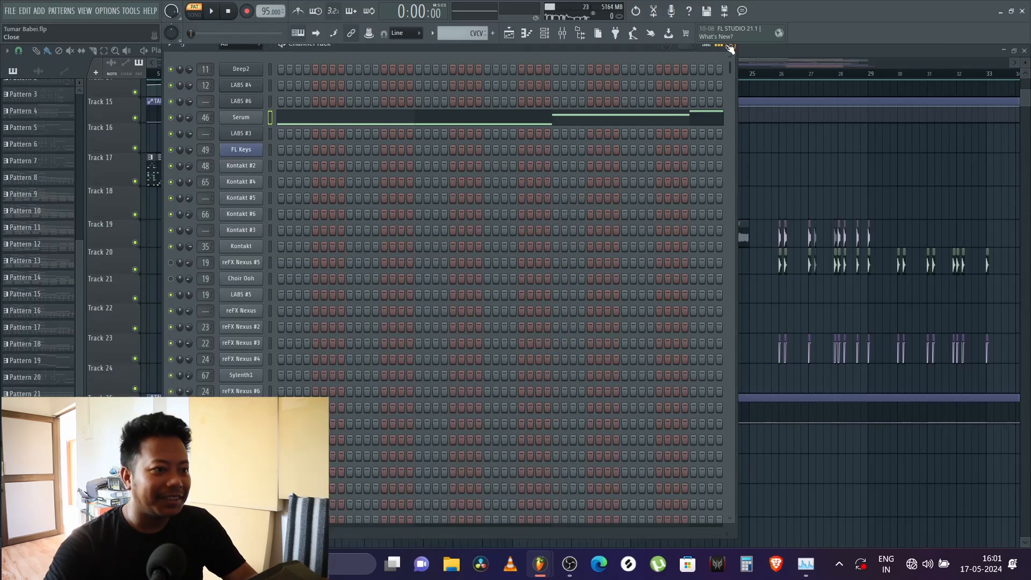
pyautogui.click(731, 48)
pyautogui.scroll(-4, 567, 180)
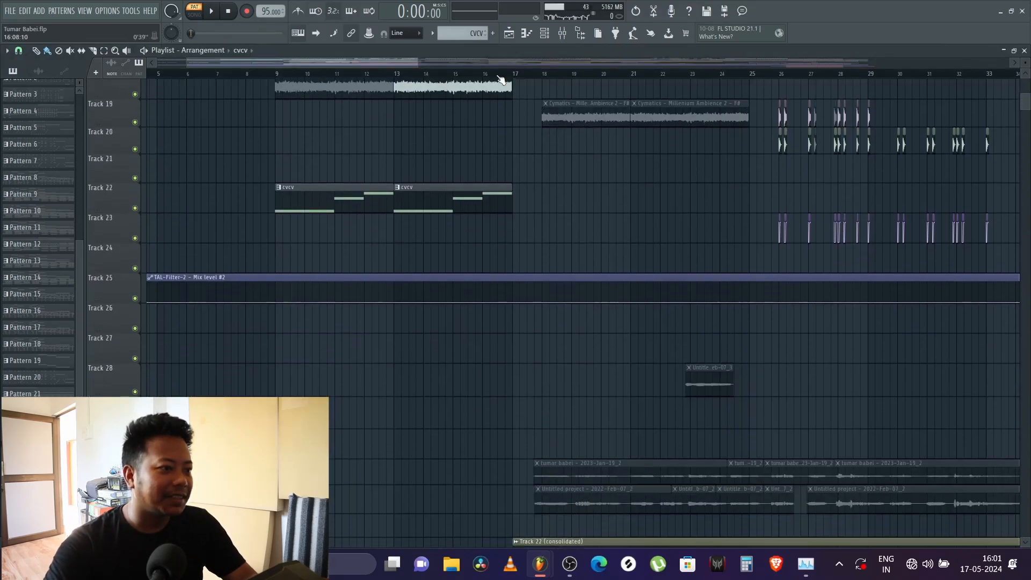
pyautogui.click(515, 74)
pyautogui.press('space')
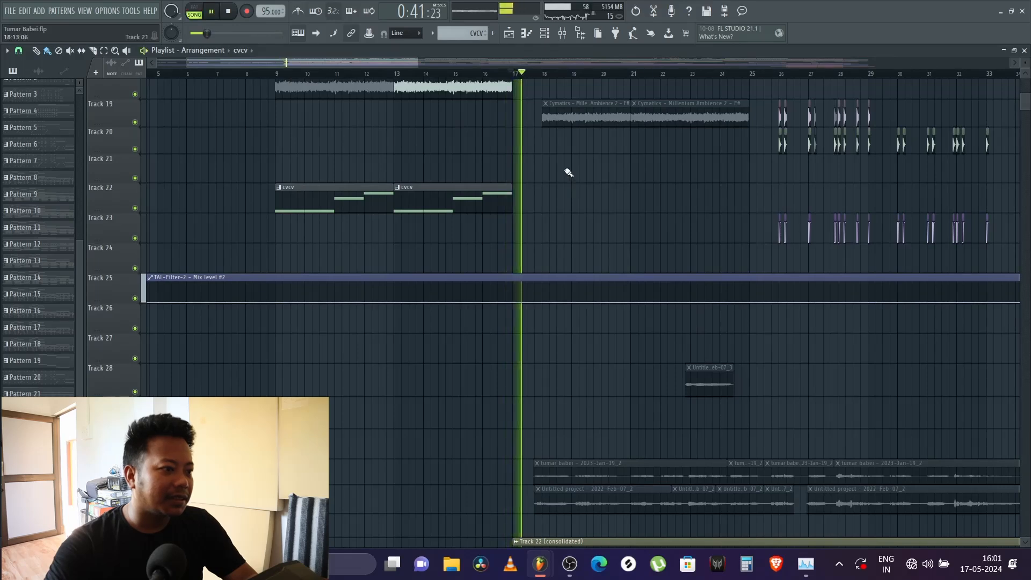
# Step: Play the arrangement from bar 13 and again from bar 9 to hear the cvcv clips with the other layers
pyautogui.click(407, 74)
pyautogui.press('space')
pyautogui.scroll(2, 538, 147)
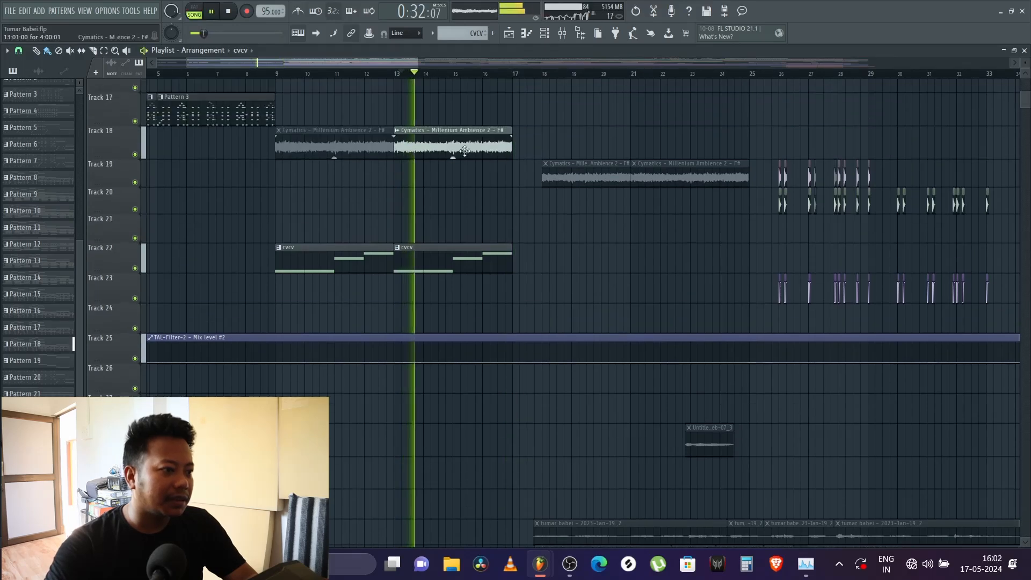
pyautogui.scroll(2, 534, 142)
pyautogui.press('space')
pyautogui.click(276, 74)
pyautogui.press('space')
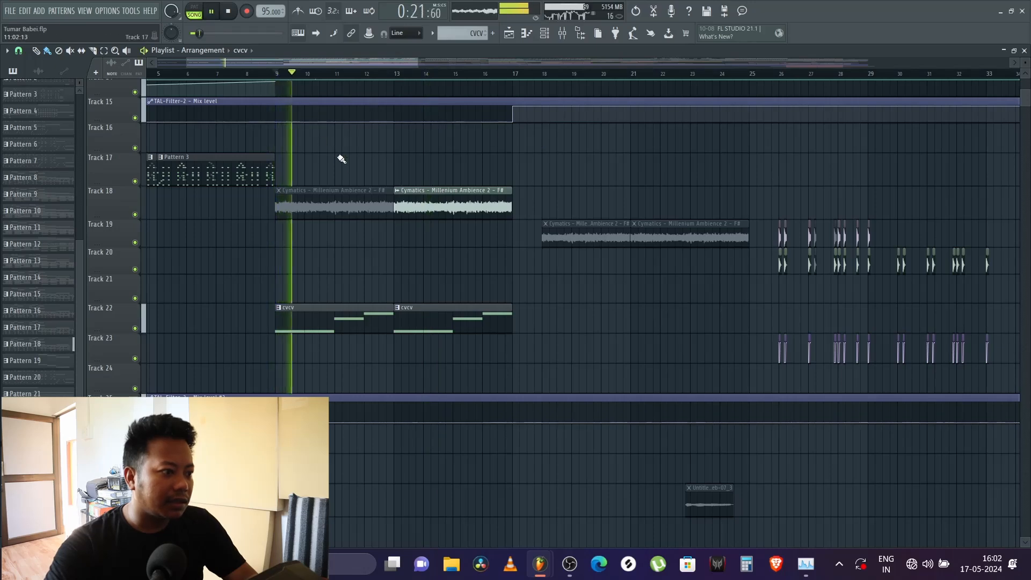
# Step: Mute Track 22 and play the section from bar 9 without the cvcv clips
pyautogui.click(135, 328)
pyautogui.press('space')
pyautogui.press('space')
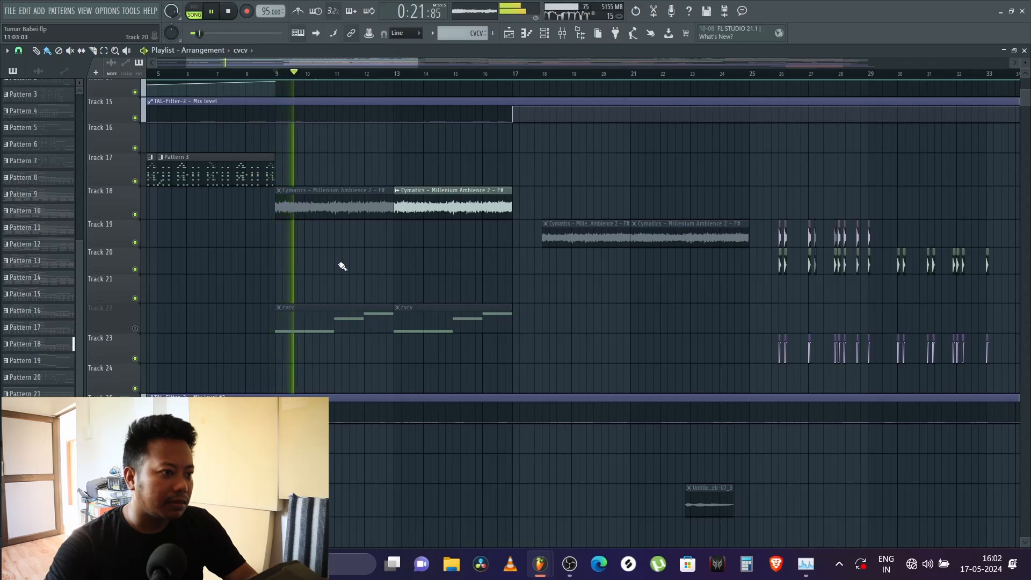
pyautogui.scroll(10, 347, 272)
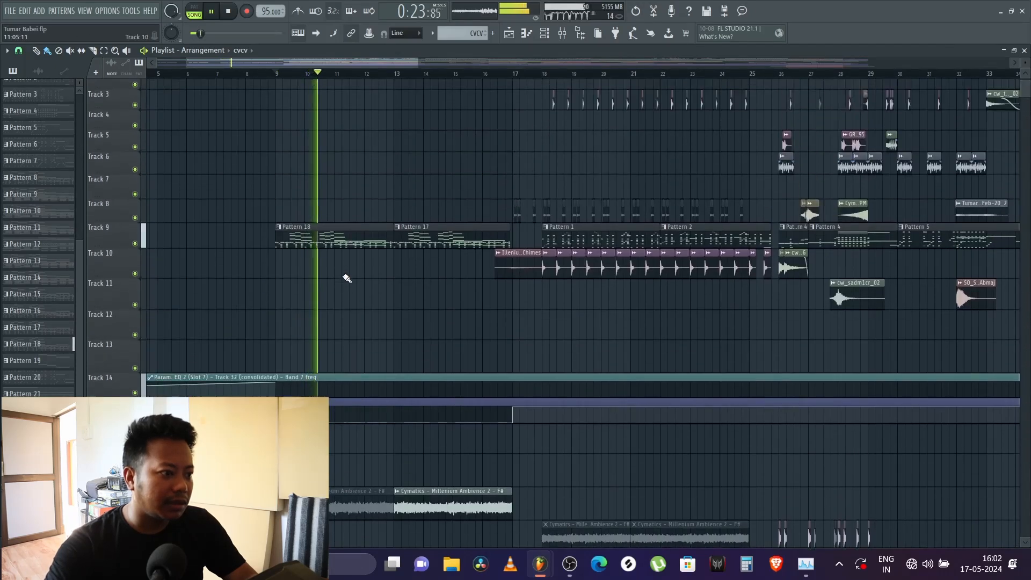
pyautogui.scroll(-3, 393, 334)
pyautogui.press('space')
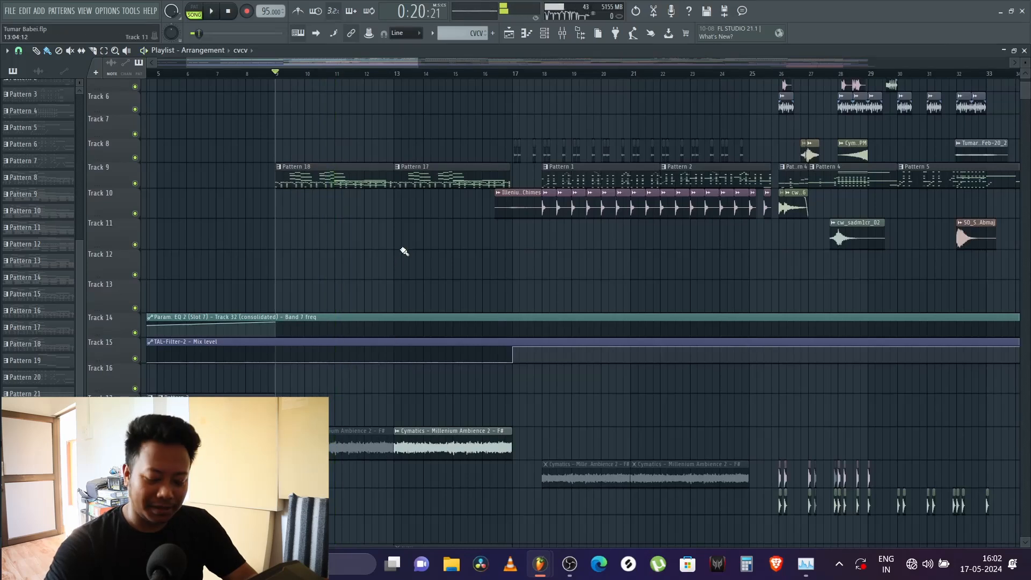
# Step: Play the arrangement from bar 13 to hear Pattern 17 with the Cymatics - Millenium Ambience 2 clip
pyautogui.click(392, 75)
pyautogui.press('space')
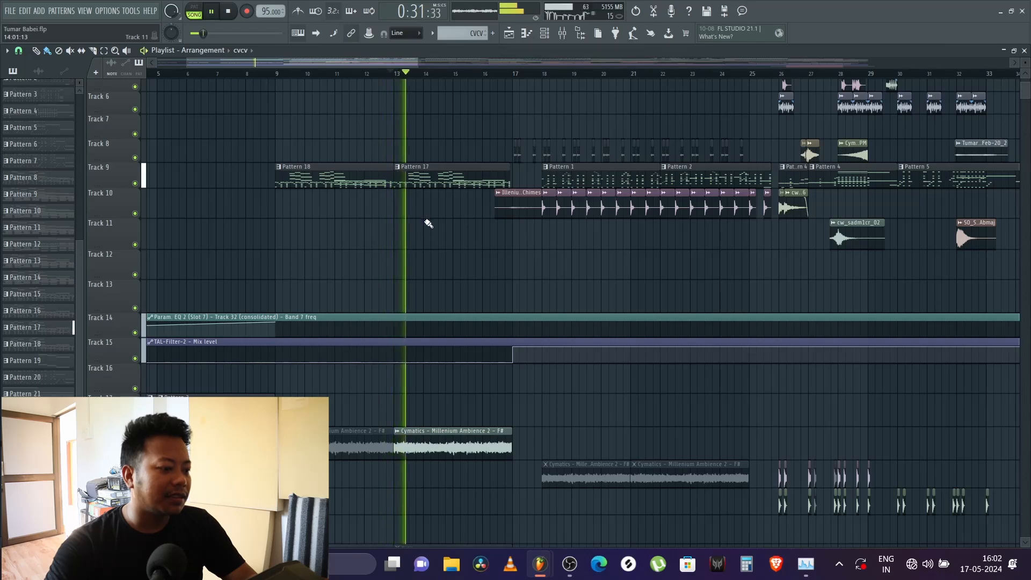
pyautogui.scroll(-4, 452, 237)
pyautogui.press('space')
# Step: Show the channel settings of the Cymatics - Millenium Ambience 2 clip at bar 13 on Track 18, and close them
pyautogui.click(456, 267)
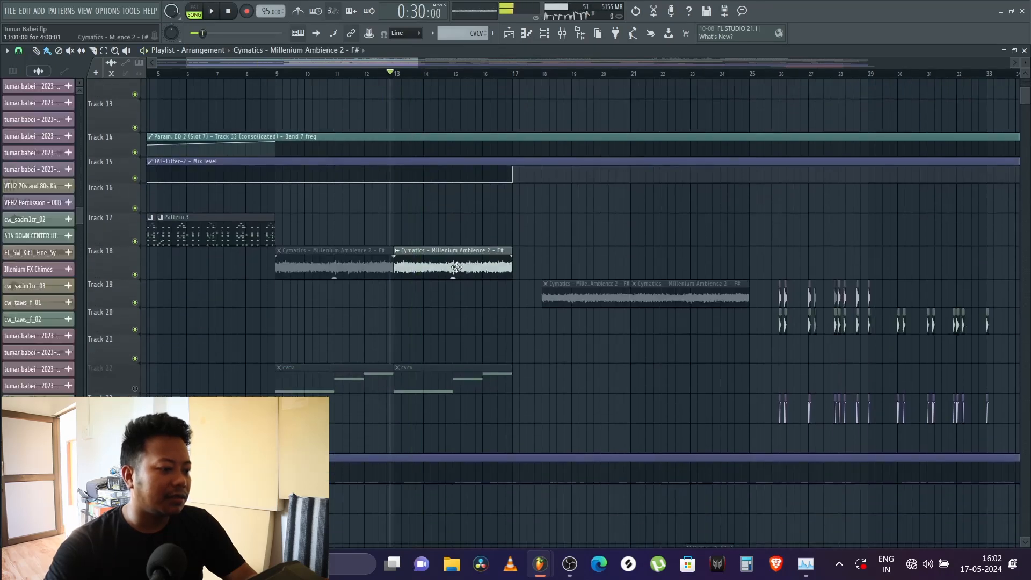
pyautogui.doubleClick(457, 267)
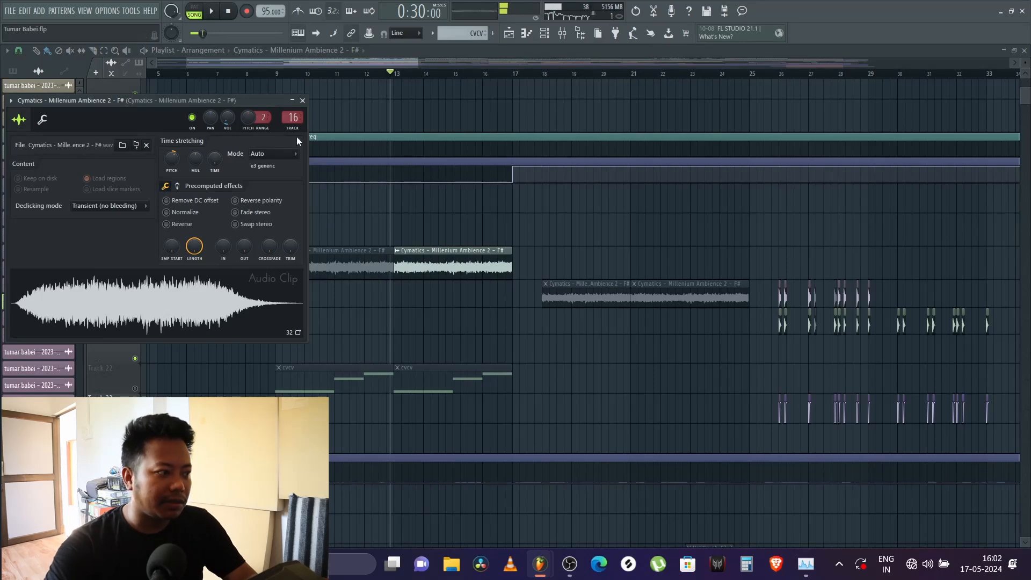
pyautogui.click(303, 100)
# Step: Play the arrangement from bar 17 and bring the Pattern 1 section on the upper tracks into view
pyautogui.press('space')
pyautogui.click(513, 75)
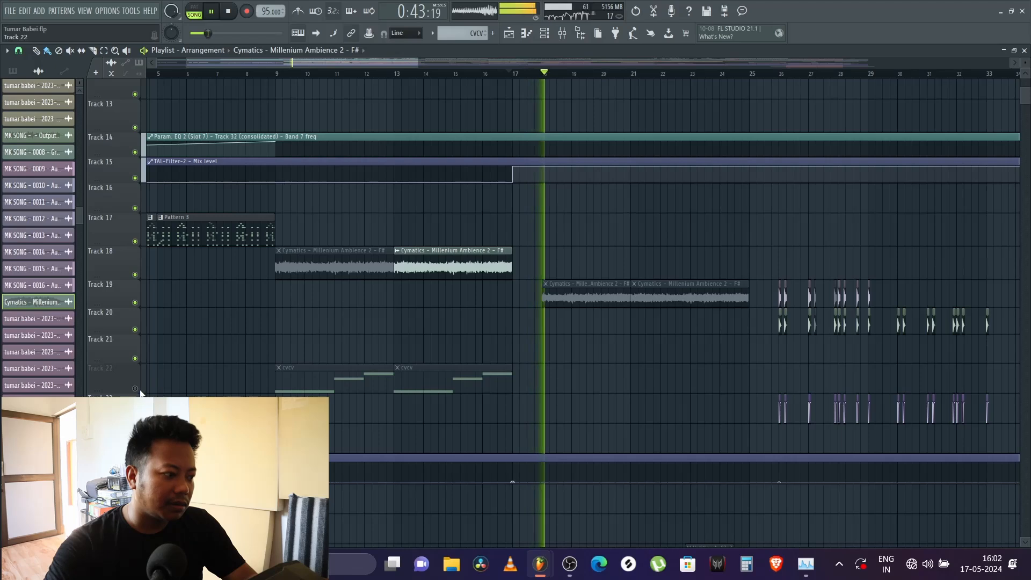
pyautogui.scroll(10, 670, 411)
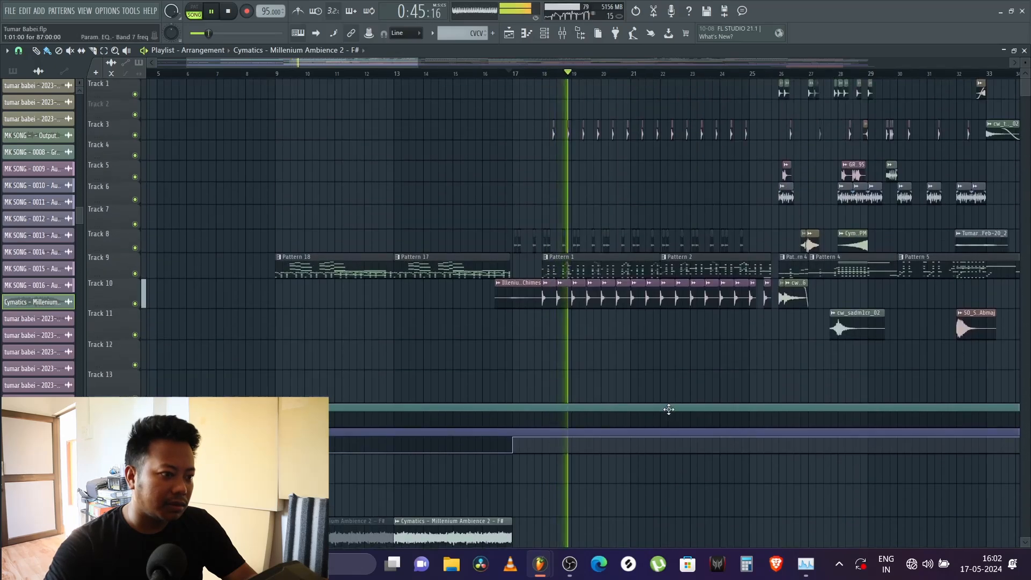
pyautogui.scroll(4, 570, 76)
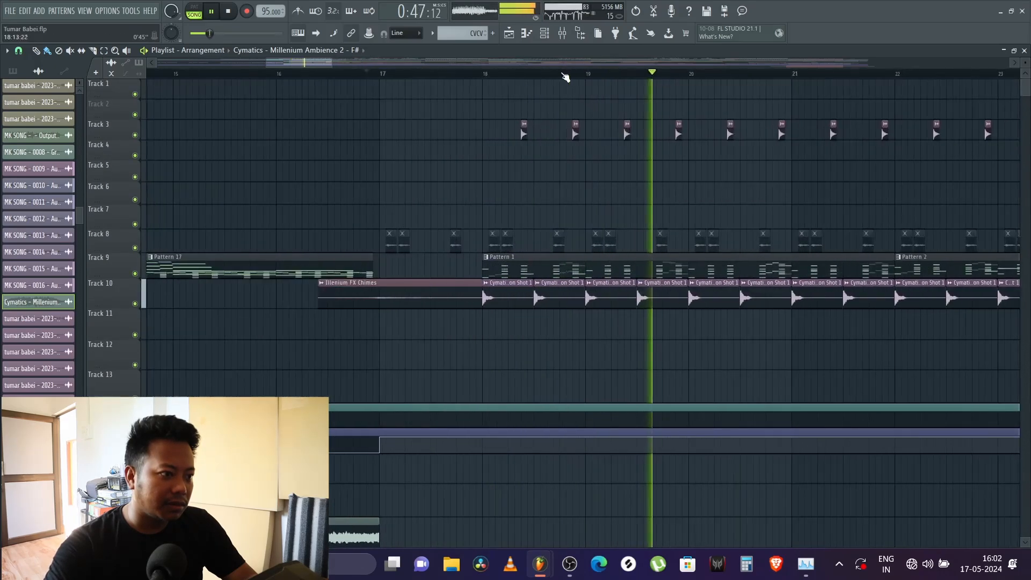
# Step: Loop playback over bars 18 to 20 by making a time selection, and deselect the clips
pyautogui.click(484, 74)
pyautogui.moveTo(488, 77); pyautogui.dragTo(688, 107)
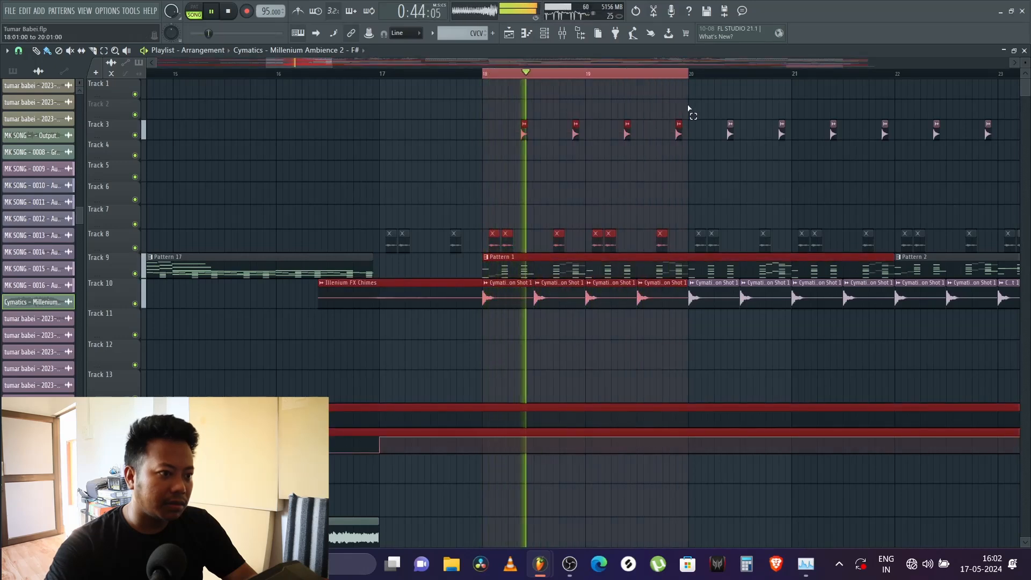
pyautogui.keyDown('ctrl'); pyautogui.click(666, 161); pyautogui.keyUp('ctrl')
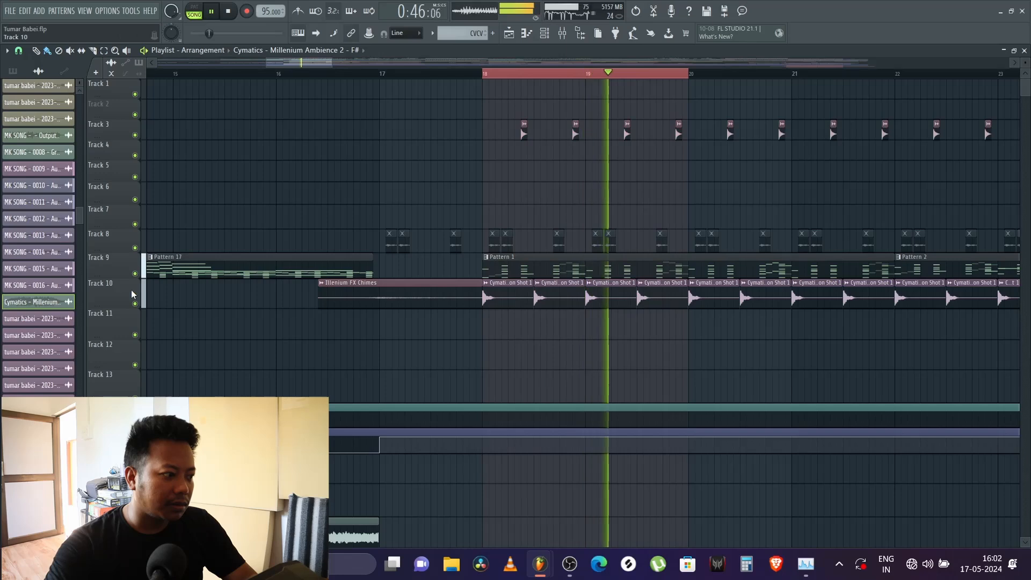
# Step: Select Pattern 1 from Track 9, play it in pattern mode, and look through its active channels in the channel rack
pyautogui.click(571, 260)
pyautogui.click(195, 13)
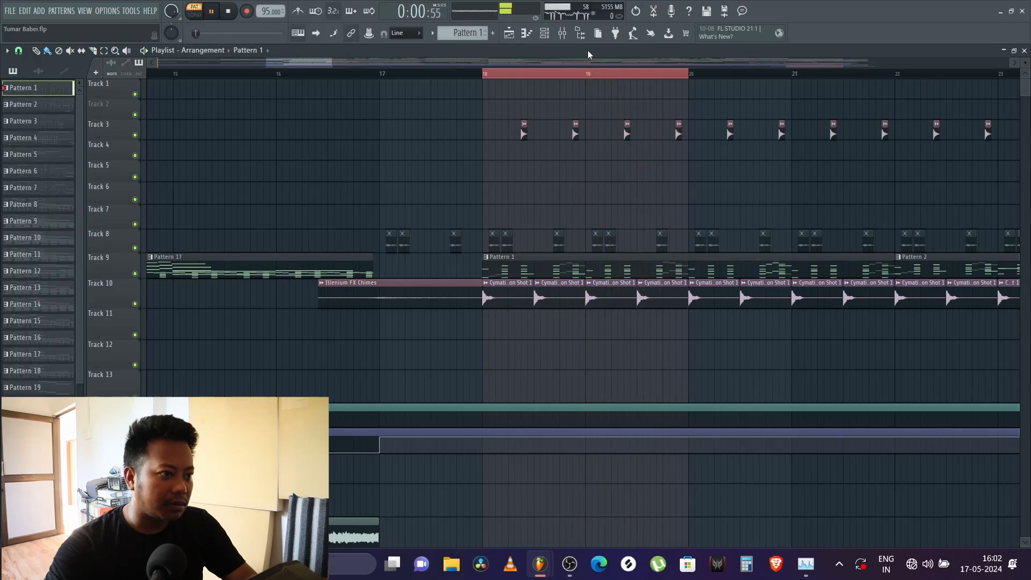
pyautogui.click(547, 35)
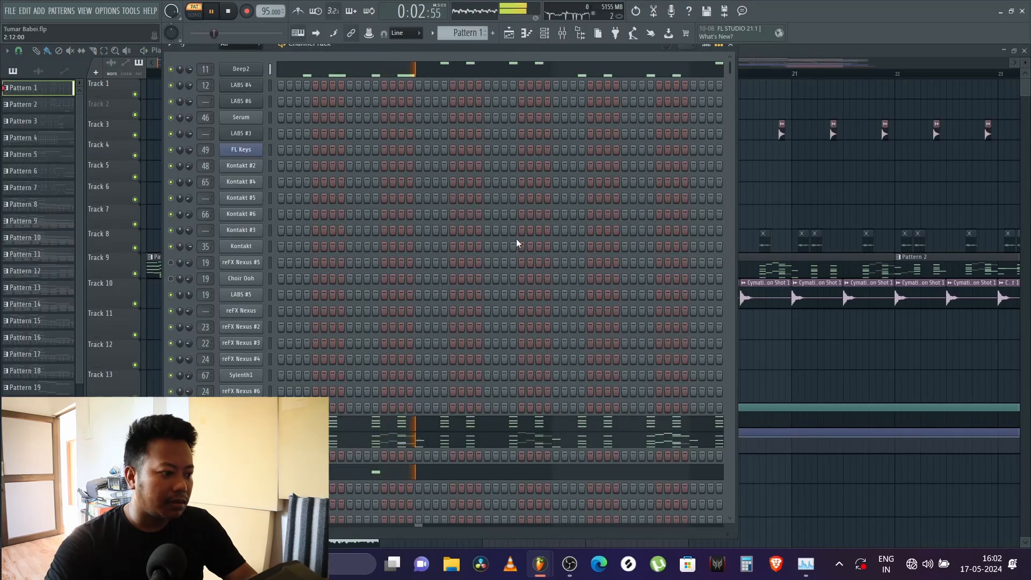
pyautogui.scroll(-6, 517, 238)
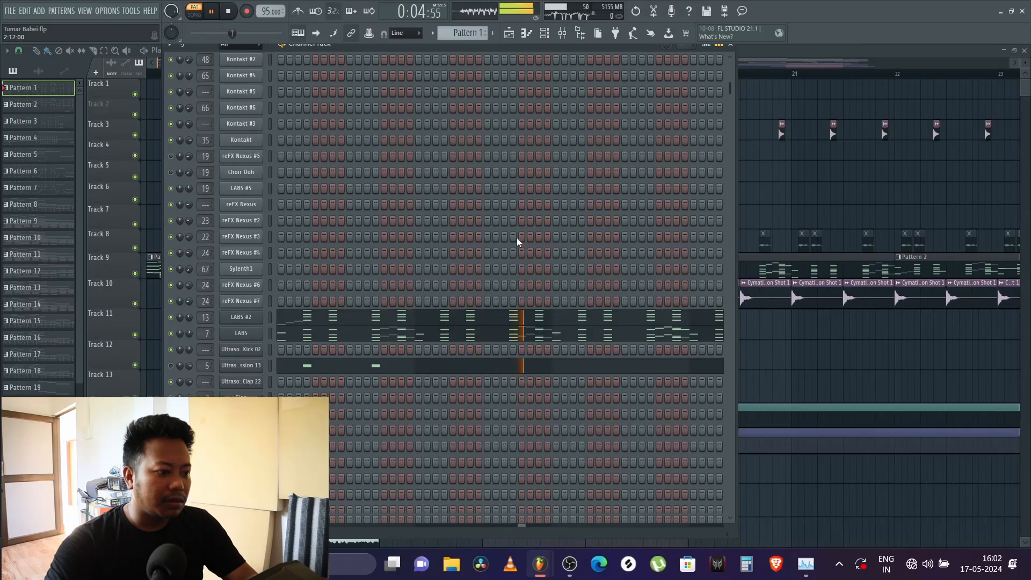
pyautogui.scroll(-5, 517, 237)
pyautogui.press('space')
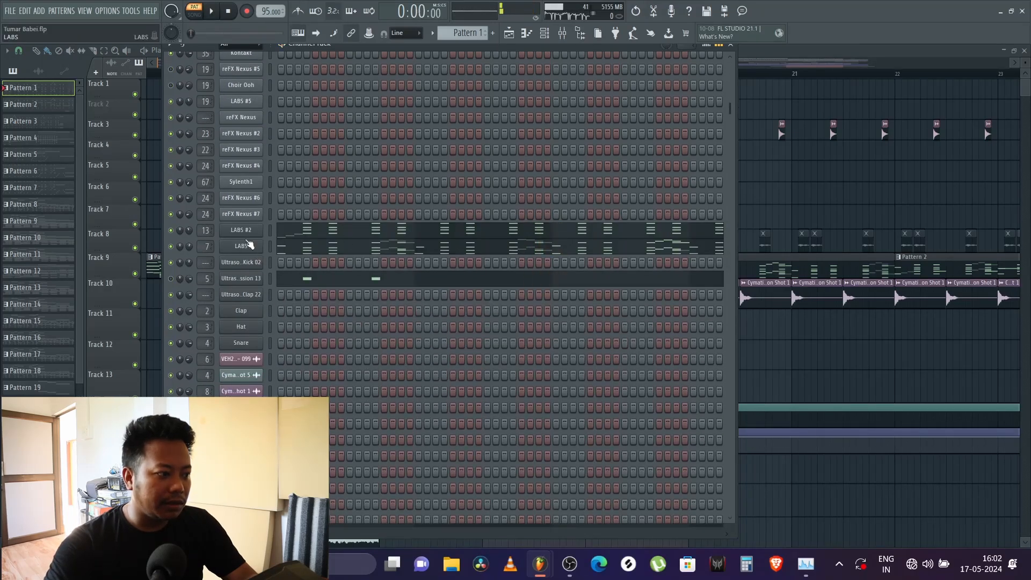
# Step: Show the LABS channel's notes for Pattern 1 in the piano roll, and close it
pyautogui.rightClick(250, 246)
pyautogui.click(302, 246)
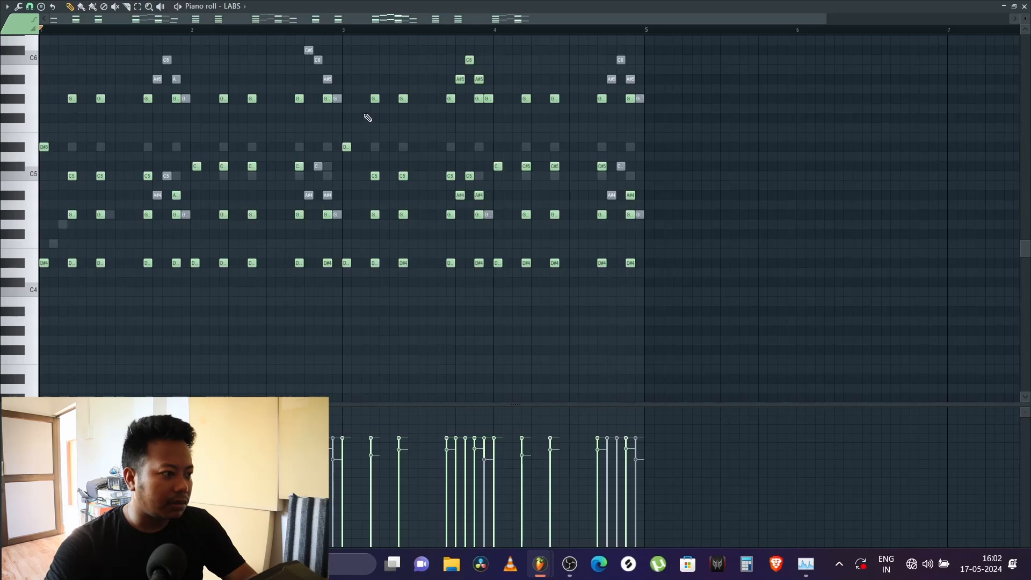
pyautogui.click(1025, 6)
# Step: Show the Deep2 channel's notes in the piano roll, and close both the piano roll and the channel rack
pyautogui.scroll(2, 370, 98)
pyautogui.rightClick(246, 69)
pyautogui.click(285, 68)
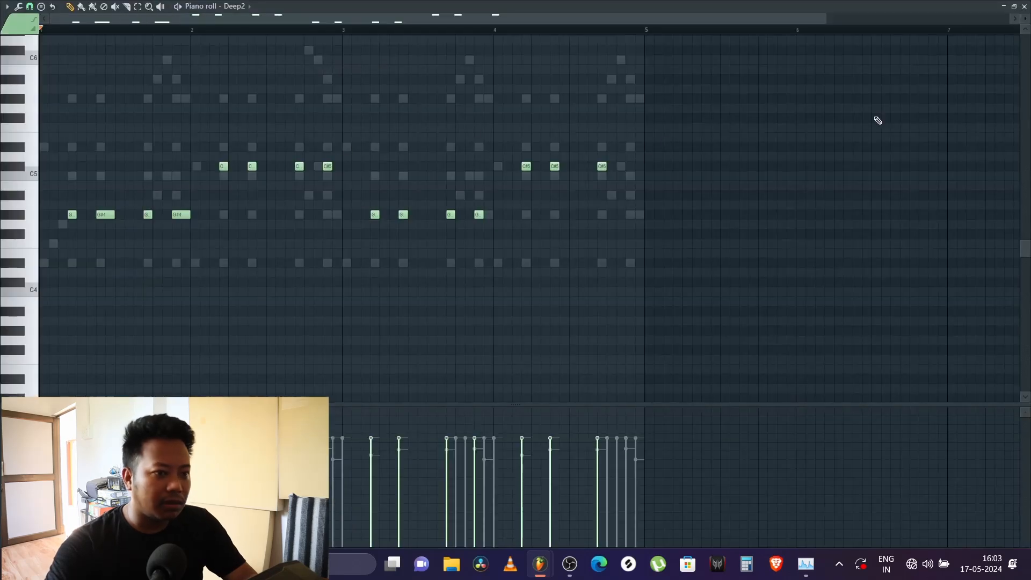
pyautogui.click(1024, 7)
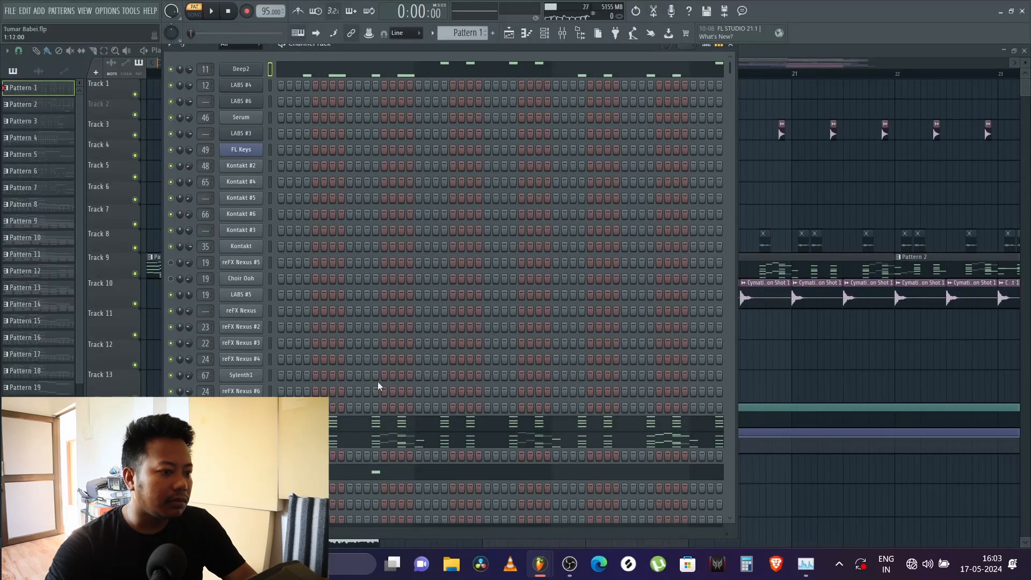
pyautogui.press('F6')
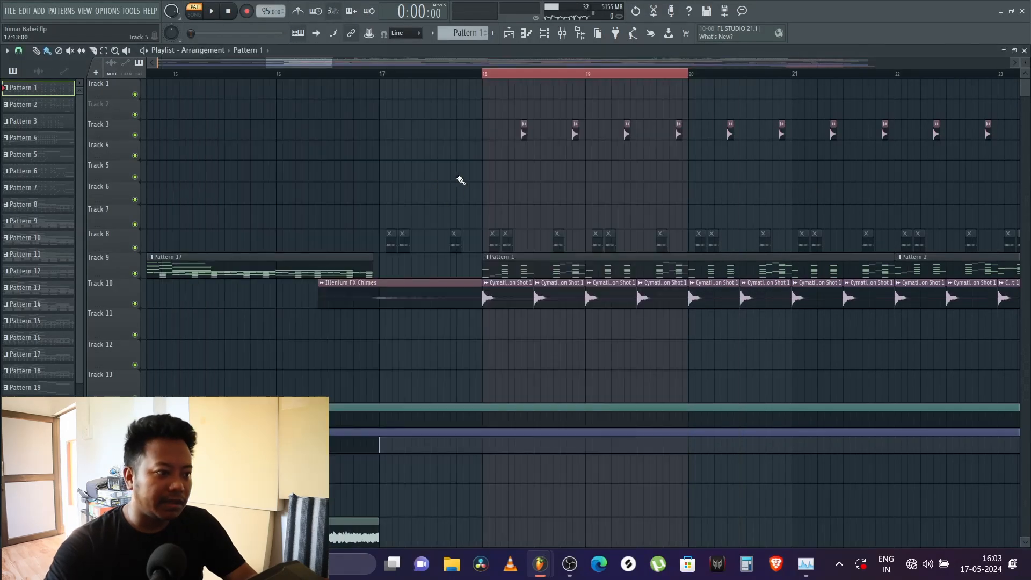
# Step: Return to song mode and play the arrangement from just before bar 18
pyautogui.click(485, 77)
pyautogui.press('space')
pyautogui.press('space')
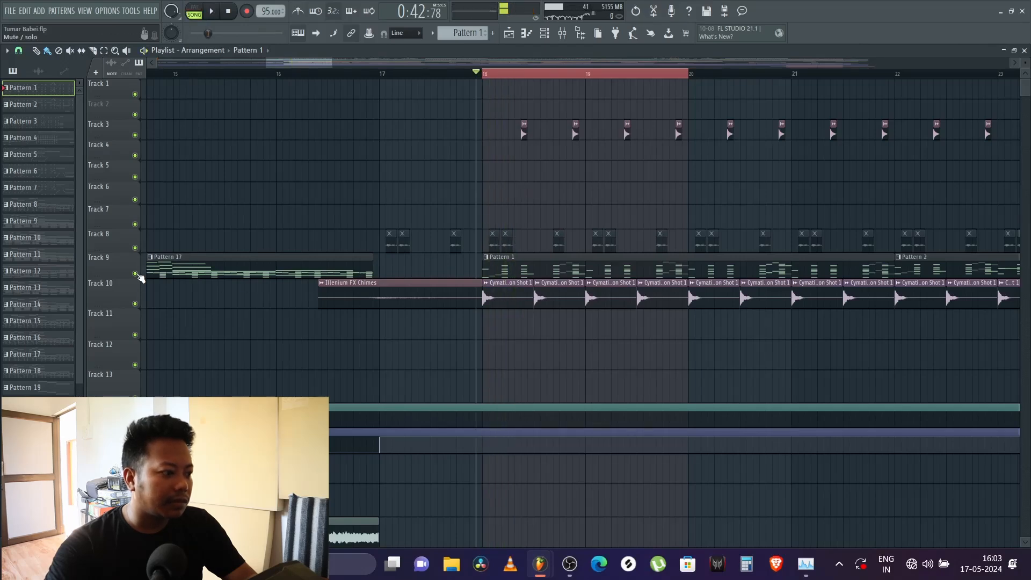
pyautogui.press('space')
# Step: Mute the consolidated vocal on Track 34, stop playback, and show the MK SONG recordings on Tracks 57 to 66
pyautogui.scroll(-10, 430, 392)
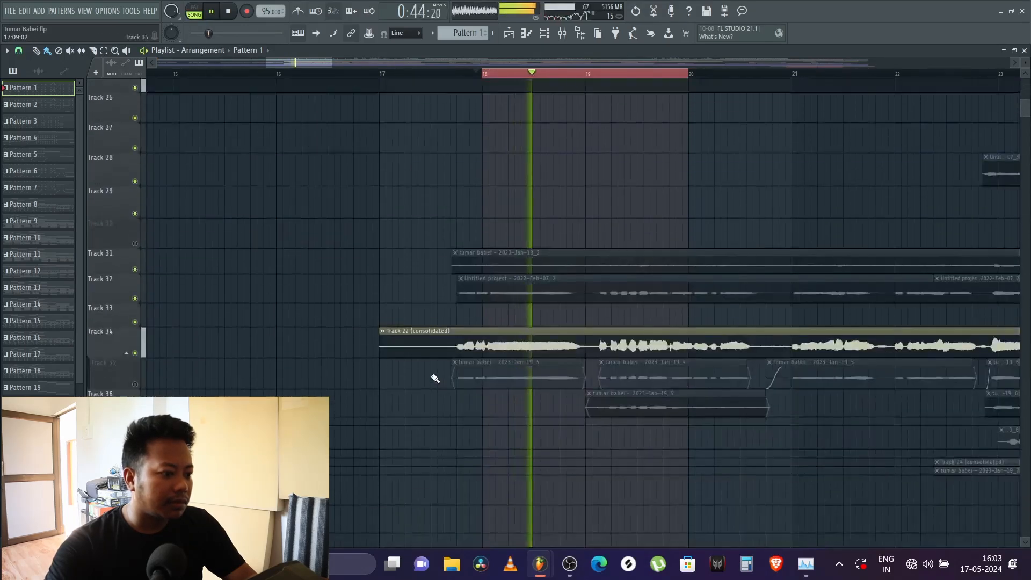
pyautogui.scroll(-5, 336, 391)
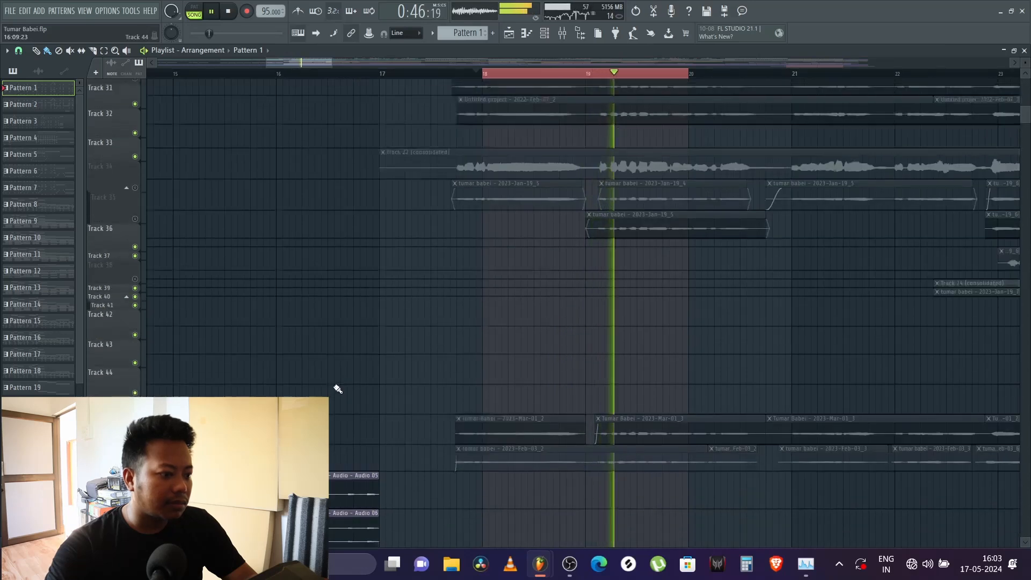
pyautogui.scroll(-10, 338, 389)
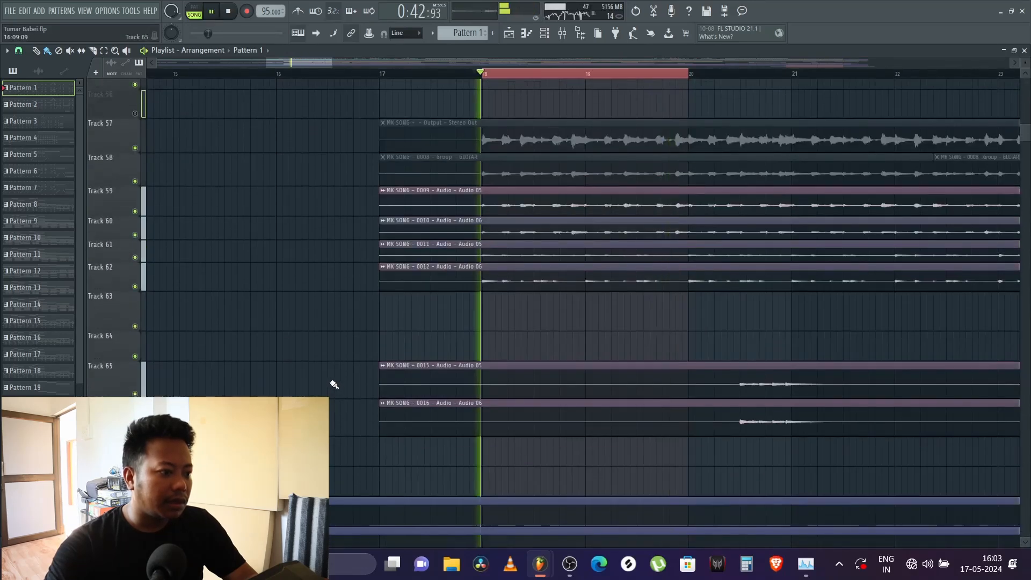
pyautogui.press('space')
pyautogui.scroll(-5, 333, 385)
pyautogui.scroll(3, 328, 379)
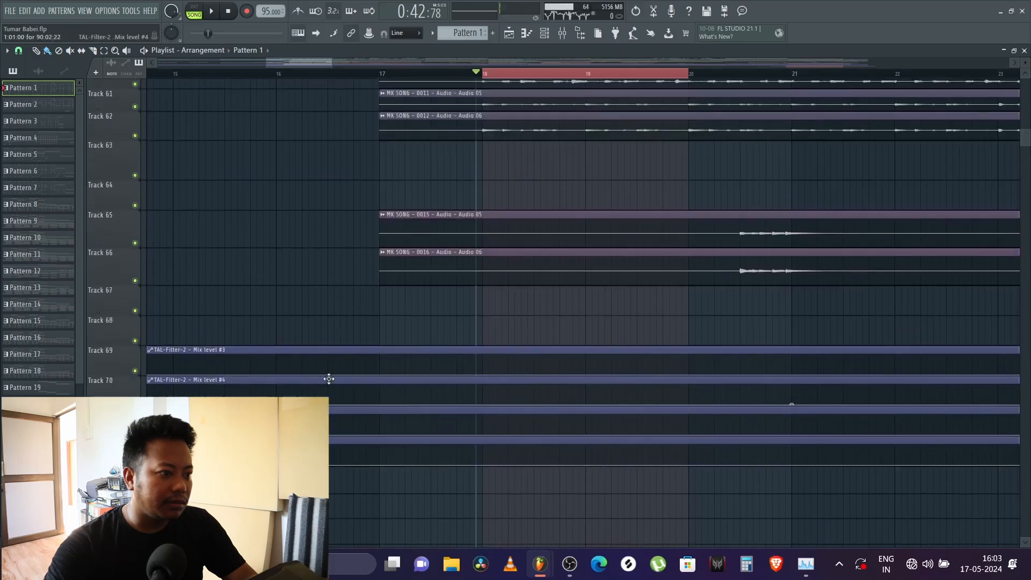
pyautogui.scroll(2, 328, 380)
pyautogui.scroll(-5, 482, 81)
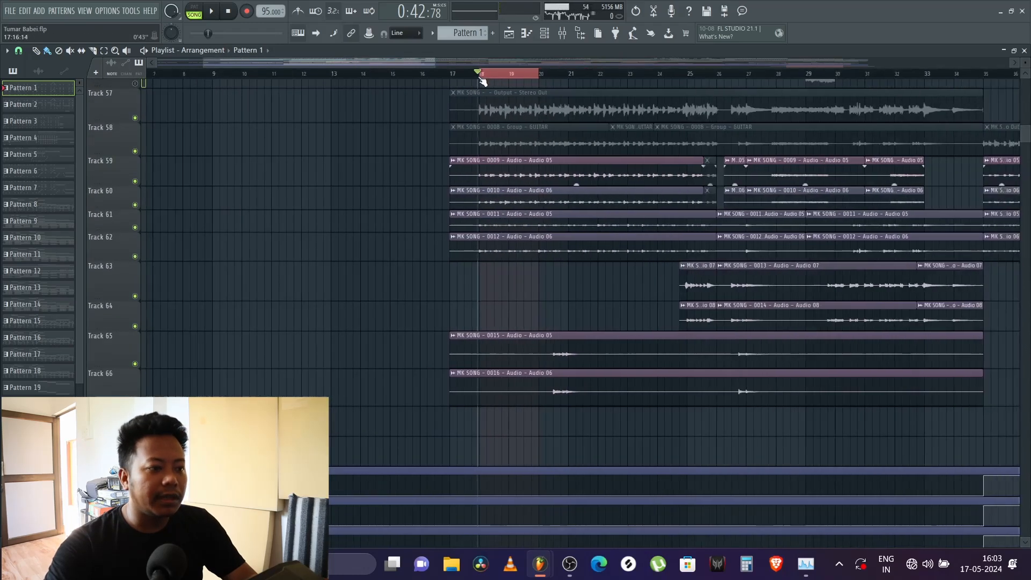
pyautogui.scroll(6, 515, 79)
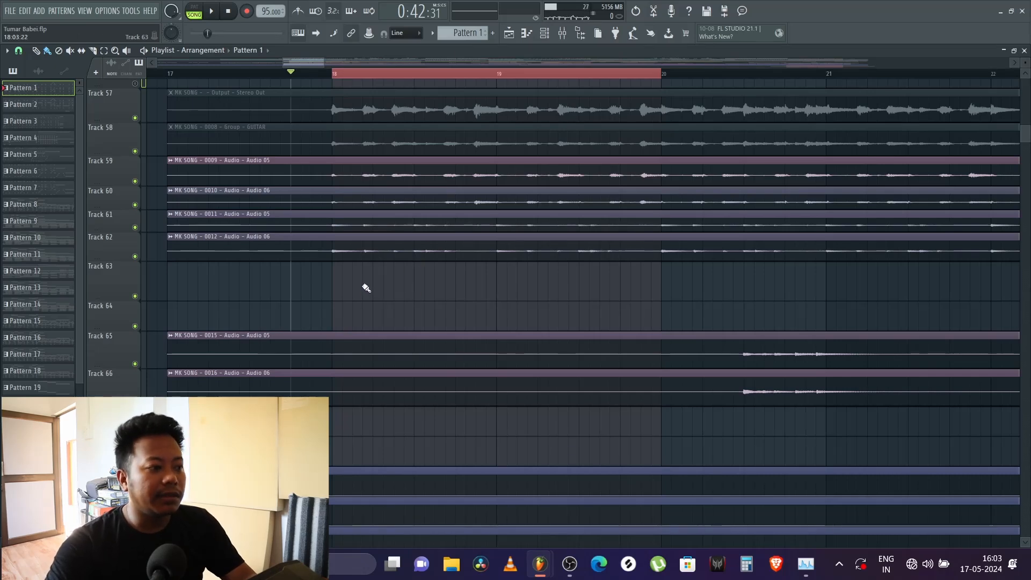
# Step: Play the MK SONG recordings briefly from bar 18 with the rest of the arrangement
pyautogui.scroll(2, 325, 101)
pyautogui.click(333, 74)
pyautogui.press('space')
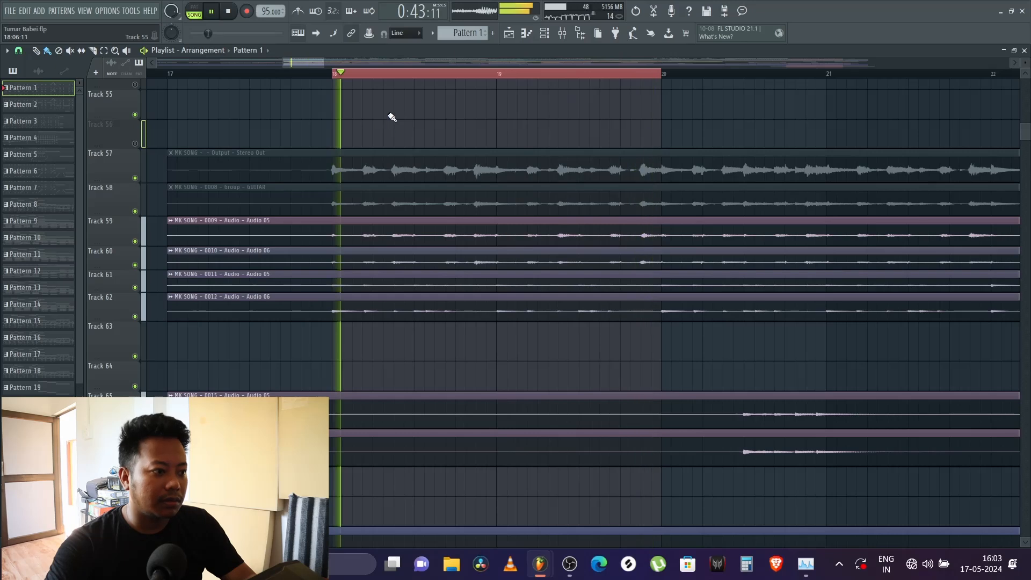
pyautogui.press('space')
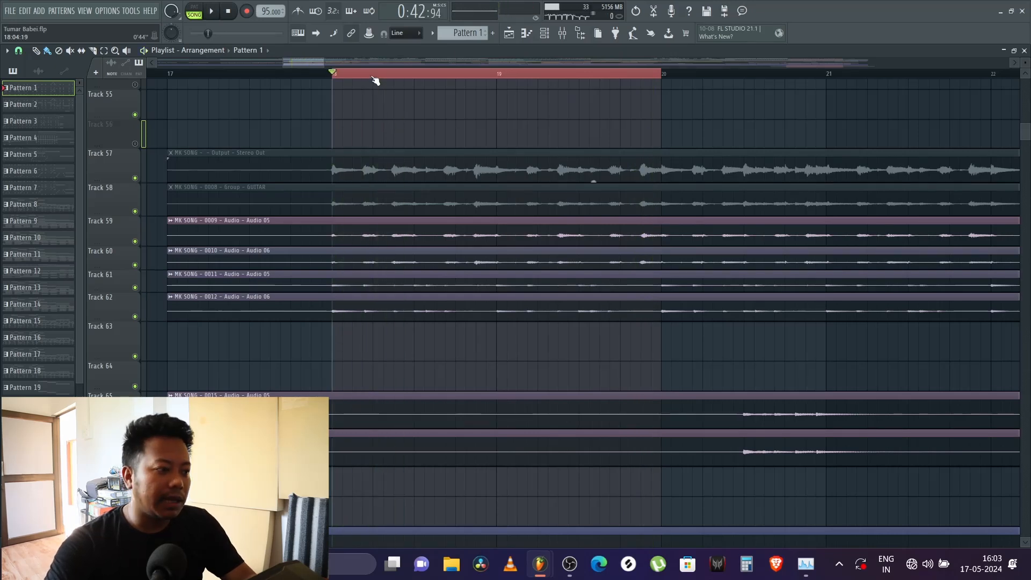
# Step: Move the playhead to bar 19 and back to just before bar 18, and clear the bar 18 to 20 time selection
pyautogui.scroll(-2, 375, 79)
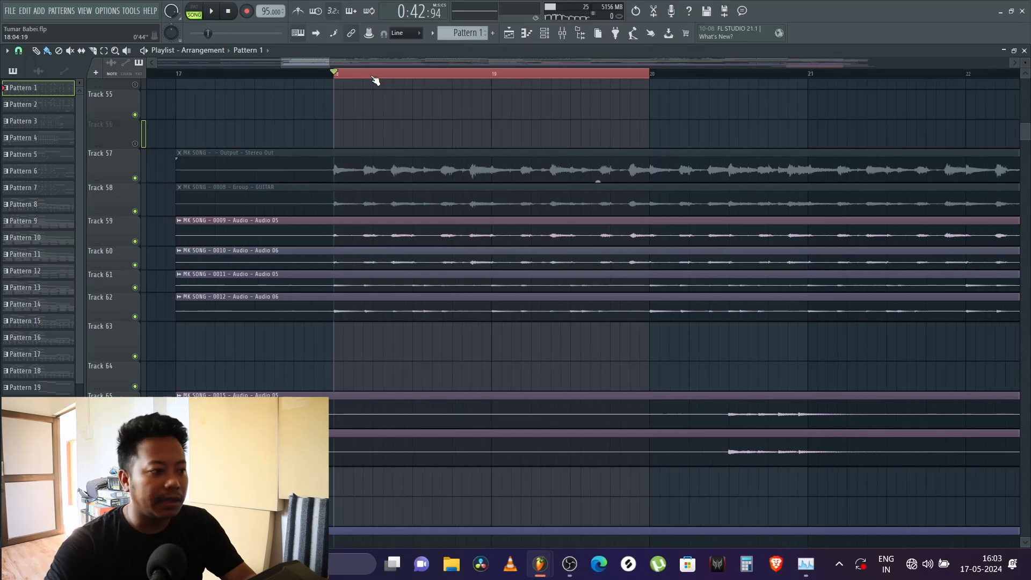
pyautogui.scroll(1, 456, 110)
pyautogui.click(480, 74)
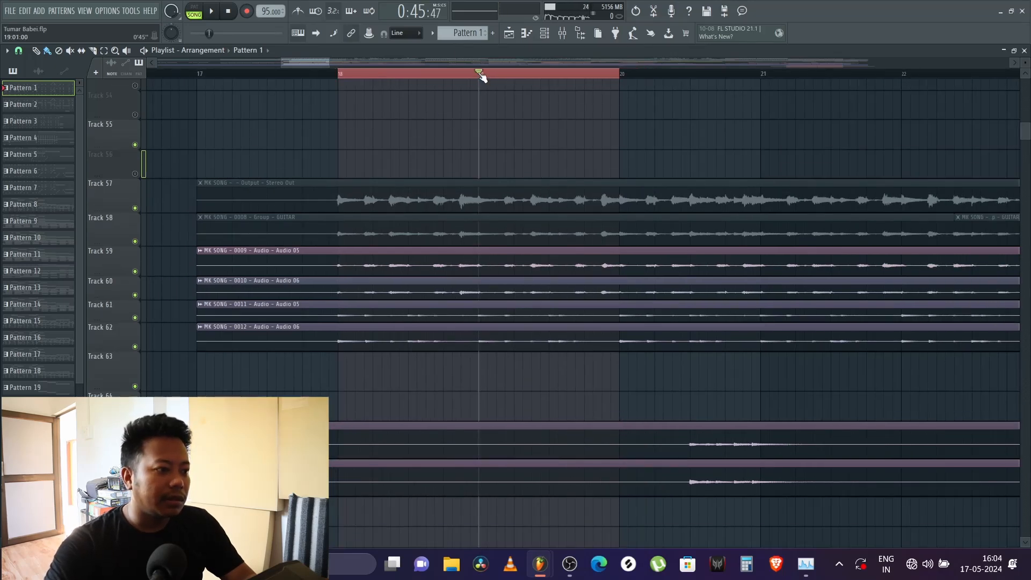
pyautogui.click(341, 75)
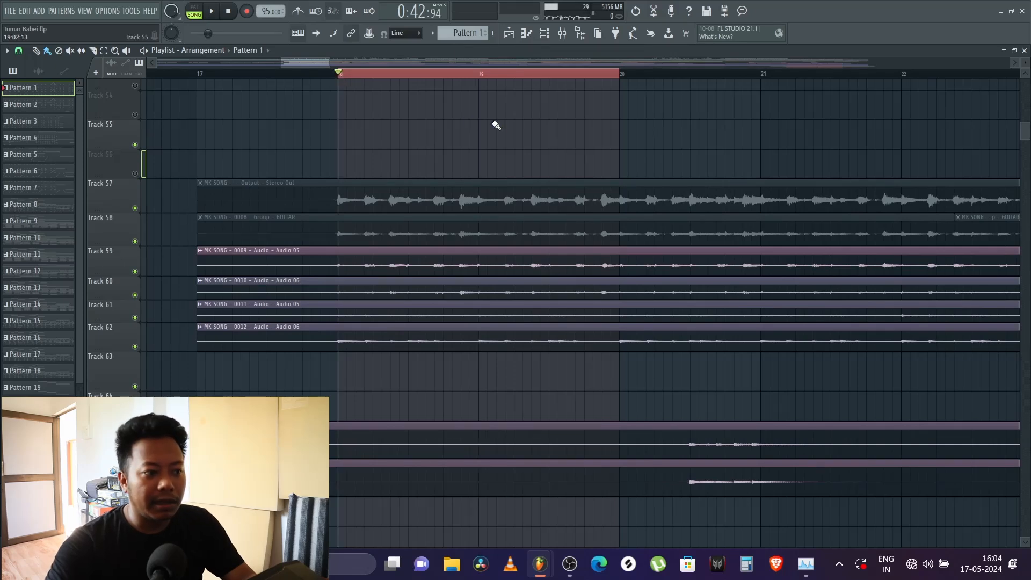
pyautogui.scroll(-2, 487, 80)
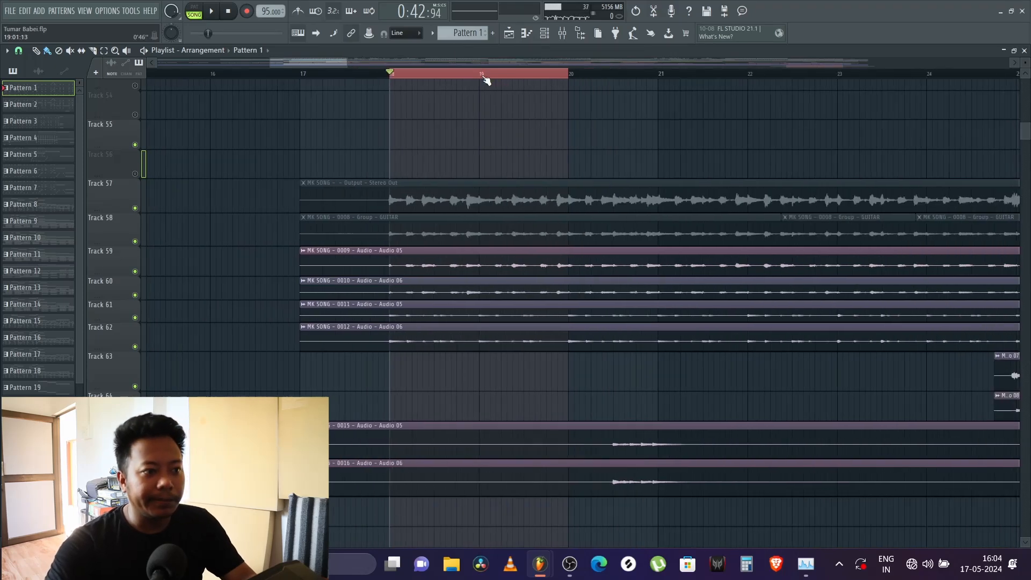
pyautogui.click(387, 75)
pyautogui.scroll(3, 433, 80)
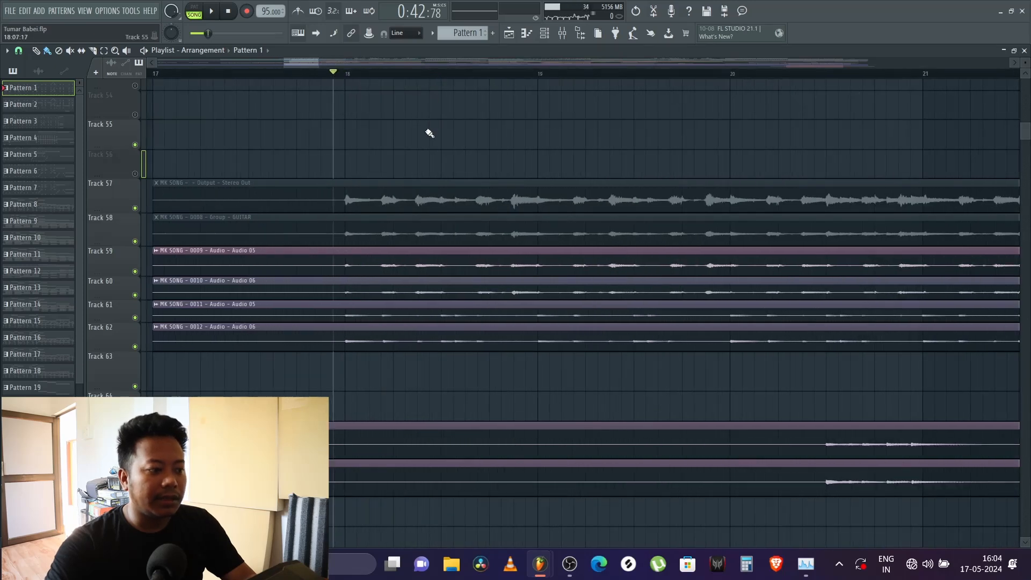
# Step: Play the MK SONG recordings with the arrangement from just before bar 18 past bar 25, following the playhead, and stop
pyautogui.press('space')
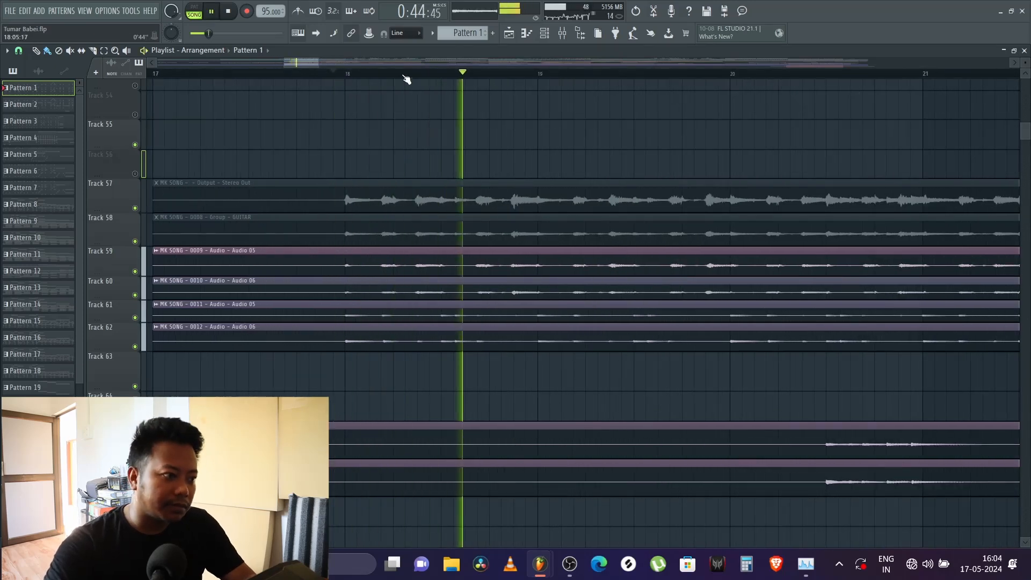
pyautogui.scroll(-2, 407, 79)
pyautogui.scroll(-1, 407, 80)
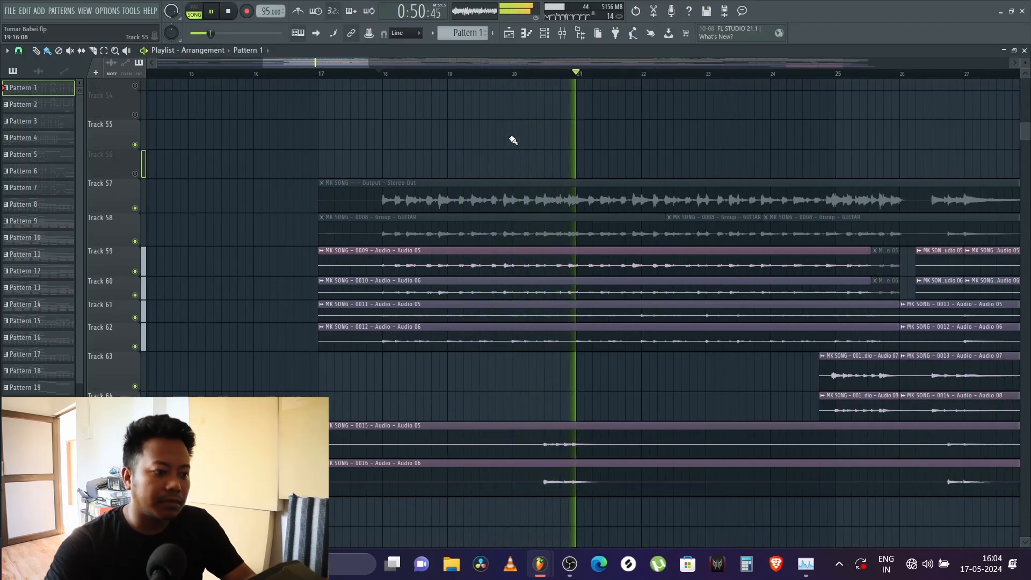
pyautogui.scroll(-1, 411, 81)
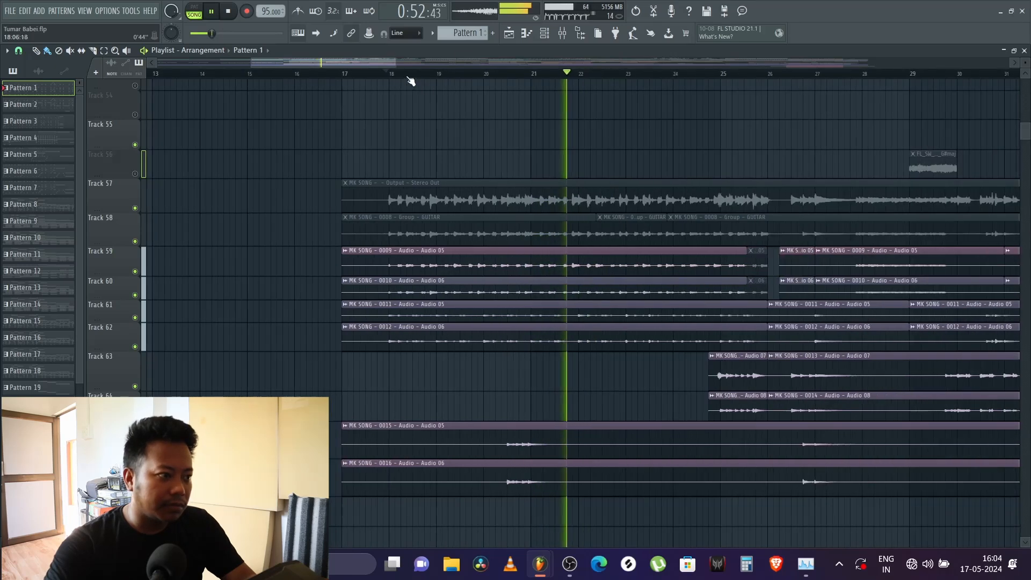
pyautogui.moveTo(375, 62); pyautogui.dragTo(386, 68)
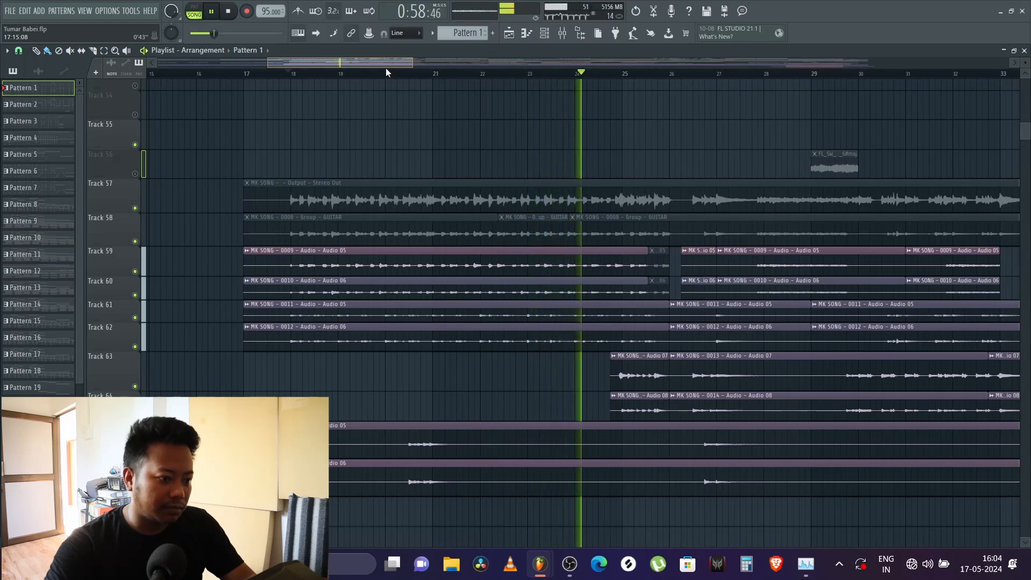
pyautogui.moveTo(385, 68); pyautogui.dragTo(395, 69)
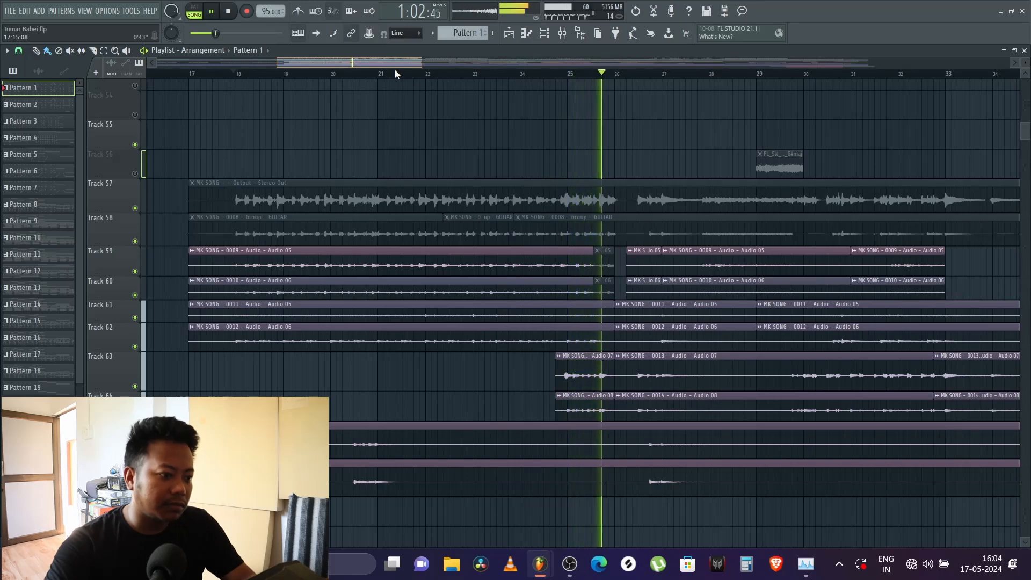
pyautogui.press('space')
# Step: Open the MK SONG - 0009 clip's channel settings from Track 59, show its mixer track 21, and play from just before bar 18
pyautogui.scroll(4, 301, 153)
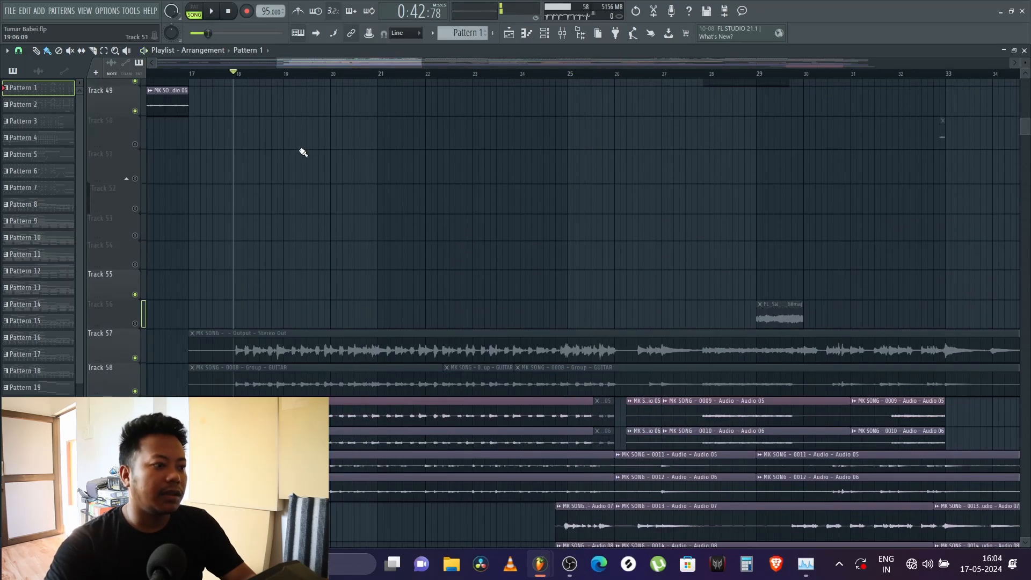
pyautogui.scroll(10, 302, 153)
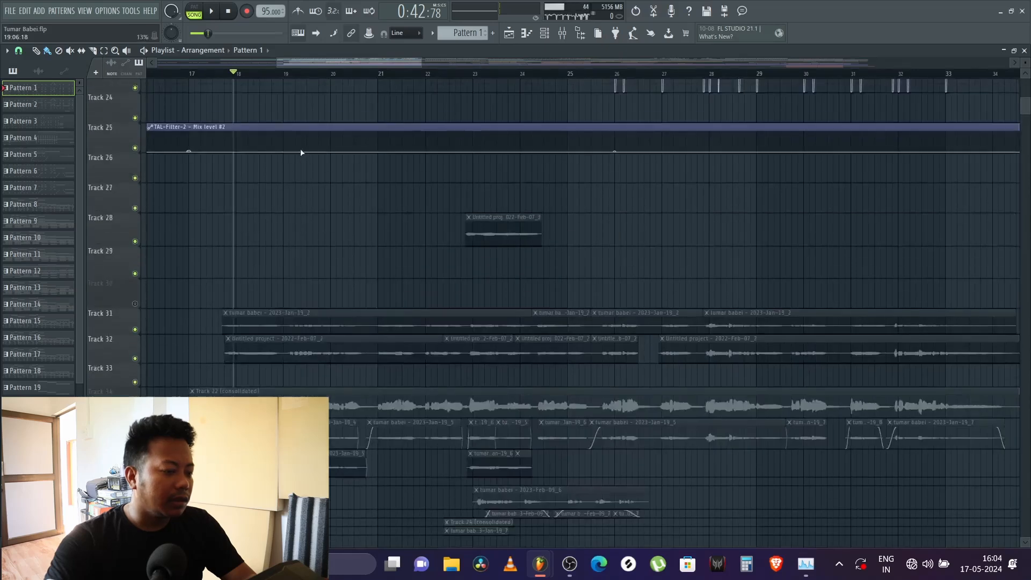
pyautogui.scroll(8, 301, 153)
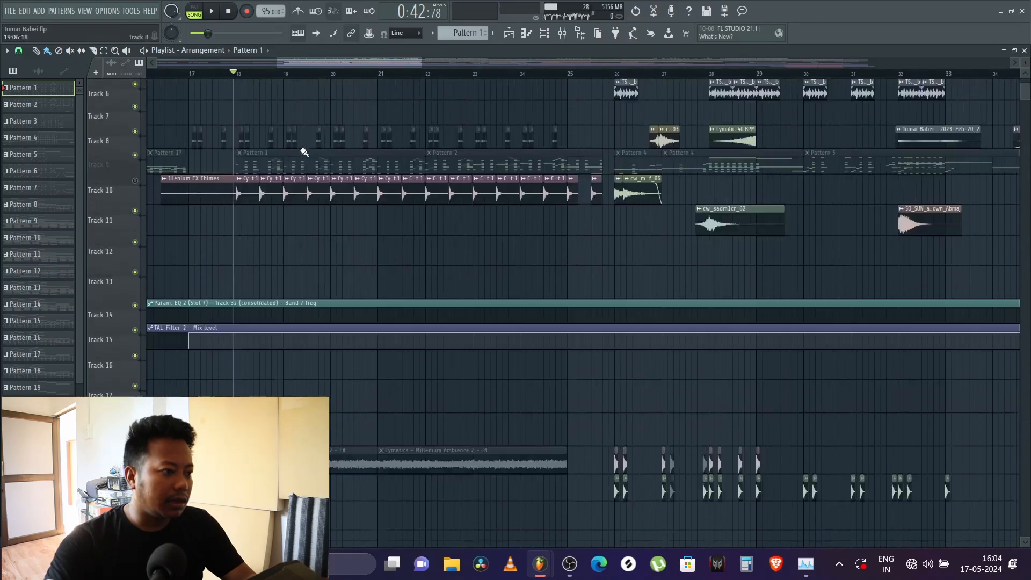
pyautogui.scroll(-20, 303, 153)
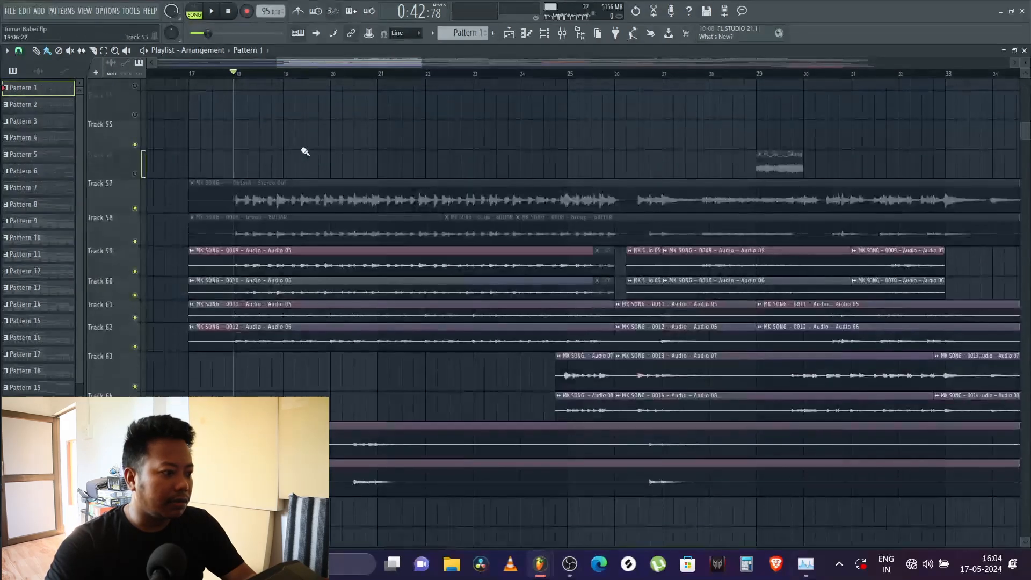
pyautogui.doubleClick(296, 251)
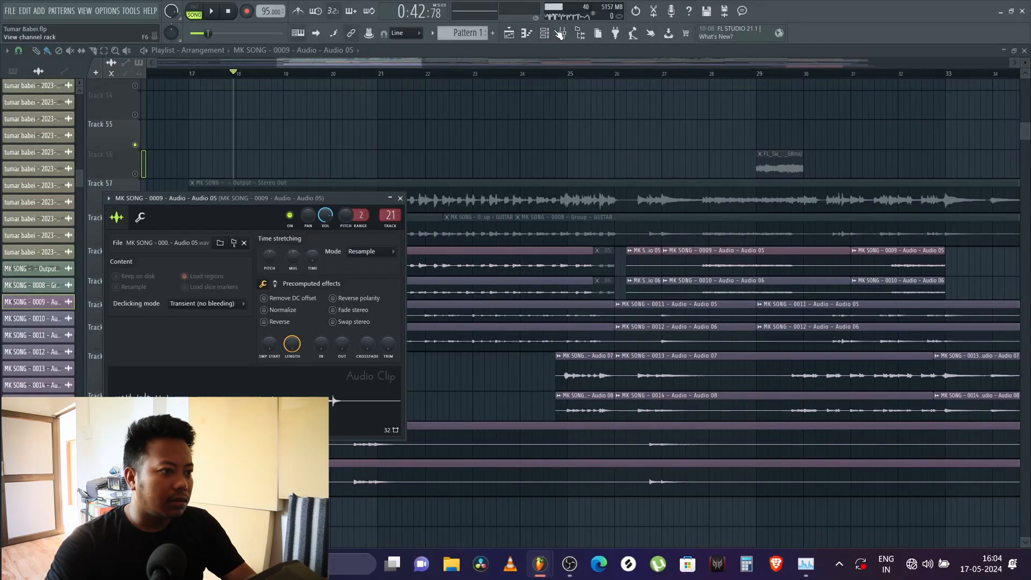
pyautogui.click(560, 33)
pyautogui.press('space')
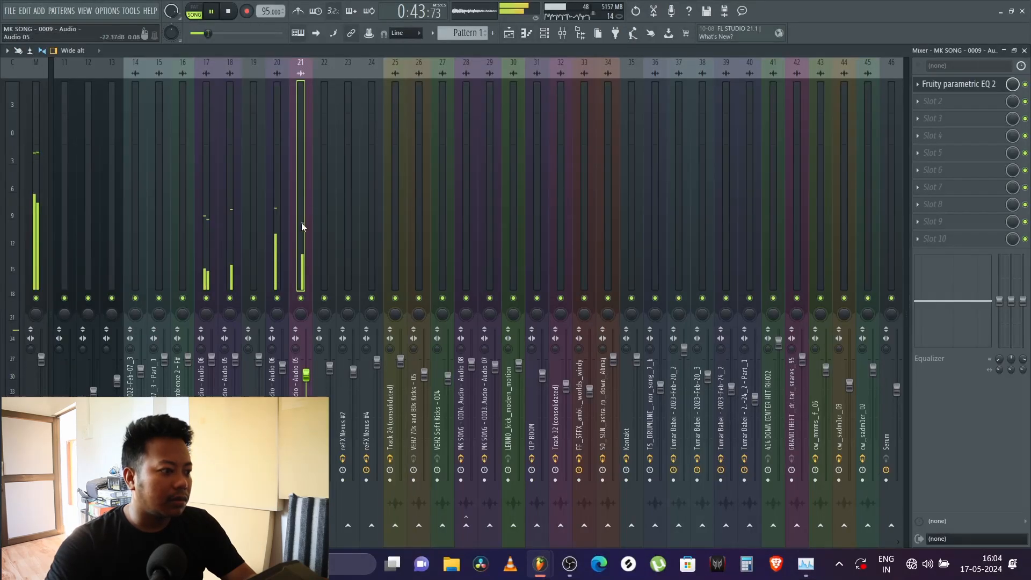
pyautogui.press('space')
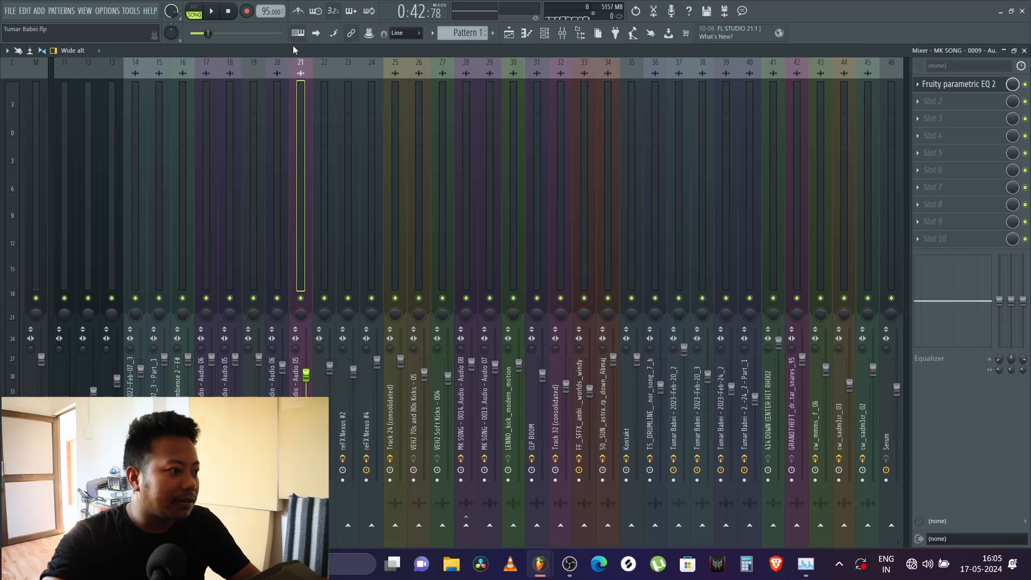
# Step: Compare mixer tracks 20 and 21, holding MK SONG - 0010 and MK SONG - 0009, during a brief playback
pyautogui.click(277, 124)
pyautogui.click(295, 123)
pyautogui.click(280, 196)
pyautogui.click(301, 208)
pyautogui.click(282, 214)
pyautogui.press('space')
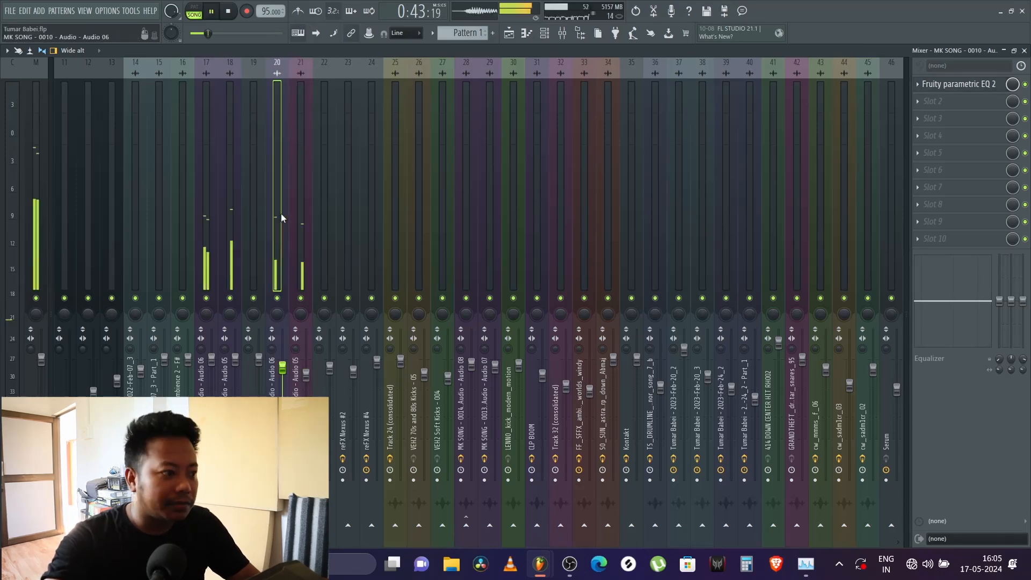
pyautogui.click(300, 265)
pyautogui.scroll(4, 299, 258)
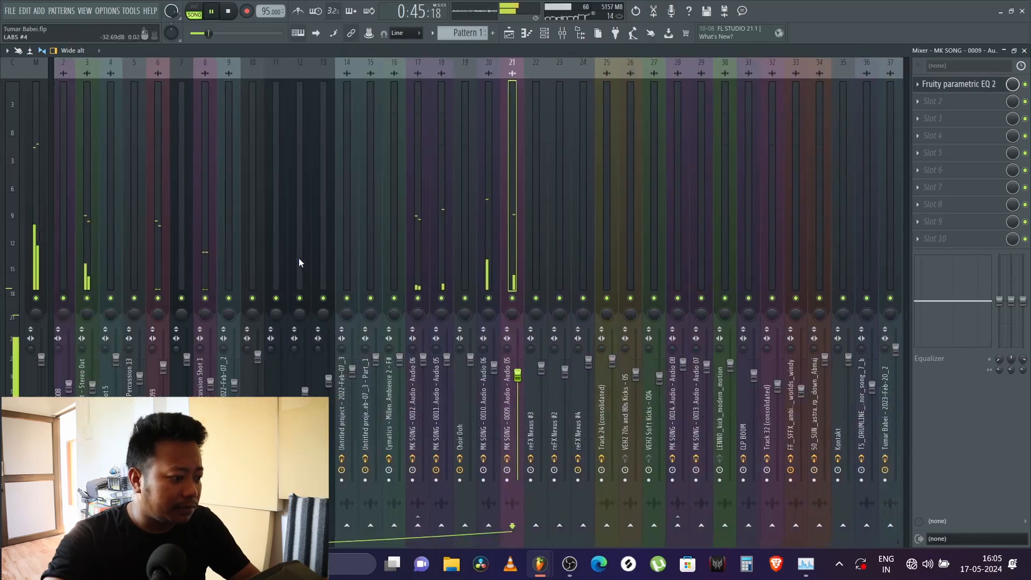
pyautogui.press('space')
# Step: Inspect the two guitar mixer tracks and the MK SONG Stereo Out track 3 they route to during a short playback
pyautogui.click(522, 247)
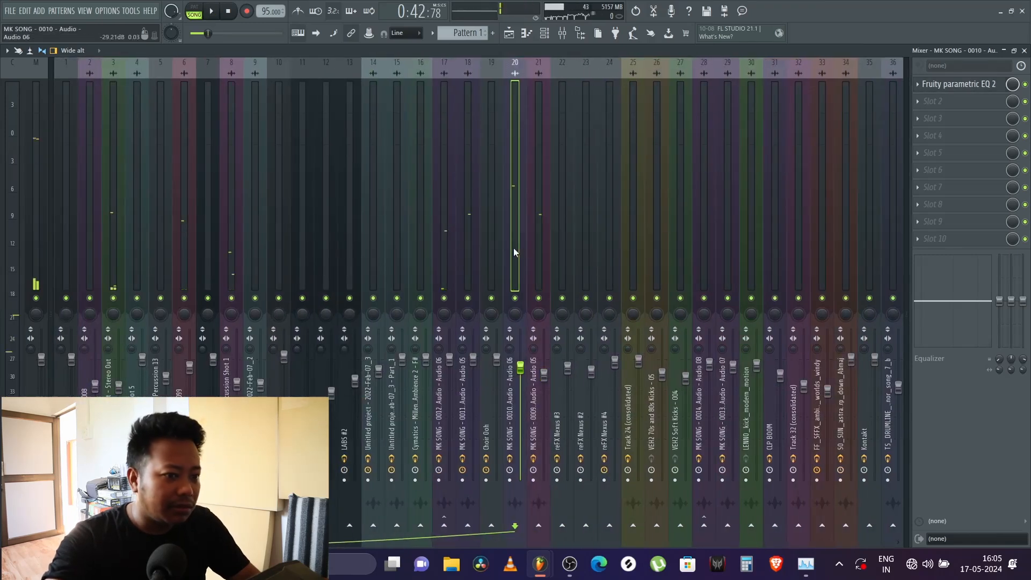
pyautogui.click(536, 249)
pyautogui.press('space')
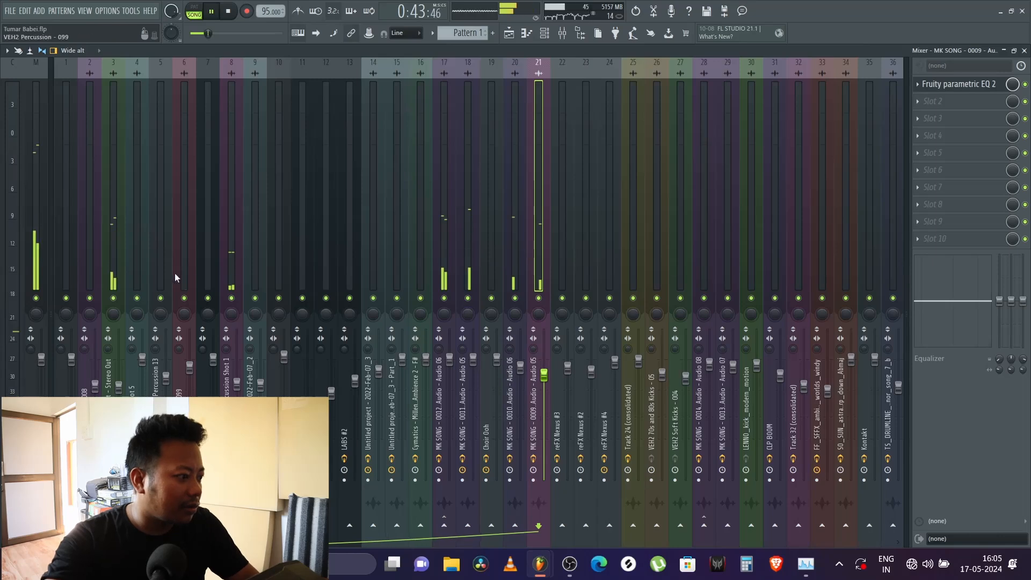
pyautogui.click(114, 261)
pyautogui.press('space')
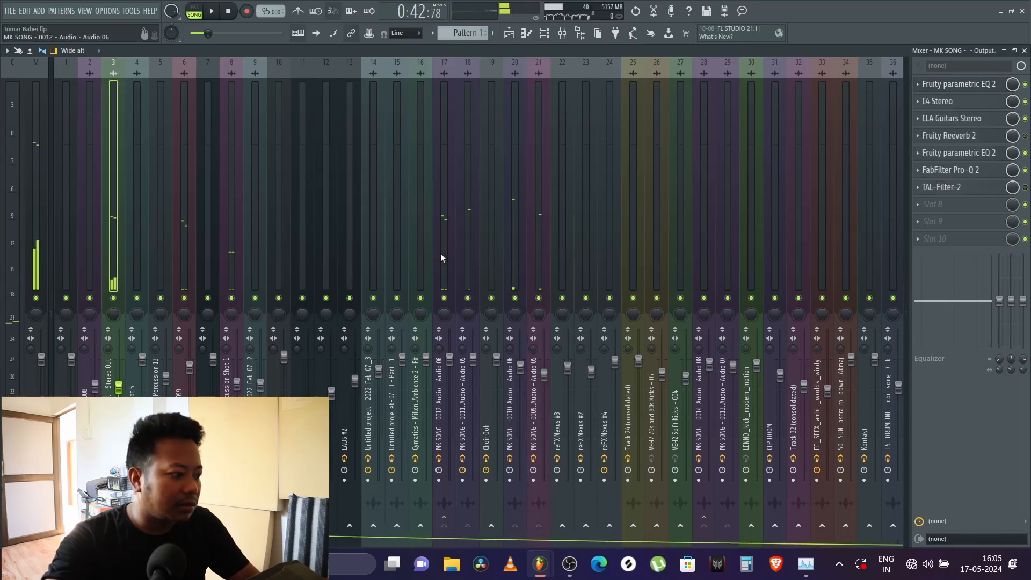
pyautogui.click(531, 258)
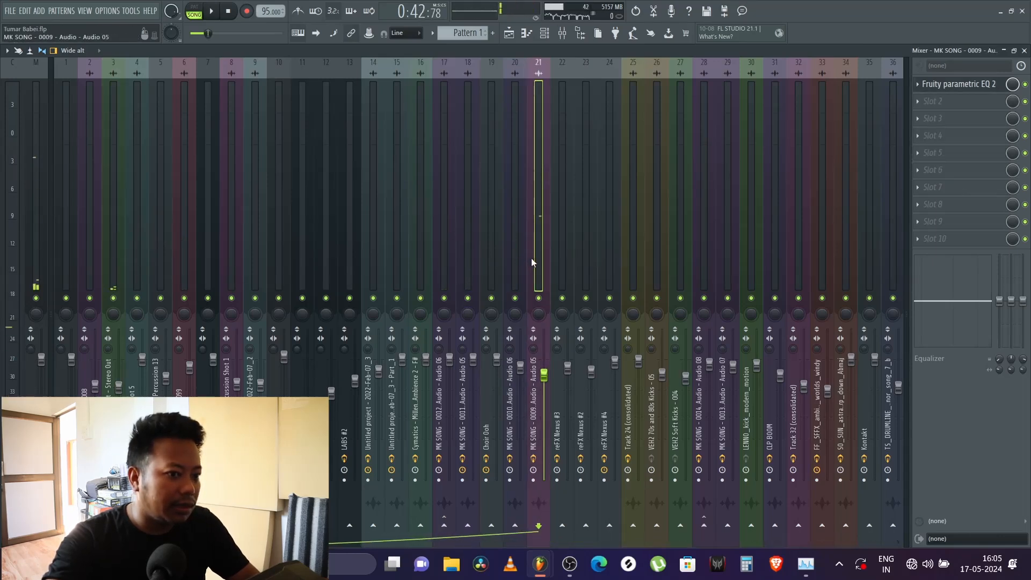
# Step: Solo mixer tracks 20 and 21 together with their routed output track, and play them briefly from just before bar 18
pyautogui.click(513, 273)
pyautogui.click(539, 298)
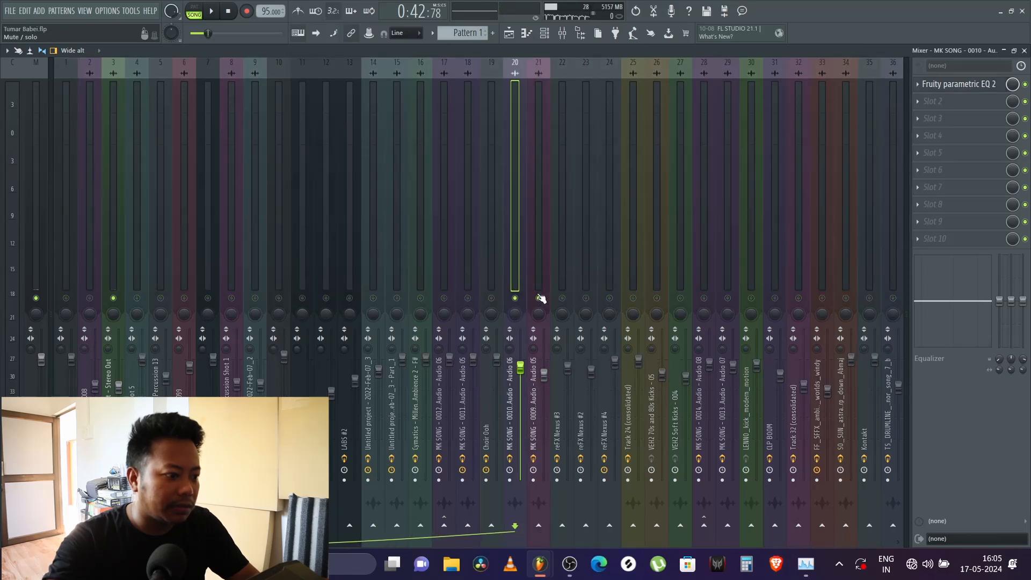
pyautogui.press('space')
pyautogui.click(534, 259)
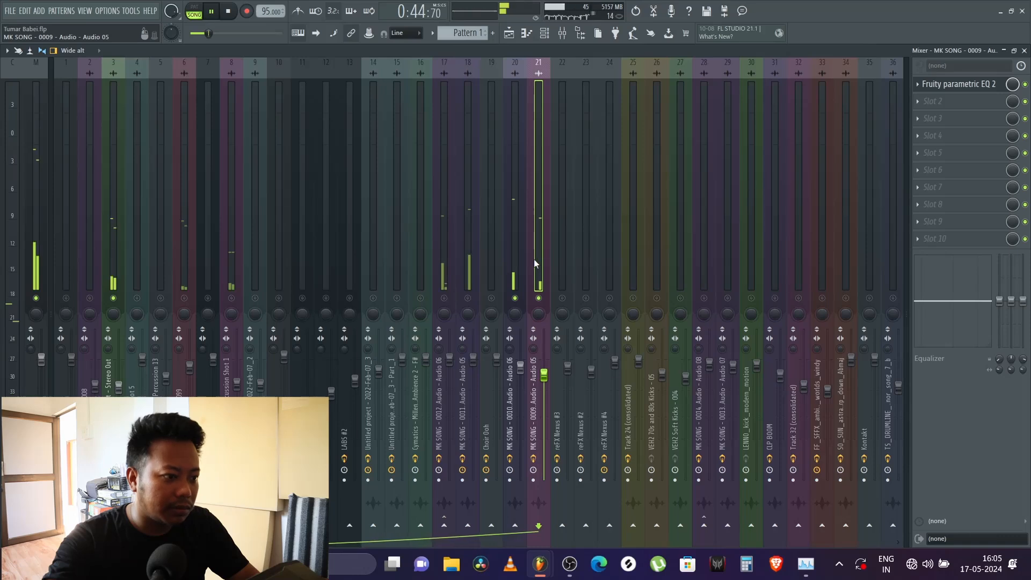
pyautogui.press('space')
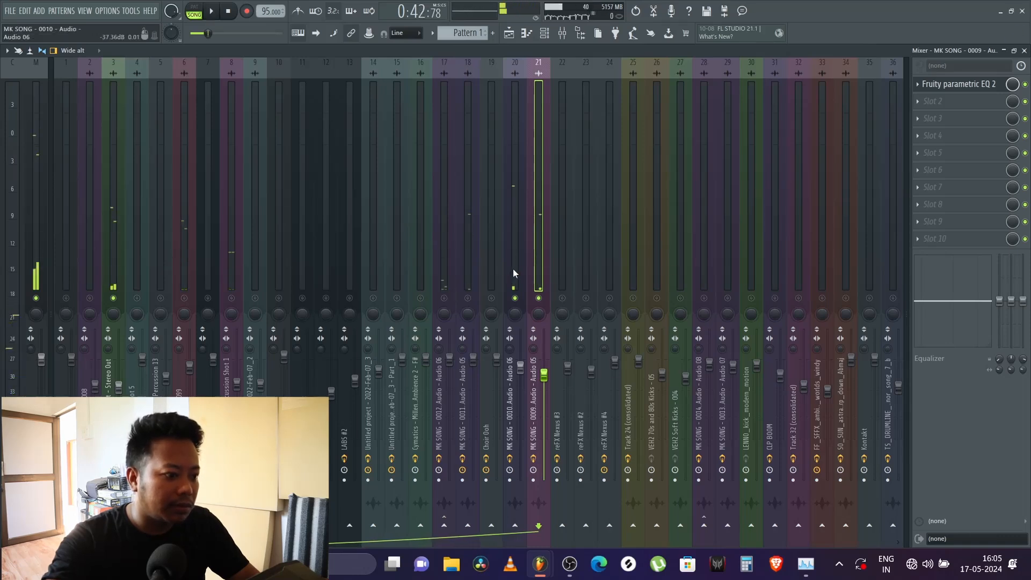
# Step: Show the effects on MK SONG Stereo Out track 3, and compare the soloed tracks 20 and 21 during a longer playback
pyautogui.click(113, 276)
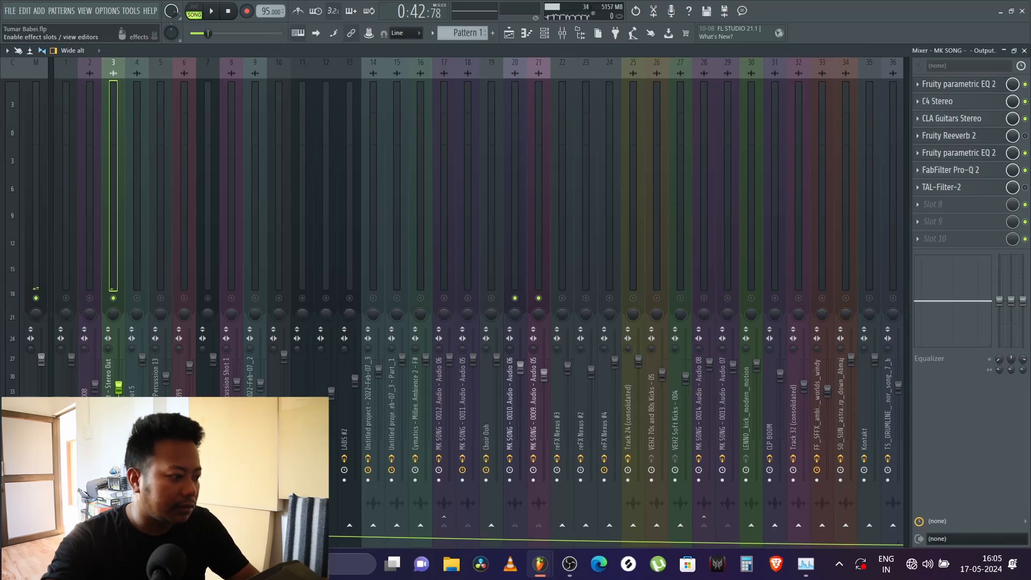
pyautogui.press('space')
pyautogui.click(515, 247)
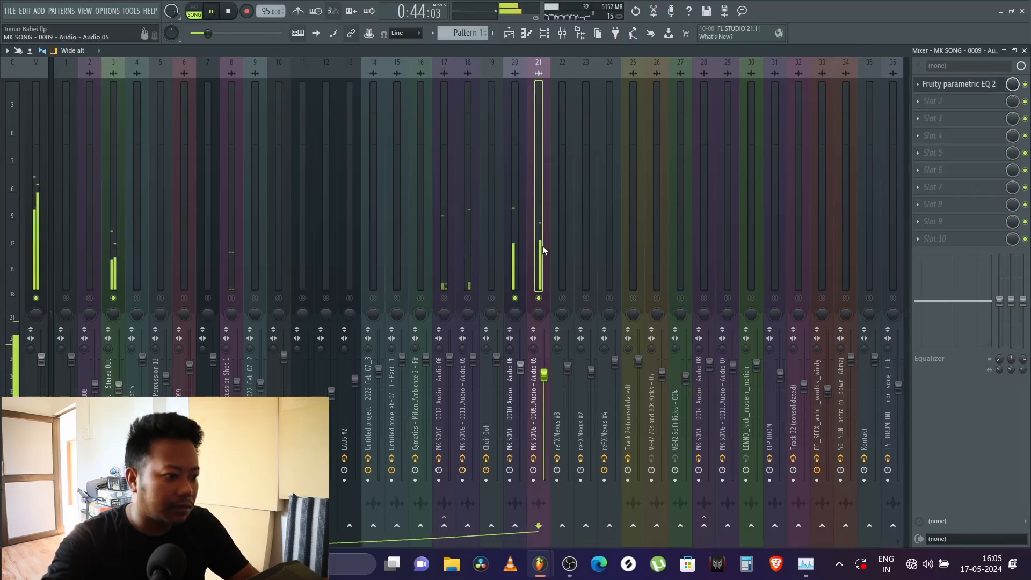
pyautogui.click(539, 242)
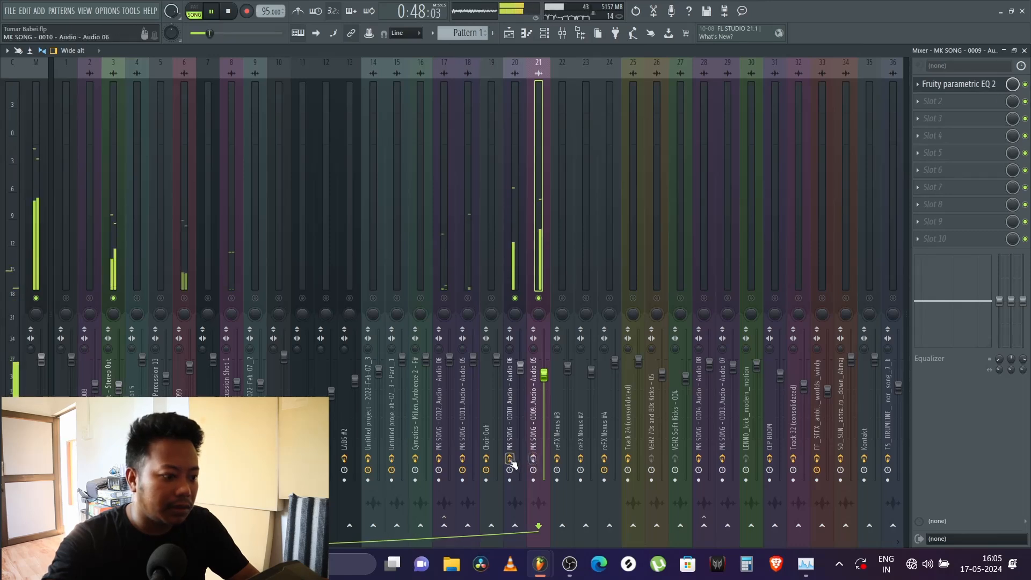
pyautogui.click(517, 246)
pyautogui.click(538, 241)
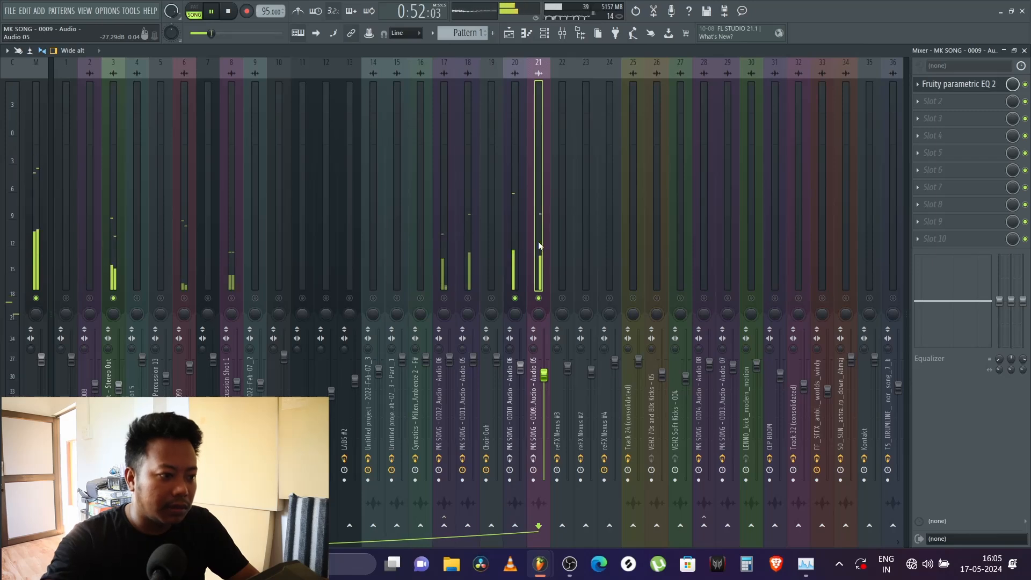
pyautogui.press('space')
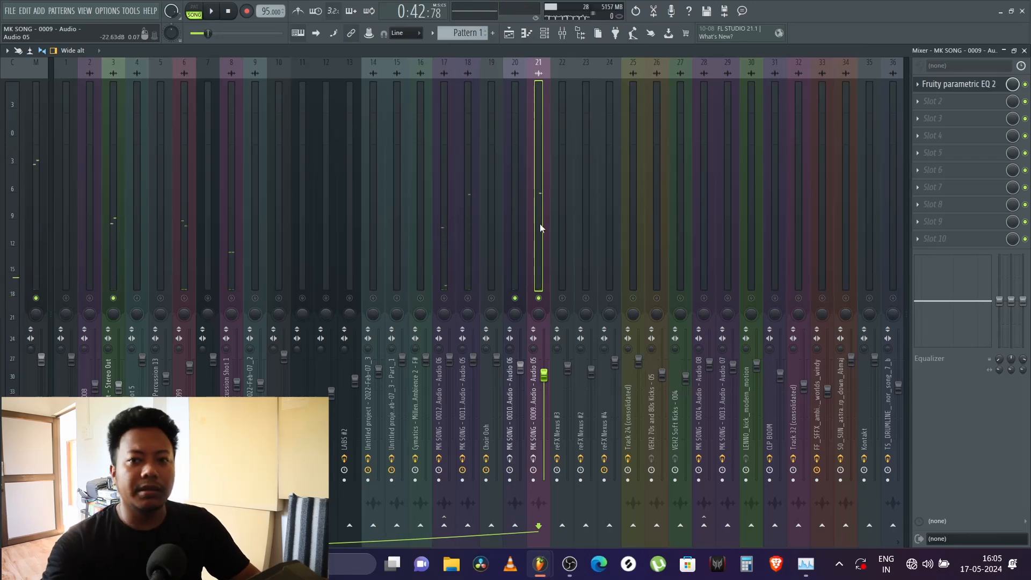
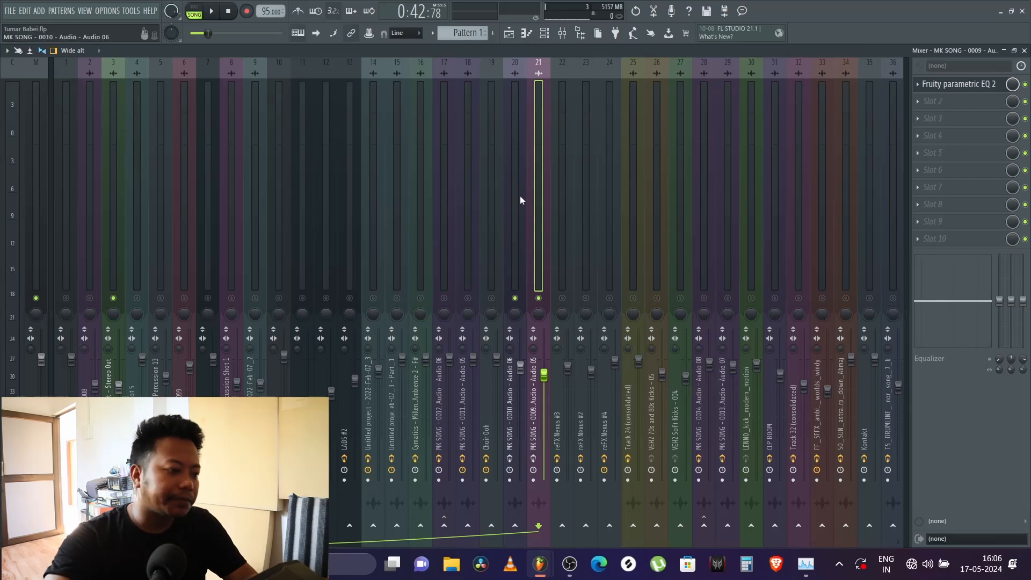
# Step: Compare soloed mixer tracks 20 and 21 over two short playbacks, briefly checking track 20's Fruity parametric EQ 2
pyautogui.press('space')
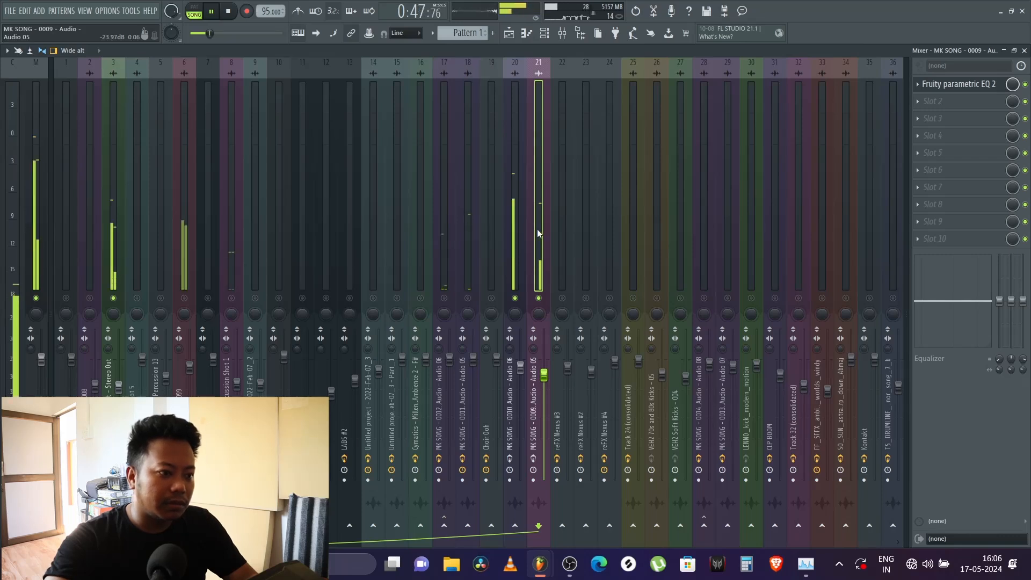
pyautogui.press('space')
pyautogui.click(513, 246)
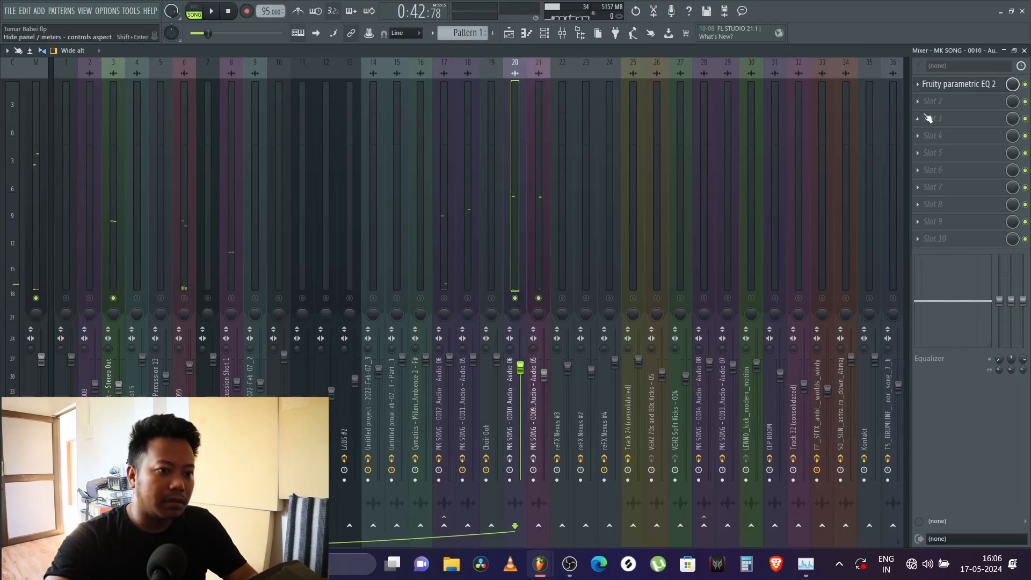
pyautogui.click(958, 88)
pyautogui.click(958, 86)
pyautogui.press('space')
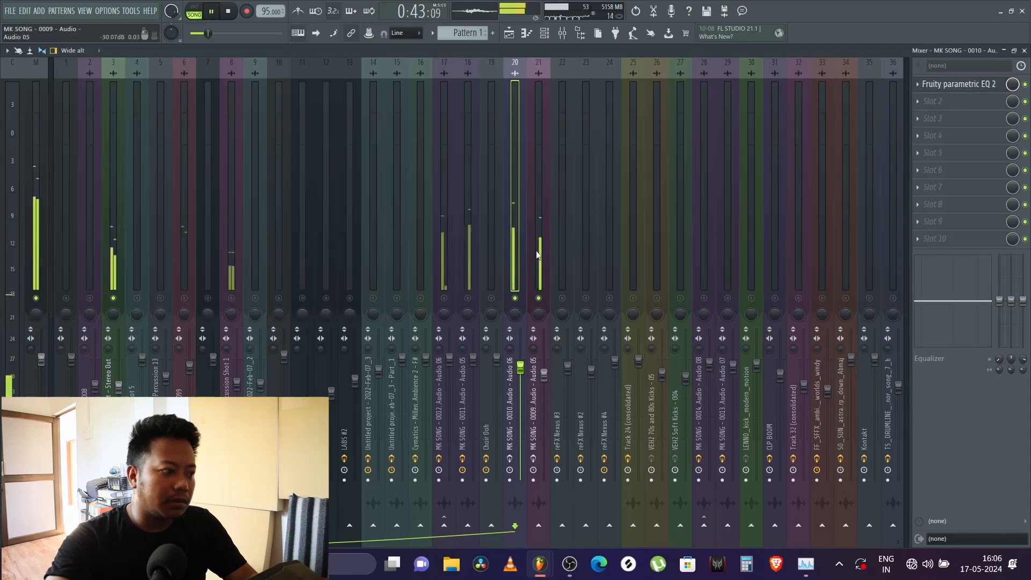
pyautogui.click(539, 265)
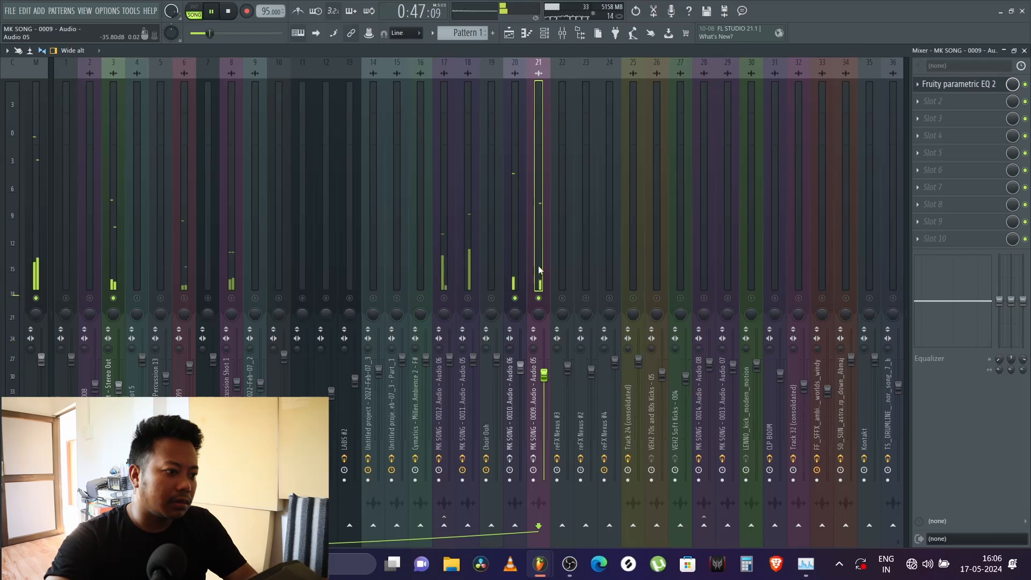
pyautogui.press('space')
pyautogui.click(514, 266)
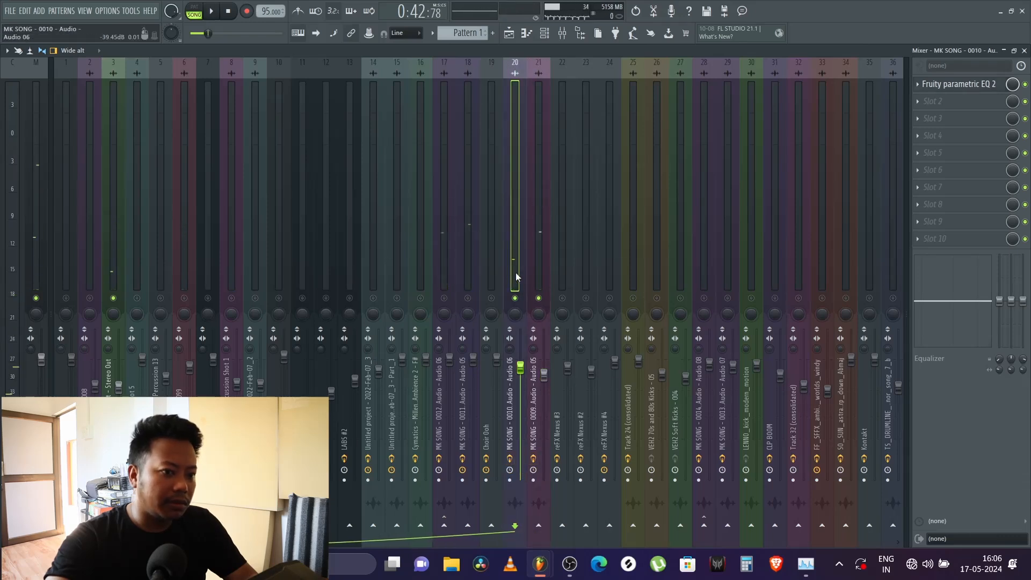
# Step: Show the Fruity parametric EQ 2 curve on track 20, MK SONG - 0010, with a short playback
pyautogui.click(966, 91)
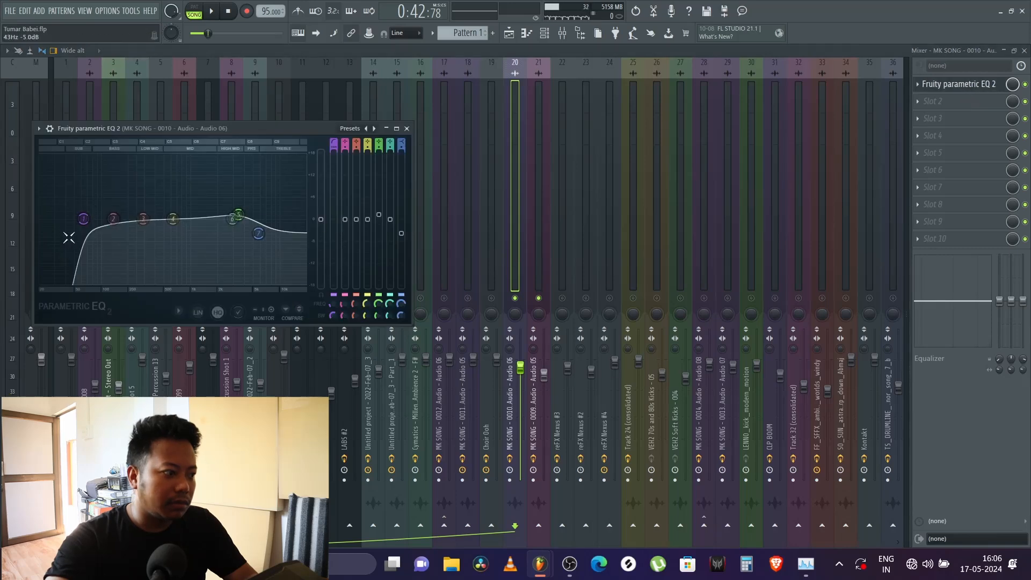
pyautogui.press('space')
pyautogui.press('space')
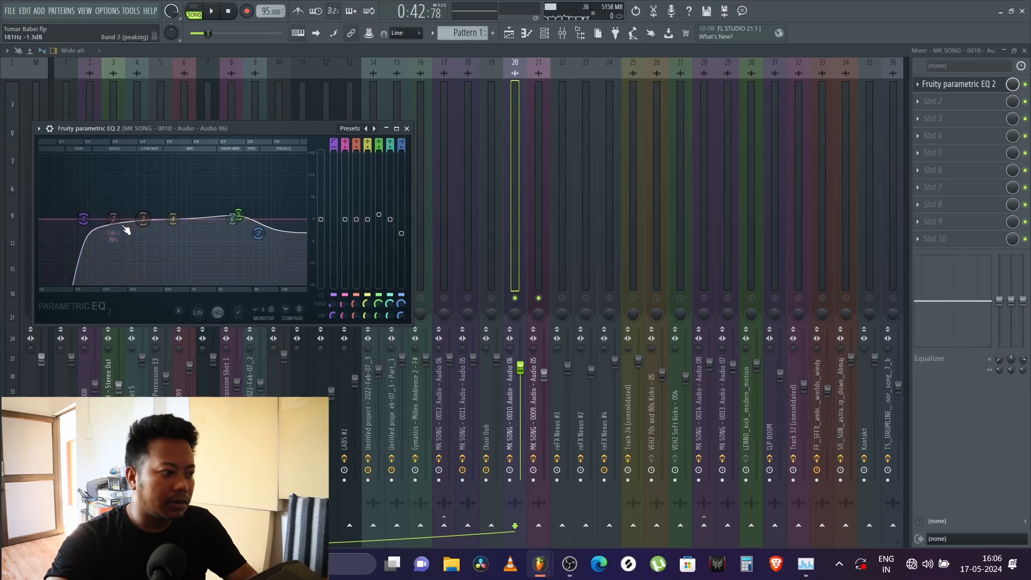
# Step: Examine the Fruity parametric EQ 2 curve on track 21, MK SONG - 0009, during playback, and return to track 20
pyautogui.click(546, 261)
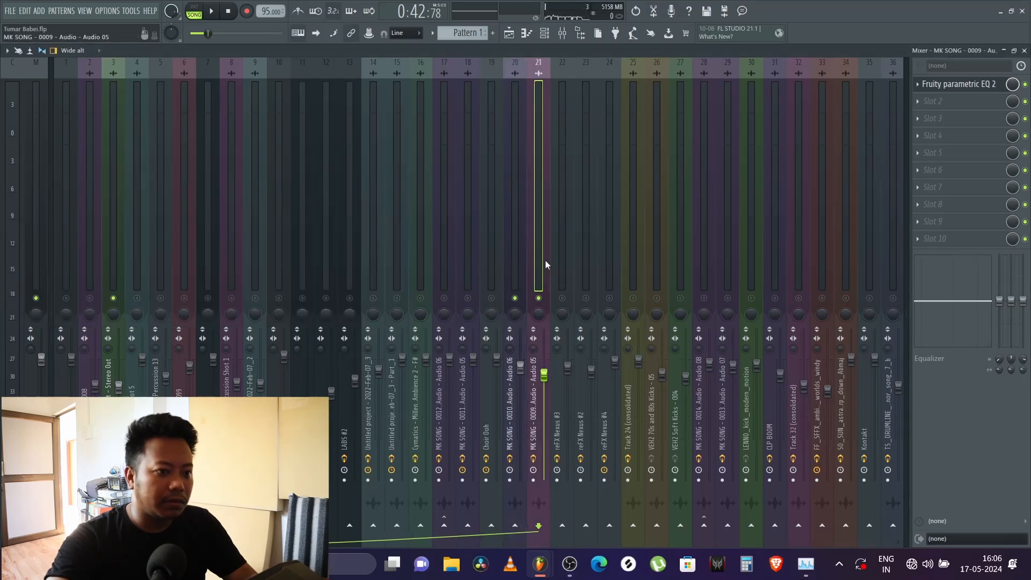
pyautogui.click(994, 86)
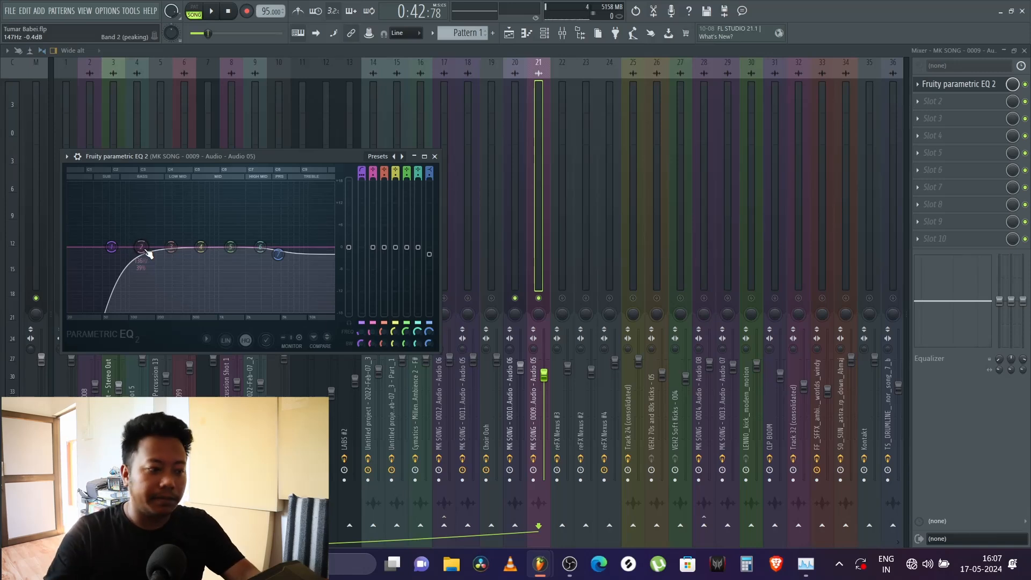
pyautogui.press('space')
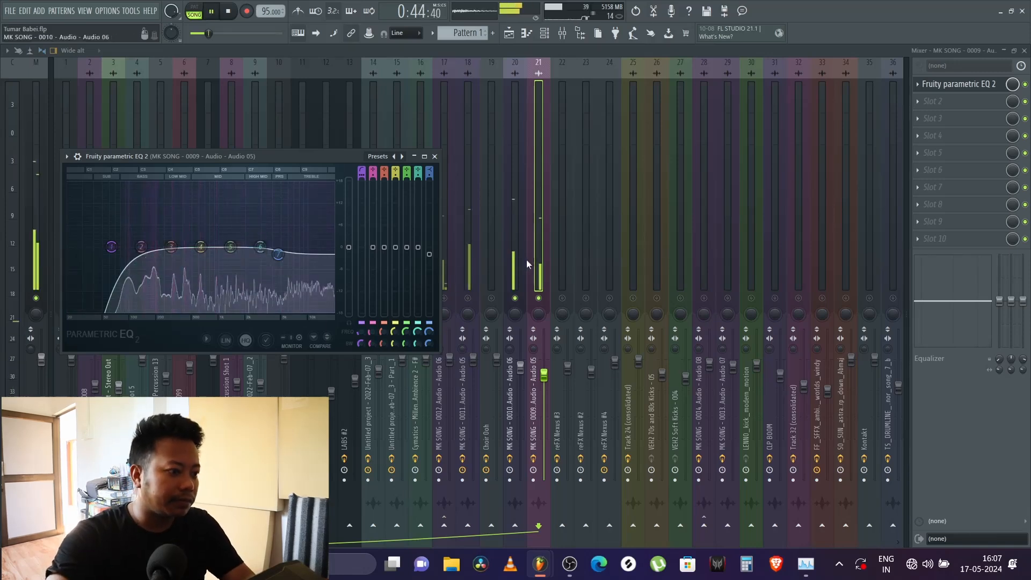
pyautogui.click(514, 267)
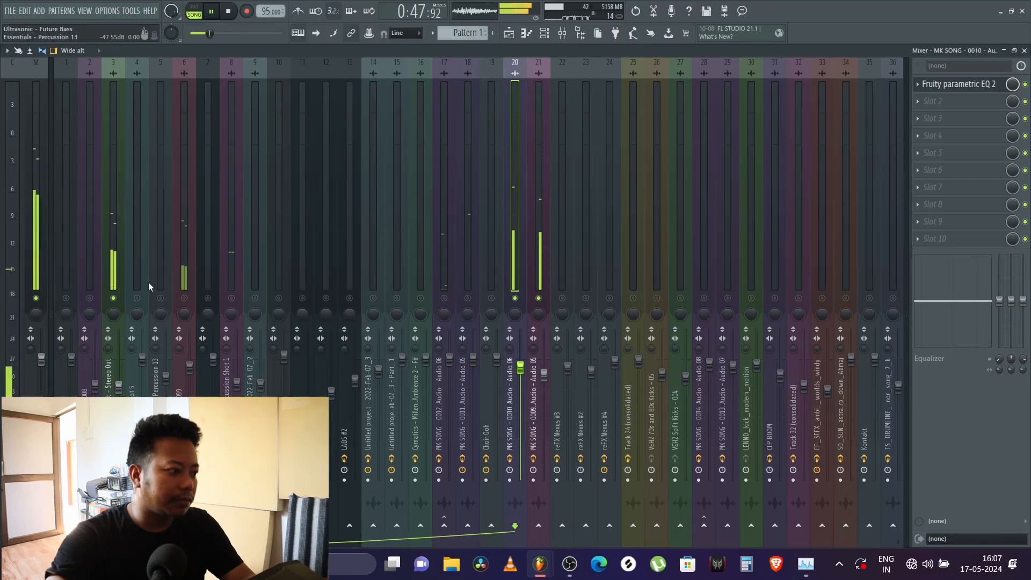
pyautogui.press('space')
# Step: Point out the Stereo Out track 3 that track 20 routes to, and replay the soloed guitar tracks briefly
pyautogui.click(113, 283)
pyautogui.click(516, 274)
pyautogui.press('space')
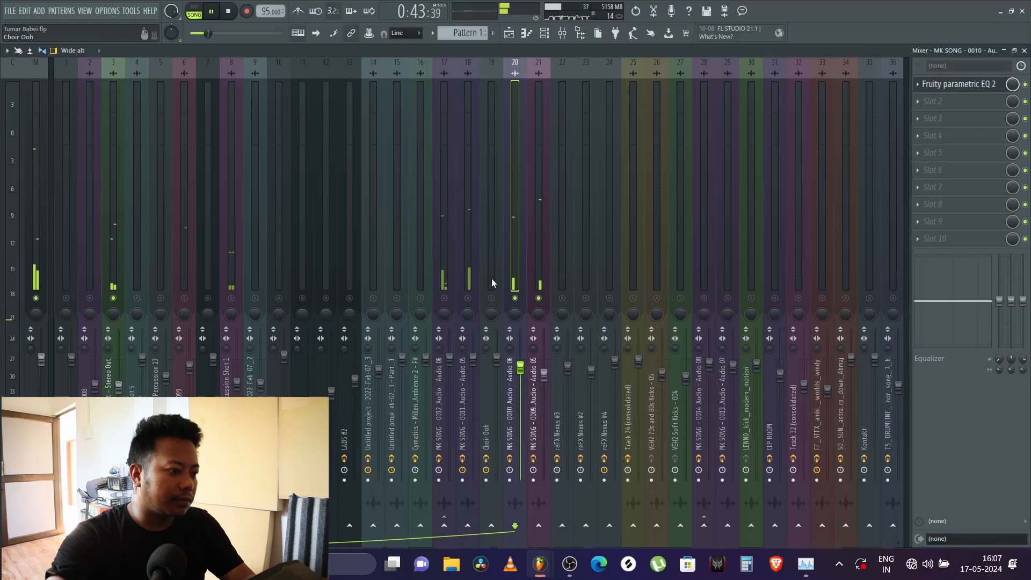
pyautogui.press('space')
# Step: Unmute mixer tracks 18 and 17, MK SONG - 0011 and MK SONG - 0012, alongside the soloed guitar tracks
pyautogui.click(469, 272)
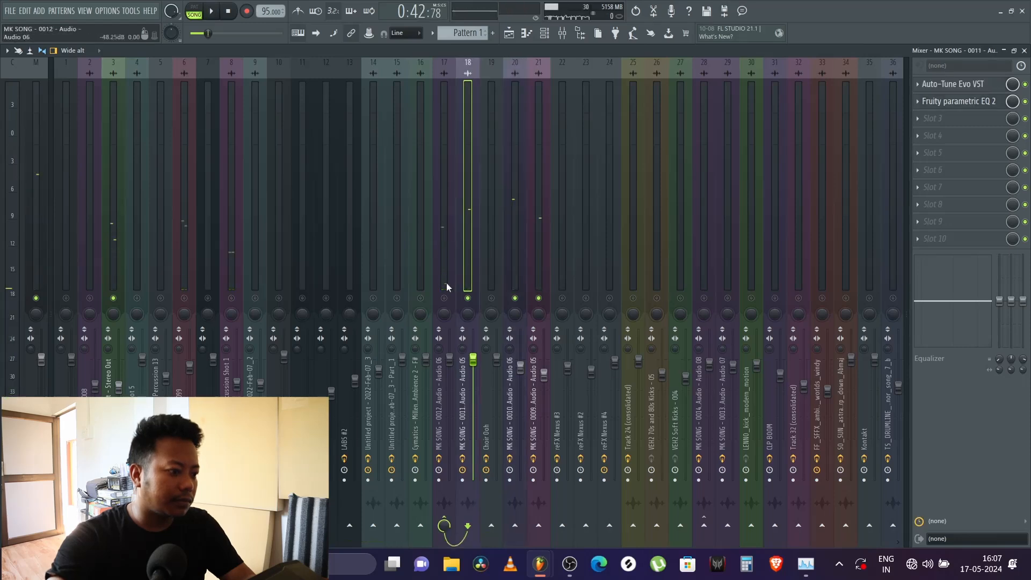
pyautogui.click(447, 283)
pyautogui.click(444, 298)
pyautogui.click(460, 272)
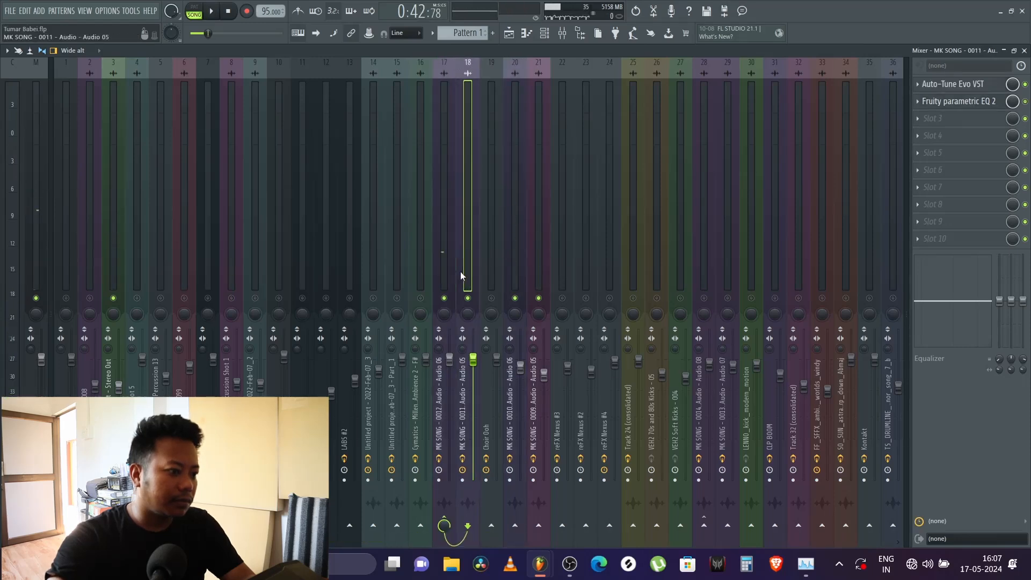
# Step: Mute tracks 20 and 21, and compare tracks 17 and 18 on their own during playback
pyautogui.press('space')
pyautogui.click(440, 273)
pyautogui.click(469, 273)
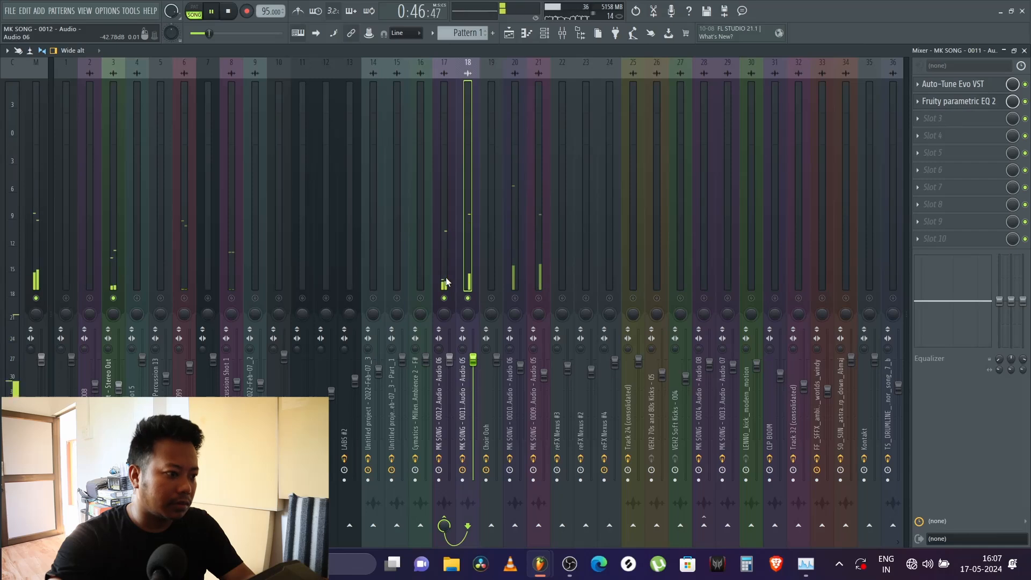
pyautogui.click(445, 276)
pyautogui.click(468, 279)
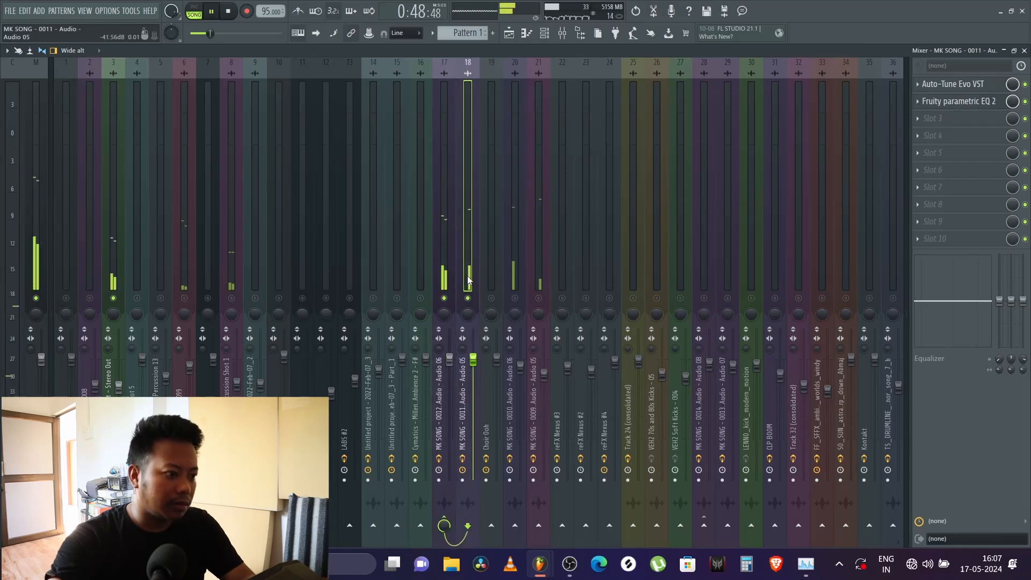
pyautogui.press('space')
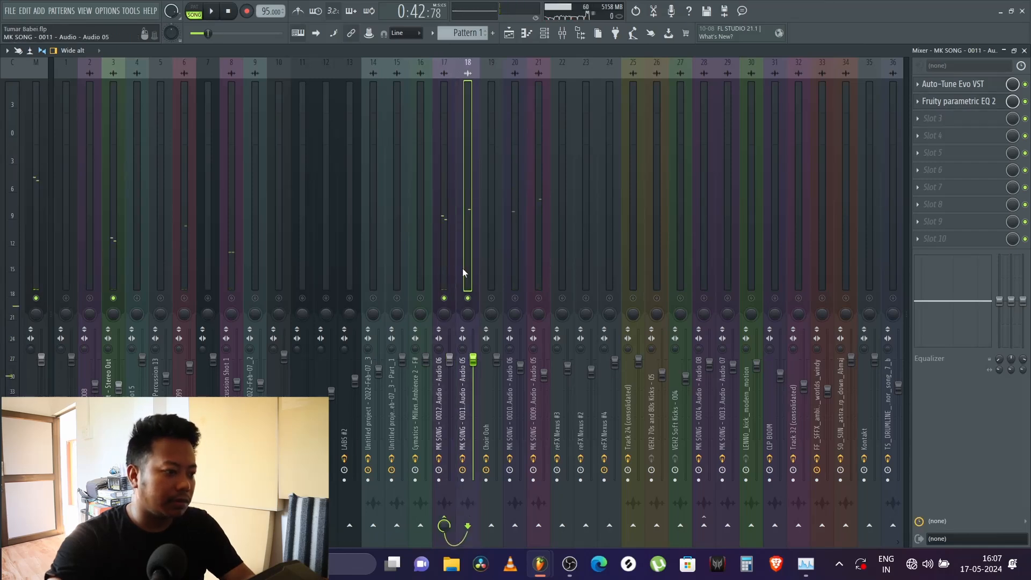
# Step: Switch between tracks 17 and 18, and replay them with the effects chain of track 17 shown
pyautogui.click(447, 270)
pyautogui.click(467, 266)
pyautogui.click(445, 269)
pyautogui.press('space')
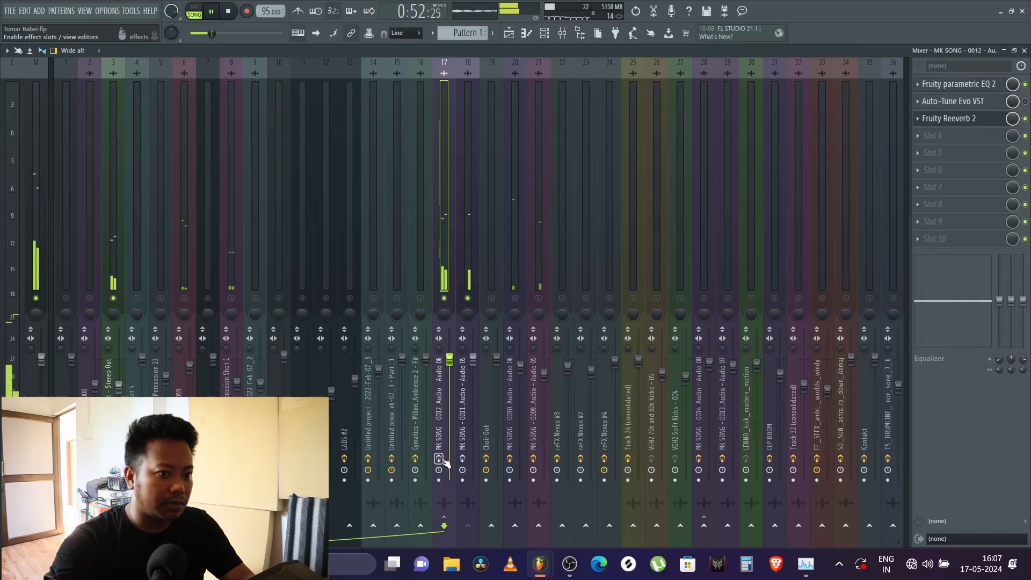
pyautogui.press('space')
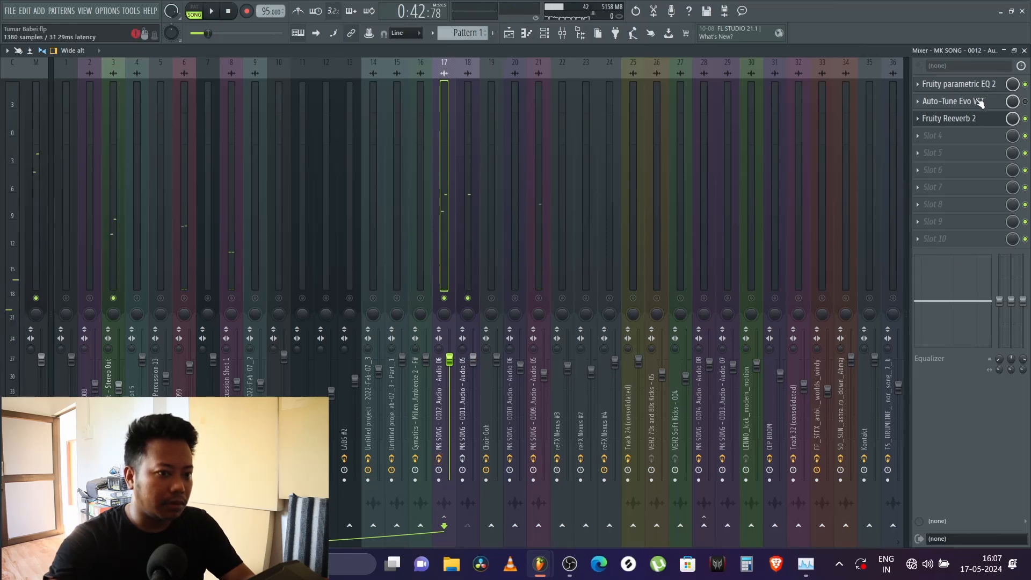
# Step: Check the Fruity parametric EQ 2 on track 18, MK SONG - 0011, and play the soloed tracks briefly
pyautogui.click(472, 260)
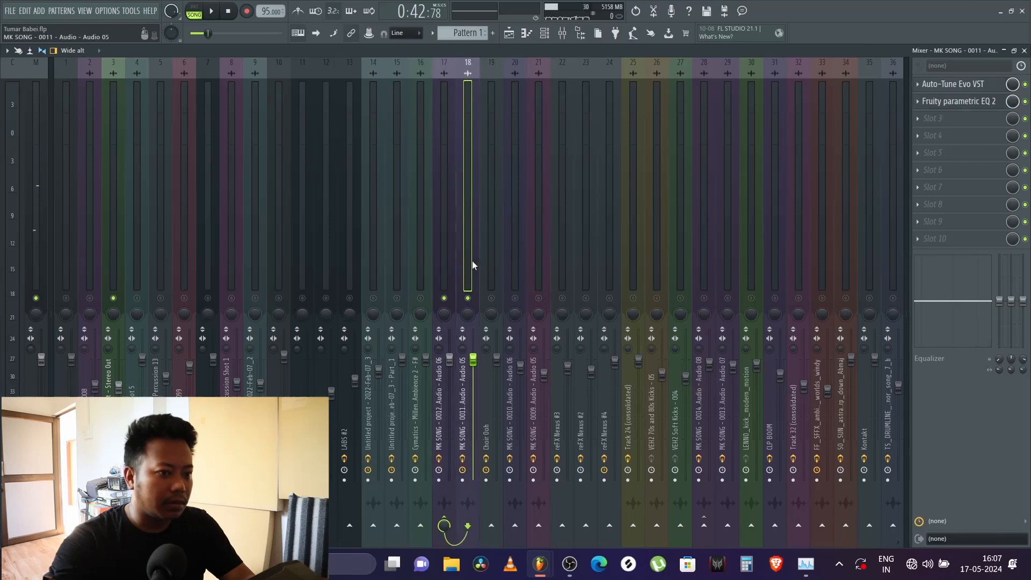
pyautogui.click(970, 101)
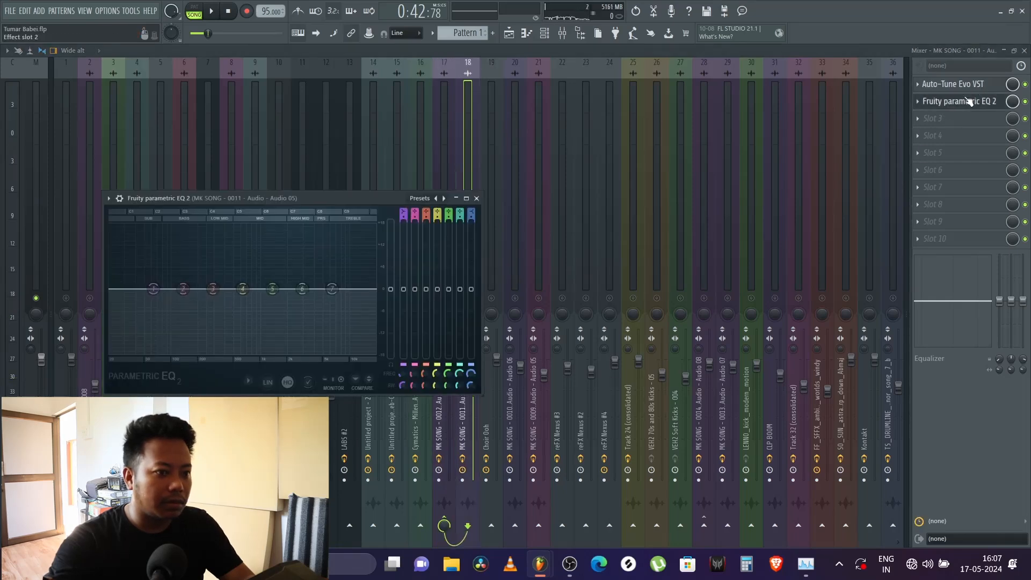
pyautogui.click(969, 101)
pyautogui.press('space')
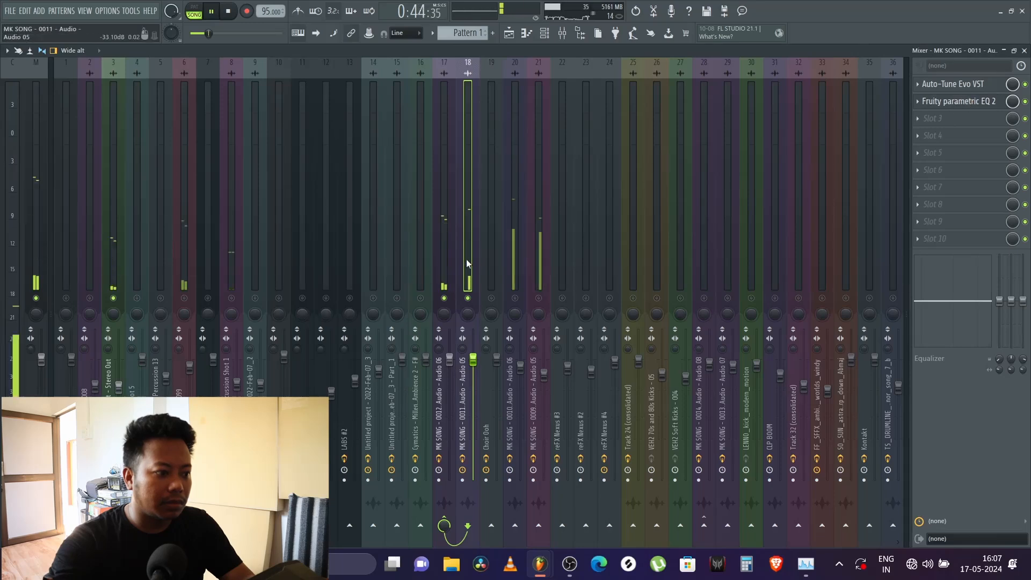
pyautogui.press('space')
pyautogui.press('space')
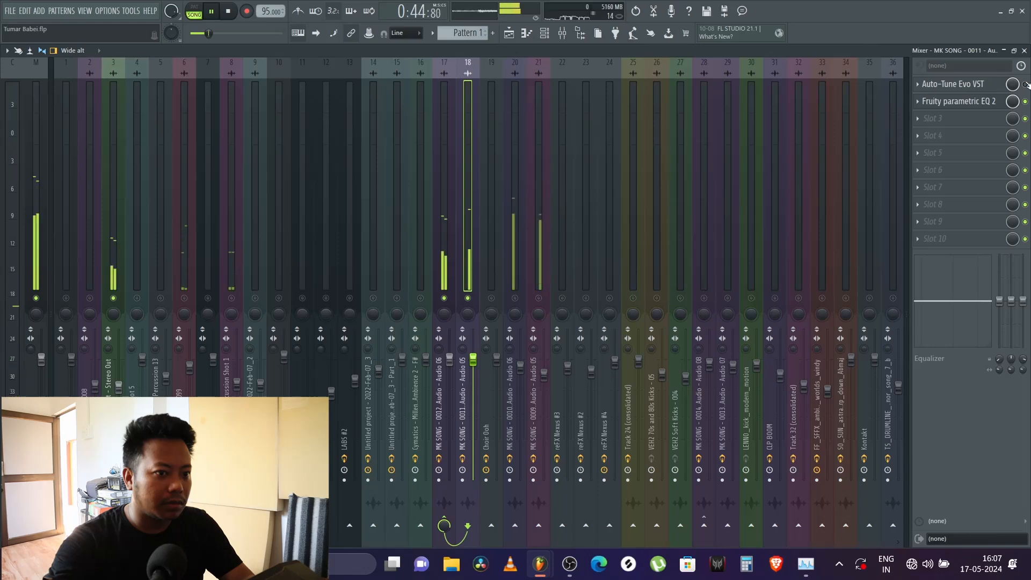
# Step: Audition track 18 with Auto-Tune Evo VST bypassed, re-enable it, and view the track's EQ spectrum during playback
pyautogui.press('space')
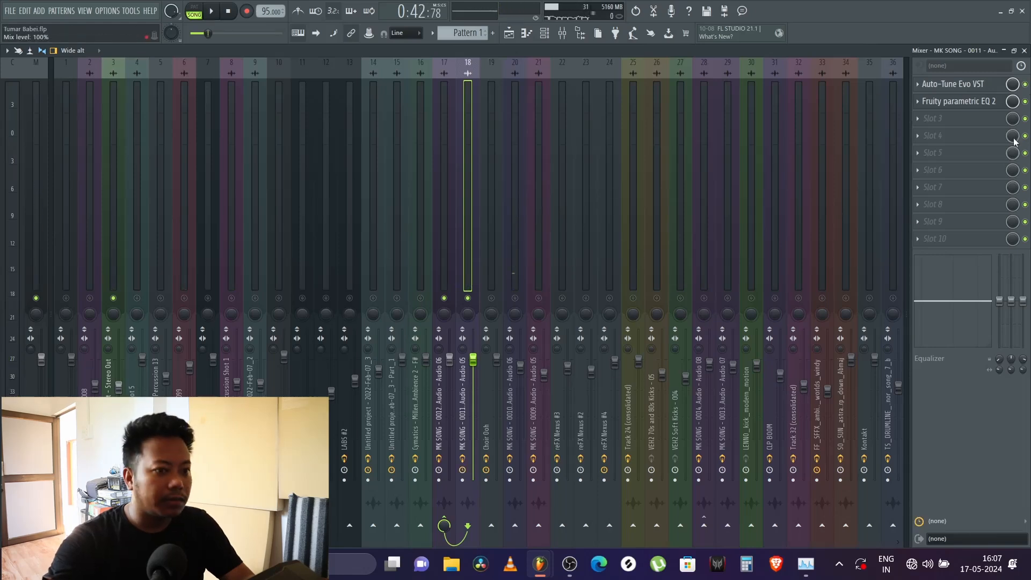
pyautogui.click(991, 102)
pyautogui.press('space')
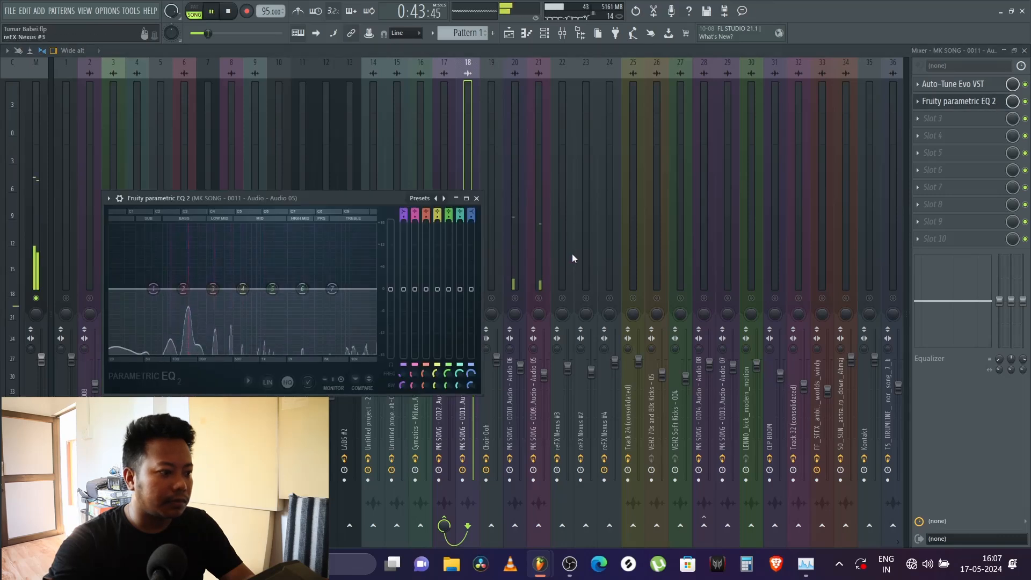
pyautogui.click(970, 103)
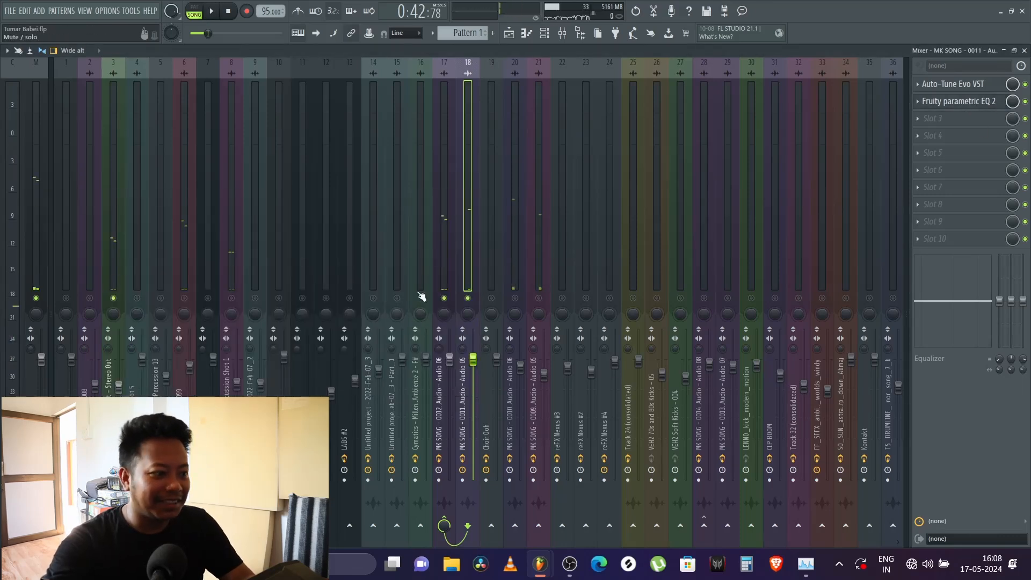
# Step: Examine the Fruity parametric EQ 2 curve on track 17, MK SONG - 0012, over two playbacks, and close the EQ
pyautogui.click(438, 270)
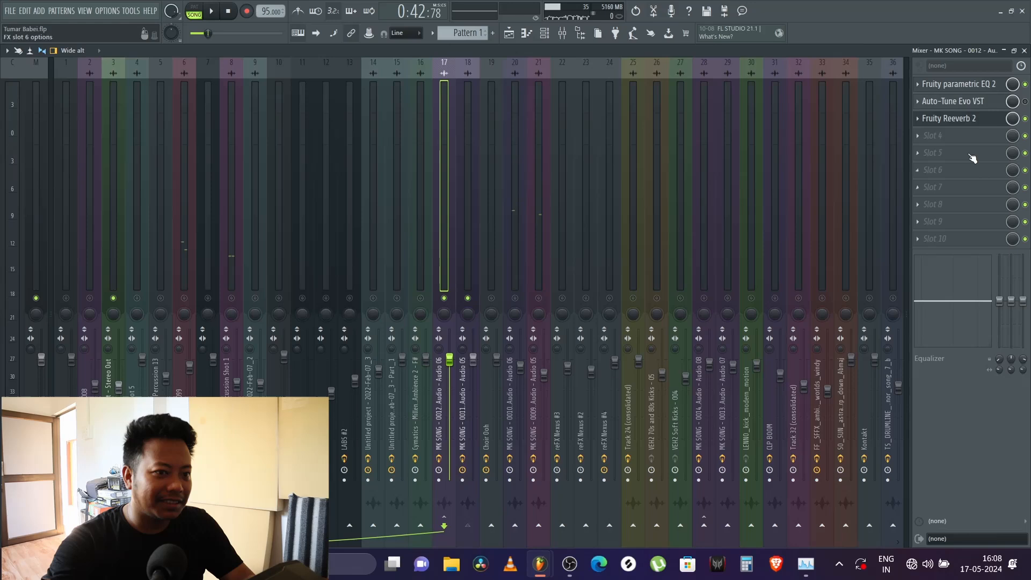
pyautogui.click(986, 86)
pyautogui.press('space')
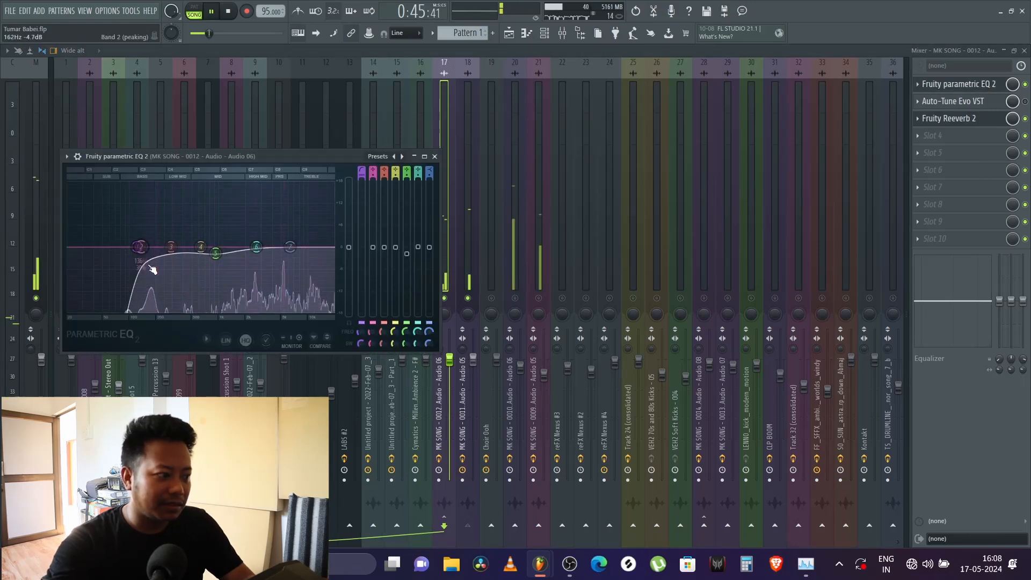
pyautogui.press('space')
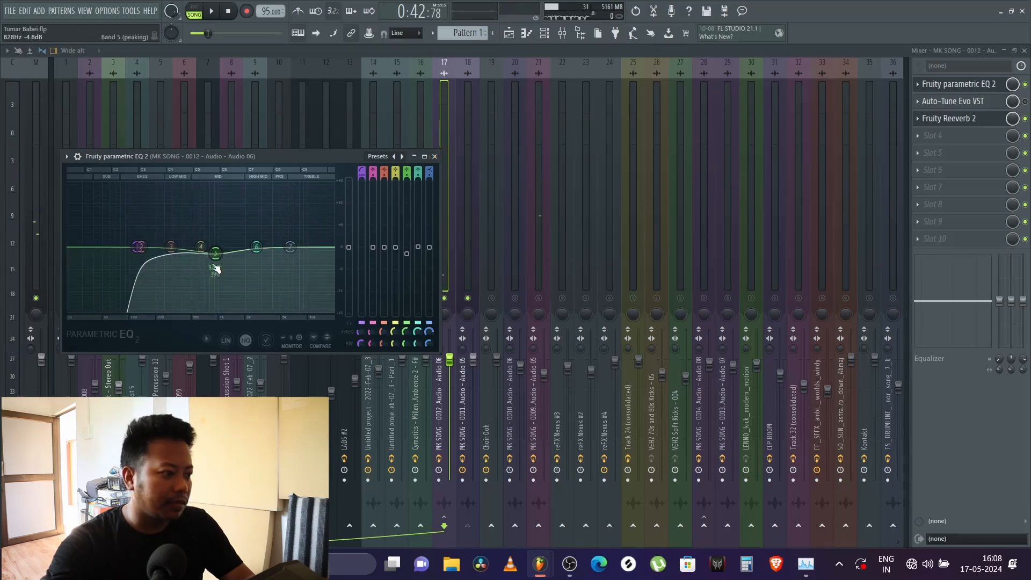
pyautogui.press('space')
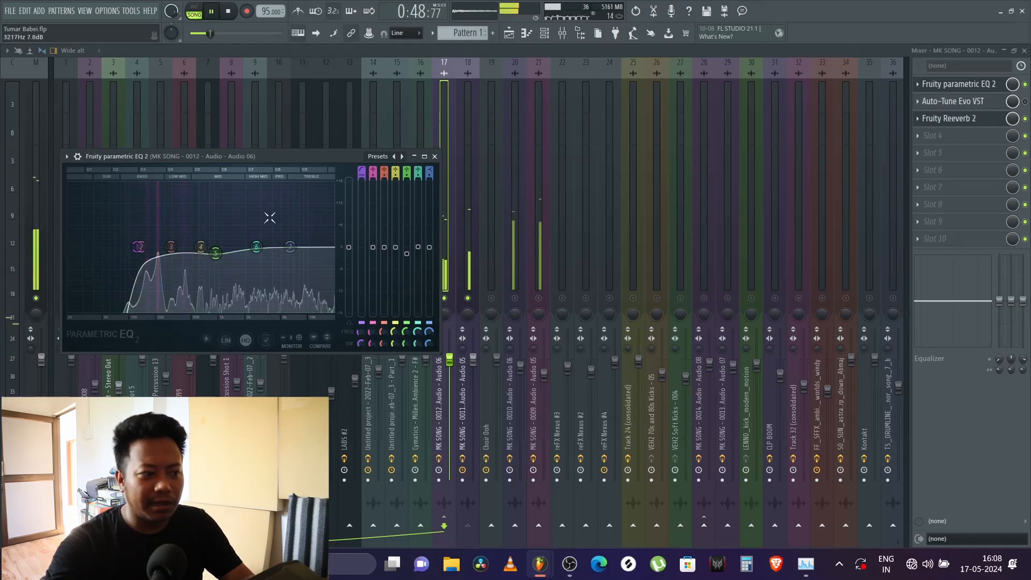
pyautogui.click(434, 156)
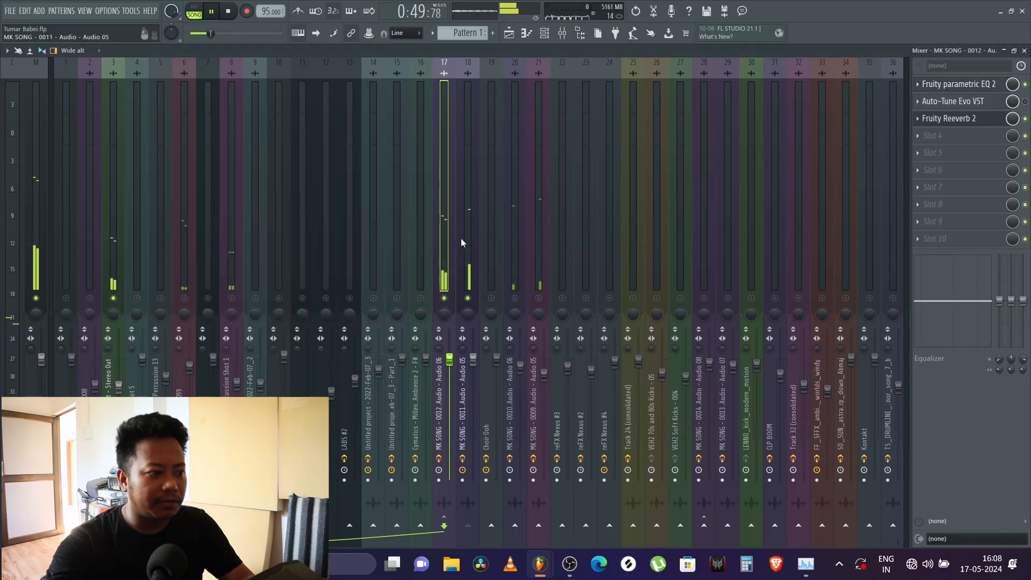
# Step: Unmute all mixer tracks, and solo percussion tracks 6 and 8 together during playback
pyautogui.click(493, 299)
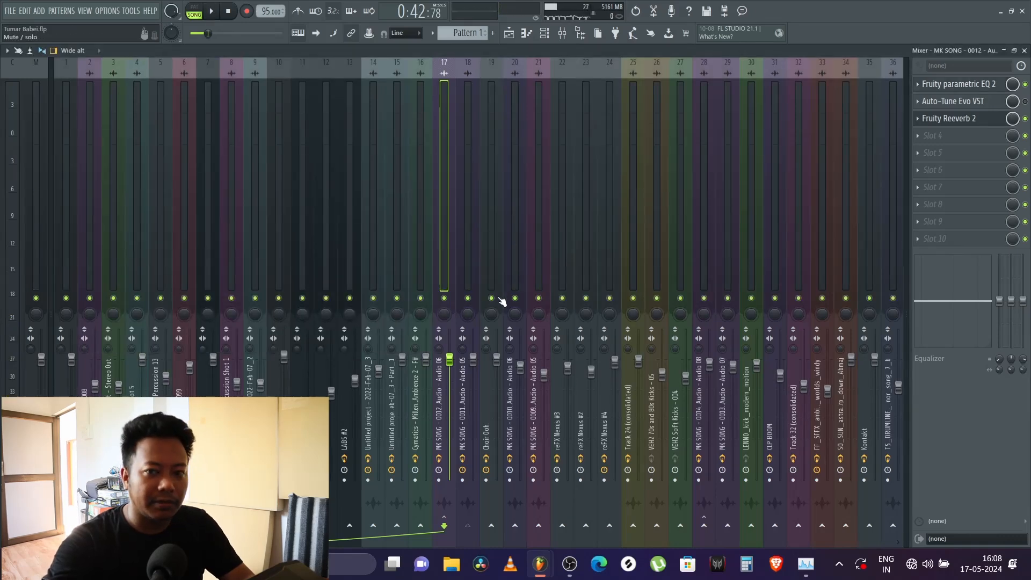
pyautogui.press('space')
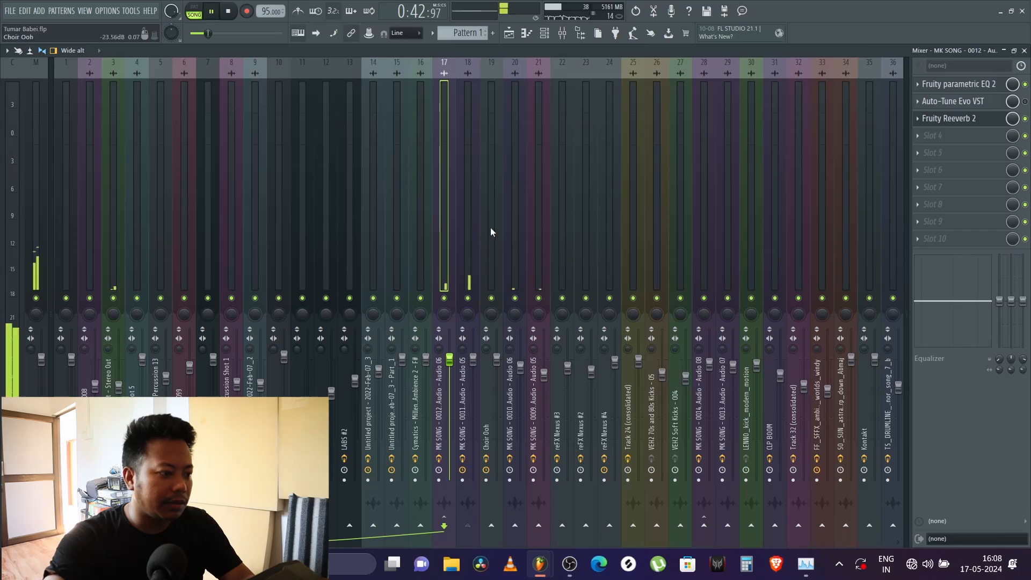
pyautogui.click(224, 275)
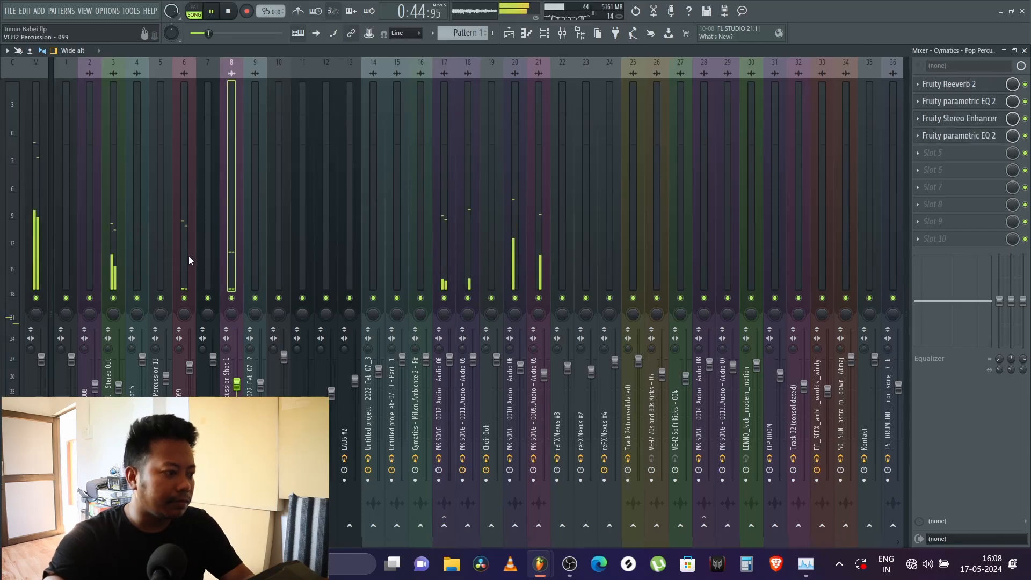
pyautogui.rightClick(184, 298)
pyautogui.click(230, 299)
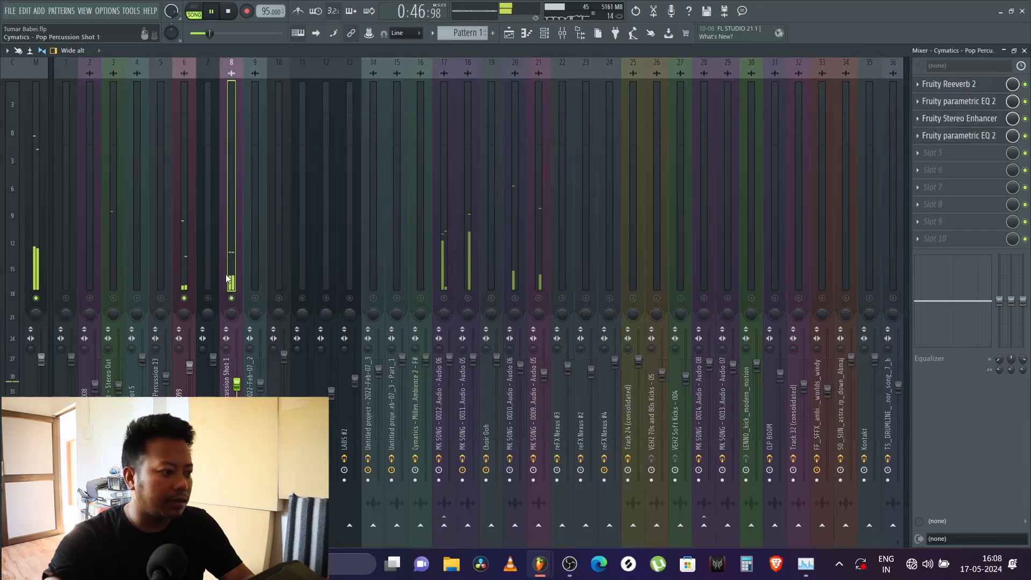
# Step: Solo percussion track 6, re-enable track 8, and examine track 8's Fruity Reeverb 2 and Fruity Stereo Enhancer during playback
pyautogui.rightClick(184, 299)
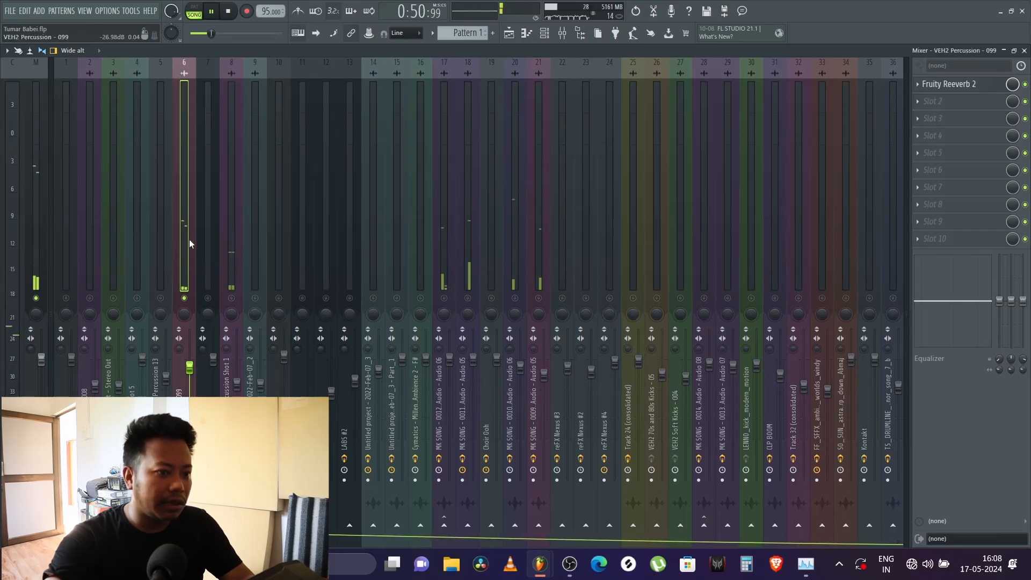
pyautogui.click(231, 299)
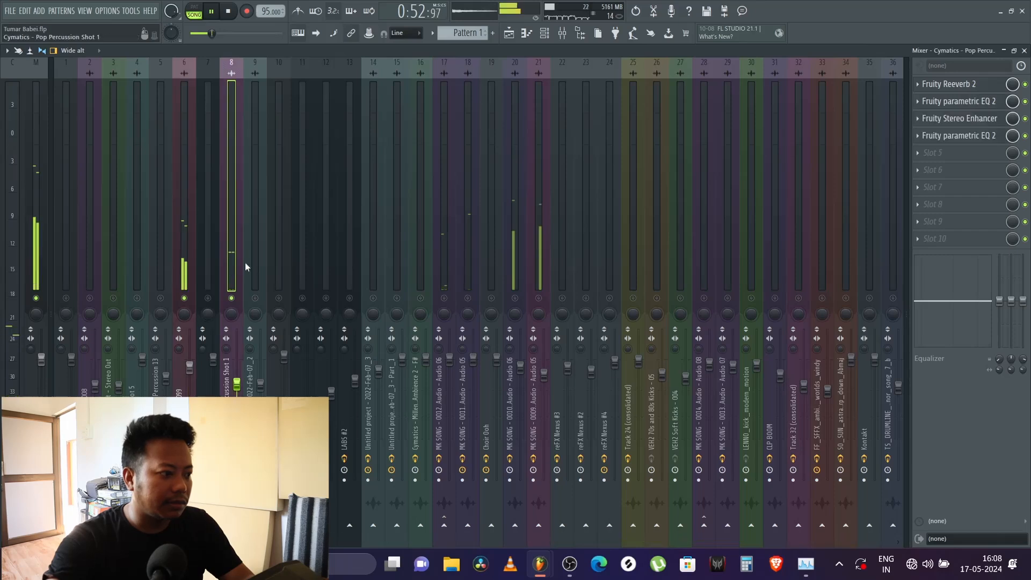
pyautogui.click(976, 86)
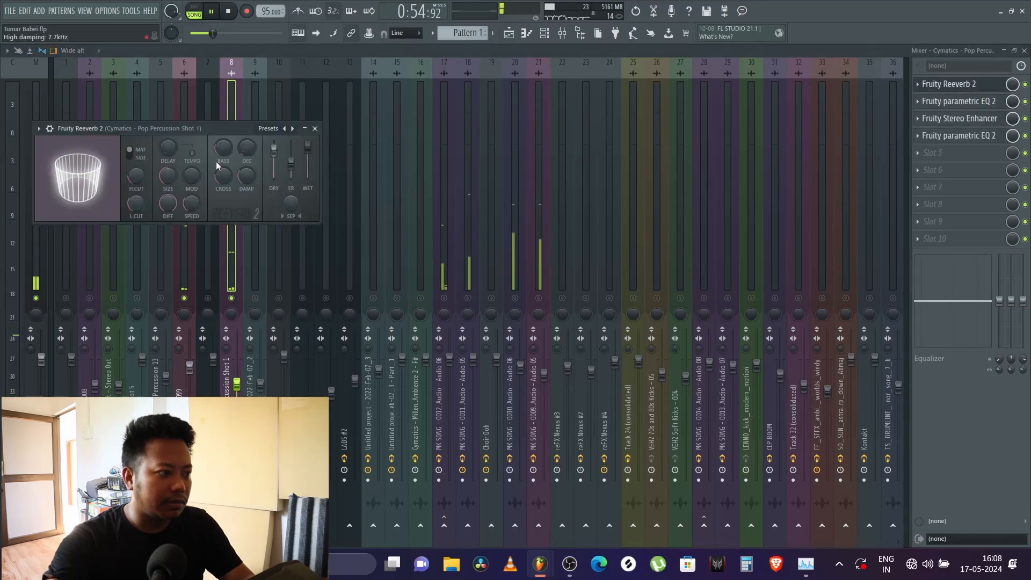
pyautogui.click(978, 119)
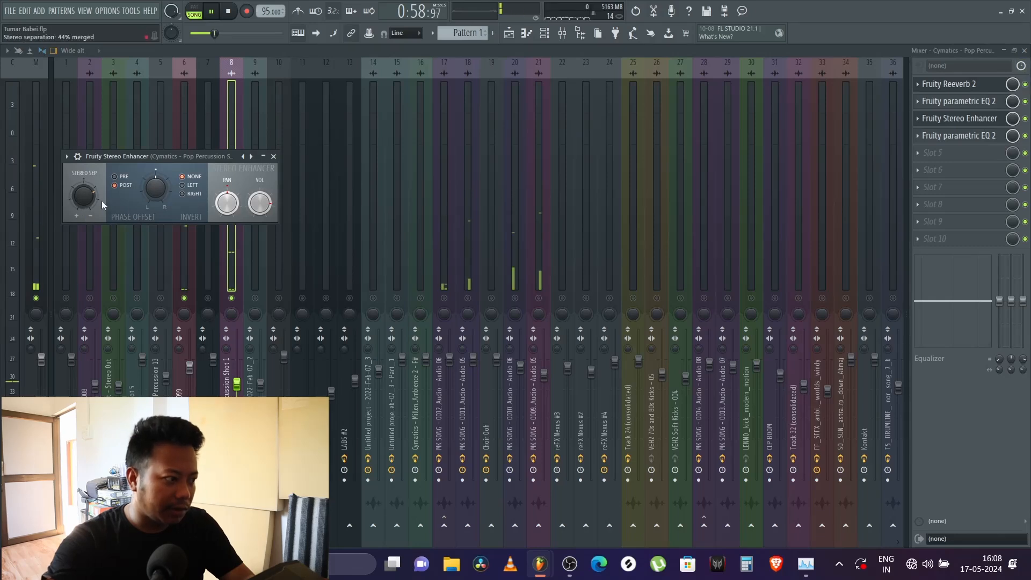
pyautogui.click(962, 84)
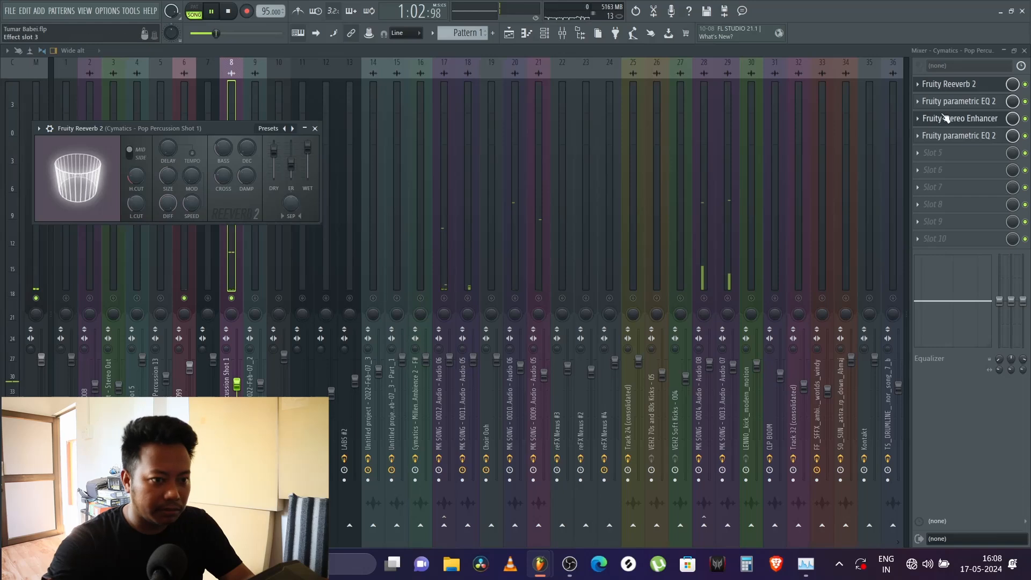
pyautogui.click(973, 119)
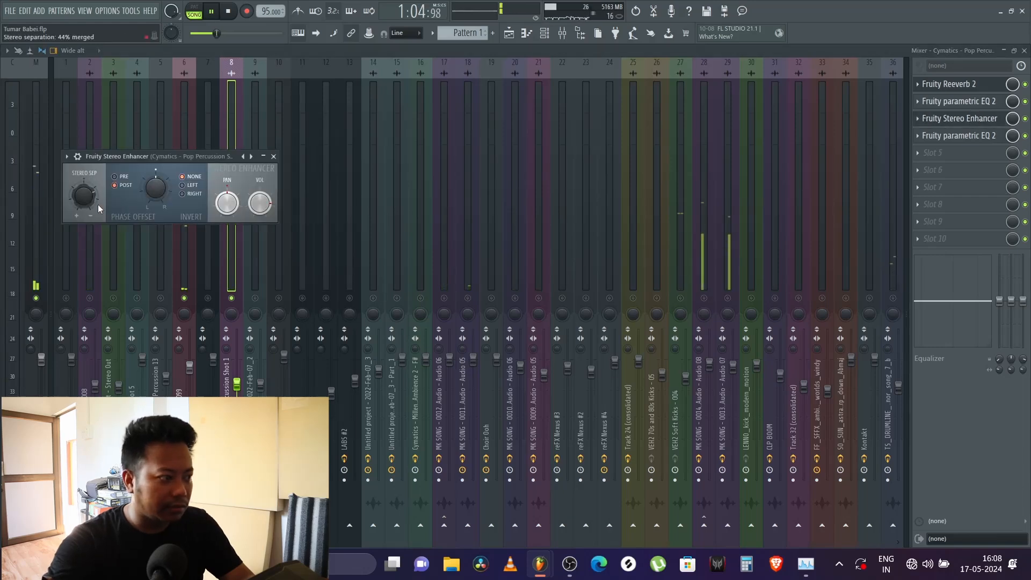
pyautogui.click(274, 157)
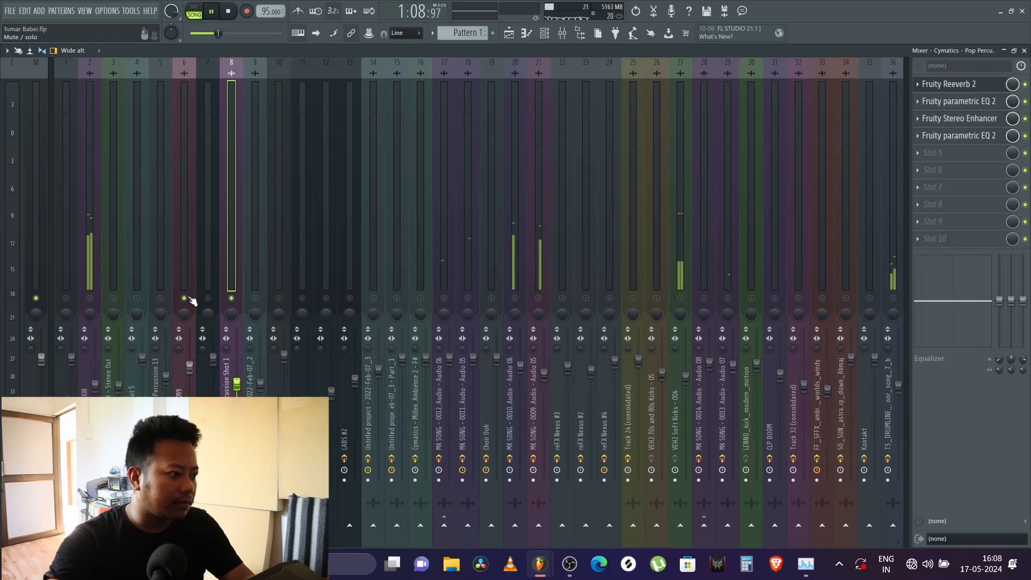
# Step: Add track 2, VEH2 Percussion - 008, to the soloed tracks and inspect its RCompressor Stereo and RBass Stereo
pyautogui.click(88, 293)
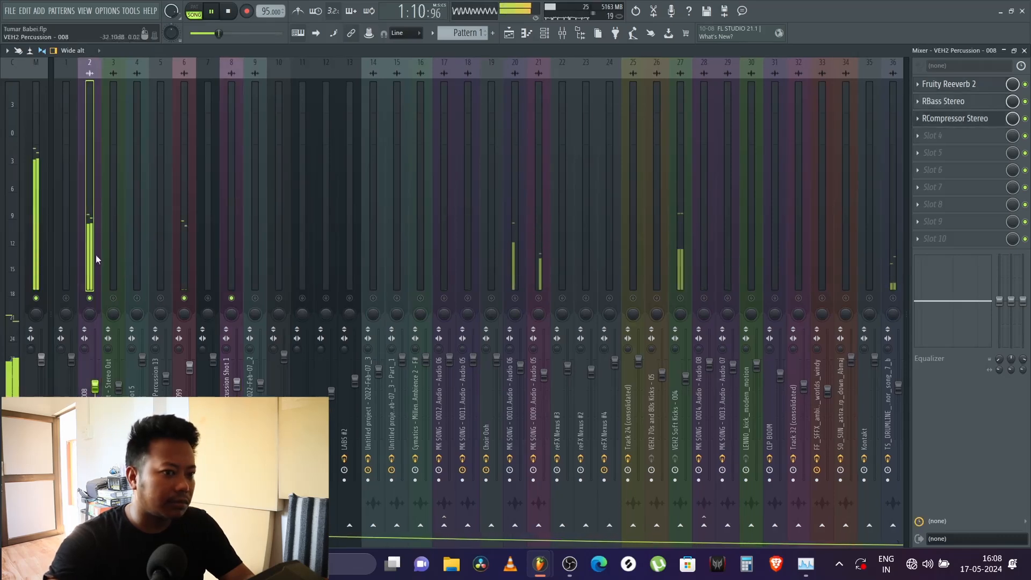
pyautogui.click(967, 120)
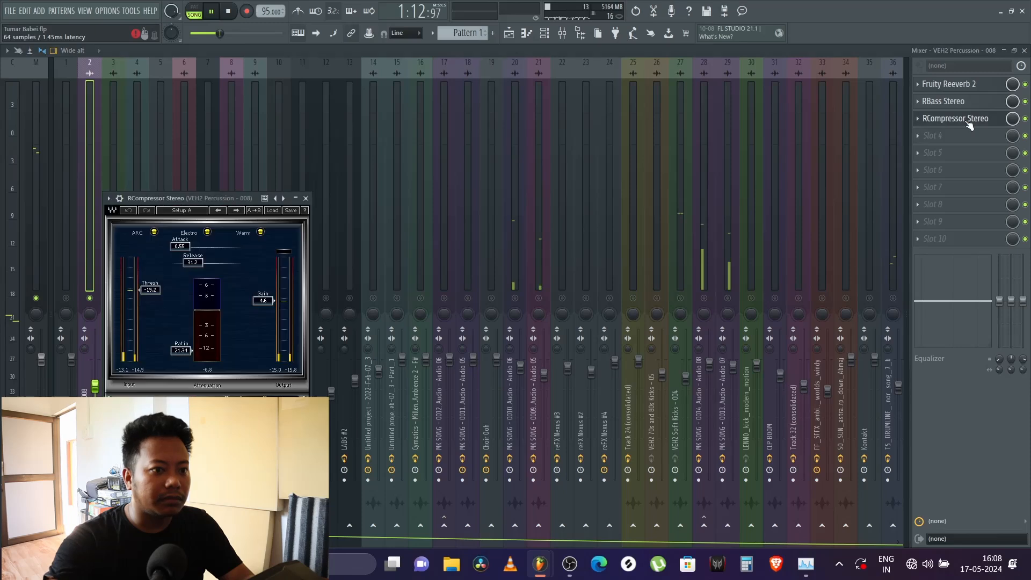
pyautogui.press('space')
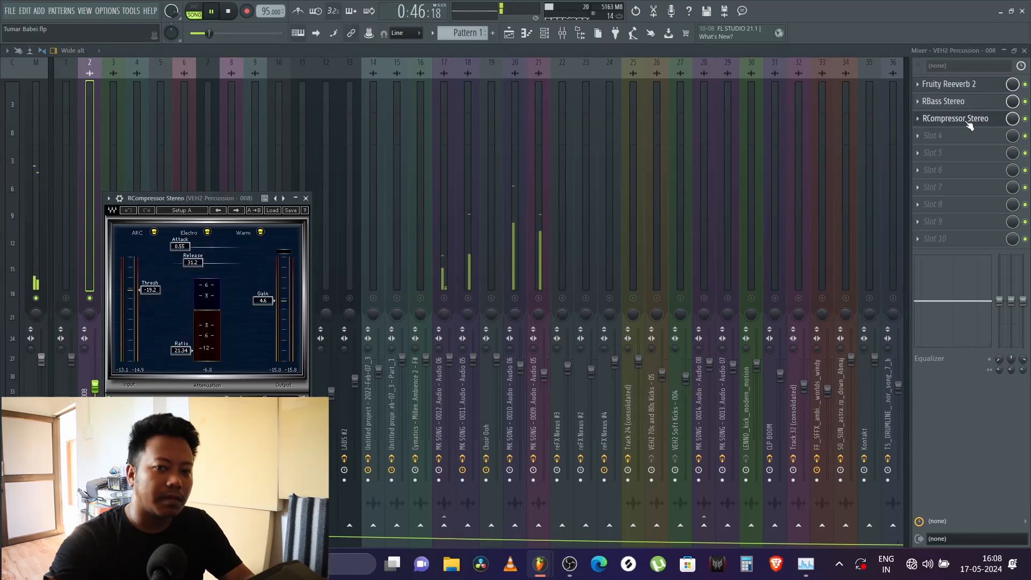
pyautogui.press('space')
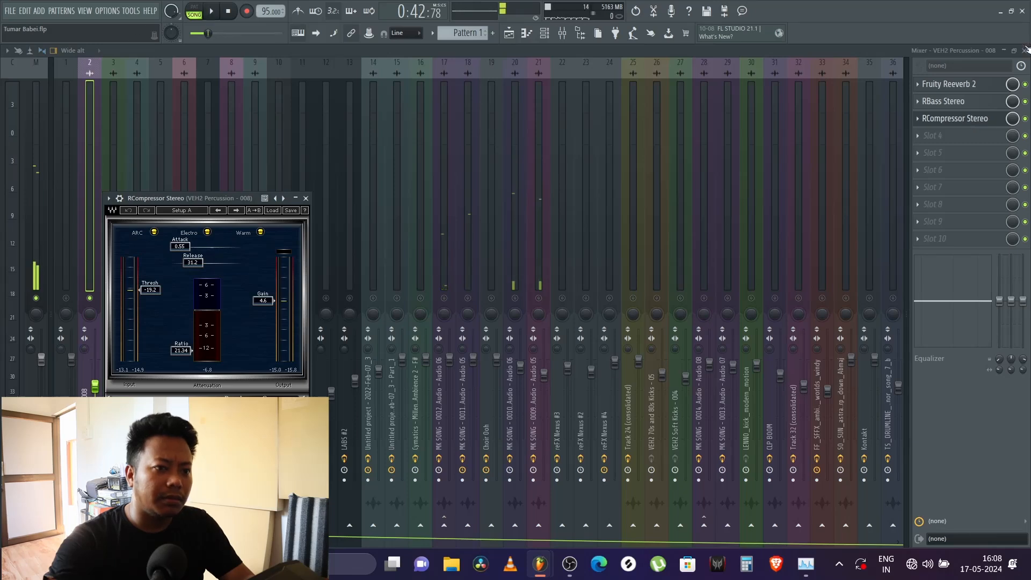
pyautogui.click(955, 107)
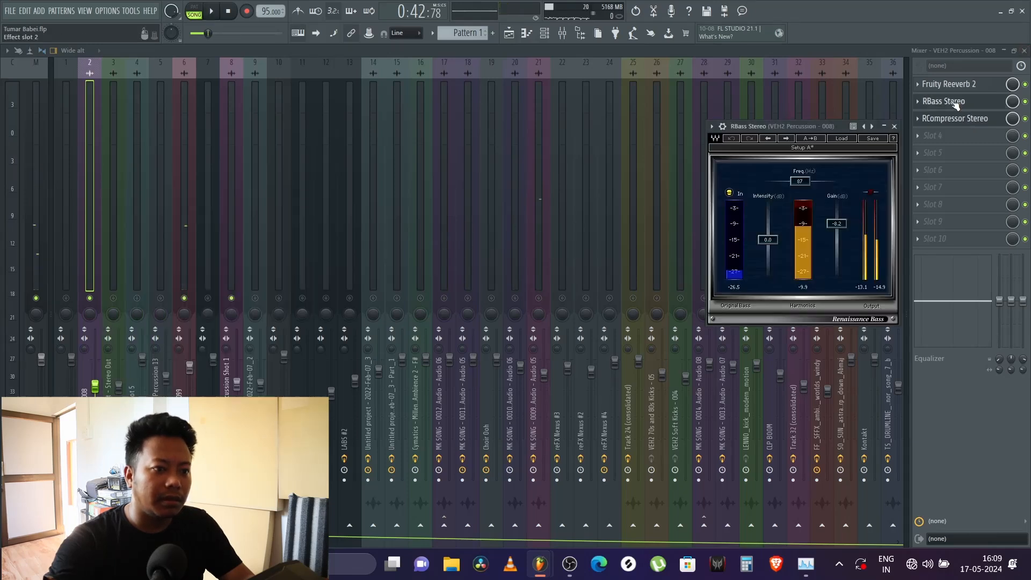
# Step: Play the arrangement from bar 19, move playback to just past bar 25, and watch the soloed percussion levels in the mixer
pyautogui.click(1024, 51)
pyautogui.click(290, 74)
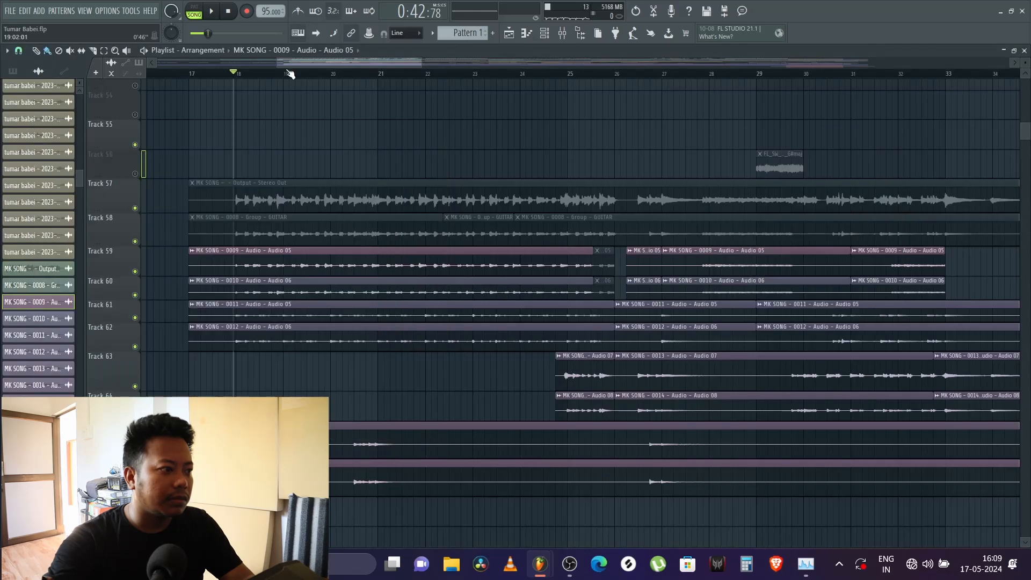
pyautogui.press('space')
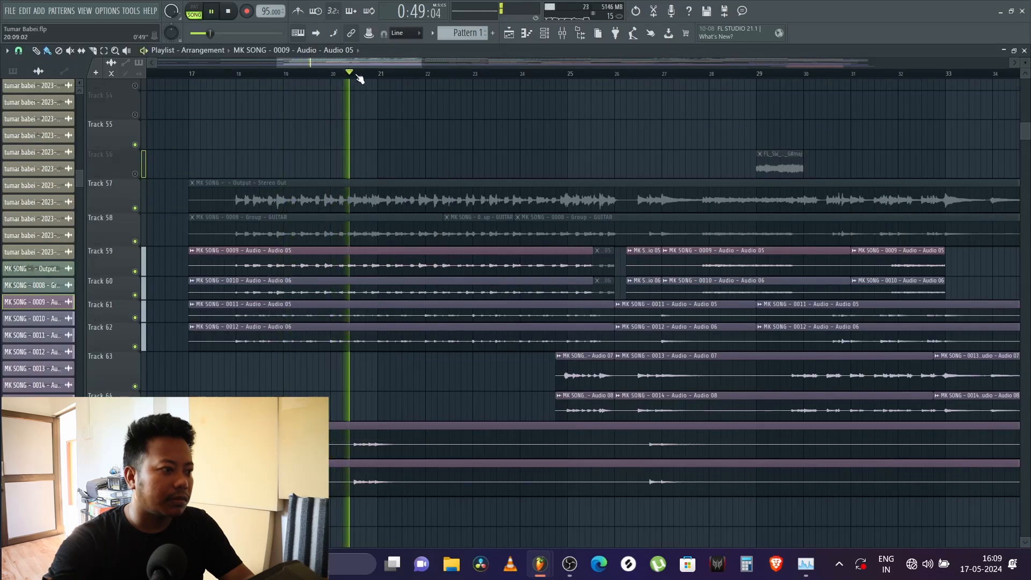
pyautogui.moveTo(395, 73); pyautogui.dragTo(605, 76)
pyautogui.click(561, 33)
pyautogui.click(562, 33)
pyautogui.click(561, 33)
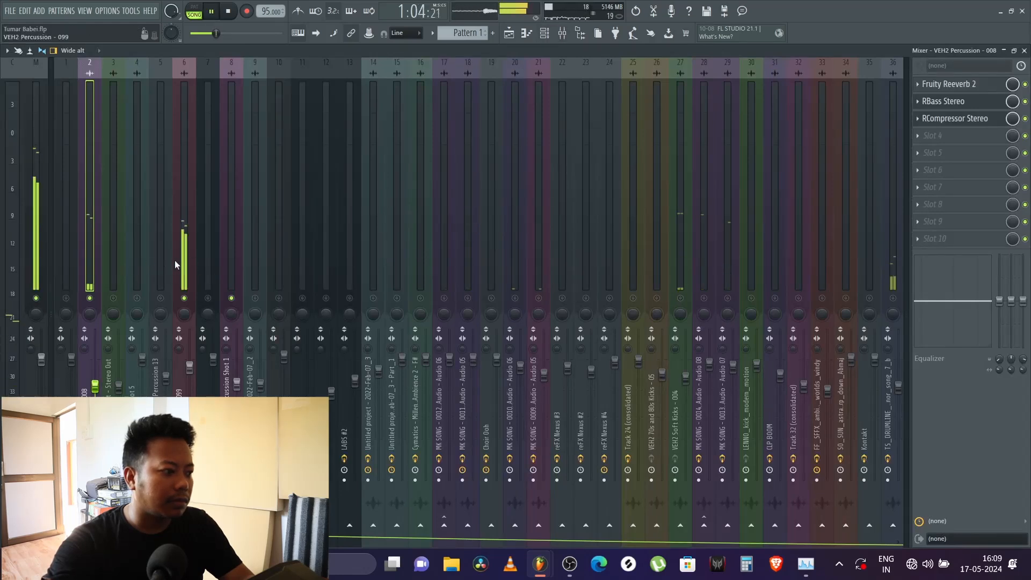
pyautogui.press('space')
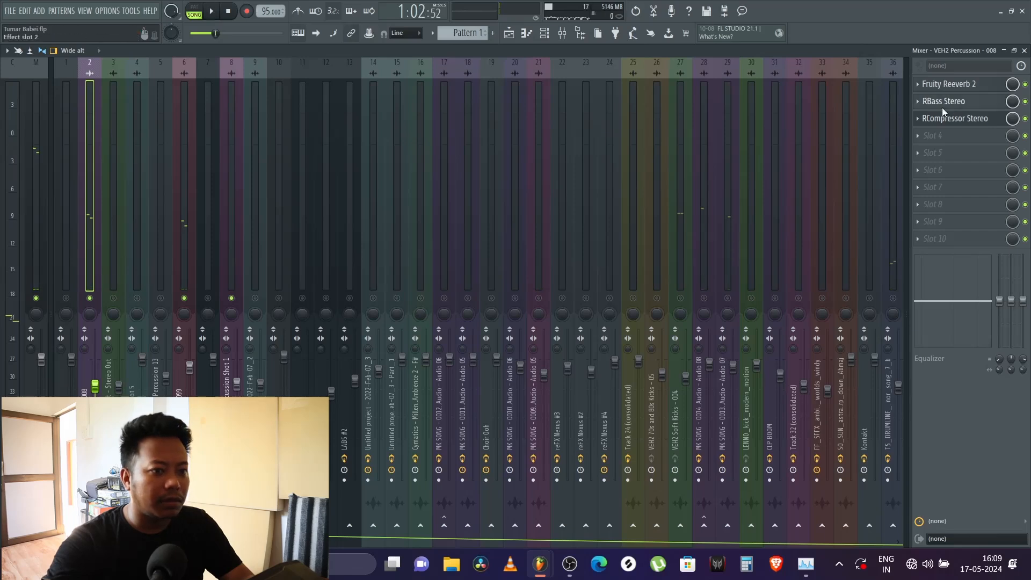
# Step: Toggle RBass Stereo on track 2 for comparison and examine the track's RCompressor Stereo settings with a short playback
pyautogui.click(946, 108)
pyautogui.click(1026, 102)
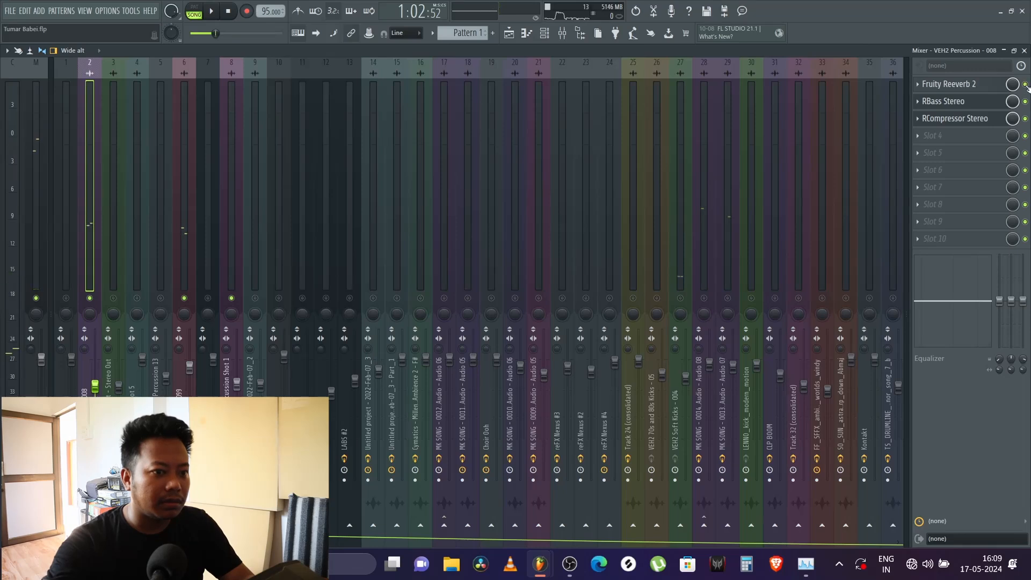
pyautogui.click(981, 119)
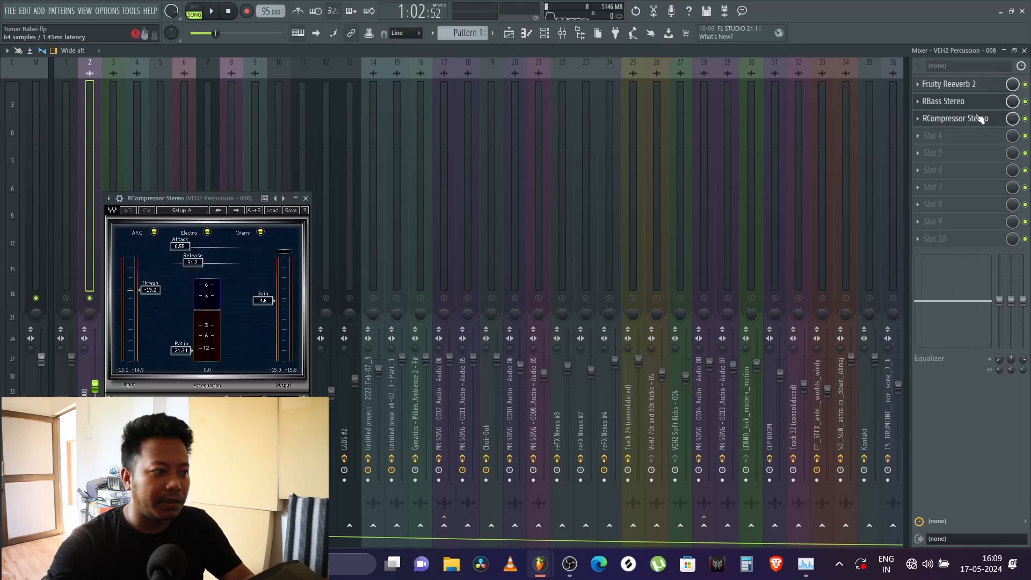
pyautogui.press('space')
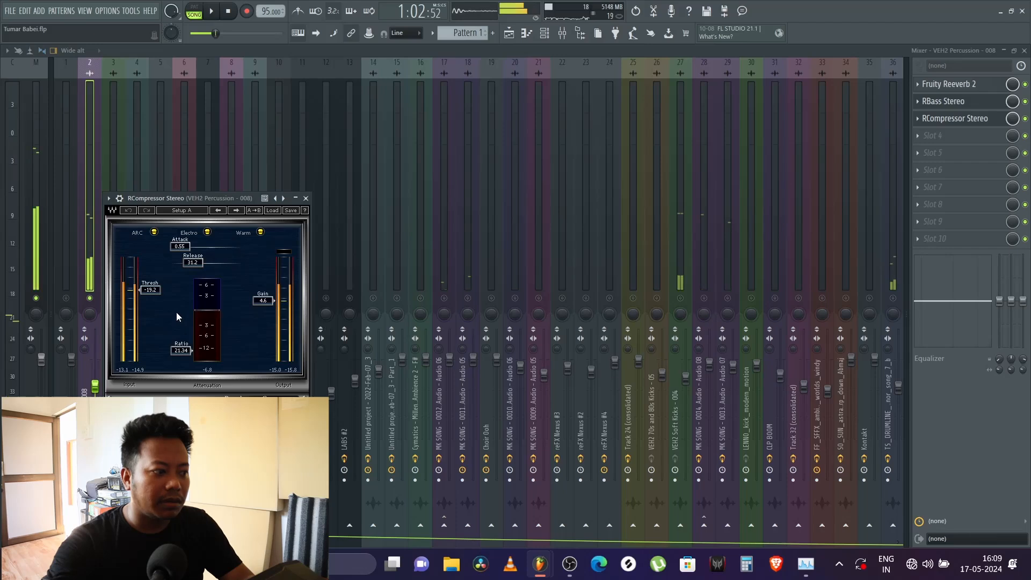
pyautogui.press('space')
pyautogui.click(306, 199)
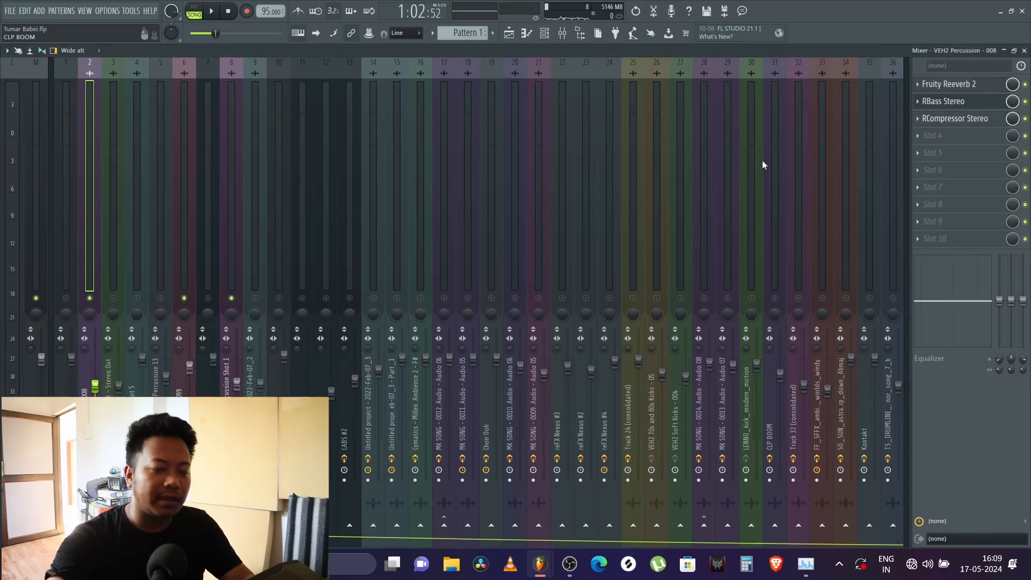
pyautogui.click(956, 119)
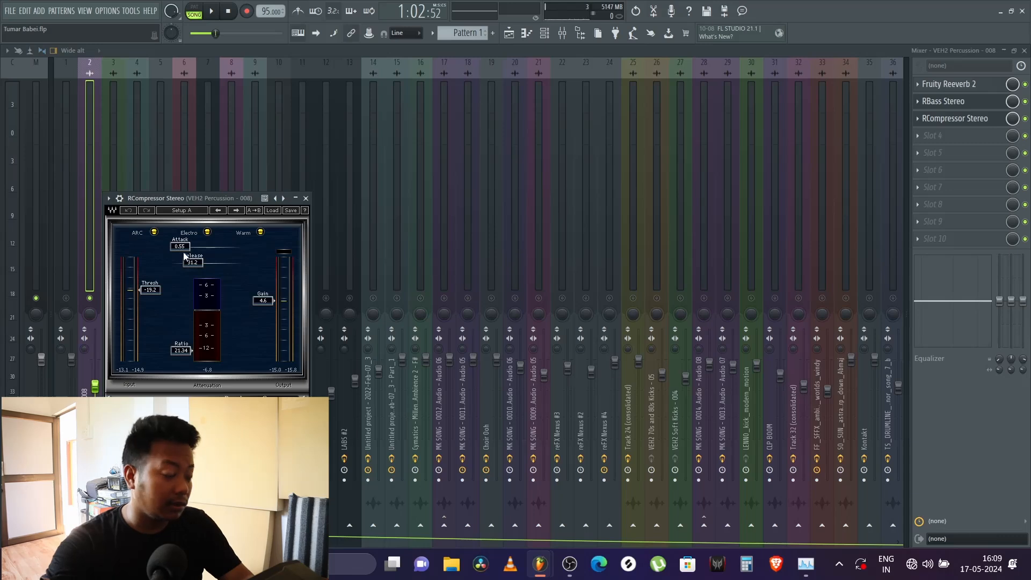
pyautogui.click(309, 197)
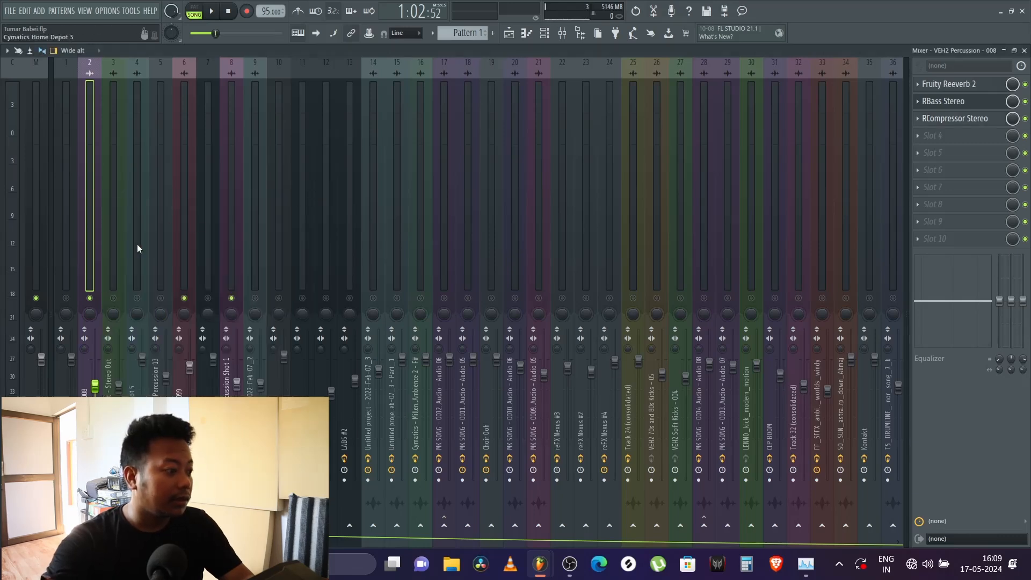
# Step: Unmute all mixer tracks, play the mix briefly, and return to the playlist
pyautogui.press('space')
pyautogui.scroll(-6, 350, 235)
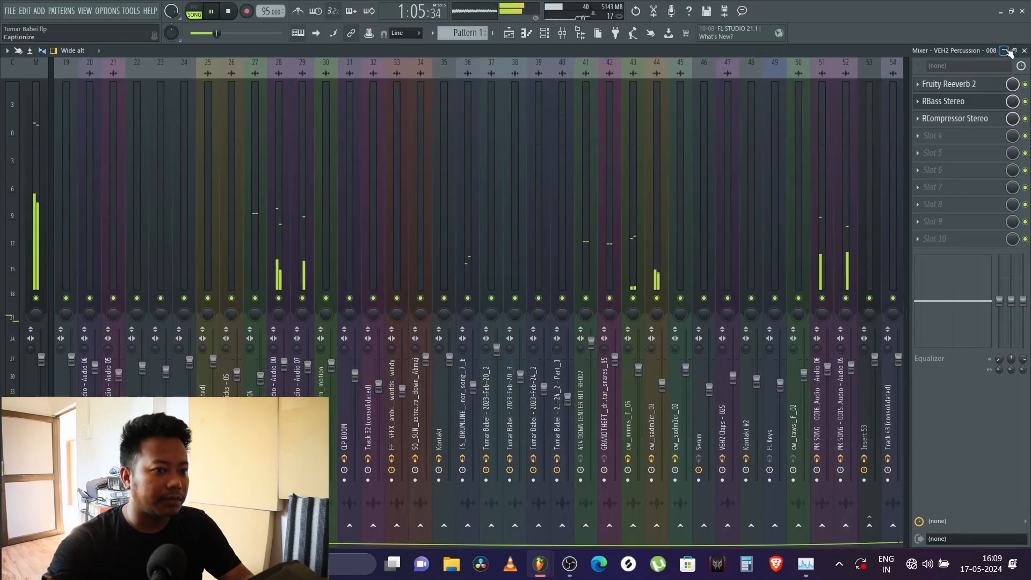
pyautogui.click(1025, 51)
pyautogui.press('space')
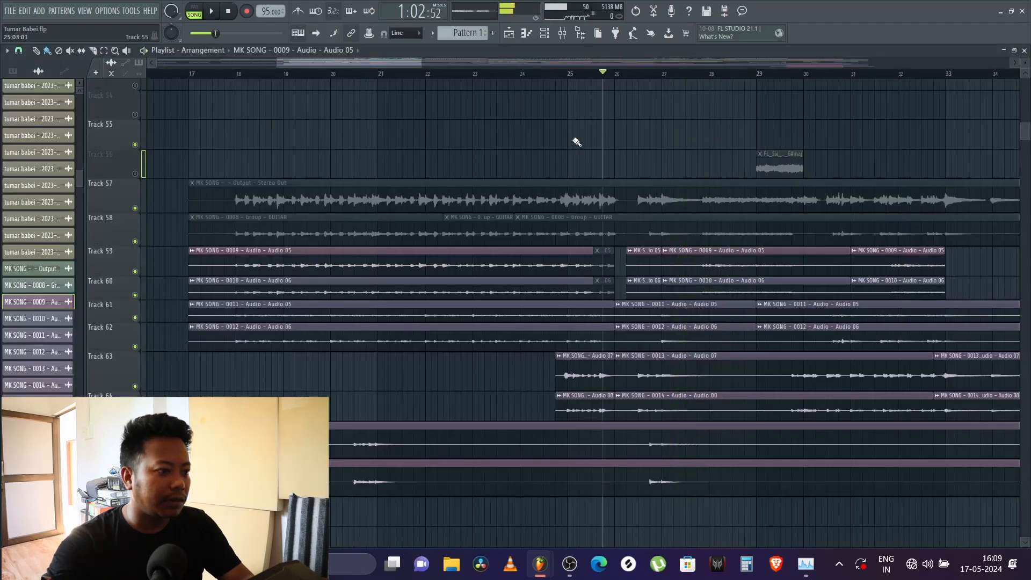
# Step: Unmute playlist Track 9, which holds the pattern clips
pyautogui.scroll(-3, 450, 82)
pyautogui.scroll(8, 433, 99)
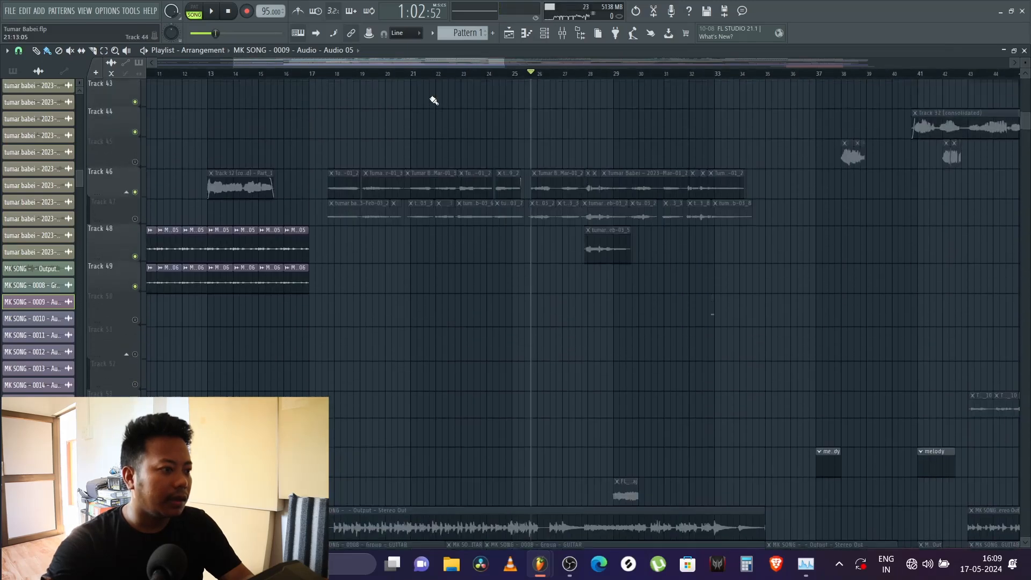
pyautogui.scroll(-6, 434, 101)
pyautogui.scroll(-10, 434, 100)
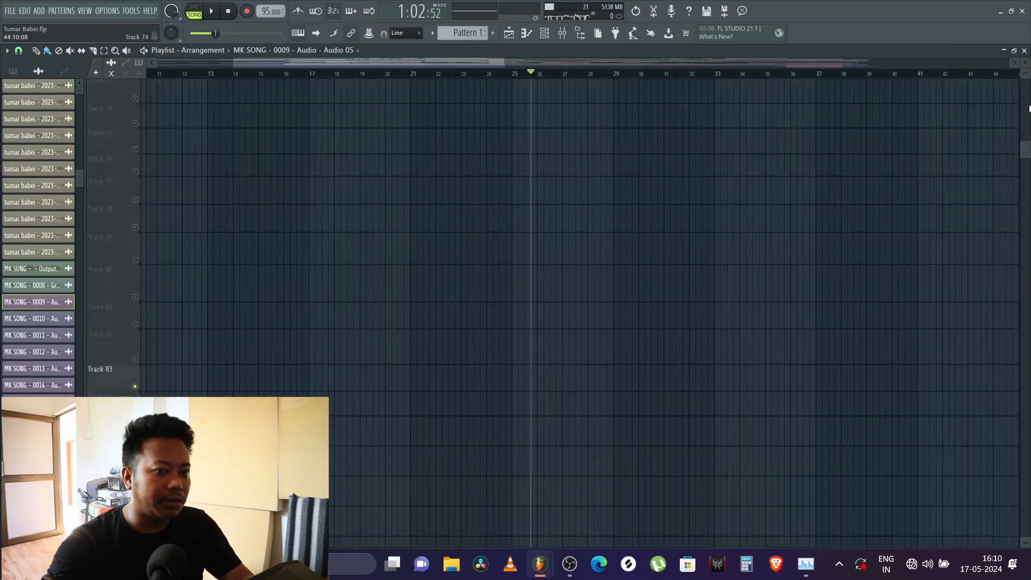
pyautogui.moveTo(1024, 151); pyautogui.dragTo(1024, 86)
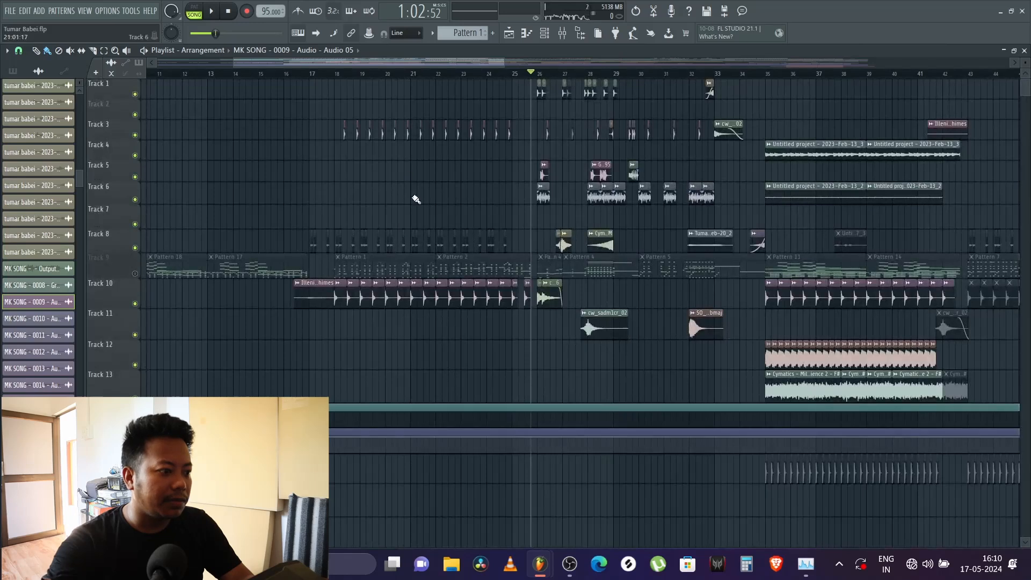
pyautogui.click(136, 275)
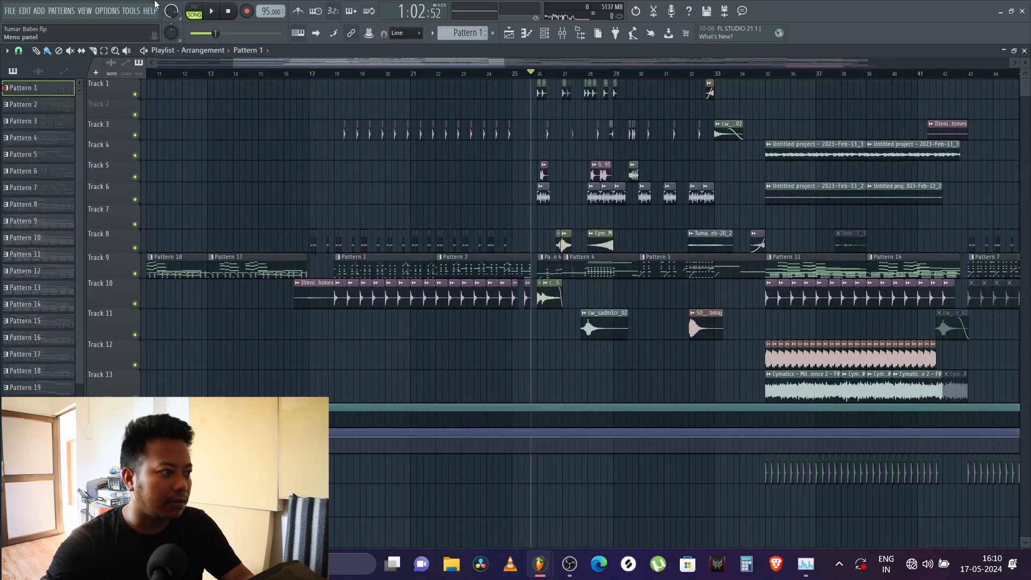
# Step: Play the arrangement from about bar 21 and listen to the pattern clips with the percussion
pyautogui.click(410, 73)
pyautogui.press('space')
pyautogui.moveTo(454, 64); pyautogui.dragTo(479, 66)
pyautogui.scroll(4, 454, 75)
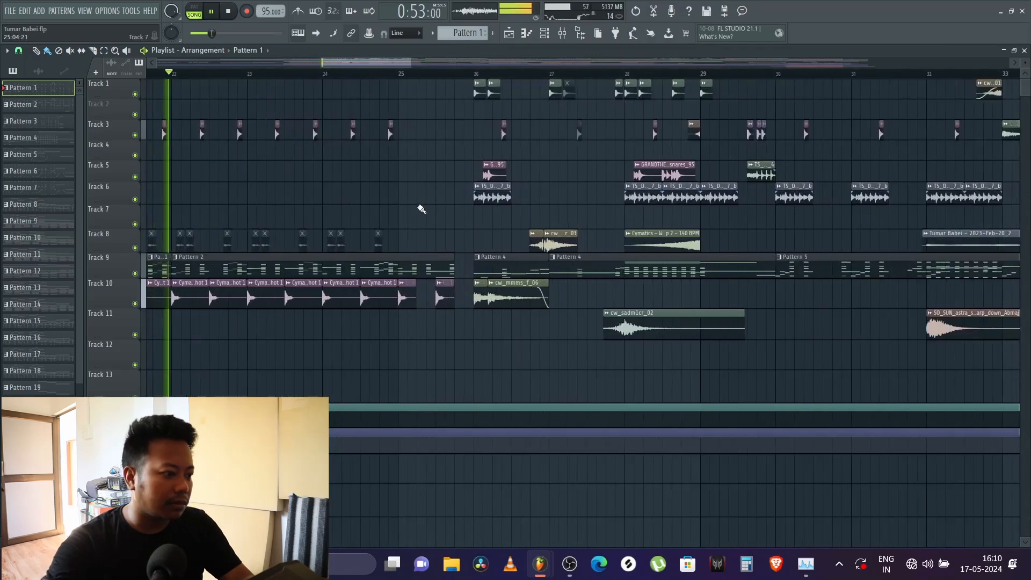
pyautogui.press('space')
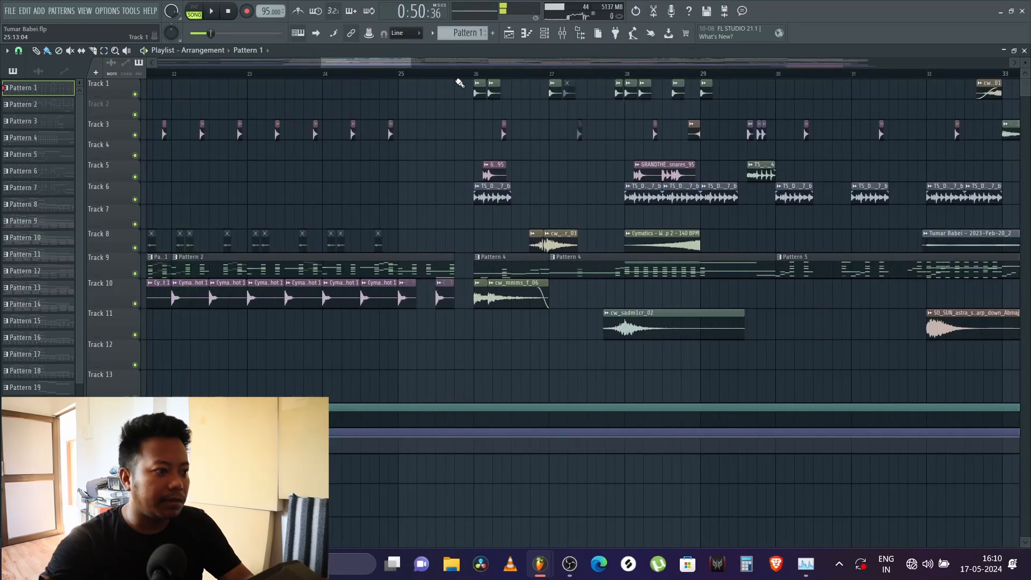
# Step: Loop playback from bar 26 to bar 29 and extend the looped range to bar 30
pyautogui.moveTo(475, 75); pyautogui.dragTo(698, 101)
pyautogui.press('space')
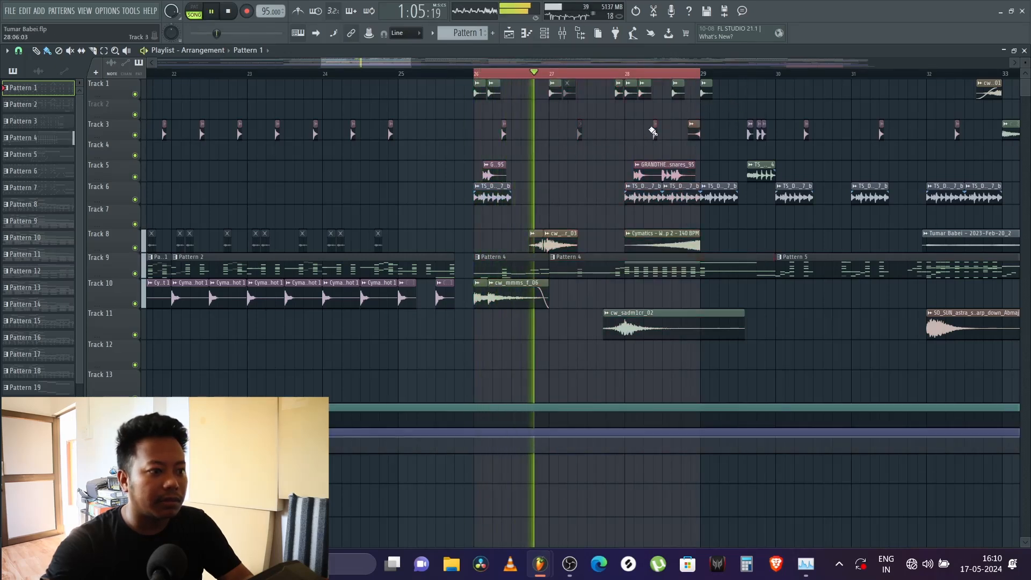
pyautogui.moveTo(699, 76); pyautogui.dragTo(779, 86)
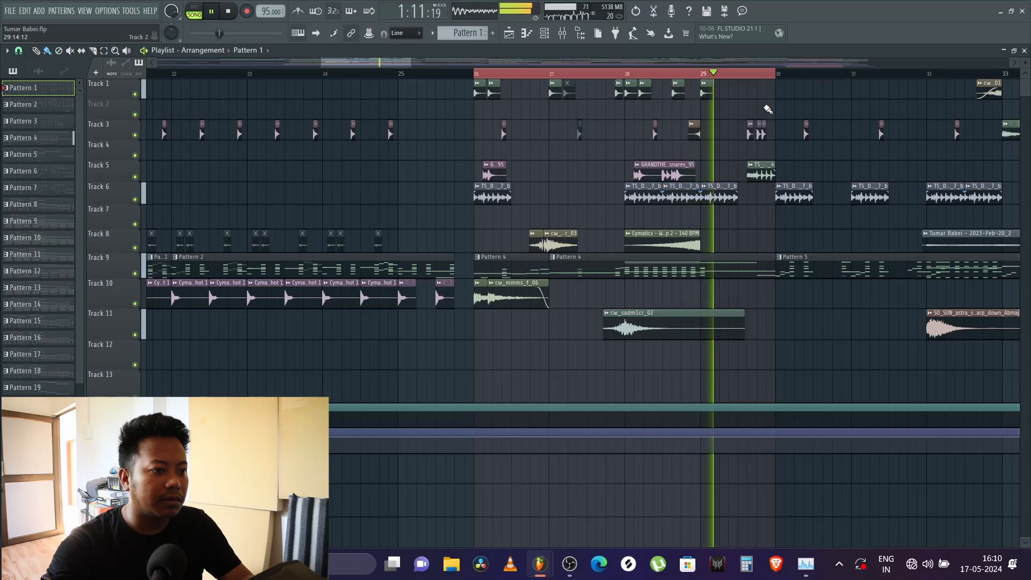
pyautogui.scroll(2, 766, 79)
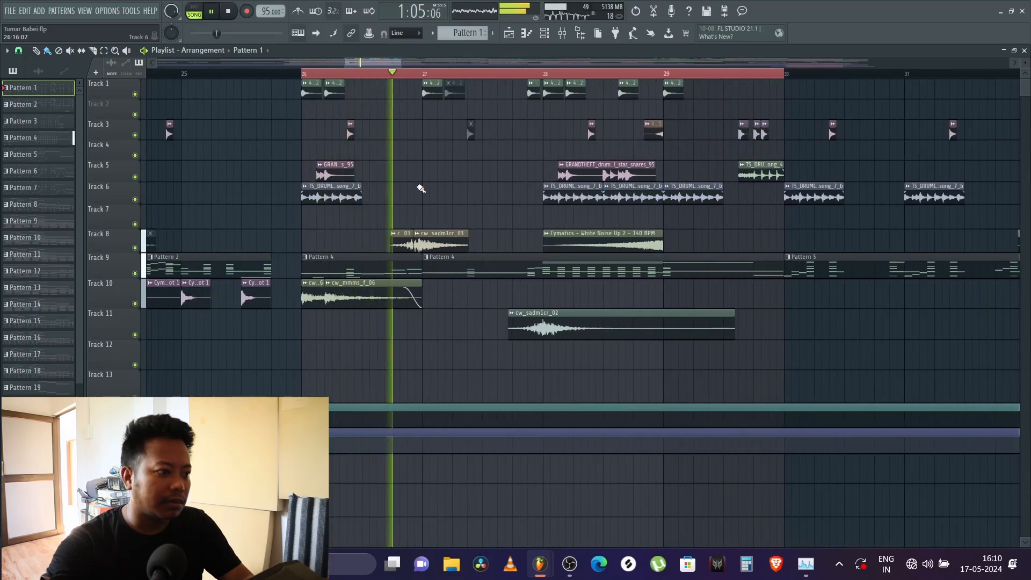
pyautogui.scroll(-10, 417, 179)
pyautogui.press('space')
# Step: Open the mixer, solo inserts 41 and 42 in turn during playback to audition them, and restore all tracks
pyautogui.scroll(-8, 418, 177)
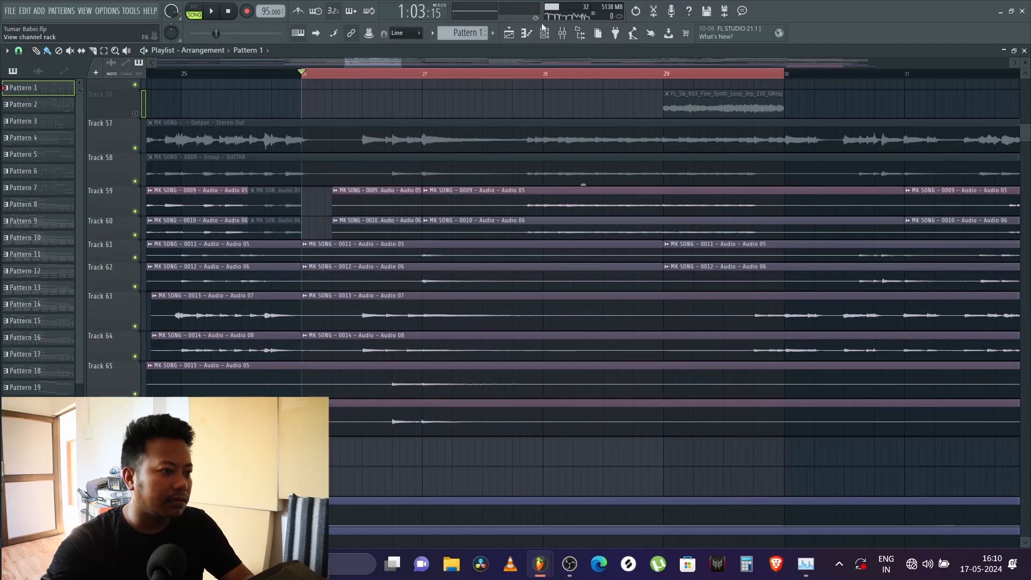
pyautogui.click(562, 34)
pyautogui.press('space')
pyautogui.hscroll(5, 538, 204)
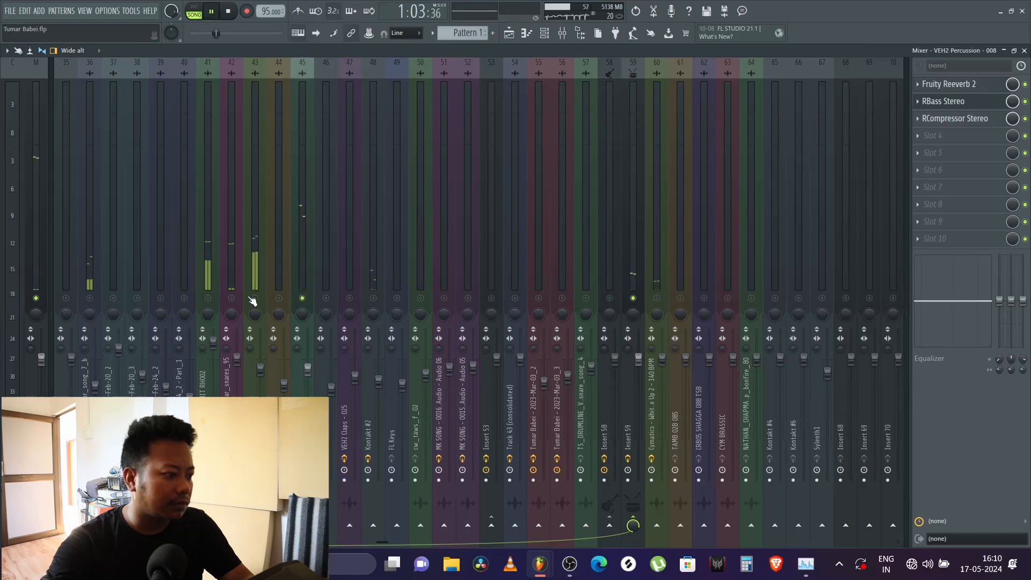
pyautogui.scroll(3, 223, 263)
pyautogui.rightClick(422, 298)
pyautogui.rightClick(444, 298)
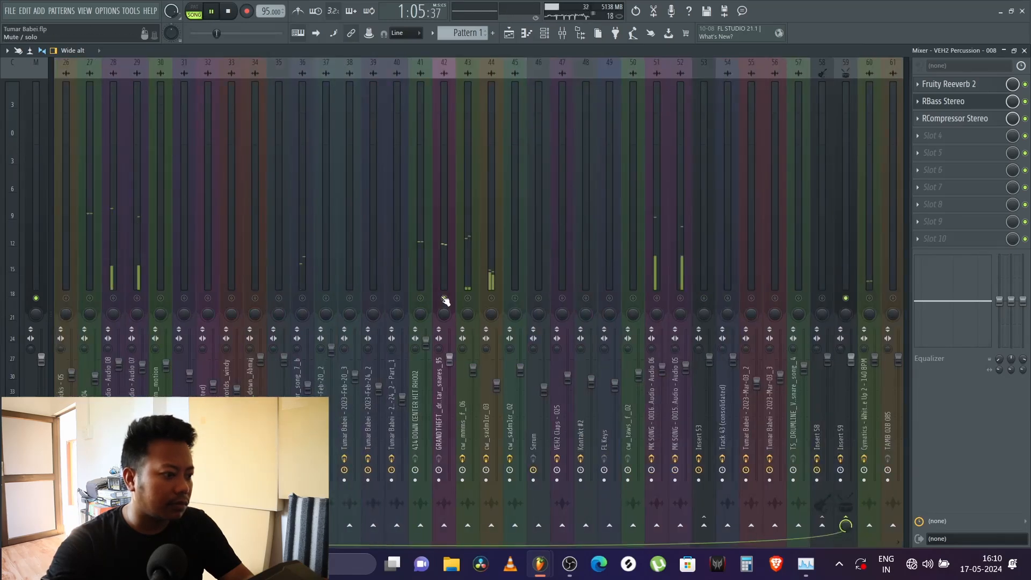
pyautogui.rightClick(444, 298)
pyautogui.scroll(3, 359, 268)
pyautogui.press('space')
pyautogui.scroll(5, 273, 238)
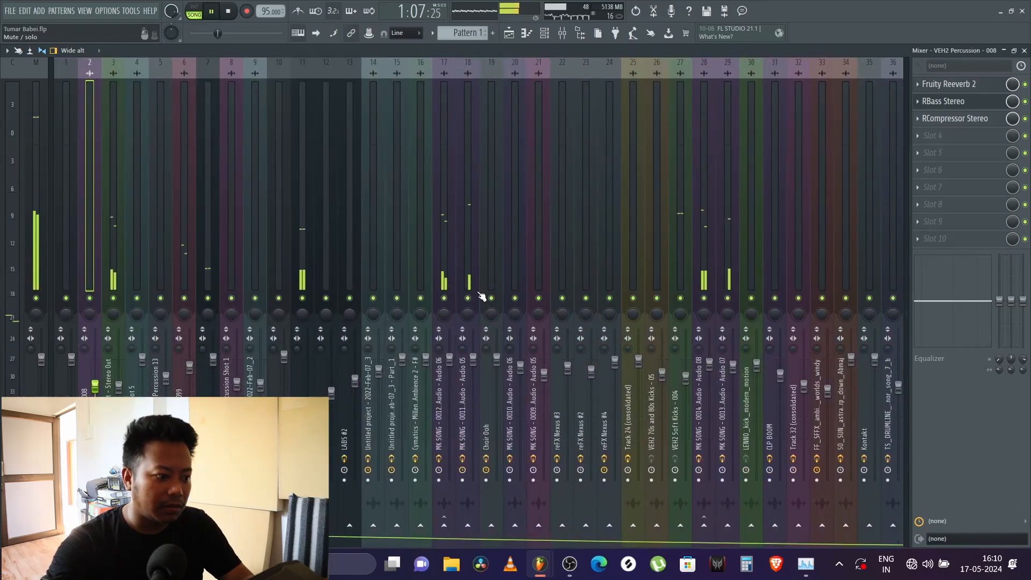
# Step: Solo mixer track 17 and unmute guitar tracks 18, 28 and 29 alongside it
pyautogui.click(446, 295)
pyautogui.click(469, 298)
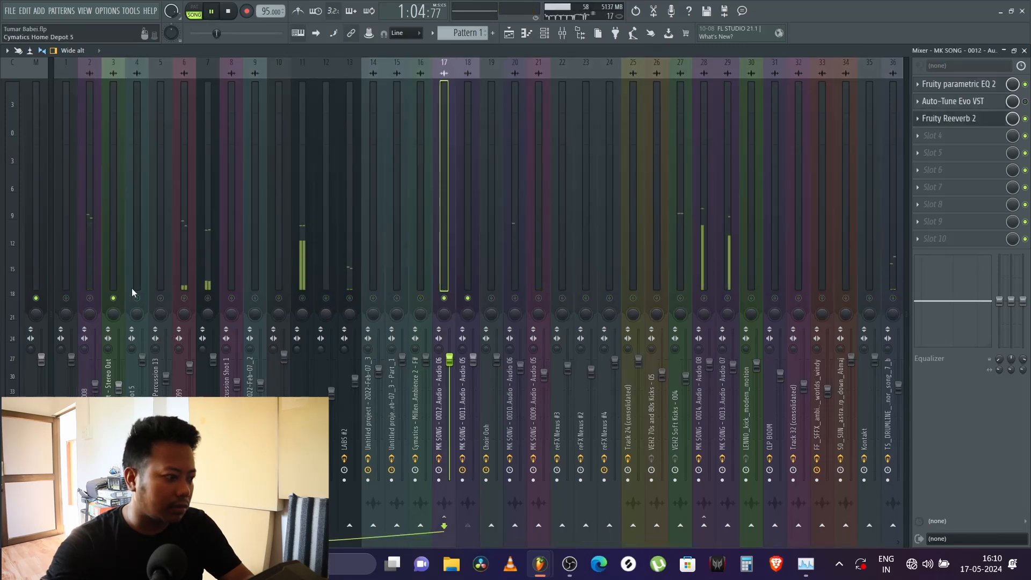
pyautogui.click(704, 298)
pyautogui.click(728, 298)
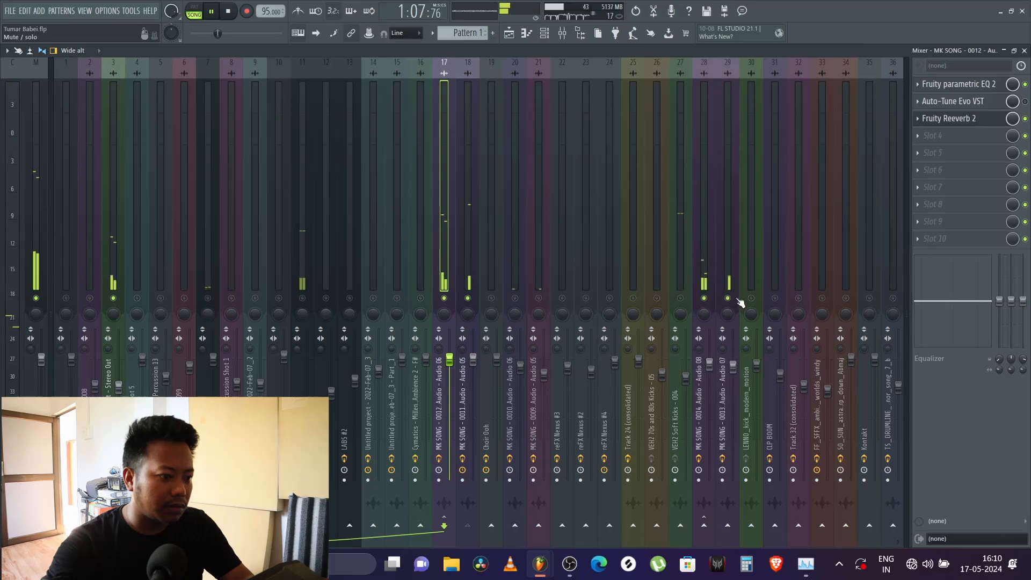
pyautogui.click(705, 275)
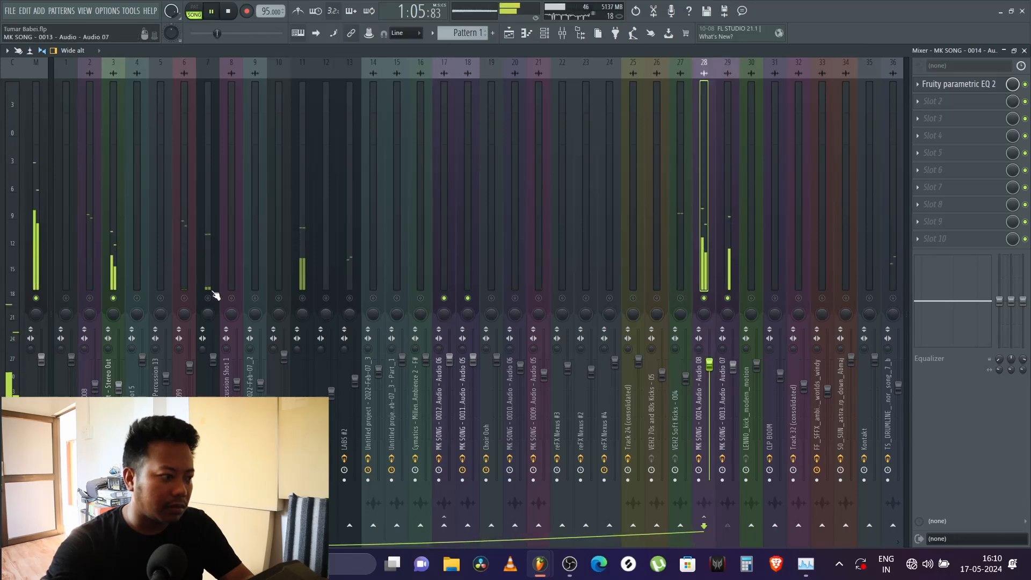
# Step: Select the guitar Output - Stereo Out bus on mixer track 3 and listen to the soloed guitars
pyautogui.click(113, 268)
pyautogui.press('space')
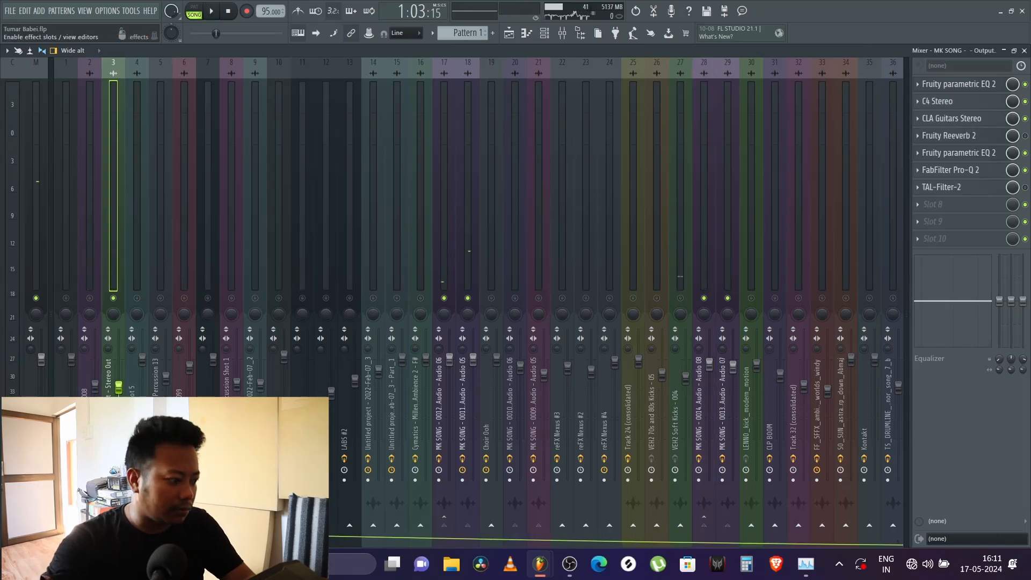
pyautogui.press('space')
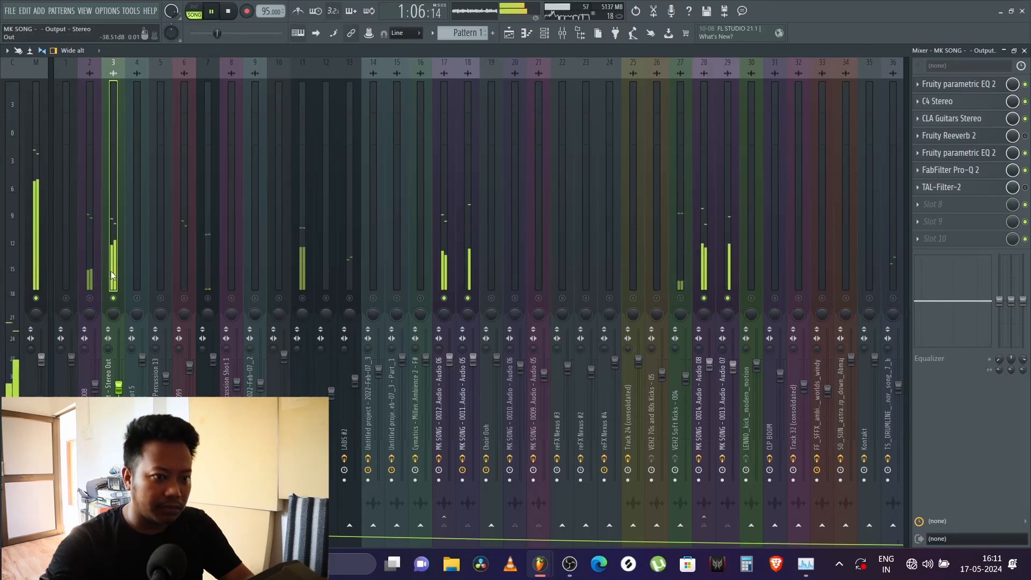
pyautogui.press('space')
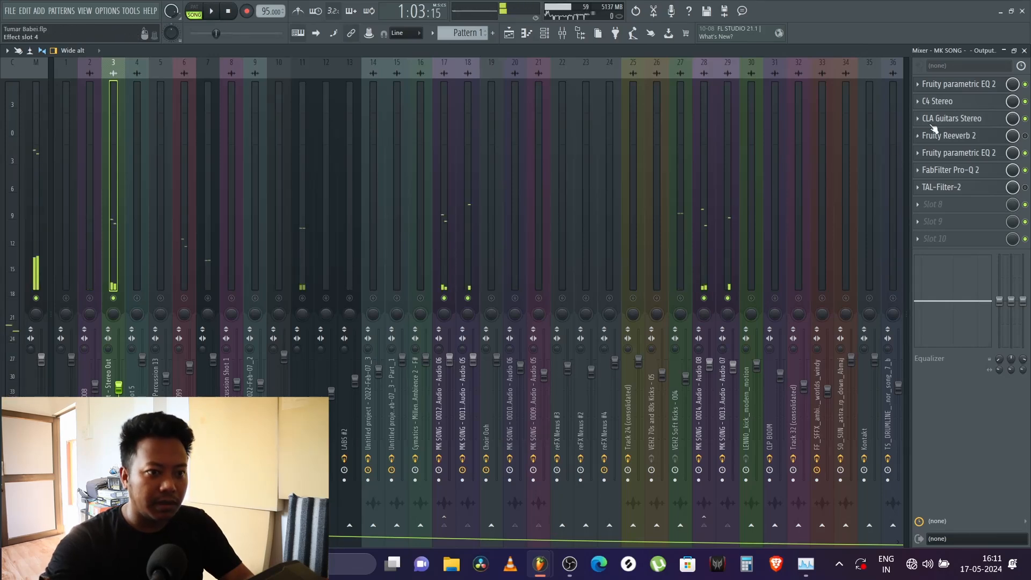
# Step: Open the first Fruity parametric EQ 2 on the guitar bus and play the section to examine its curve
pyautogui.click(949, 101)
pyautogui.click(959, 86)
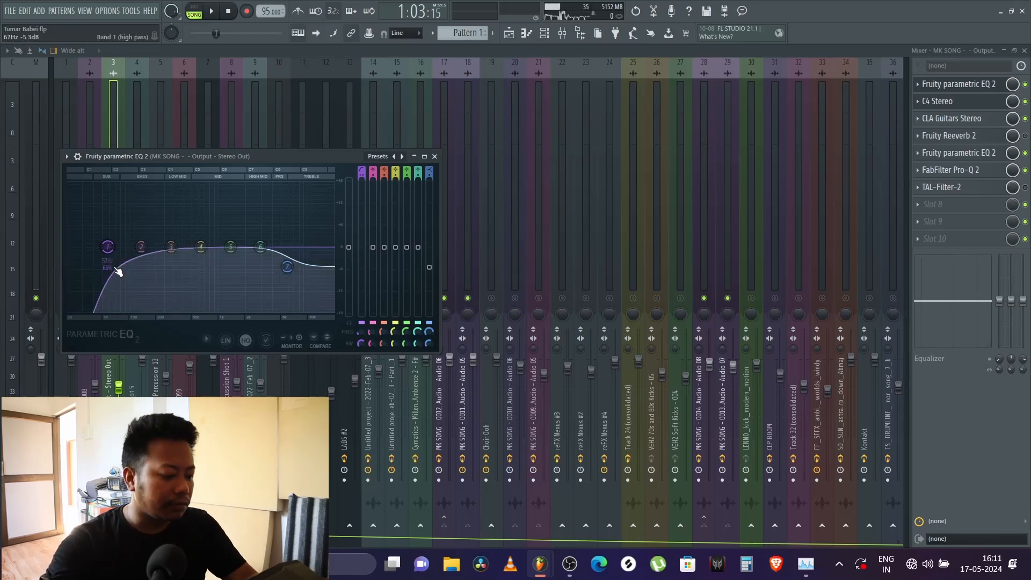
pyautogui.press('space')
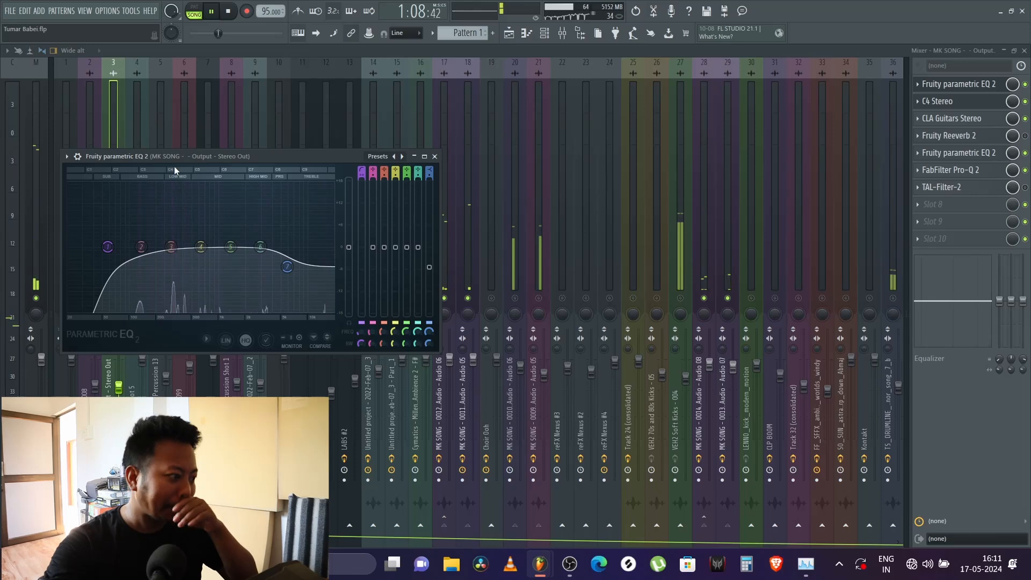
pyautogui.press('space')
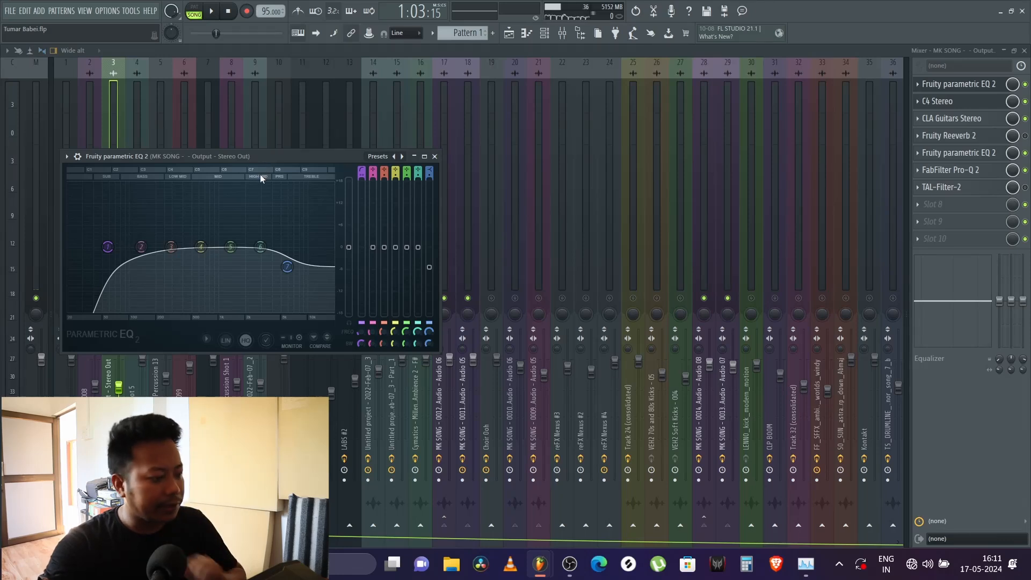
# Step: Reposition the EQ window and shift the high-pass band 1 to a slightly lower frequency on the guitar bus
pyautogui.moveTo(266, 157); pyautogui.dragTo(464, 182)
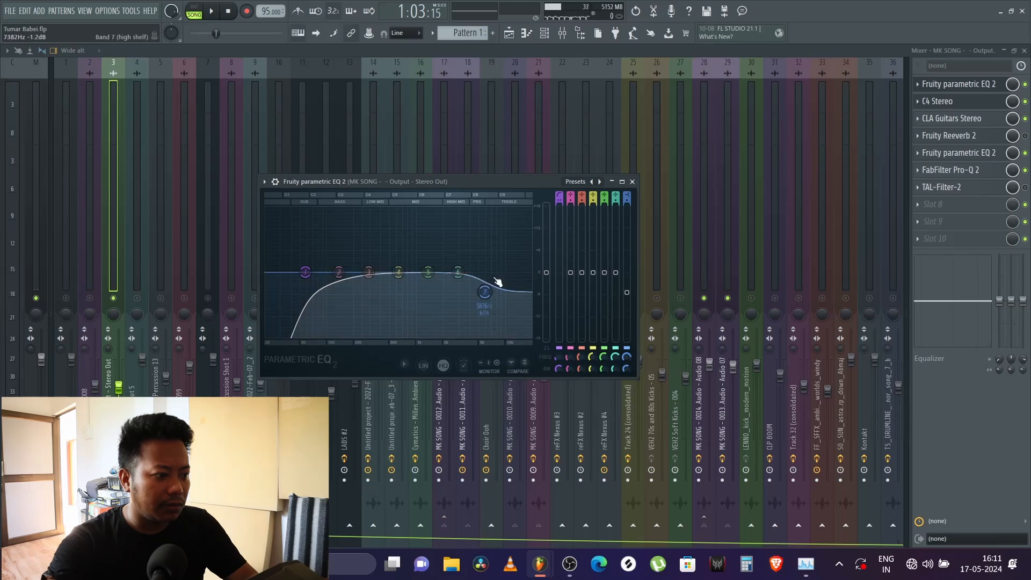
pyautogui.moveTo(305, 271); pyautogui.dragTo(266, 271)
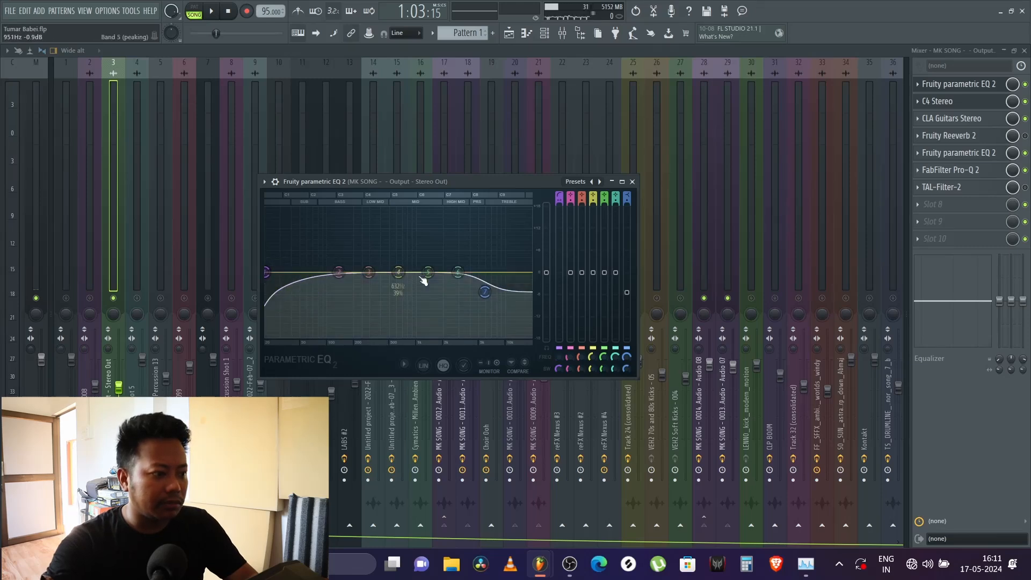
pyautogui.moveTo(269, 273); pyautogui.dragTo(294, 272)
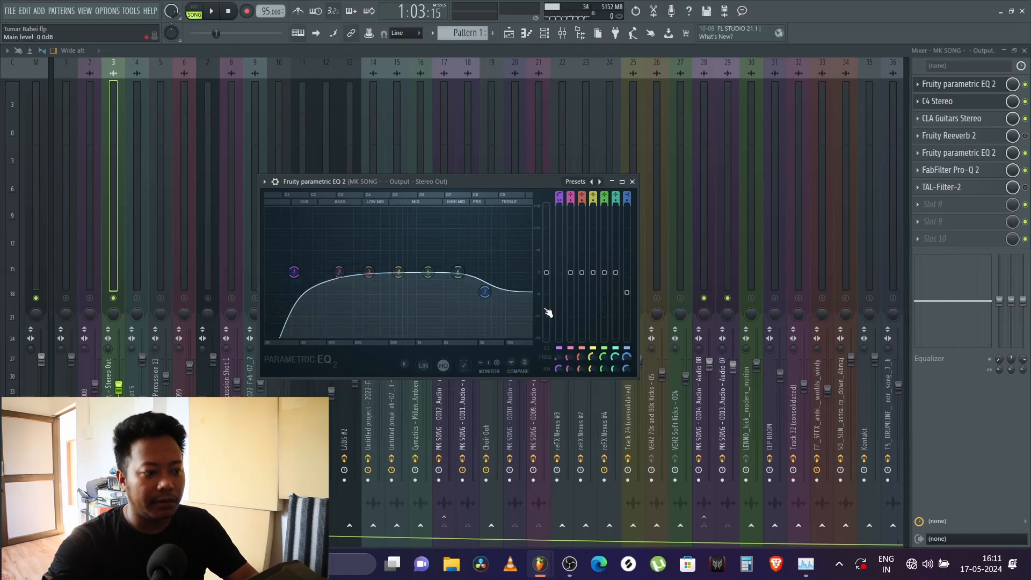
pyautogui.moveTo(505, 181); pyautogui.dragTo(521, 133)
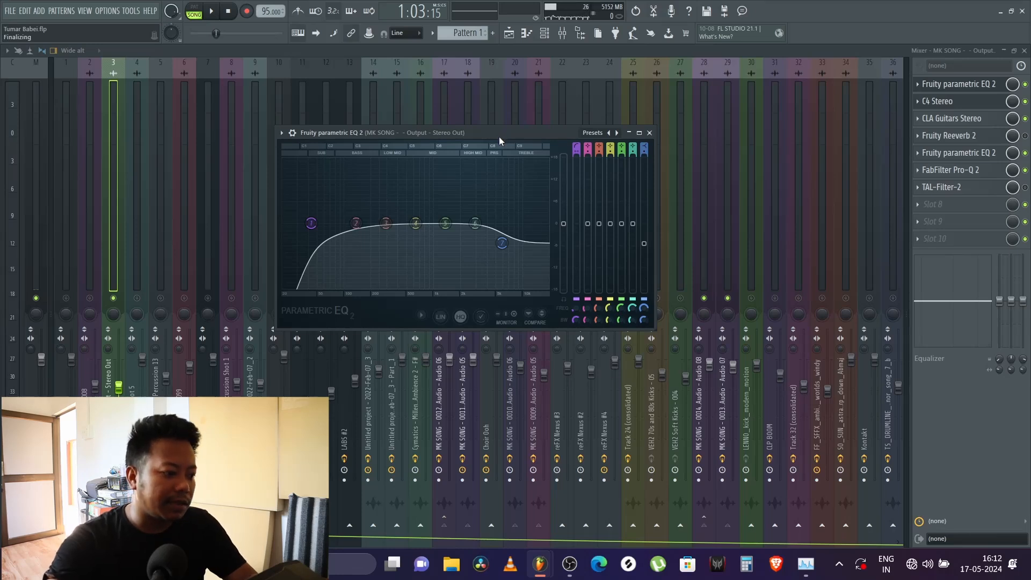
pyautogui.moveTo(500, 140)
pyautogui.mouseDown()
pyautogui.moveTo(517, 134)
pyautogui.moveTo(499, 135)
pyautogui.mouseUp()
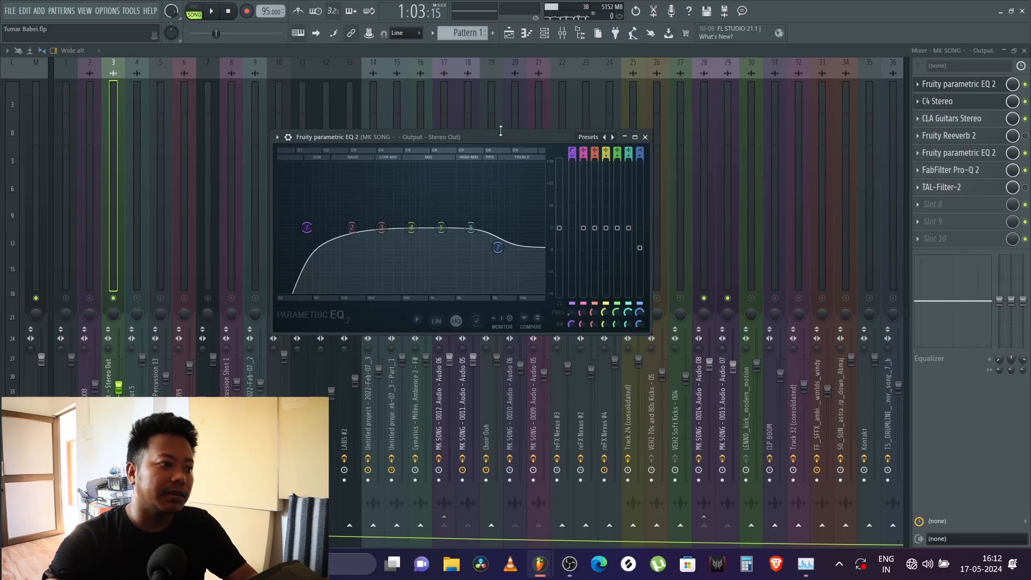
pyautogui.moveTo(495, 137); pyautogui.dragTo(484, 139)
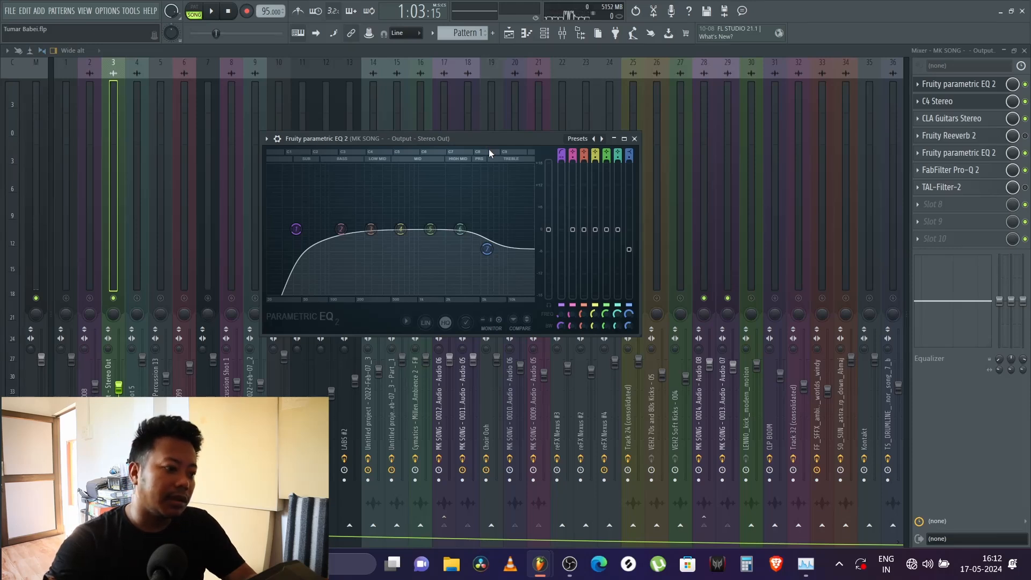
pyautogui.moveTo(537, 138)
pyautogui.mouseDown()
pyautogui.moveTo(527, 126)
pyautogui.moveTo(541, 137)
pyautogui.mouseUp()
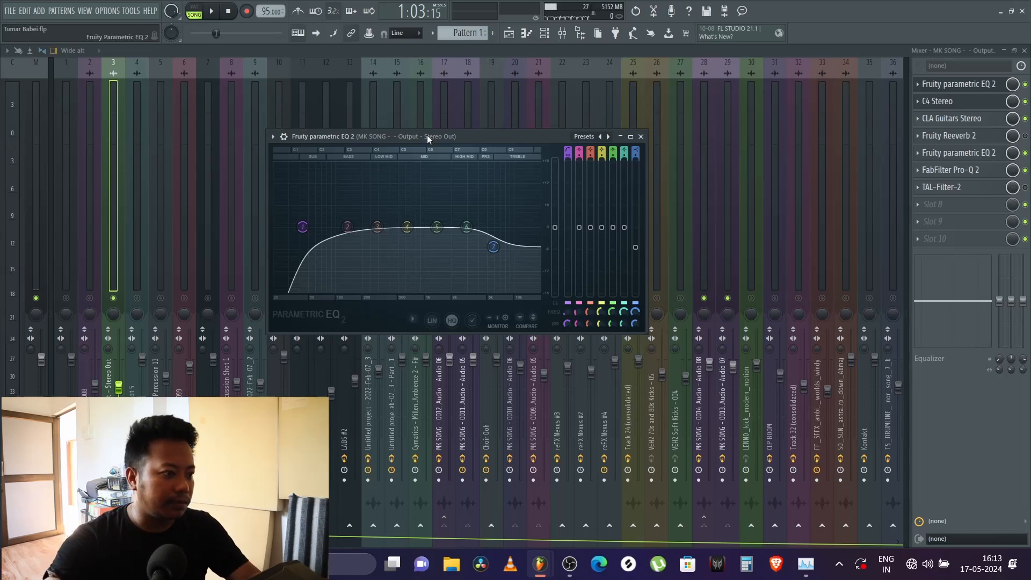
pyautogui.moveTo(427, 136); pyautogui.dragTo(436, 134)
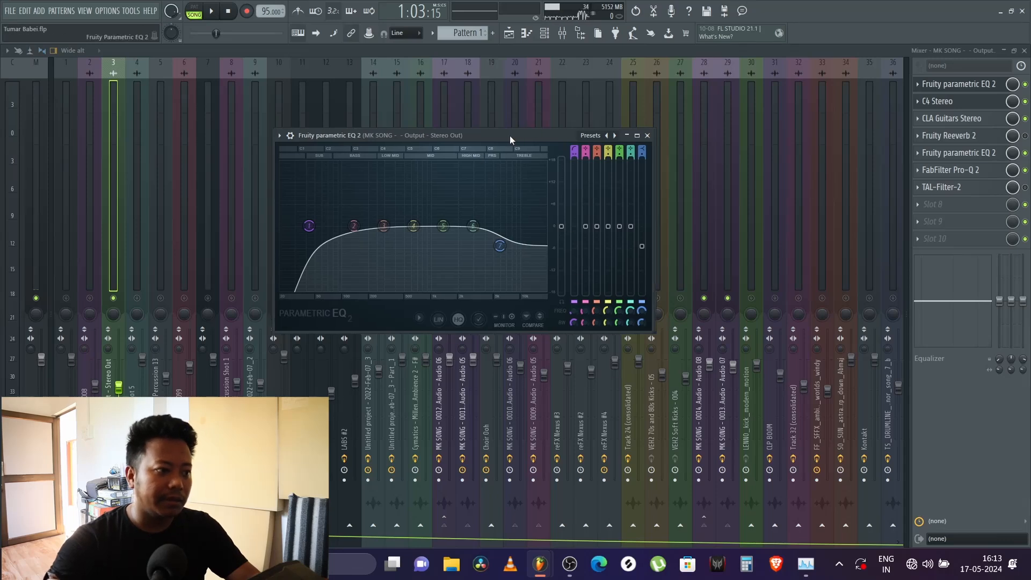
pyautogui.moveTo(511, 135); pyautogui.dragTo(501, 135)
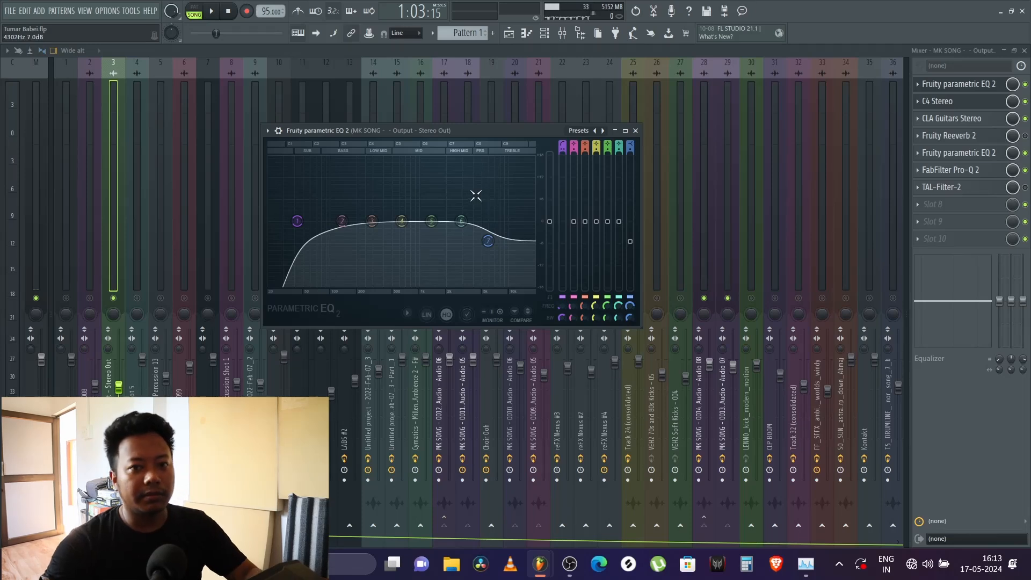
# Step: Close the guitar EQ, unmute all mixer tracks during playback, and return to the playlist
pyautogui.click(635, 130)
pyautogui.press('space')
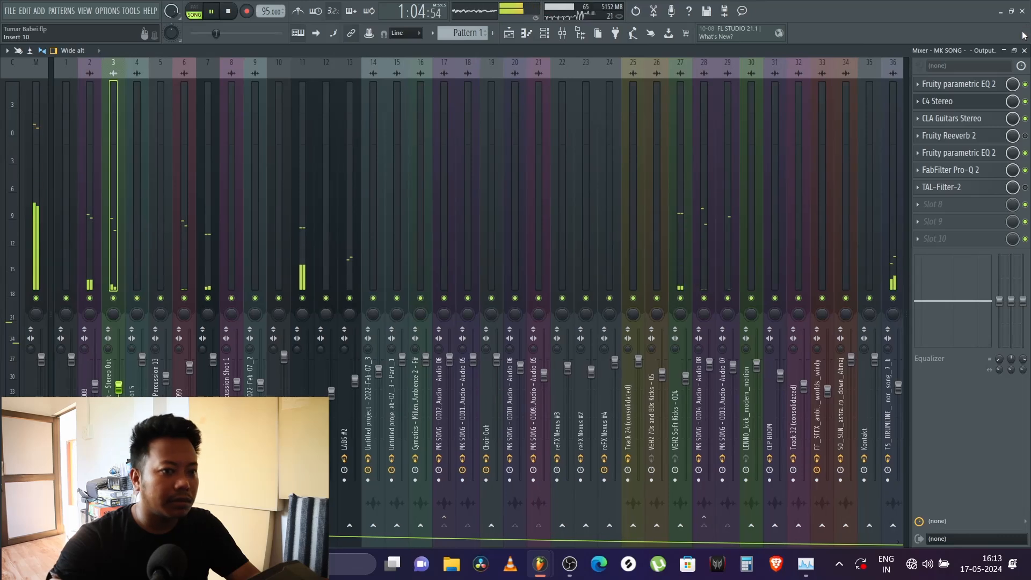
pyautogui.click(1025, 51)
pyautogui.press('space')
pyautogui.press('Escape')
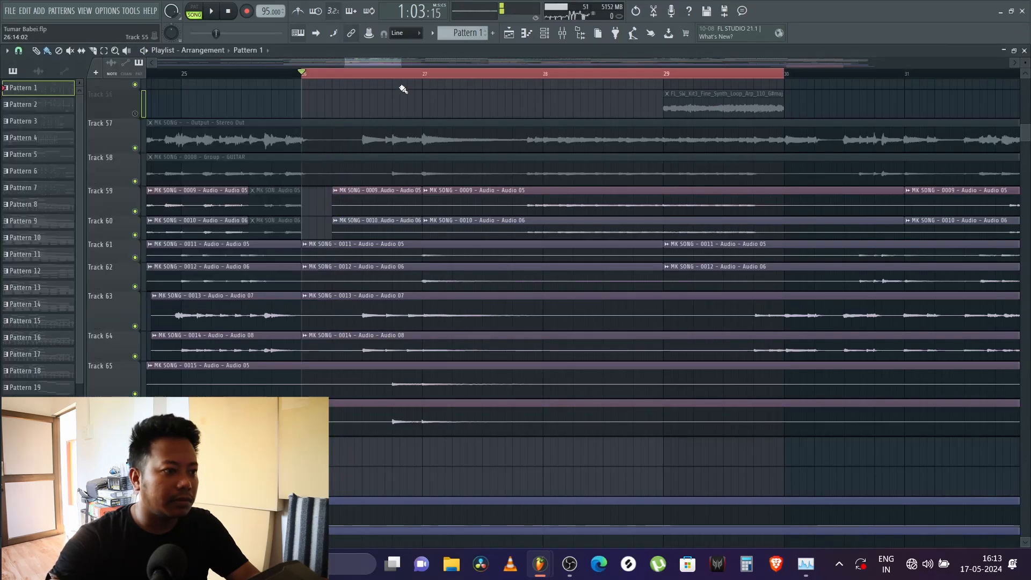
# Step: Play the looped bar 26 to 30 section and look through the playlist tracks from the guitars up to Track 1
pyautogui.press('space')
pyautogui.scroll(10, 386, 99)
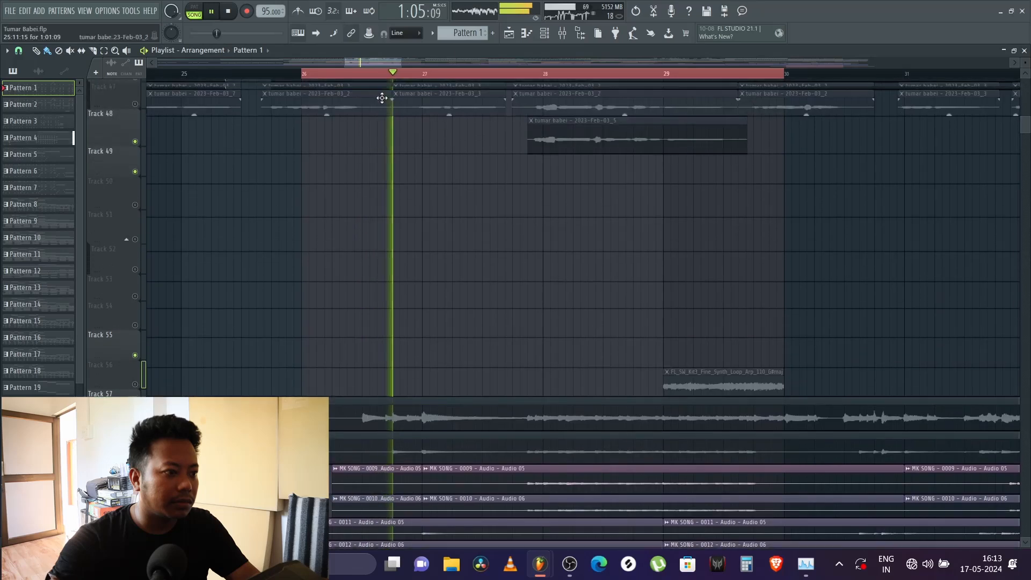
pyautogui.scroll(7, 385, 96)
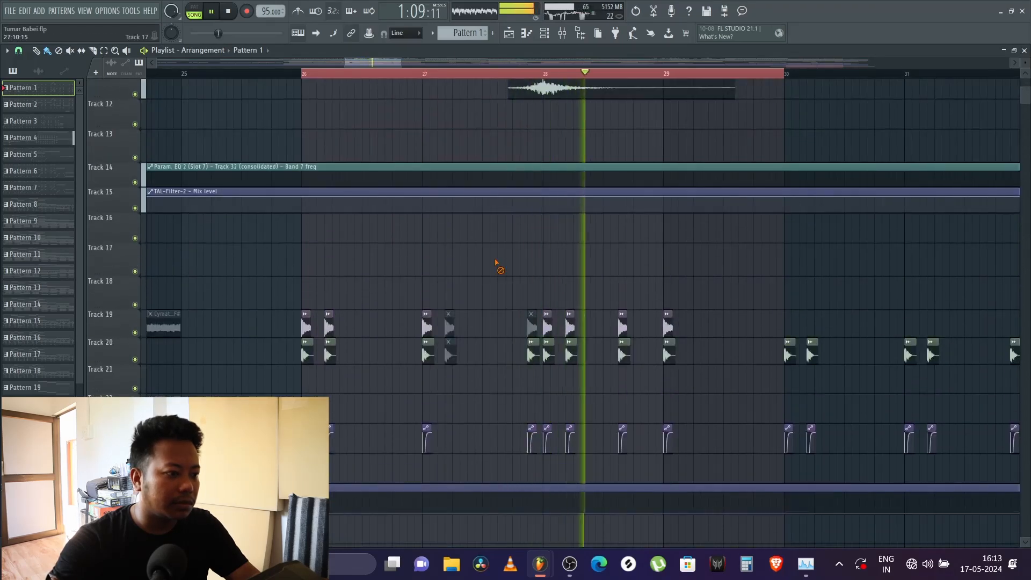
pyautogui.press('space')
pyautogui.scroll(4, 500, 266)
pyautogui.press('space')
pyautogui.scroll(2, 401, 203)
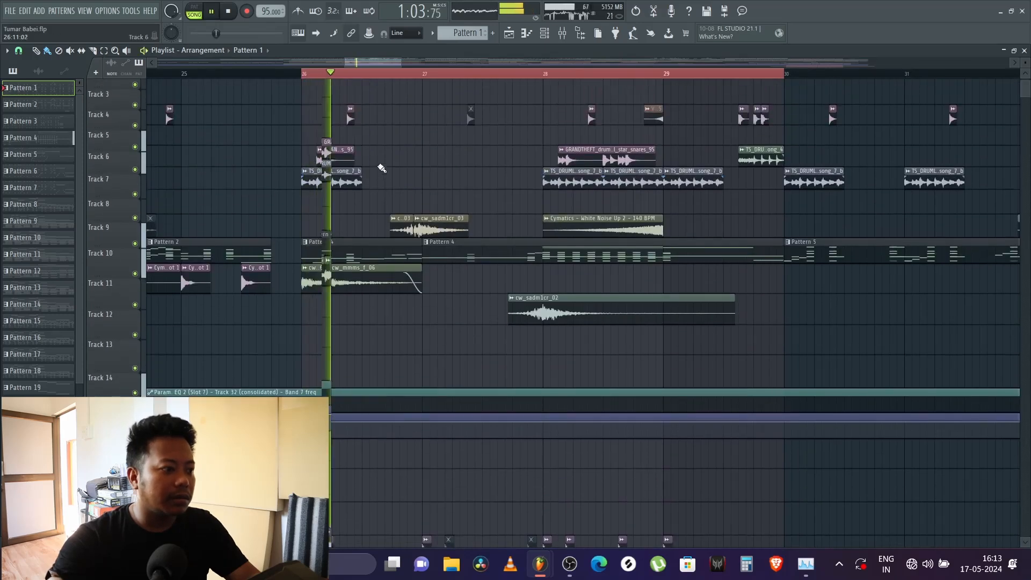
pyautogui.press('space')
pyautogui.press('space')
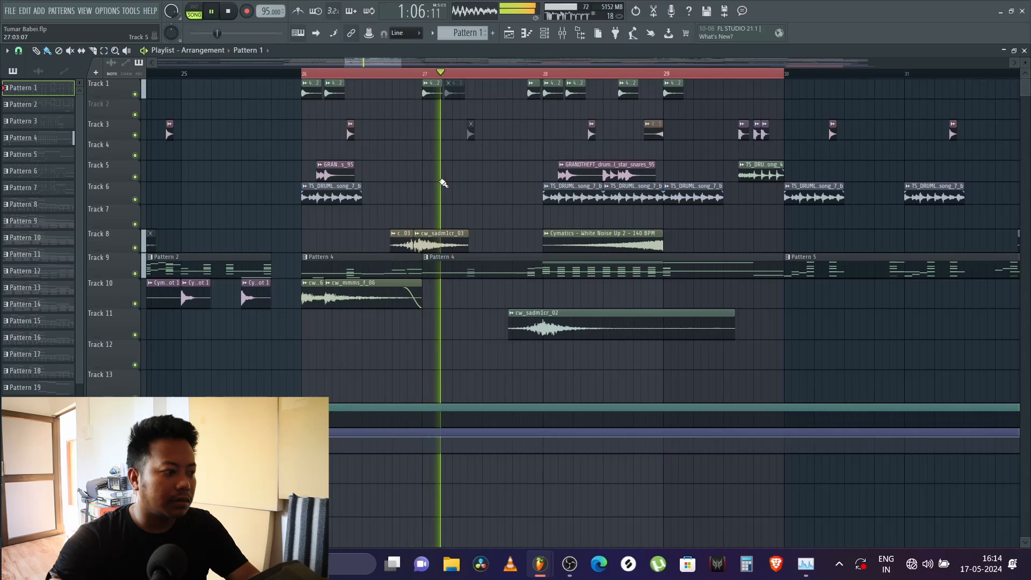
pyautogui.scroll(-5, 438, 183)
pyautogui.scroll(5, 434, 183)
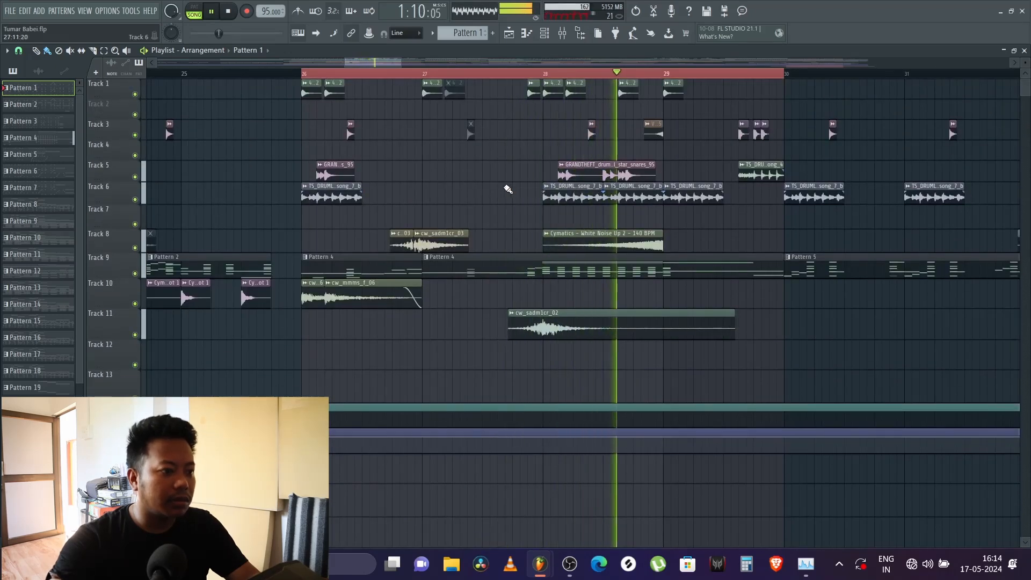
pyautogui.press('space')
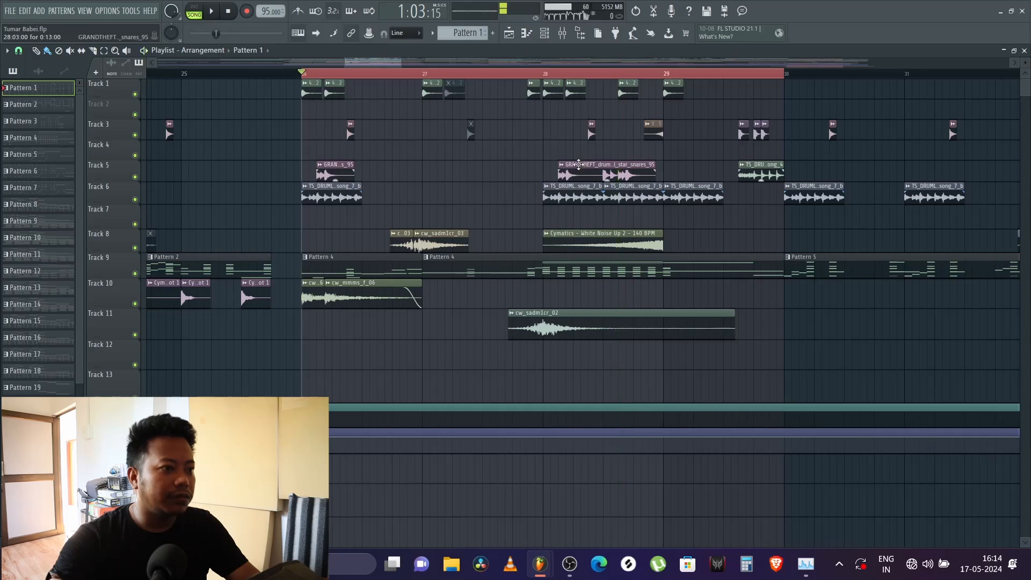
# Step: Examine the sample waveform of the GRANDTHEFT_drum_fill_star_snares_95 clip on Track 5 in its channel settings
pyautogui.doubleClick(575, 173)
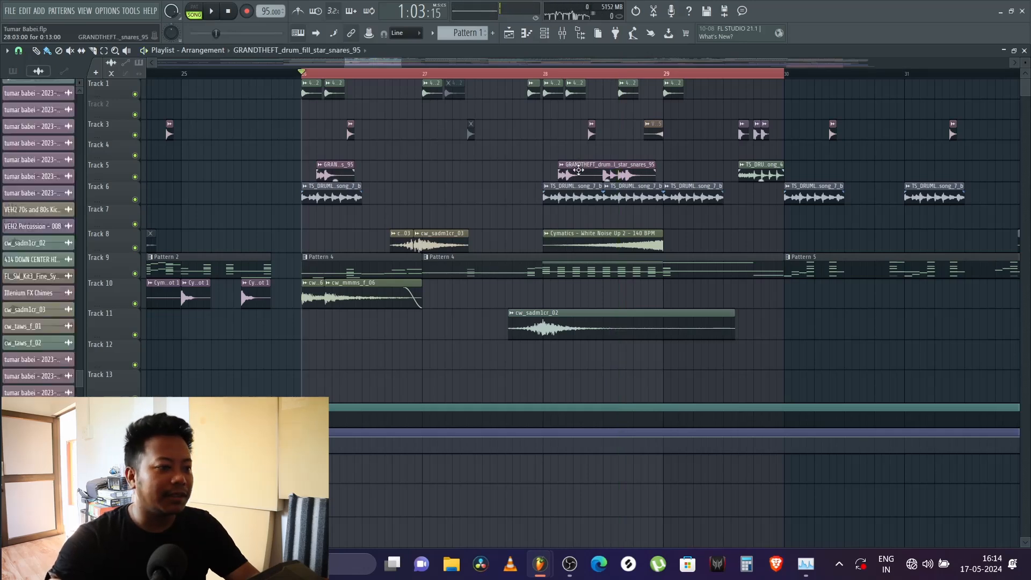
pyautogui.moveTo(246, 100); pyautogui.dragTo(527, 129)
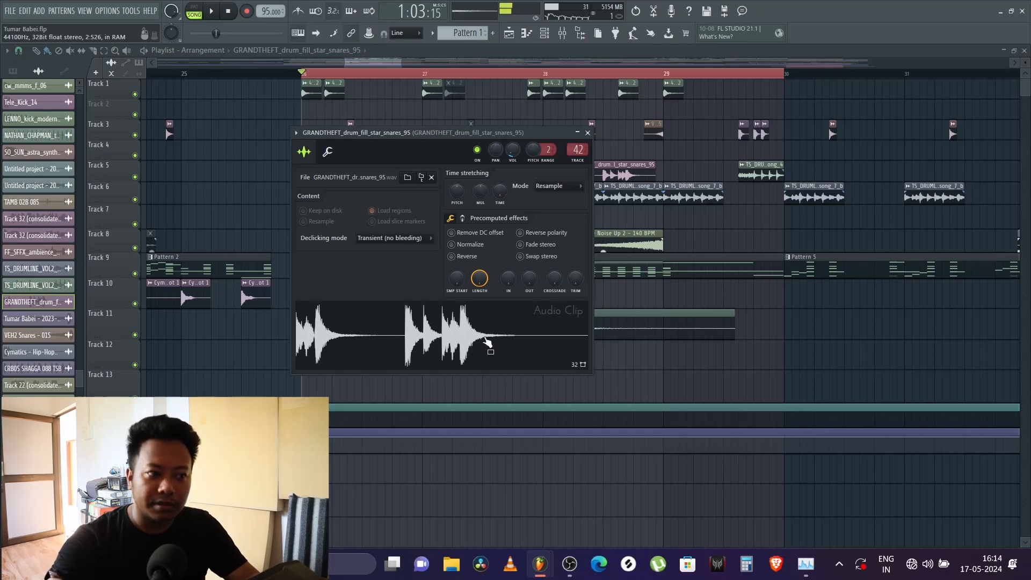
pyautogui.press('Escape')
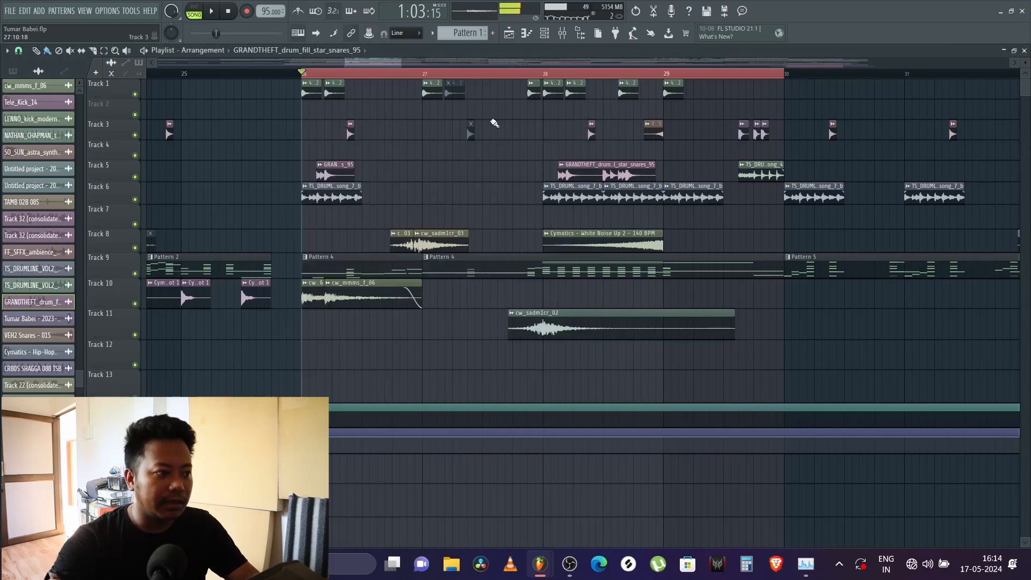
# Step: Play from bar 28 to hear the drum fill in context, and take a brief look at the channel rack
pyautogui.click(544, 74)
pyautogui.press('space')
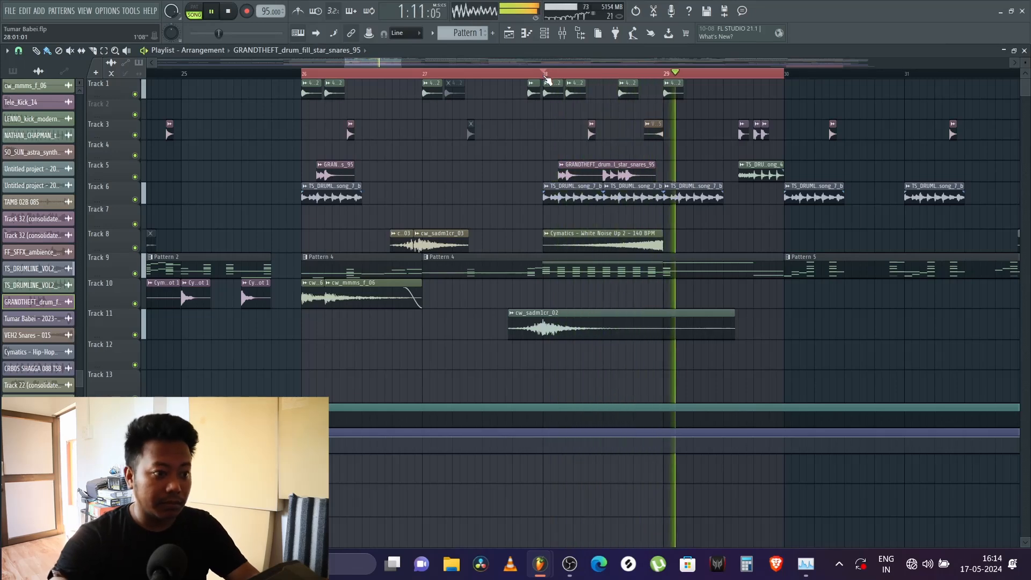
pyautogui.press('space')
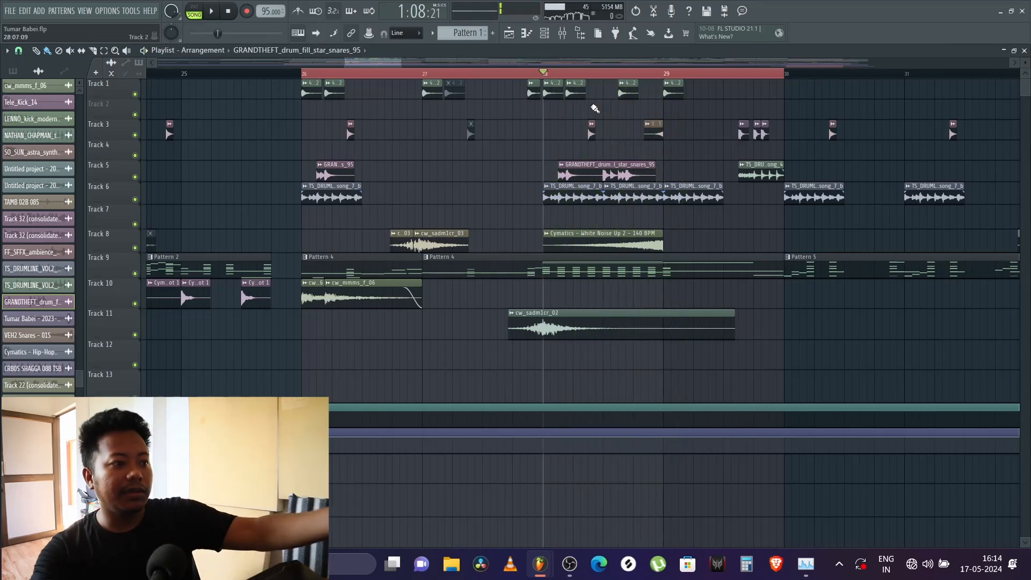
pyautogui.click(544, 32)
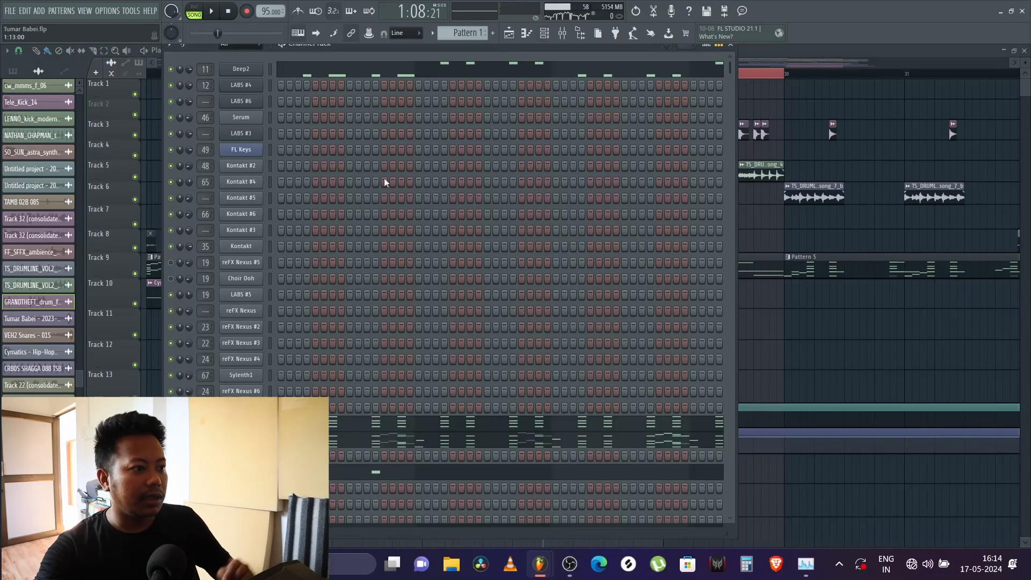
pyautogui.press('F6')
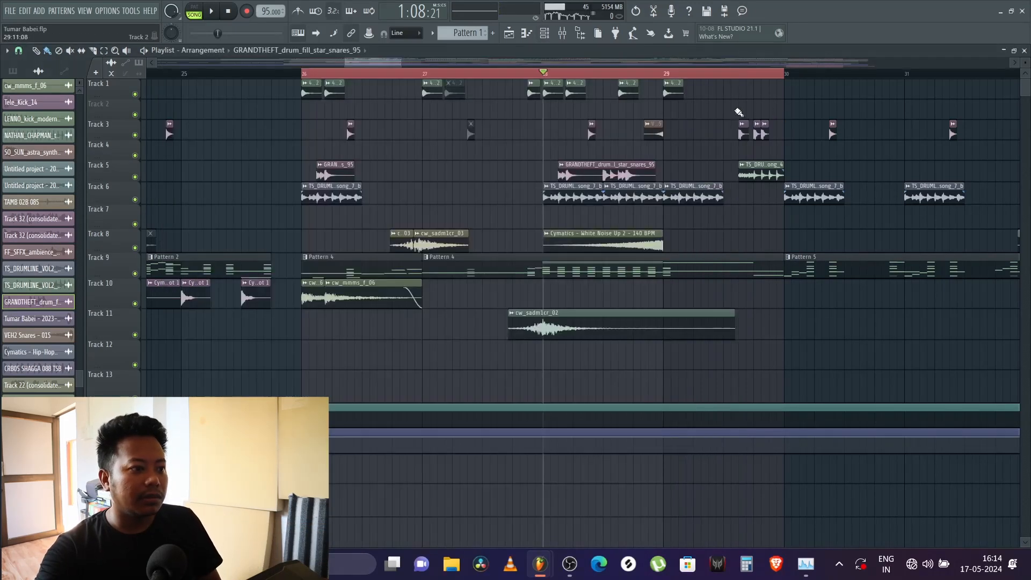
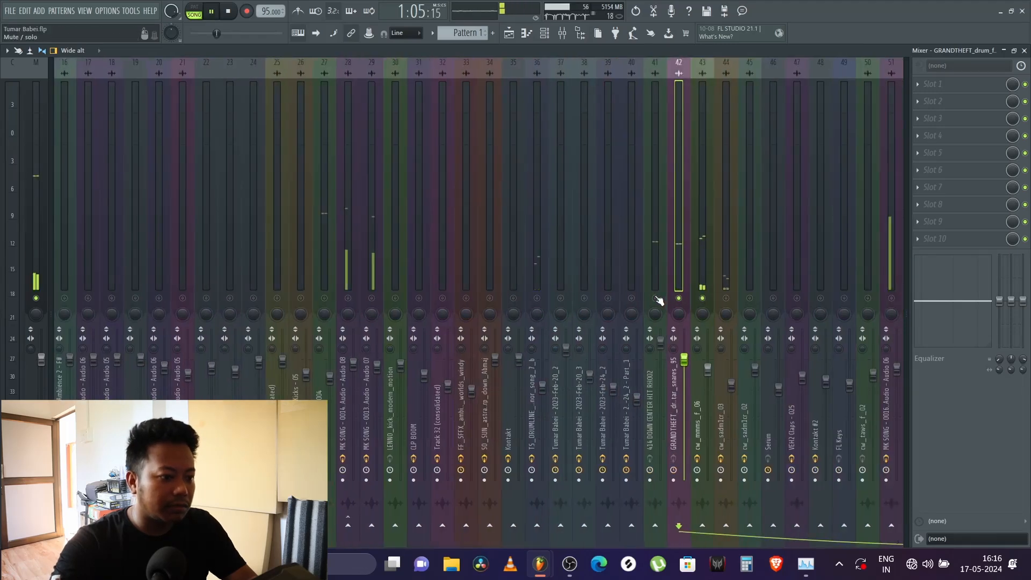
pyautogui.scroll(-3, 624, 262)
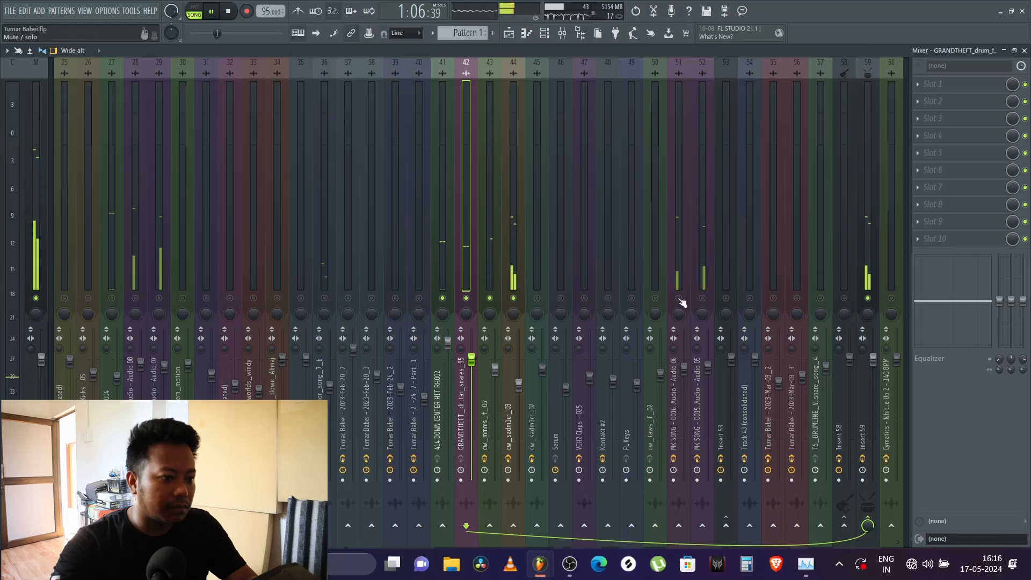
# Step: Unmute mixer tracks 41, 44, 59 and 36 during playback and slightly raise the TS_DRUMLINE tenor track's fader
pyautogui.press('space')
pyautogui.press('space')
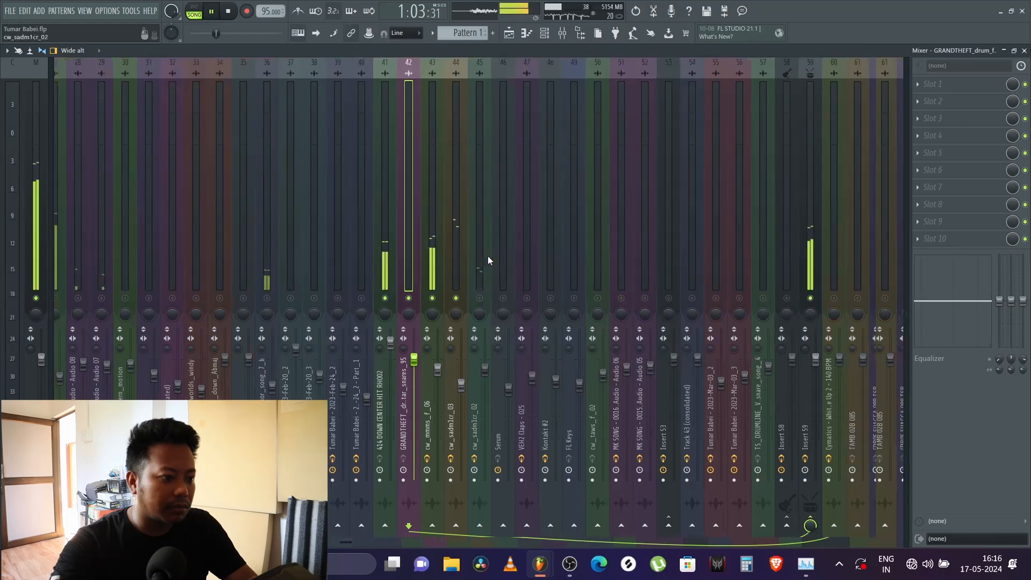
pyautogui.scroll(2, 488, 256)
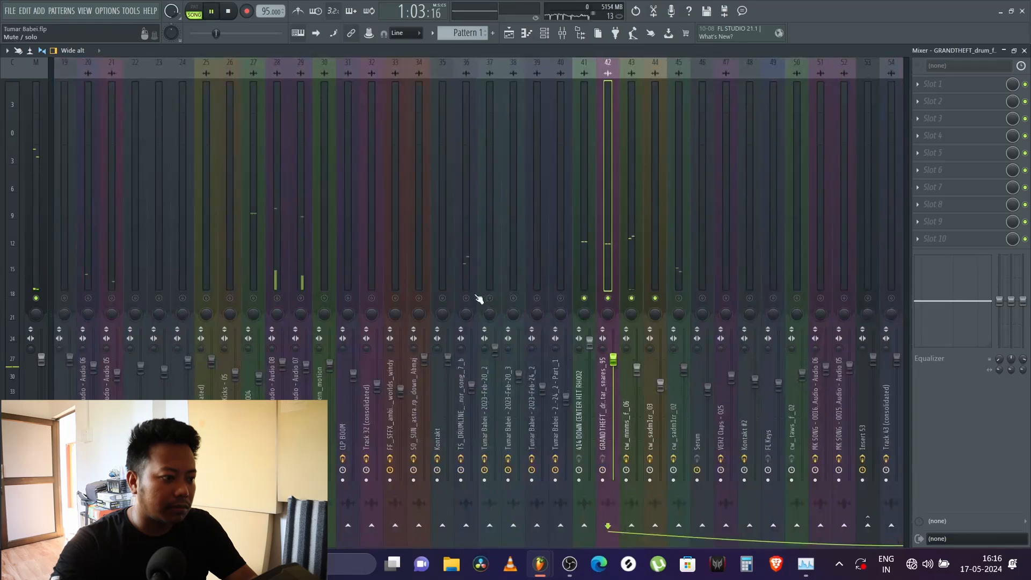
pyautogui.scroll(4, 408, 267)
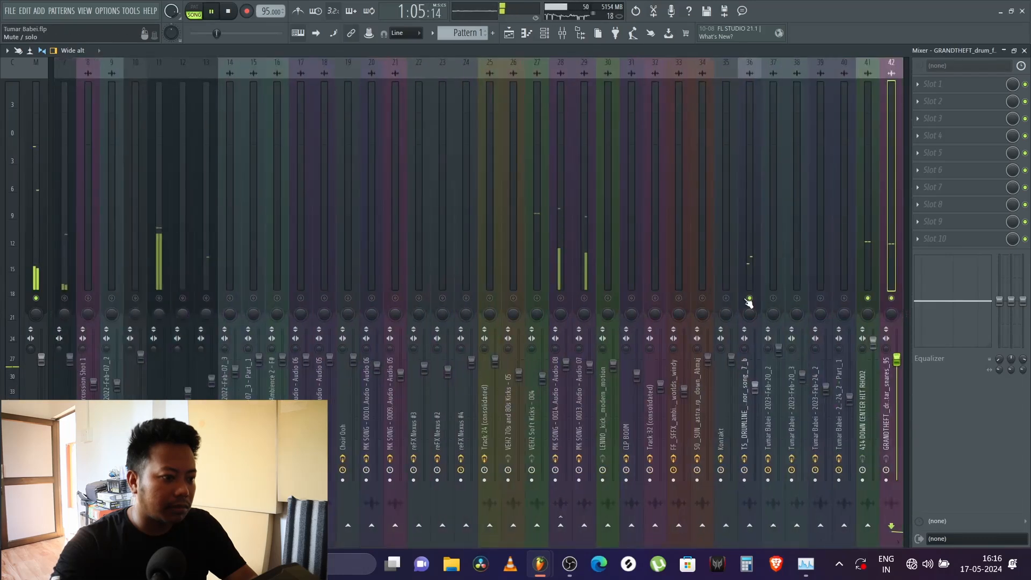
pyautogui.moveTo(754, 386); pyautogui.dragTo(753, 376)
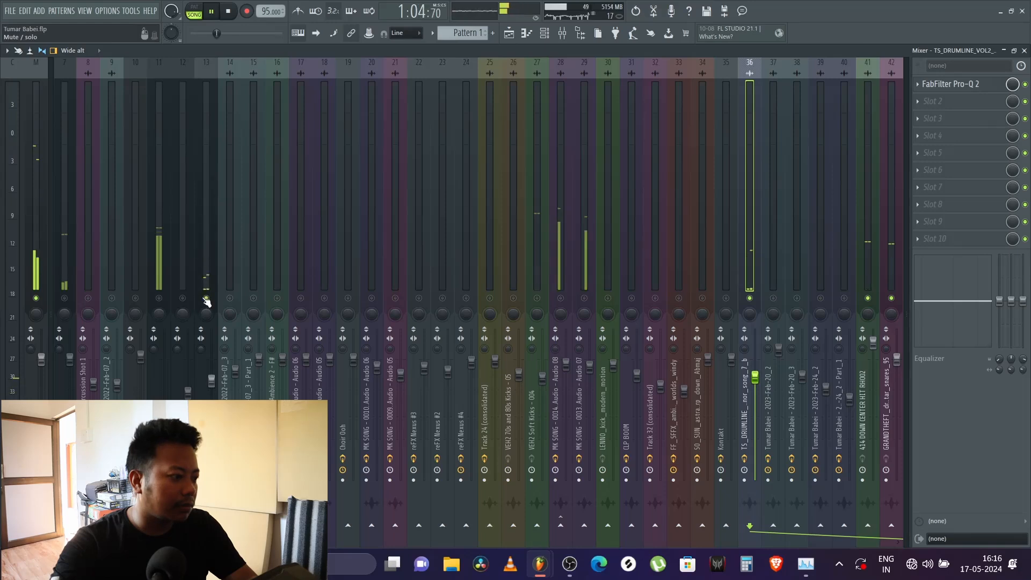
# Step: Unmute mixer tracks 7, 6 and 2 to add more percussion to the playing loop
pyautogui.click(64, 299)
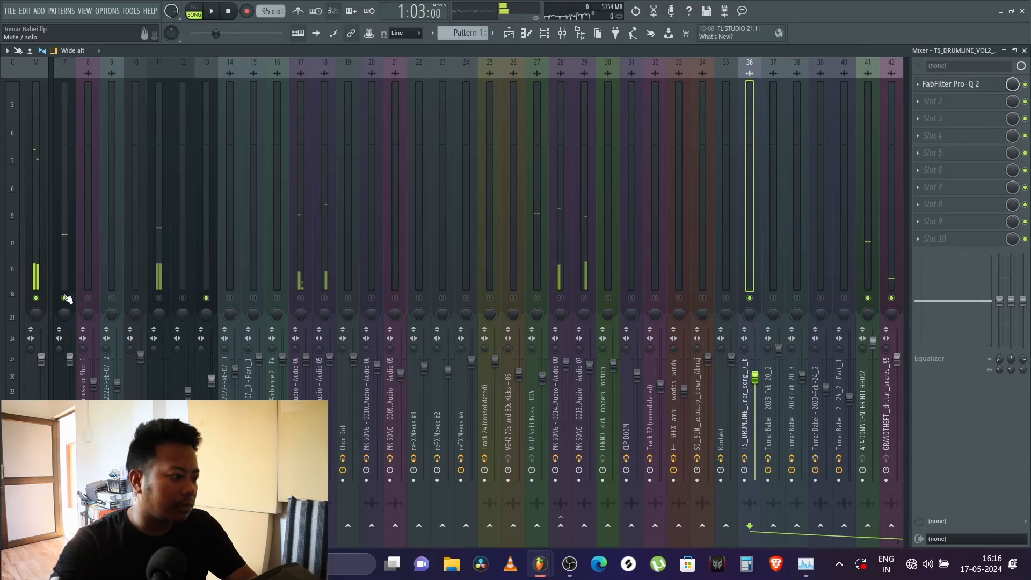
pyautogui.scroll(3, 78, 285)
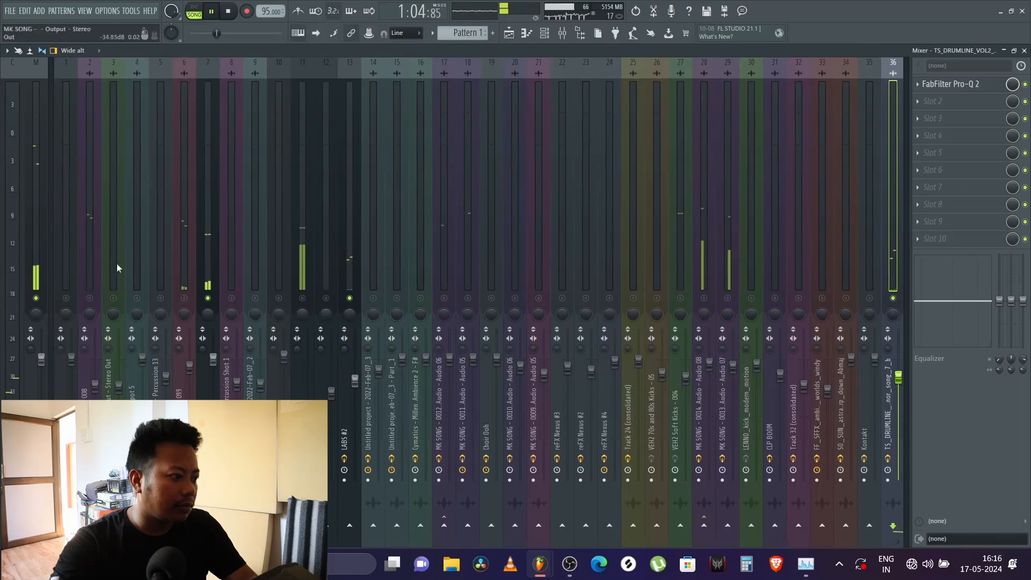
pyautogui.click(186, 298)
pyautogui.scroll(1, 167, 270)
pyautogui.scroll(-1, 167, 271)
pyautogui.click(90, 298)
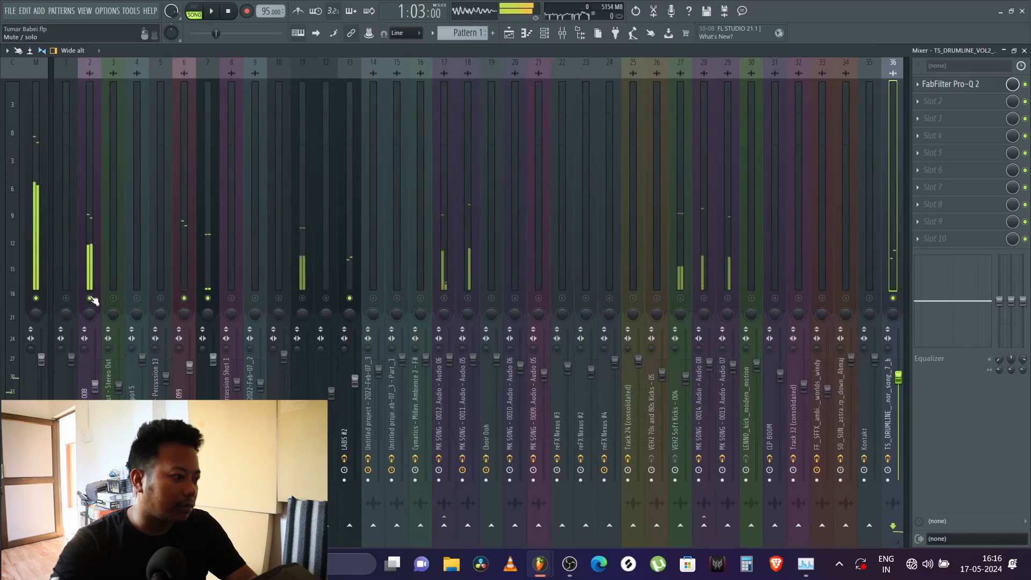
# Step: Replay the loop from bar 26 and check the effects on the VEH2 Percussion - 008 mixer track
pyautogui.press('F5')
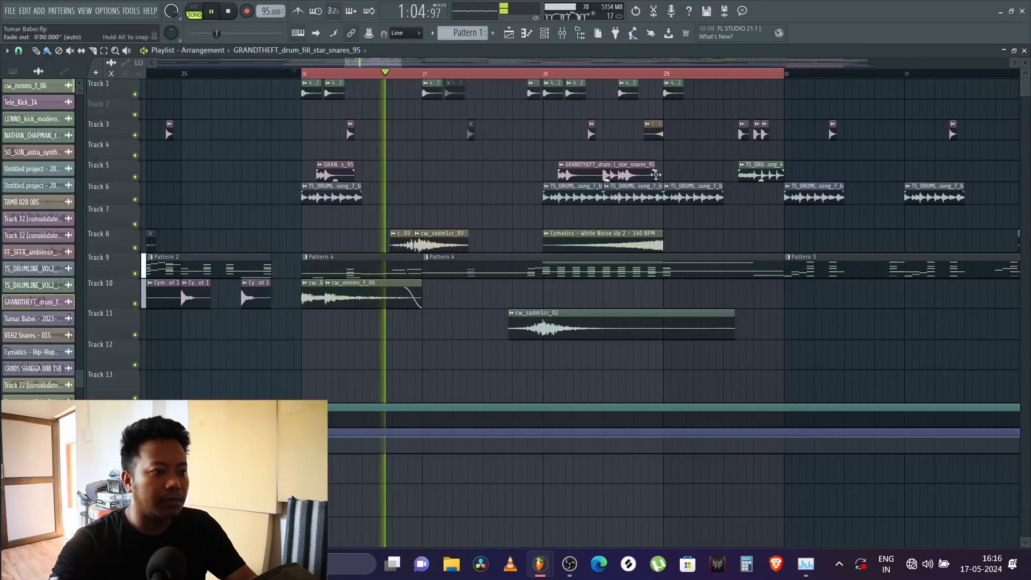
pyautogui.click(298, 73)
pyautogui.click(562, 33)
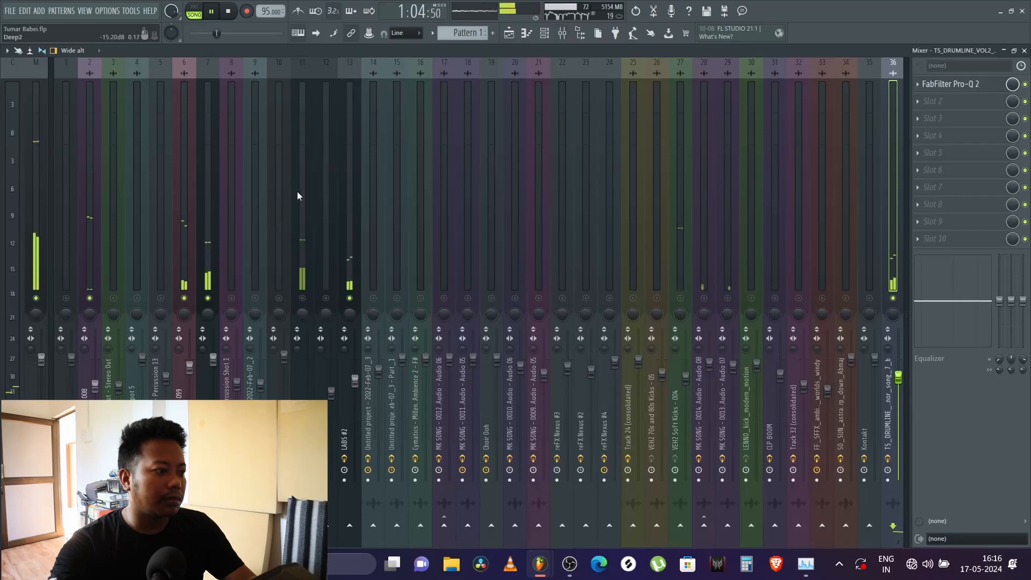
pyautogui.click(89, 231)
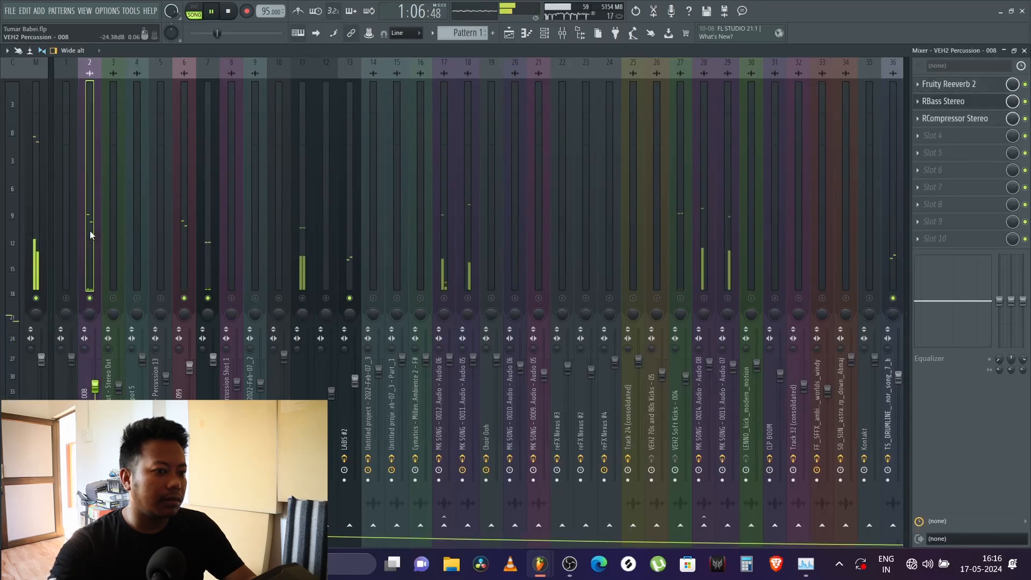
pyautogui.click(1025, 50)
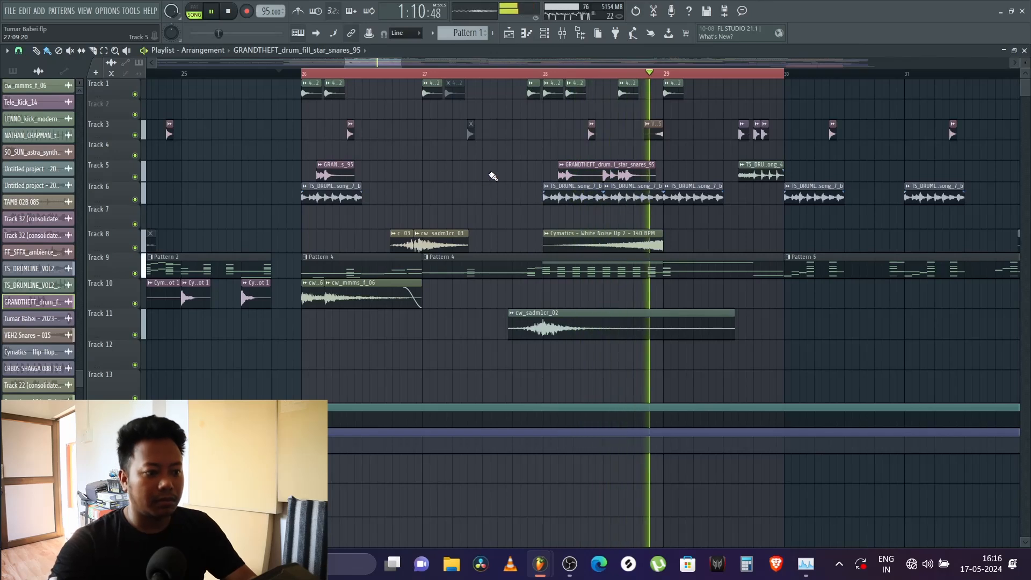
# Step: Replay the loop and examine the waveform of Track 6's TS_DRUMLINE_VOL2_95_drum_fill_tenor_song_7_b clip in its channel settings
pyautogui.press('space')
pyautogui.press('space')
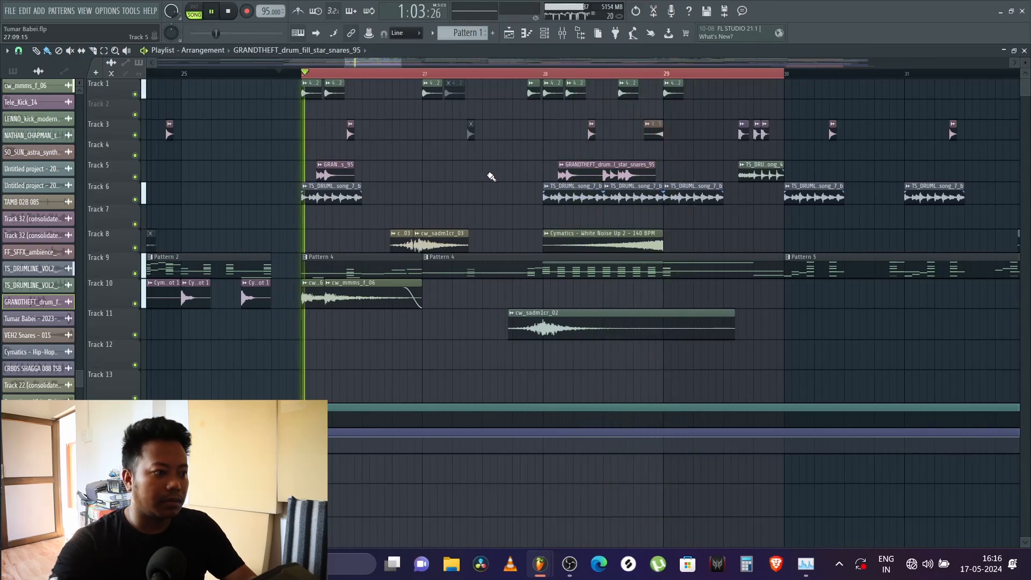
pyautogui.press('space')
pyautogui.click(338, 195)
pyautogui.doubleClick(338, 195)
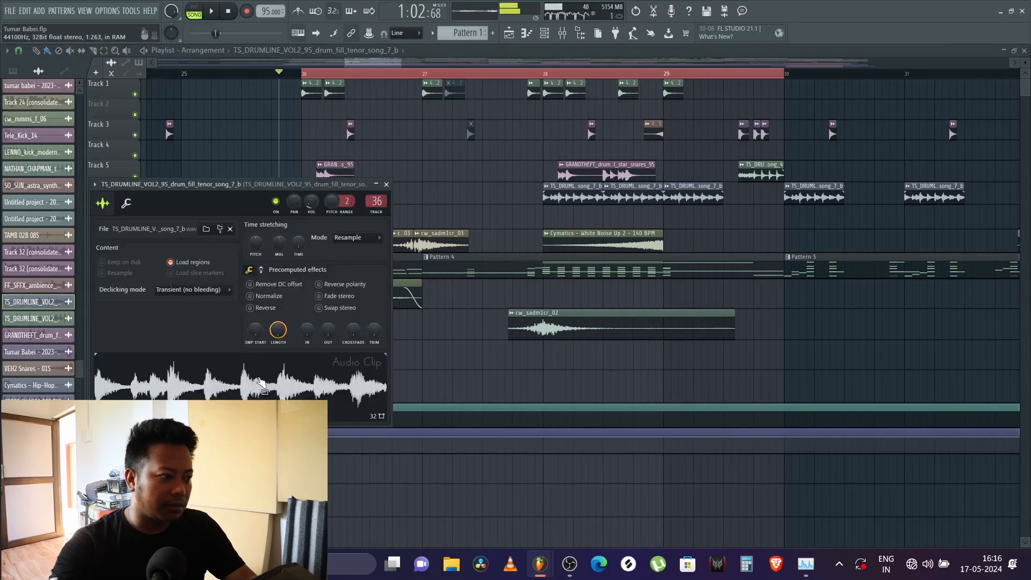
pyautogui.click(386, 185)
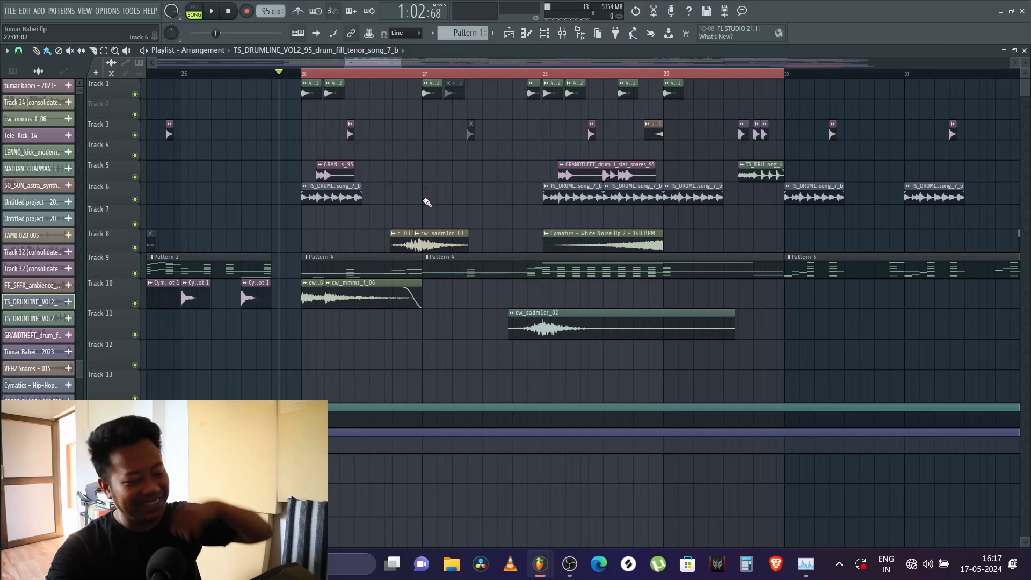
# Step: Play the section with the kick and percussion clips on Tracks 19 and 20 from just before bar 26
pyautogui.scroll(-10, 403, 143)
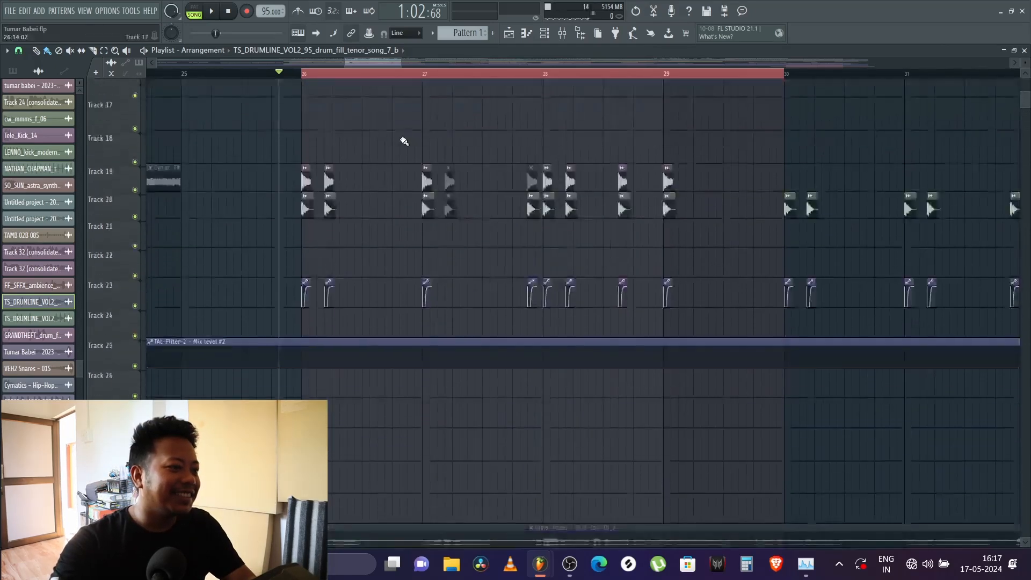
pyautogui.click(290, 74)
pyautogui.press('space')
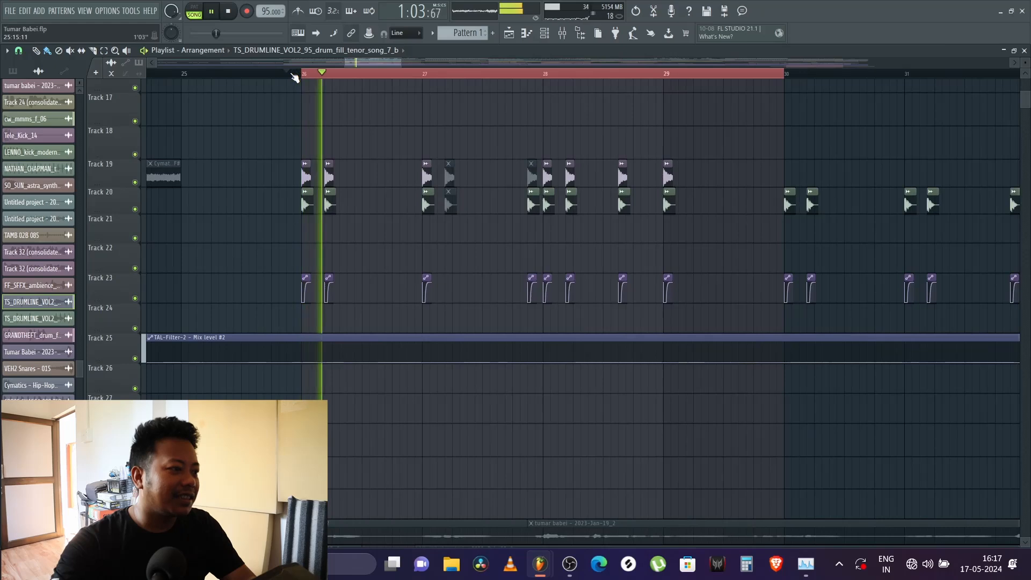
pyautogui.press('space')
# Step: Enlarge Track 19 and examine the VEH2 Percussion - 008 clip's waveform in its channel settings
pyautogui.scroll(8, 315, 177)
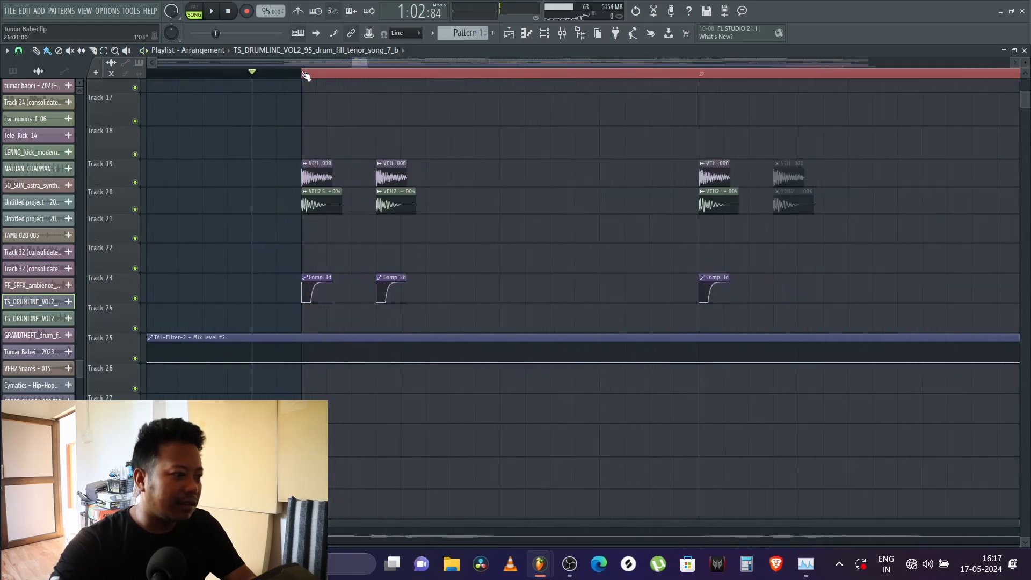
pyautogui.moveTo(112, 184)
pyautogui.mouseDown()
pyautogui.moveTo(113, 213)
pyautogui.moveTo(112, 194)
pyautogui.mouseUp()
pyautogui.doubleClick(370, 168)
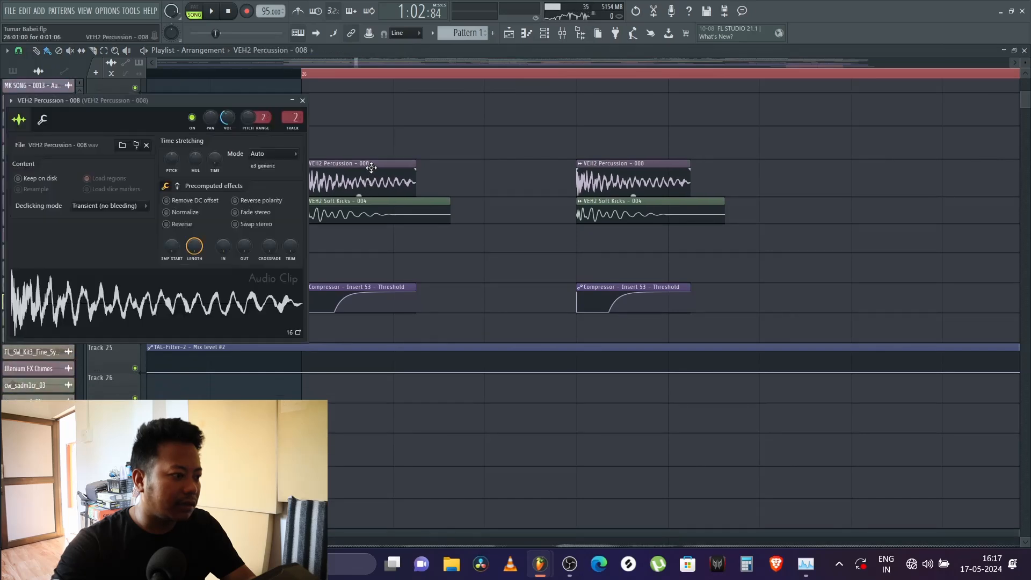
pyautogui.press('Escape')
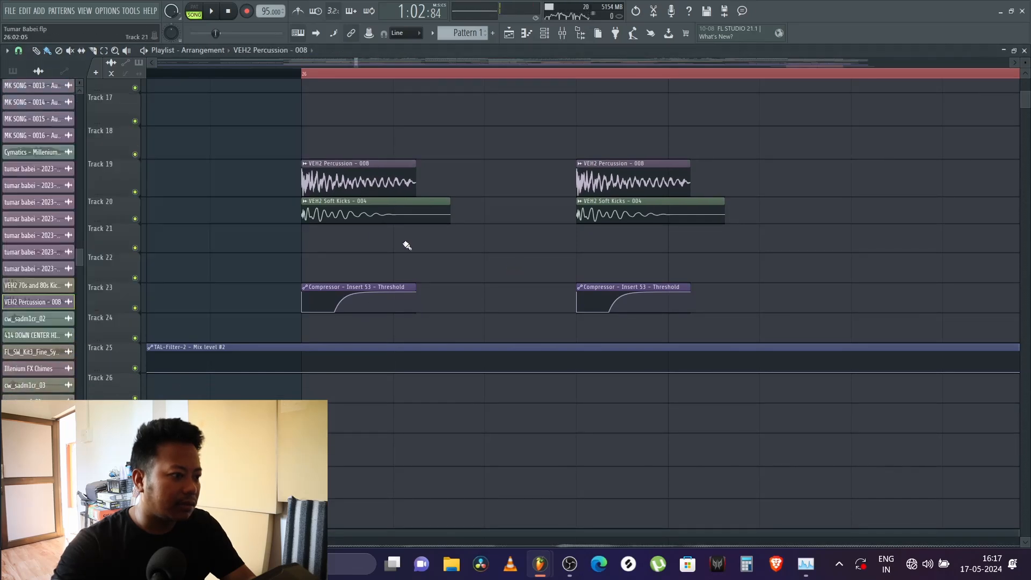
pyautogui.doubleClick(343, 214)
pyautogui.doubleClick(359, 190)
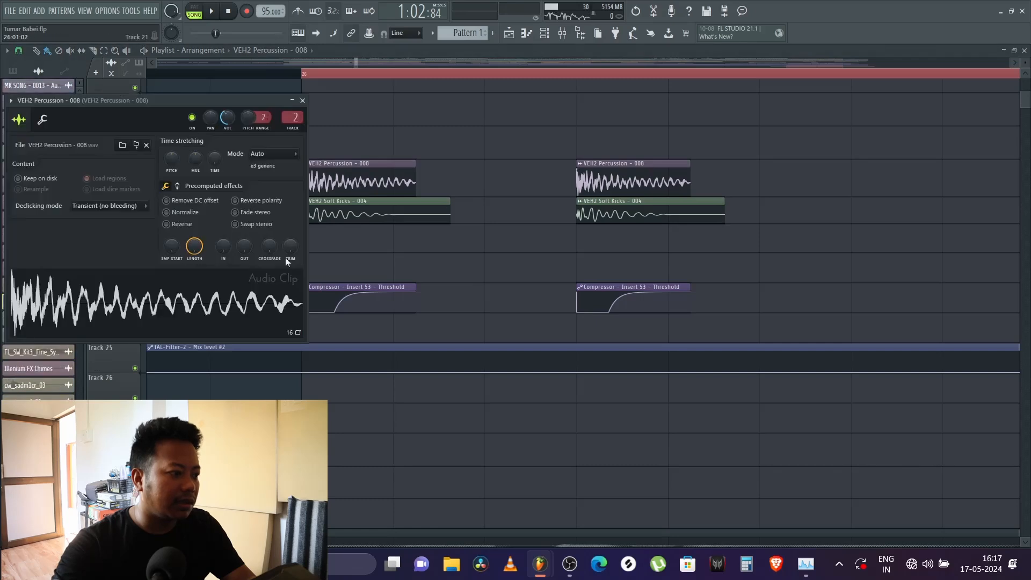
pyautogui.press('Escape')
# Step: Examine the VEH2 Soft Kicks - 004 clip on Track 20 in its channel settings and audition the sample
pyautogui.doubleClick(357, 210)
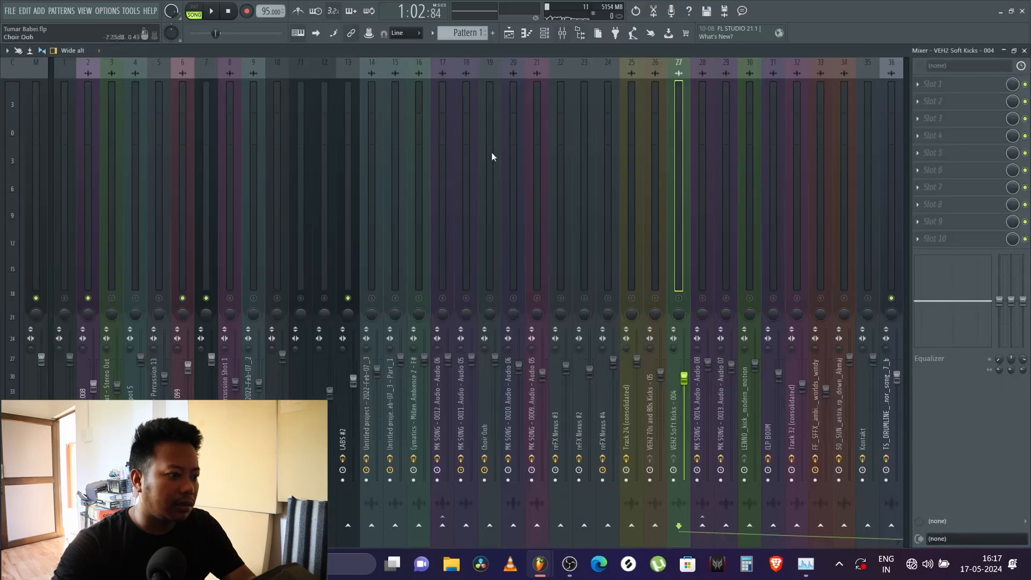
pyautogui.press('F9')
pyautogui.click(1025, 50)
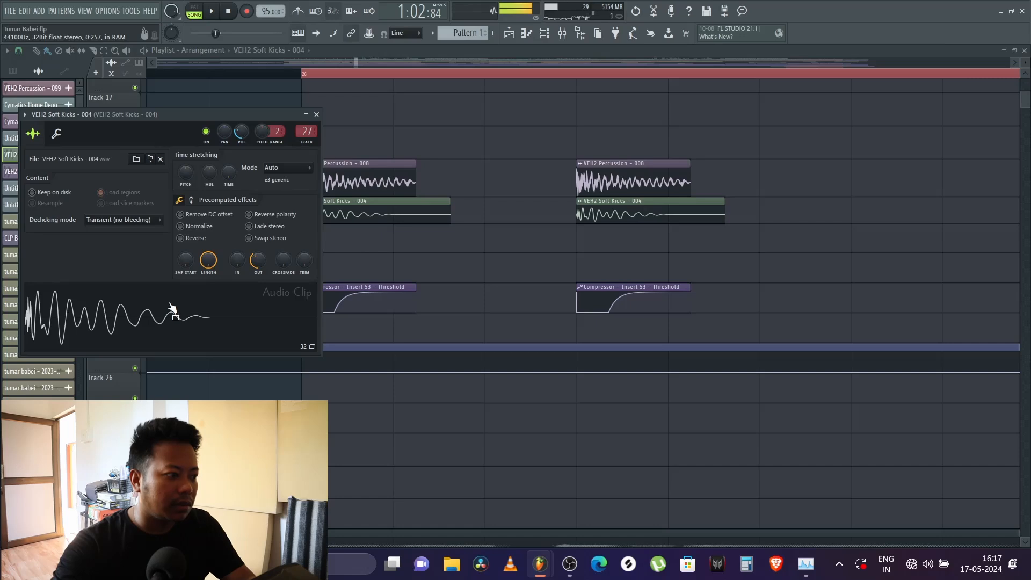
pyautogui.press('Escape')
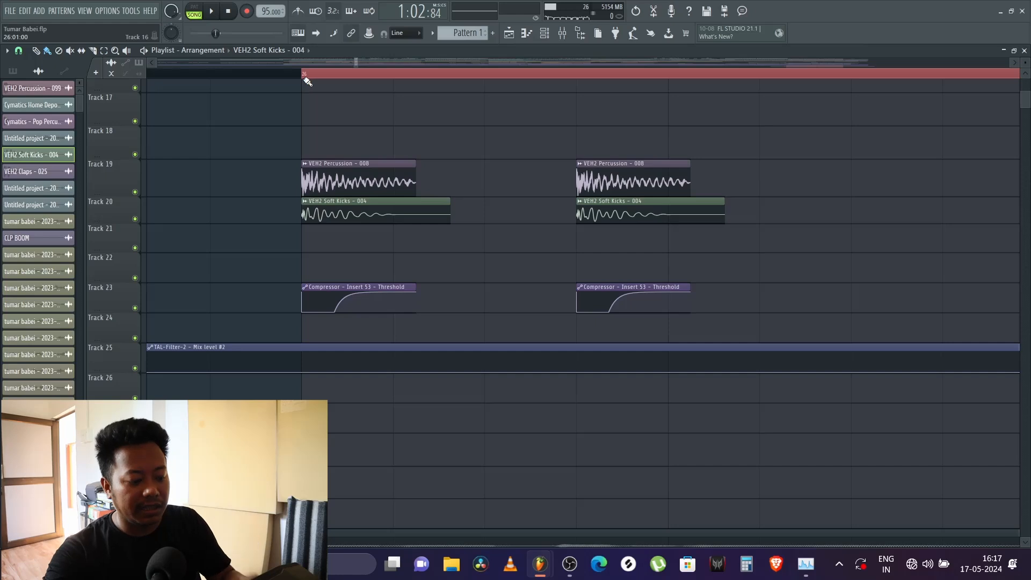
# Step: Look over the clips around bar 26 and open the Compressor - Insert 53 - Threshold automation clip on Track 23
pyautogui.scroll(-8, 313, 75)
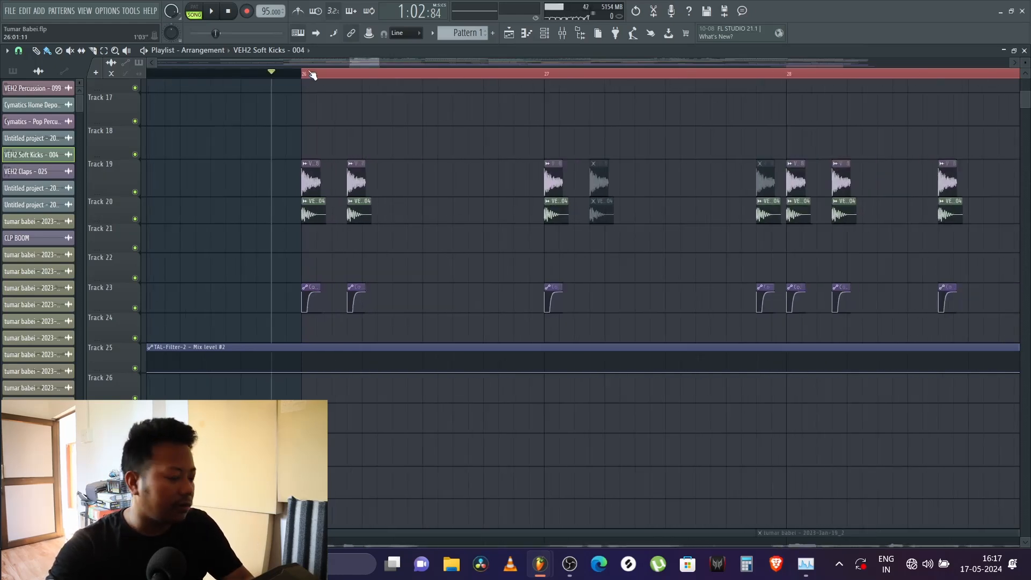
pyautogui.scroll(-4, 272, 279)
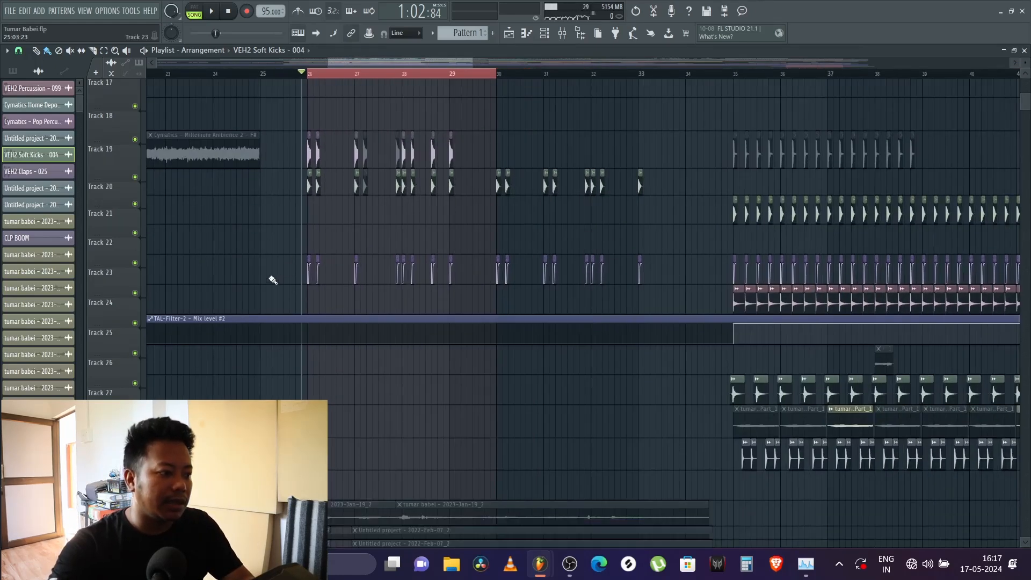
pyautogui.scroll(2, 305, 78)
pyautogui.scroll(4, 305, 78)
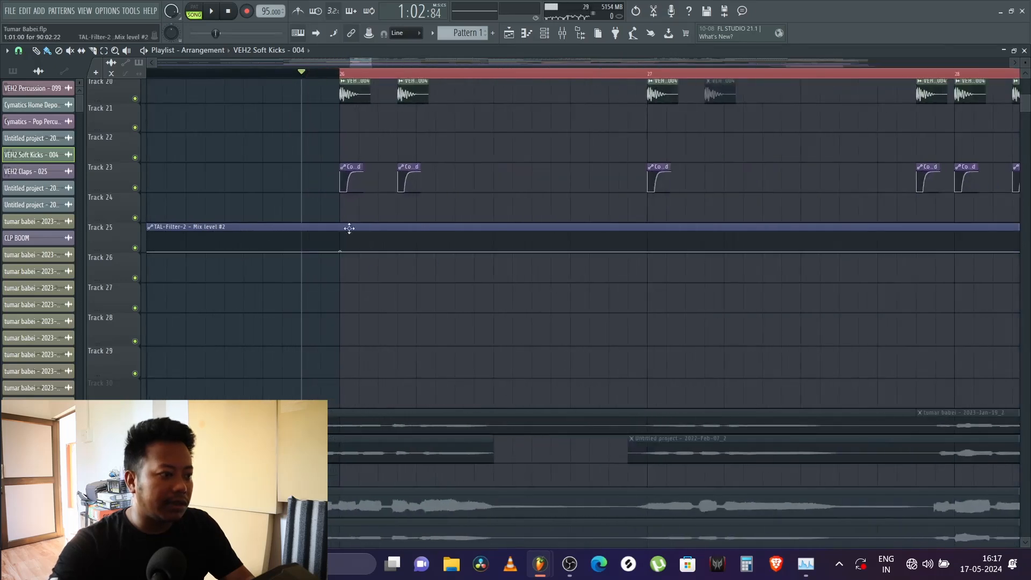
pyautogui.scroll(4, 348, 78)
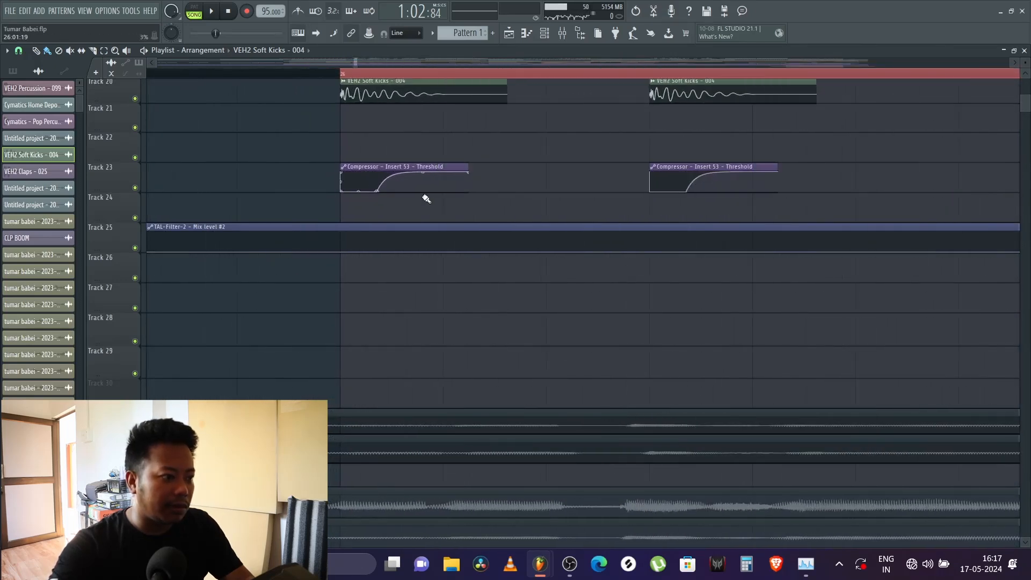
pyautogui.click(420, 167)
pyautogui.doubleClick(420, 167)
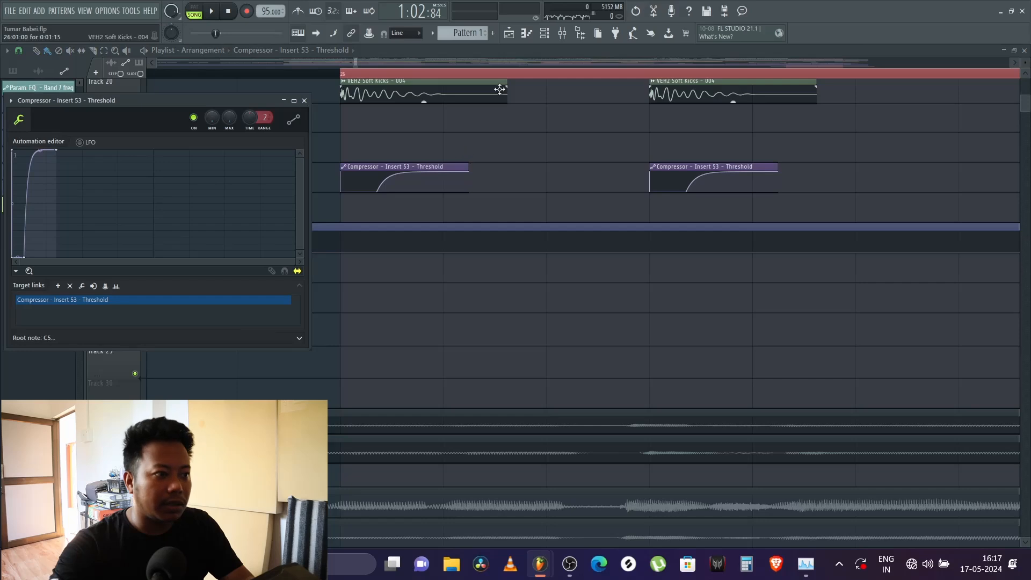
# Step: Play the section in the mixer and inspect the effect chains of Insert 58 and Insert 59
pyautogui.click(579, 33)
pyautogui.click(567, 34)
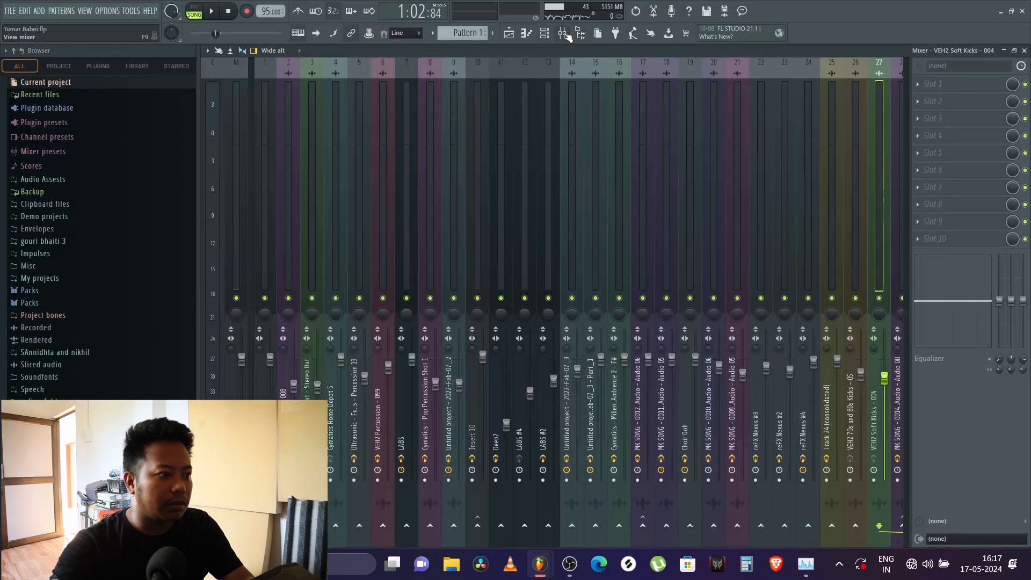
pyautogui.press('space')
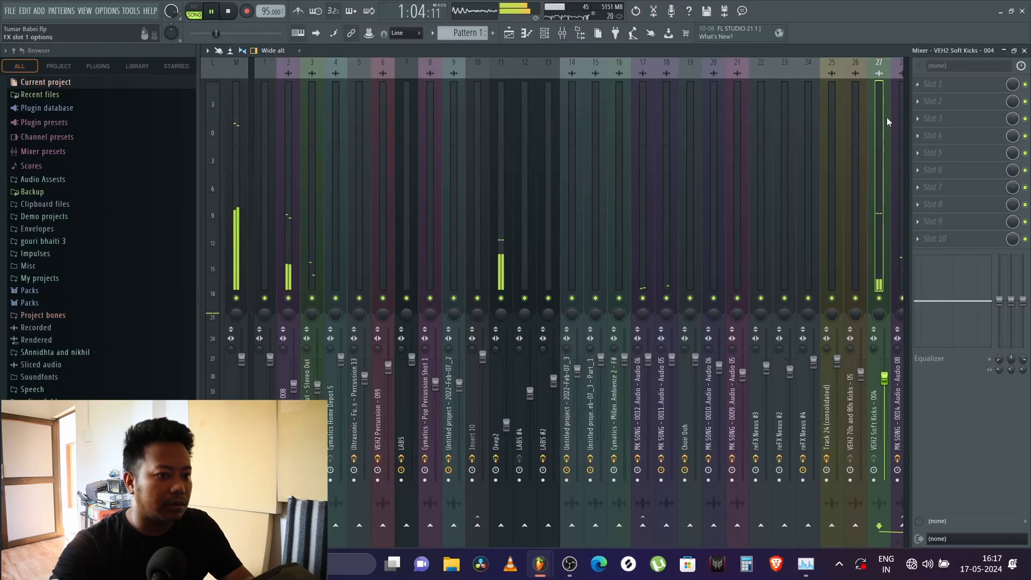
pyautogui.hscroll(4, 736, 221)
pyautogui.hscroll(4, 736, 221)
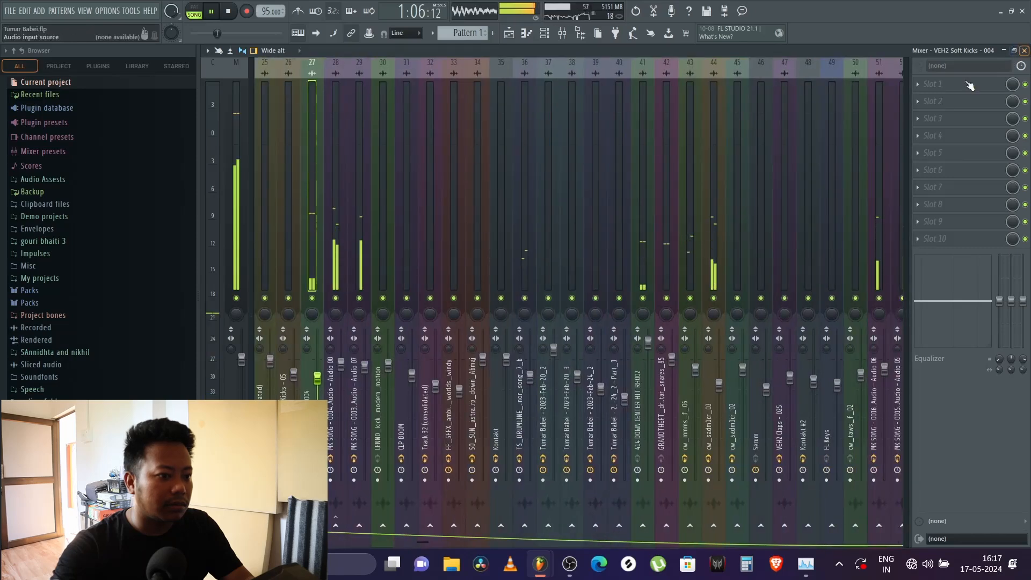
pyautogui.hscroll(4, 647, 274)
pyautogui.hscroll(4, 644, 271)
pyautogui.click(482, 261)
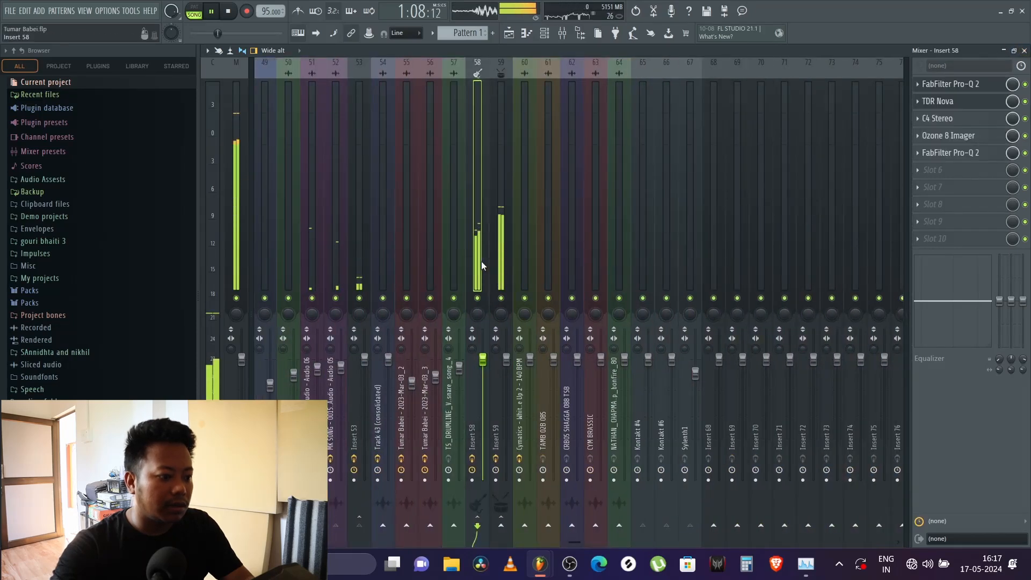
pyautogui.press('space')
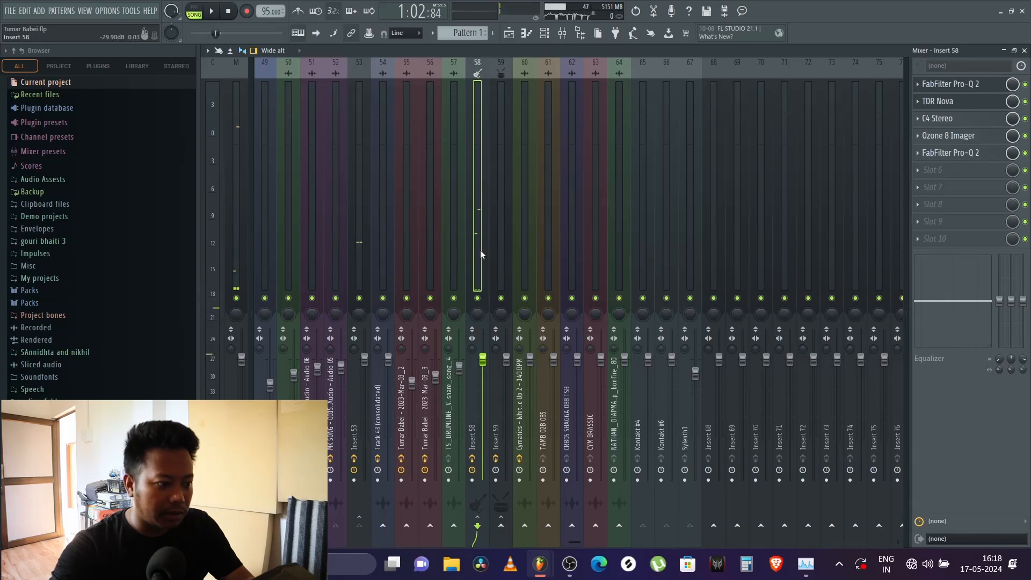
pyautogui.click(496, 253)
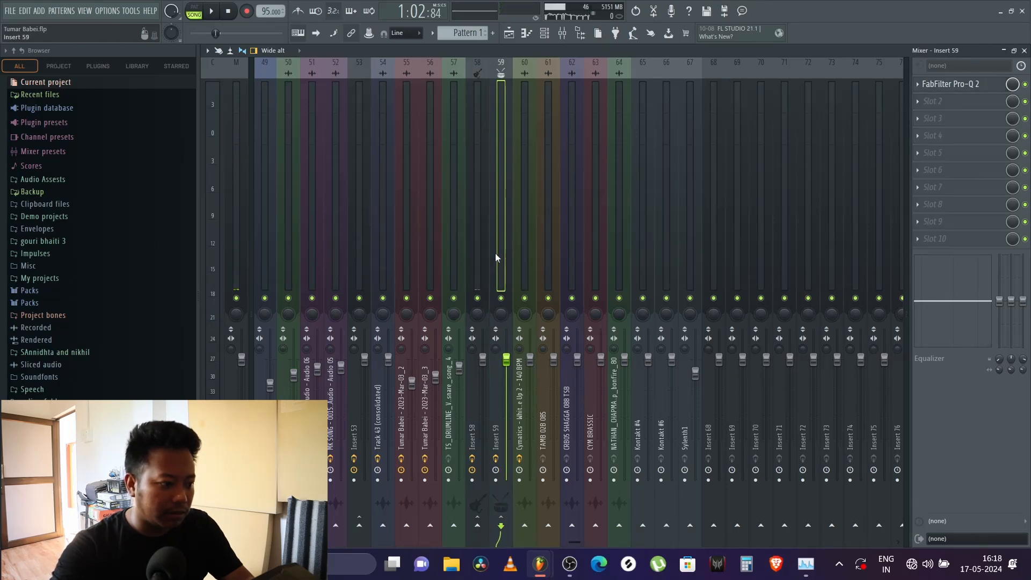
# Step: Play the section and compare the levels of Insert 58, Insert 59 and Insert 53 in the mixer
pyautogui.press('space')
pyautogui.click(479, 256)
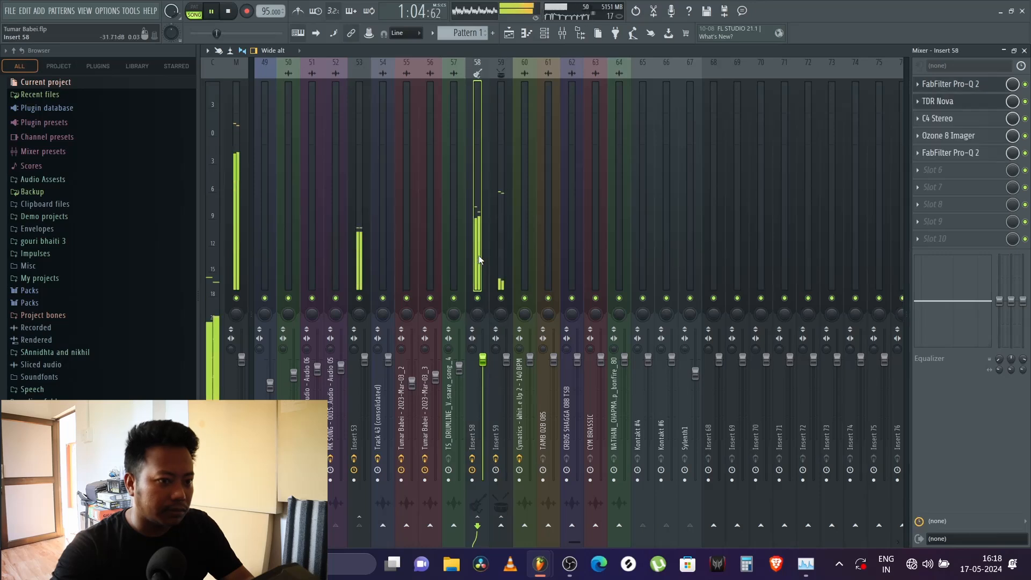
pyautogui.click(495, 254)
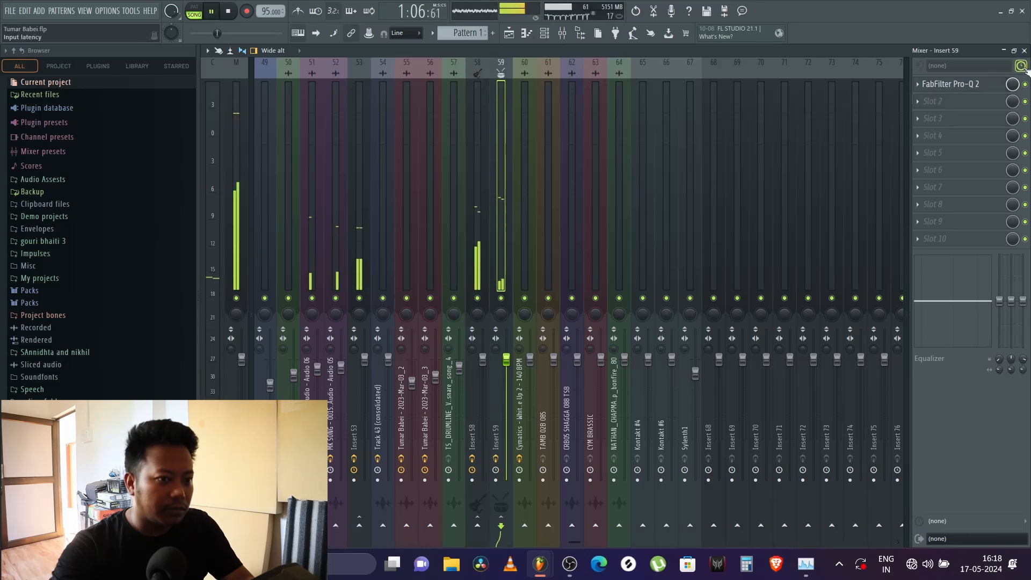
pyautogui.click(1025, 50)
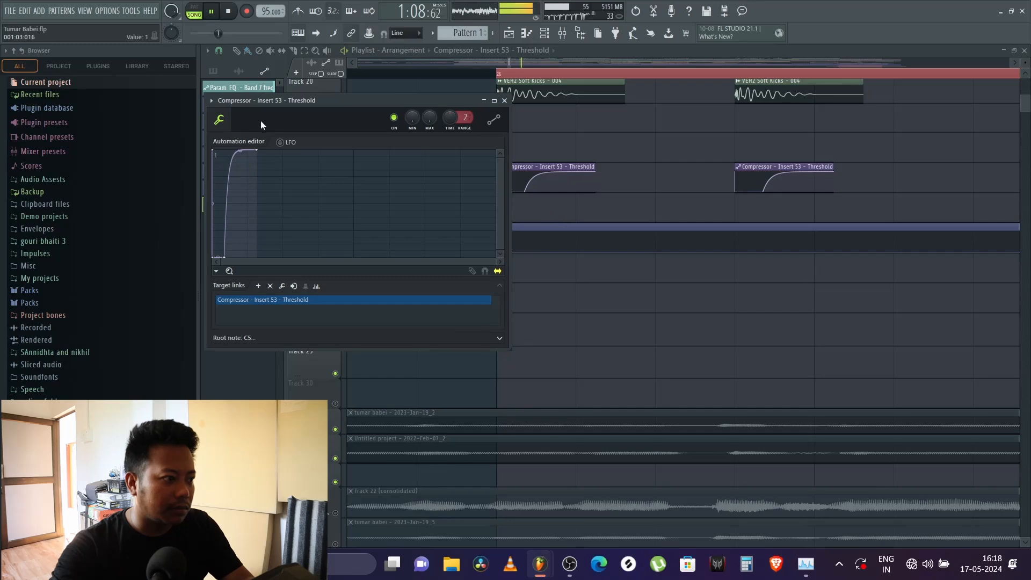
pyautogui.press('F9')
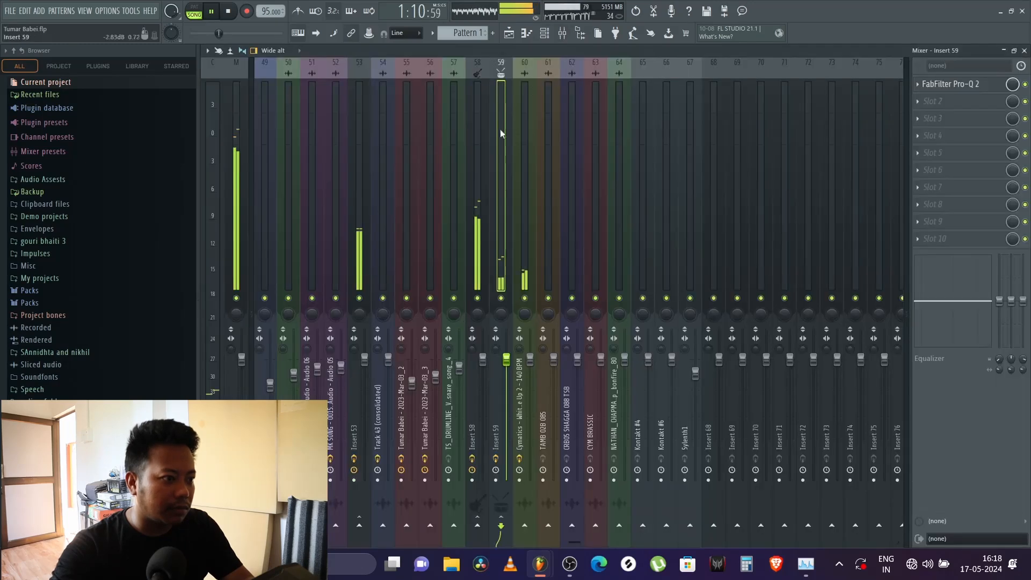
pyautogui.click(359, 158)
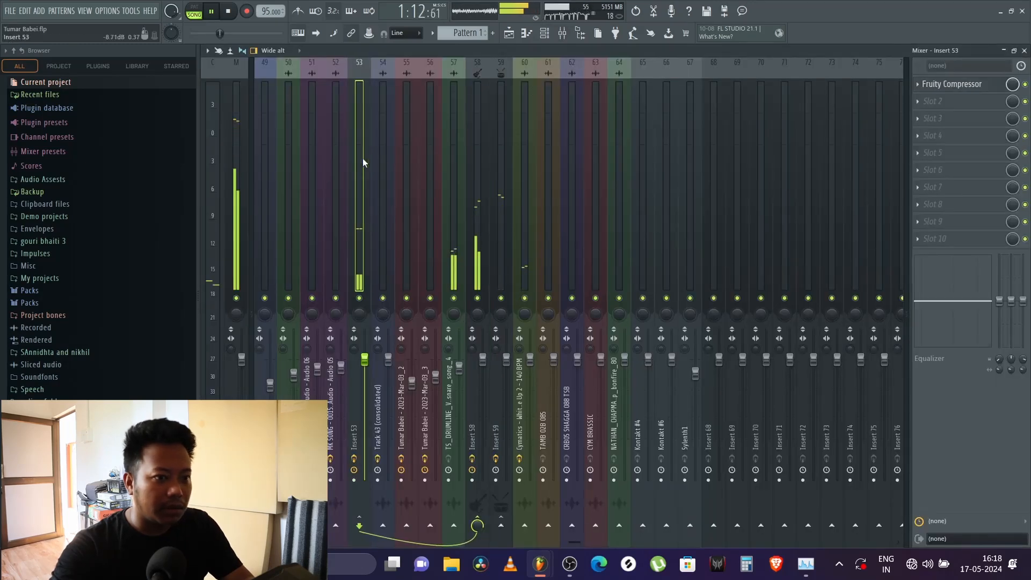
pyautogui.press('space')
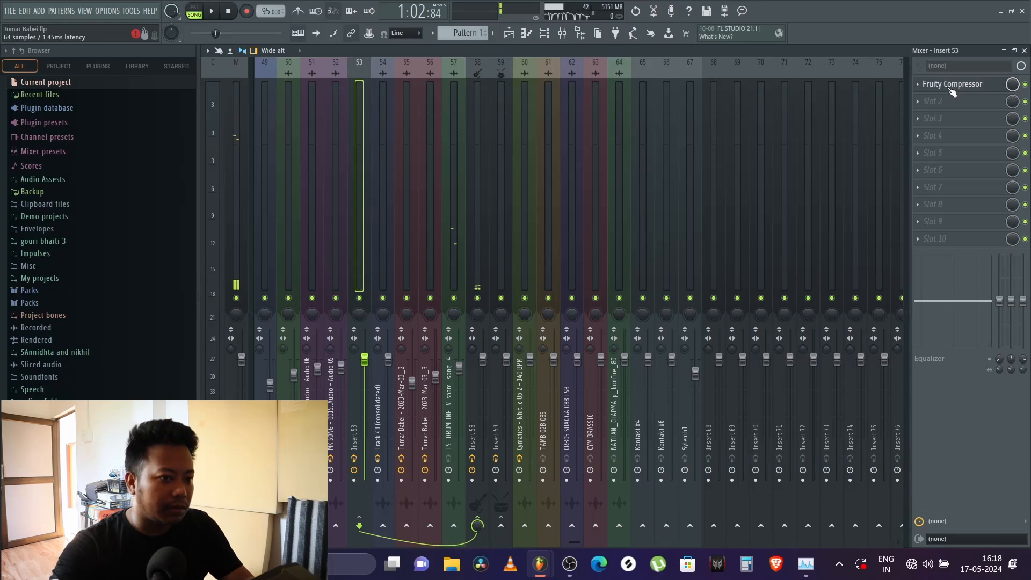
# Step: Watch the threshold automation of Insert 53's Fruity Compressor during playback and set its attack to 0.6 ms
pyautogui.click(951, 86)
pyautogui.press('space')
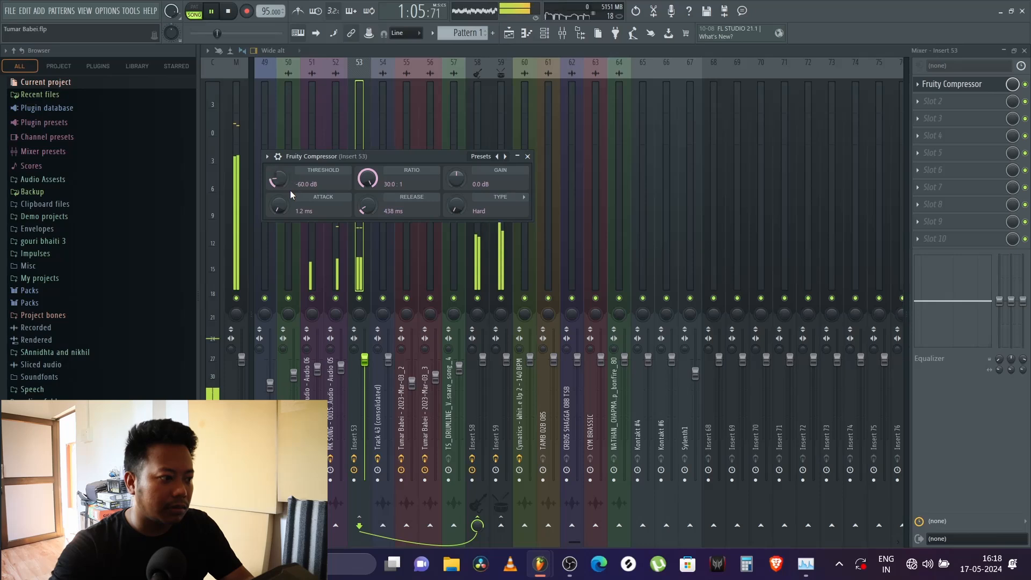
pyautogui.press('space')
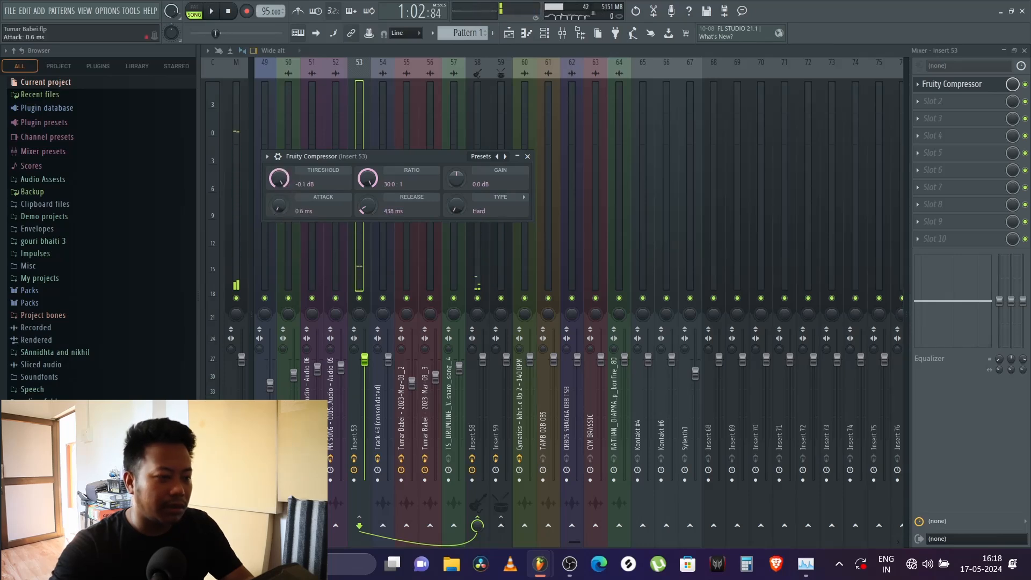
pyautogui.press('space')
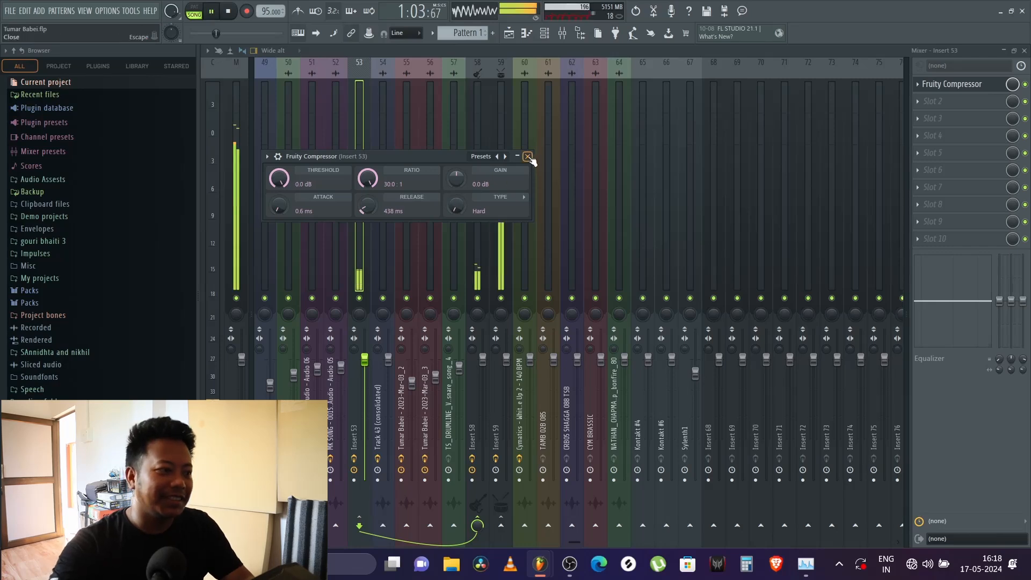
pyautogui.click(528, 157)
pyautogui.press('space')
# Step: Close the mixer and the threshold automation editor, and look over the arrangement around bar 26 up to Track 1
pyautogui.click(1025, 51)
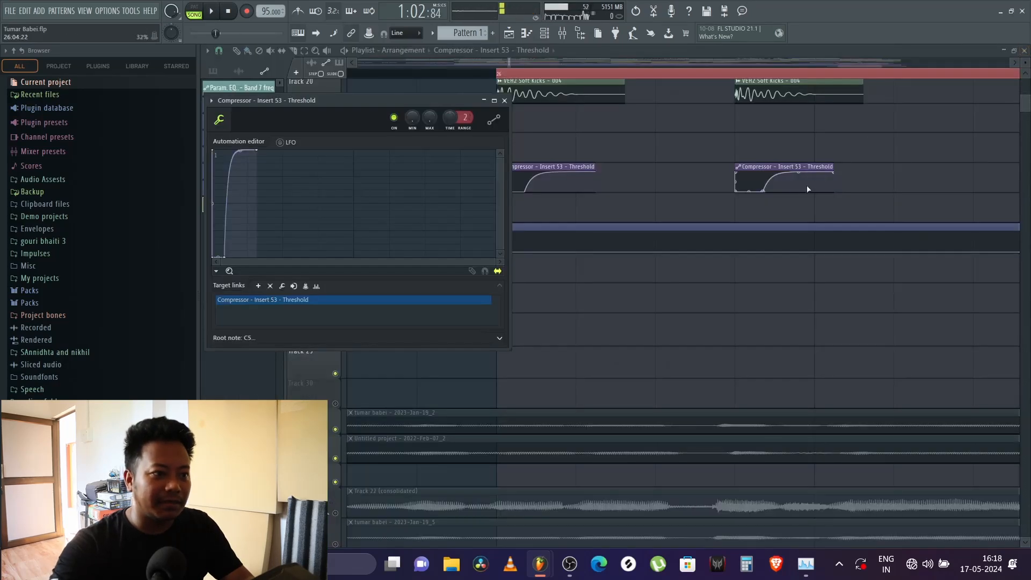
pyautogui.click(494, 109)
pyautogui.scroll(-5, 517, 77)
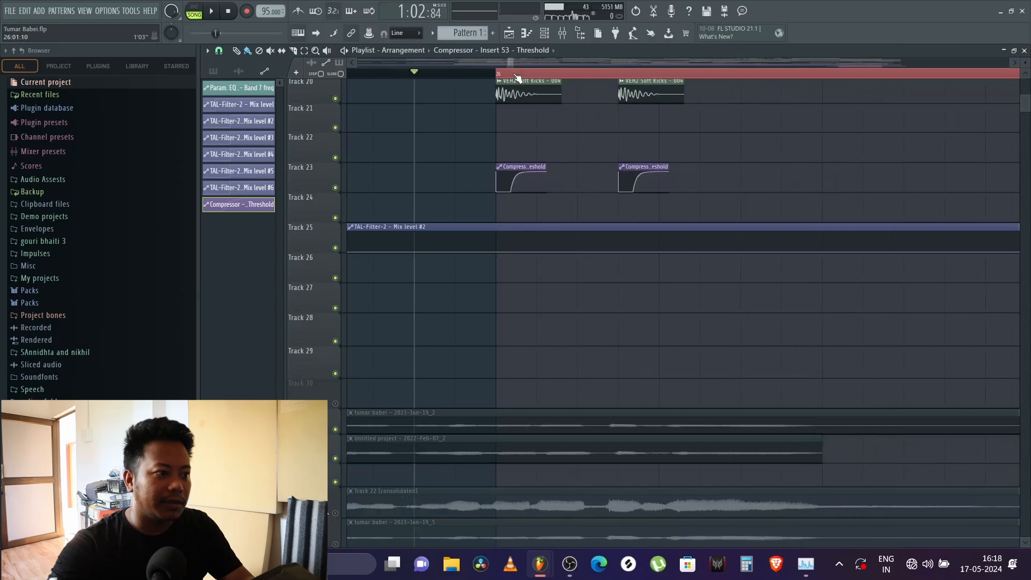
pyautogui.press('space')
pyautogui.scroll(-4, 518, 76)
pyautogui.press('space')
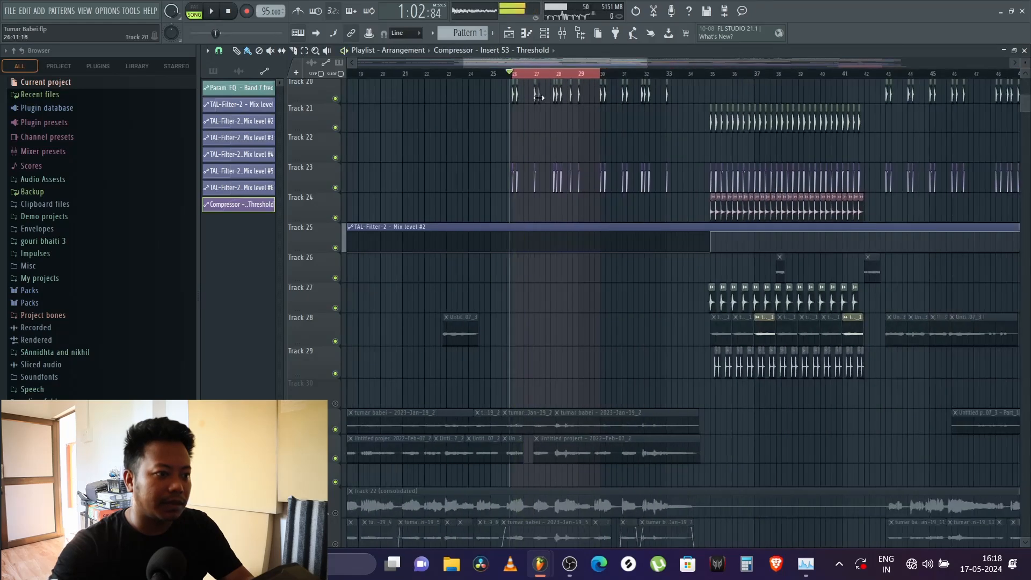
pyautogui.scroll(4, 603, 147)
pyautogui.scroll(1, 603, 147)
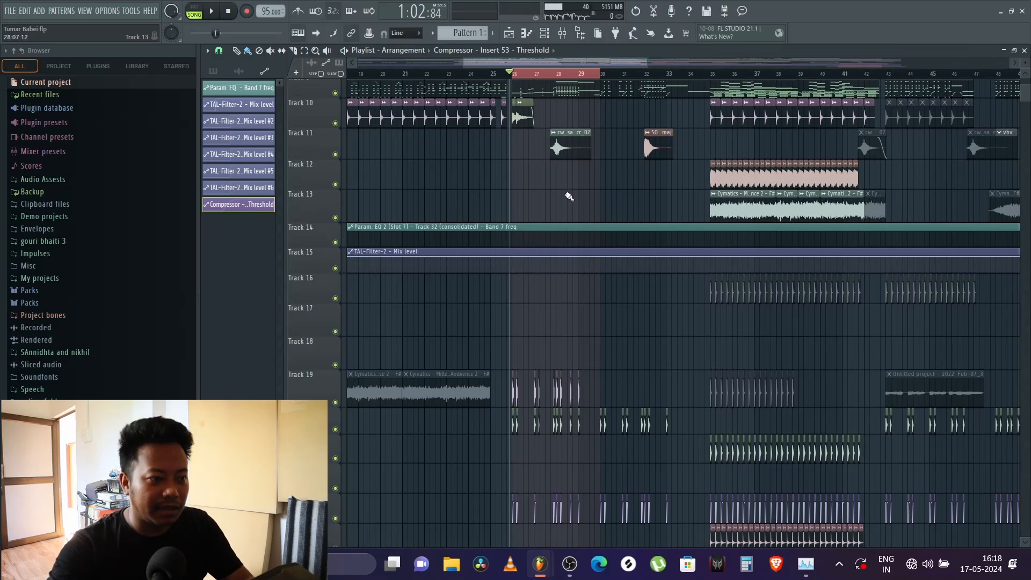
pyautogui.scroll(4, 578, 206)
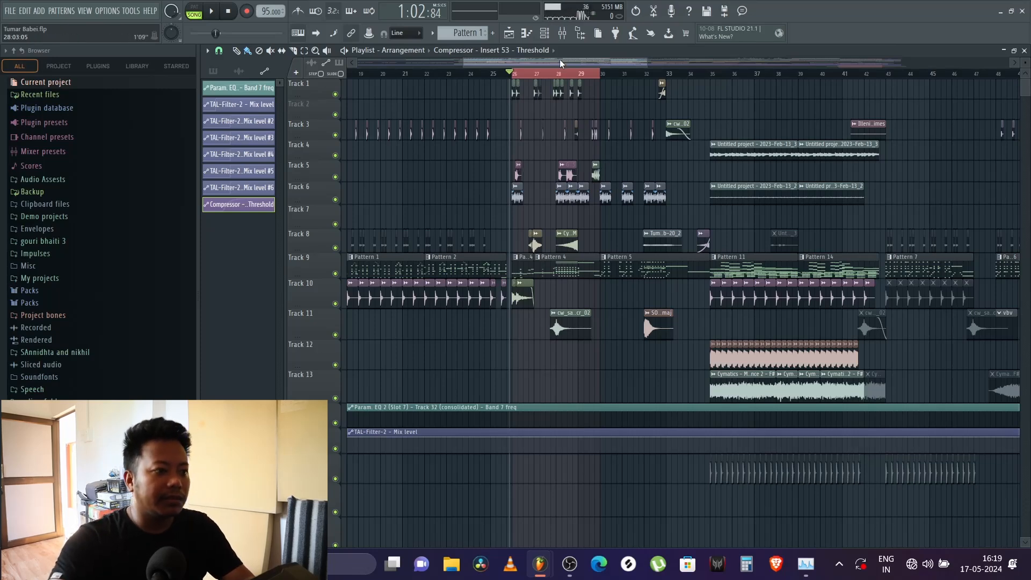
# Step: Clear the bar 26 to 30 time selection and play from about bar 29 with guitar Tracks 59 to 66 in view
pyautogui.doubleClick(547, 76)
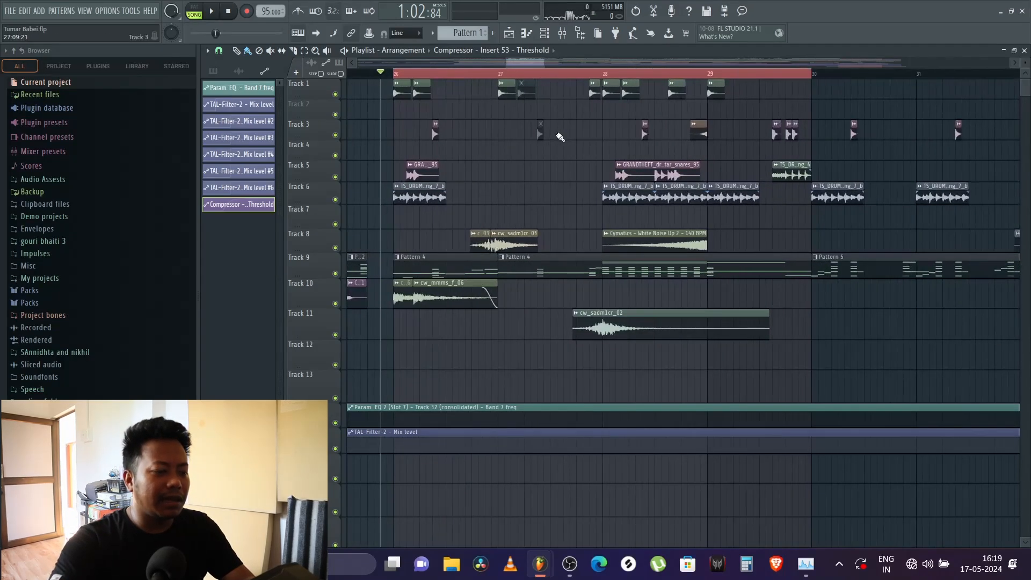
pyautogui.scroll(-15, 560, 136)
pyautogui.scroll(-8, 527, 124)
pyautogui.scroll(-5, 471, 76)
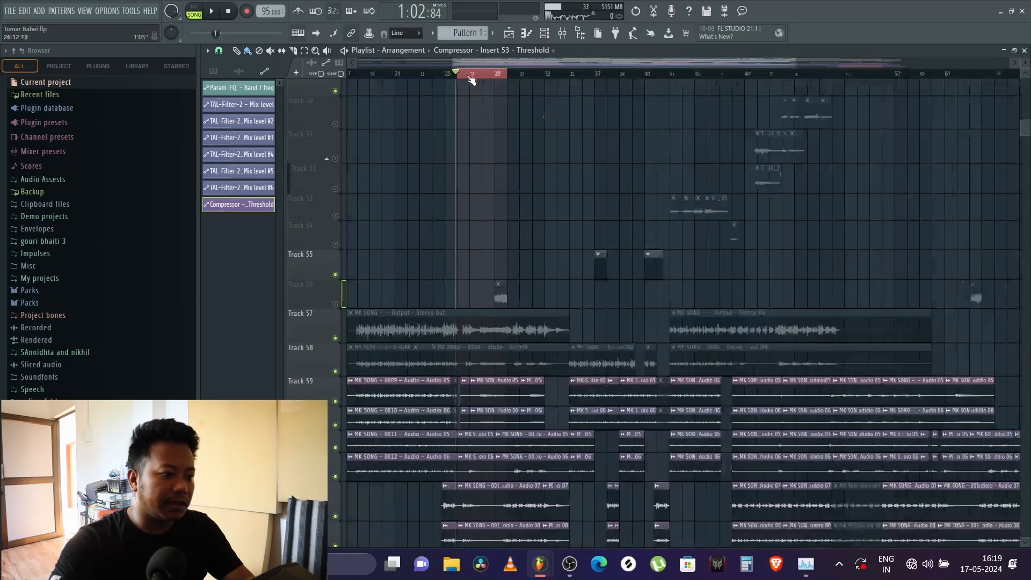
pyautogui.scroll(-4, 540, 153)
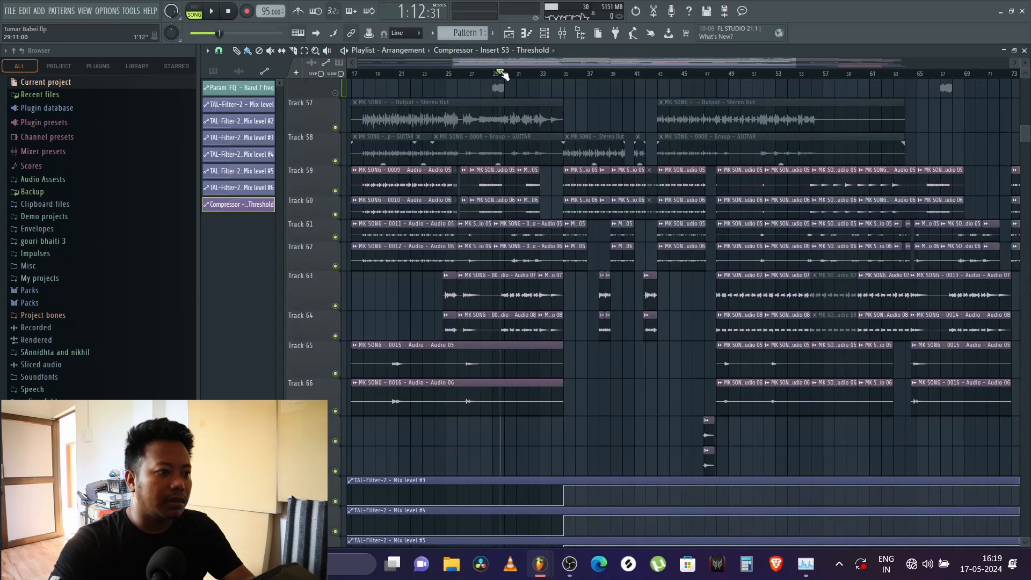
pyautogui.press('space')
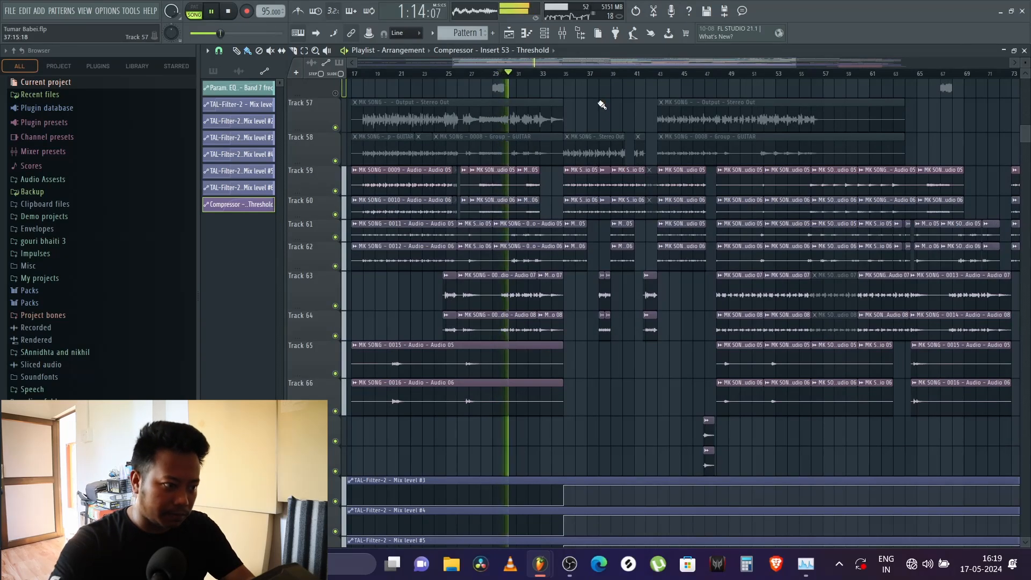
# Step: Look over the playlist from Track 57 up to Track 12 while playing the section around bars 29 to 32
pyautogui.scroll(5, 597, 108)
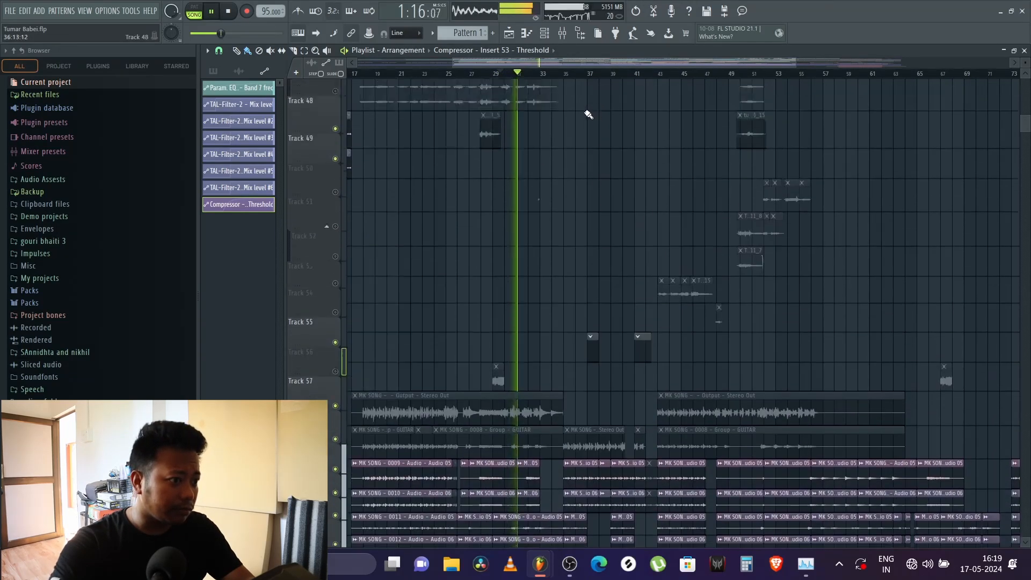
pyautogui.scroll(10, 589, 114)
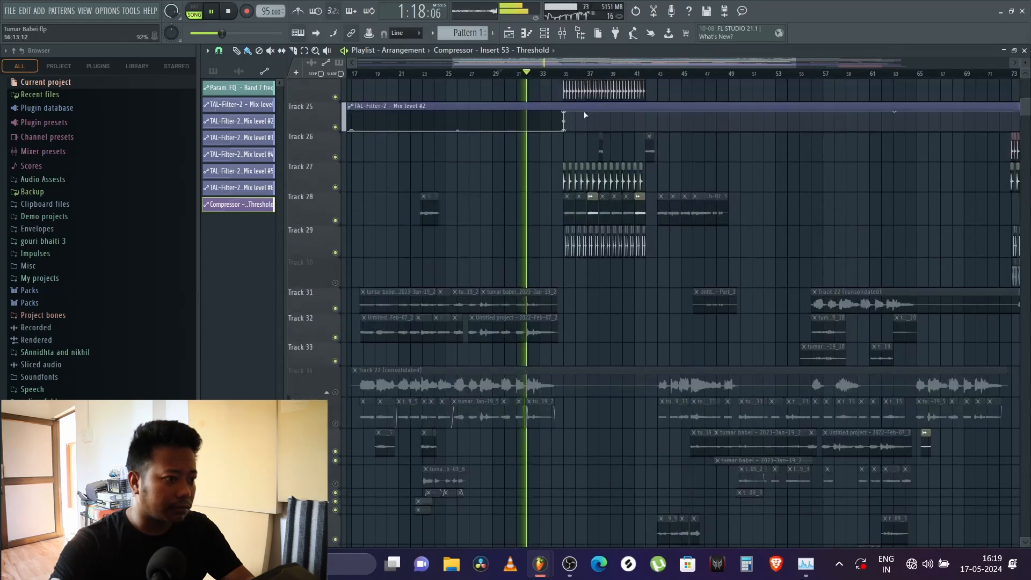
pyautogui.scroll(3, 584, 113)
pyautogui.press('space')
pyautogui.press('space')
pyautogui.scroll(4, 534, 77)
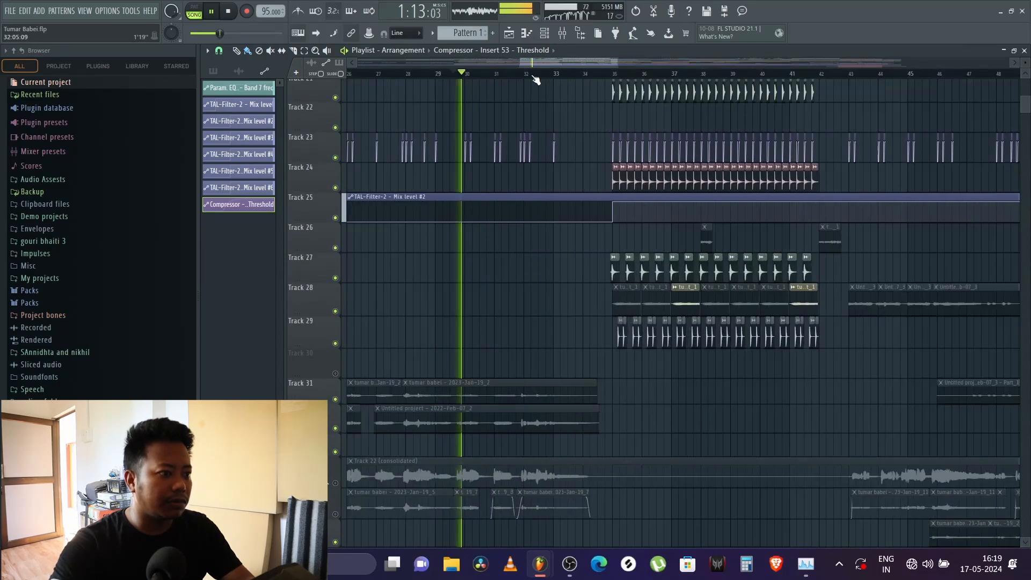
pyautogui.scroll(2, 534, 81)
pyautogui.scroll(3, 527, 115)
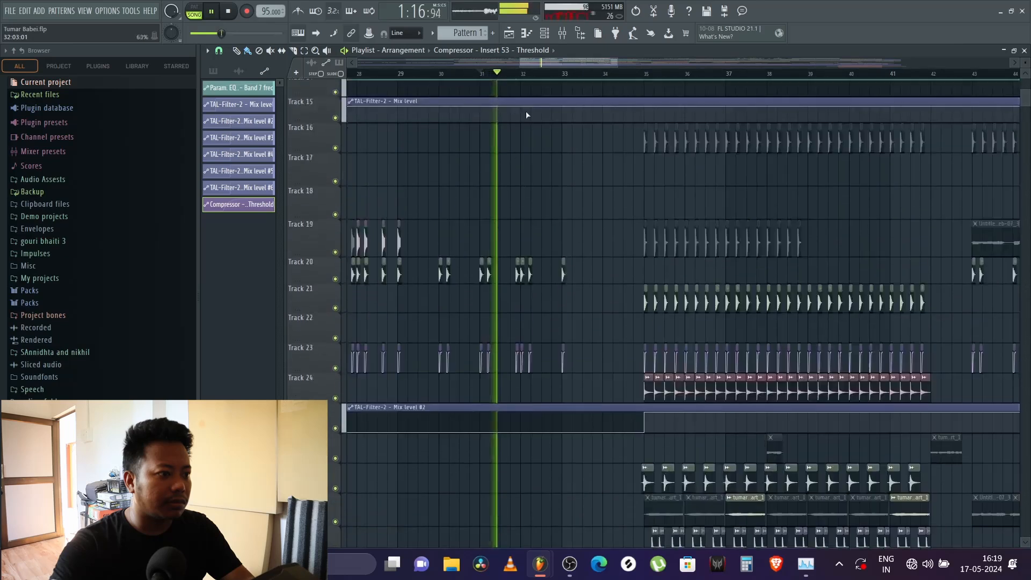
pyautogui.scroll(2, 528, 115)
pyautogui.press('space')
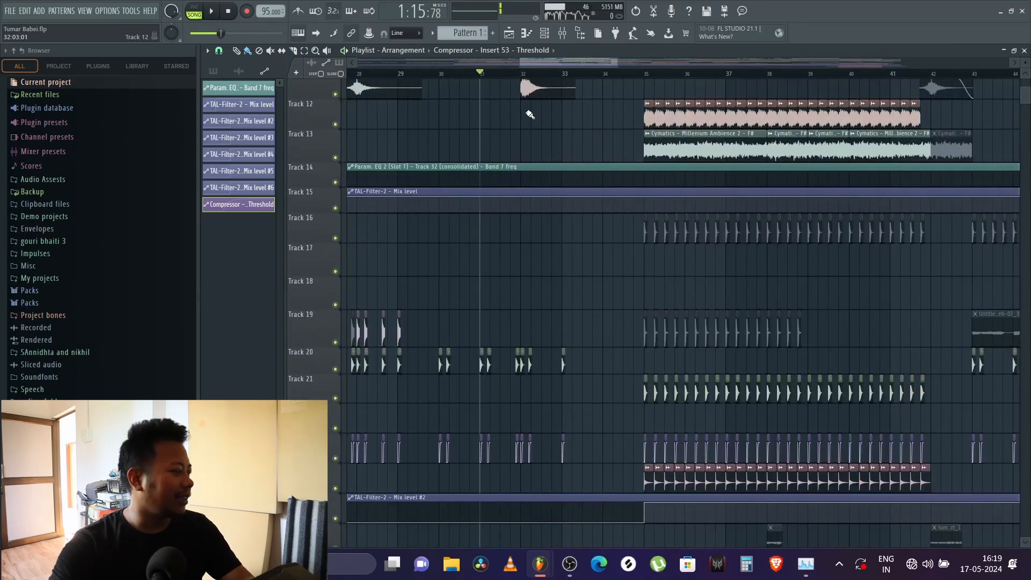
# Step: Play from bar 31 and follow the clips on Tracks 3 to 13
pyautogui.scroll(3, 524, 115)
pyautogui.scroll(4, 524, 116)
pyautogui.scroll(6, 481, 75)
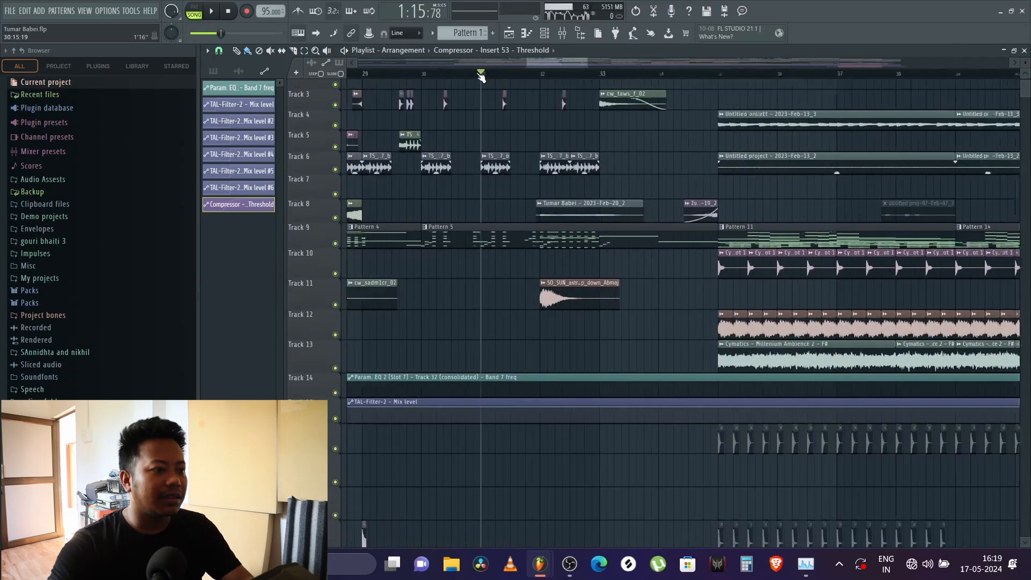
pyautogui.press('space')
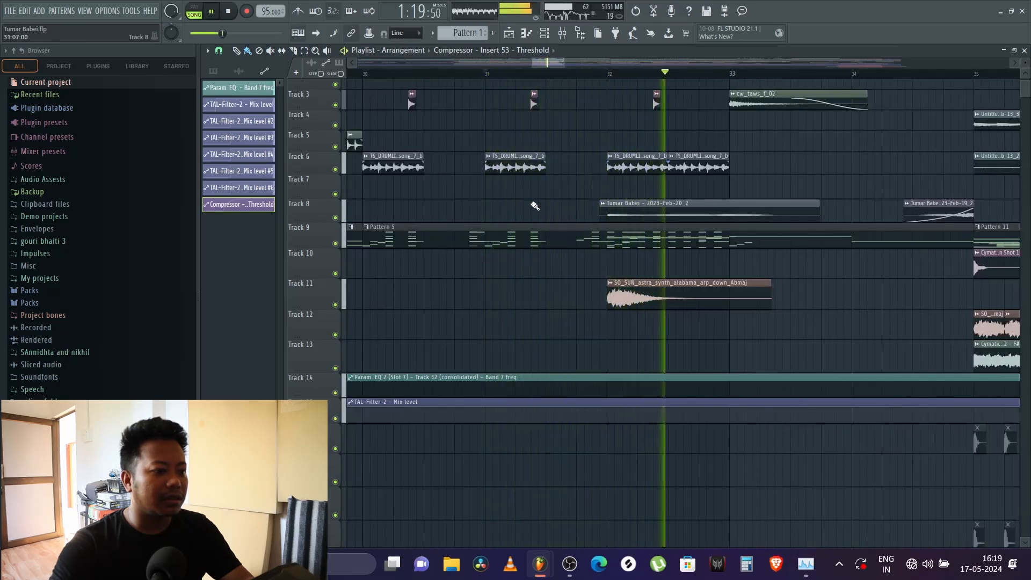
pyautogui.press('space')
# Step: Examine the Tumar Babei - 2023-Feb-20_2 clip on Track 8 in its channel settings and look over the neighbouring clips
pyautogui.click(638, 210)
pyautogui.doubleClick(639, 210)
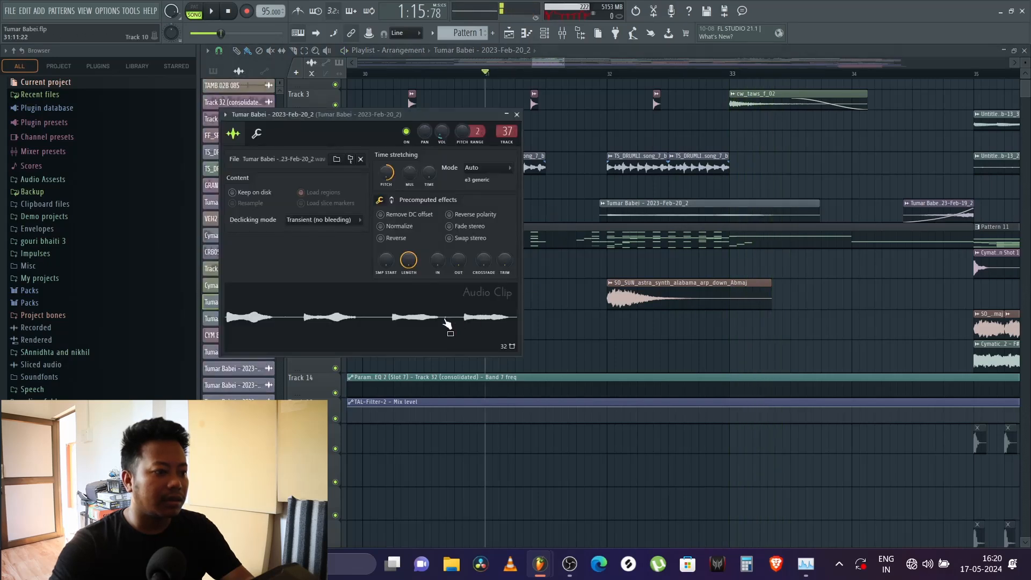
pyautogui.click(518, 115)
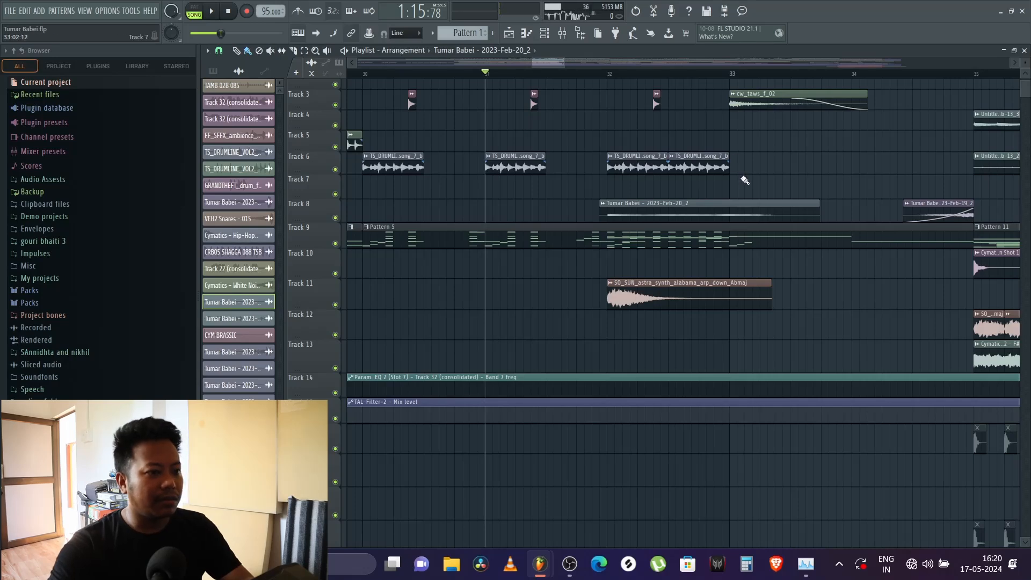
pyautogui.scroll(-5, 811, 169)
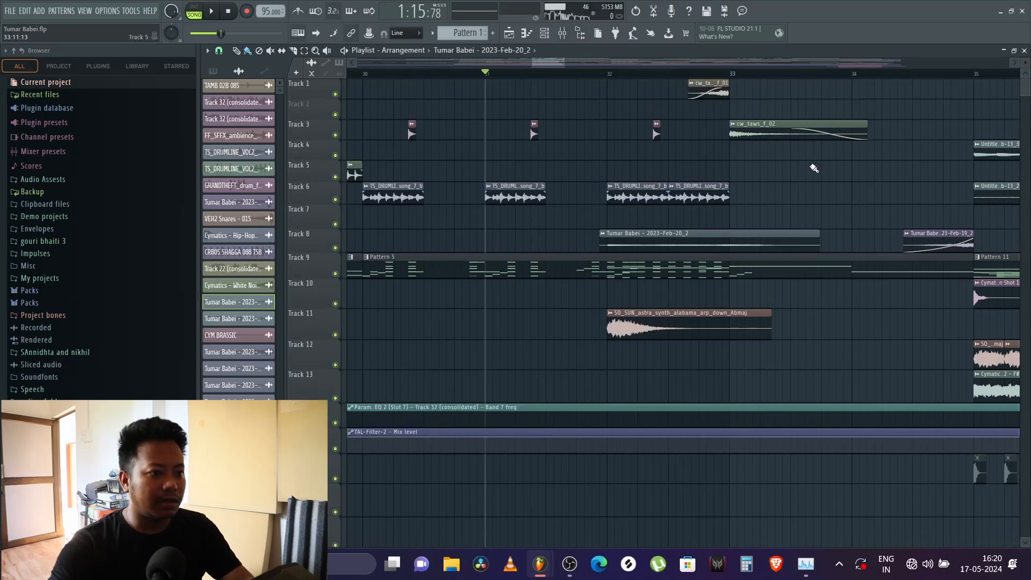
pyautogui.scroll(6, 813, 169)
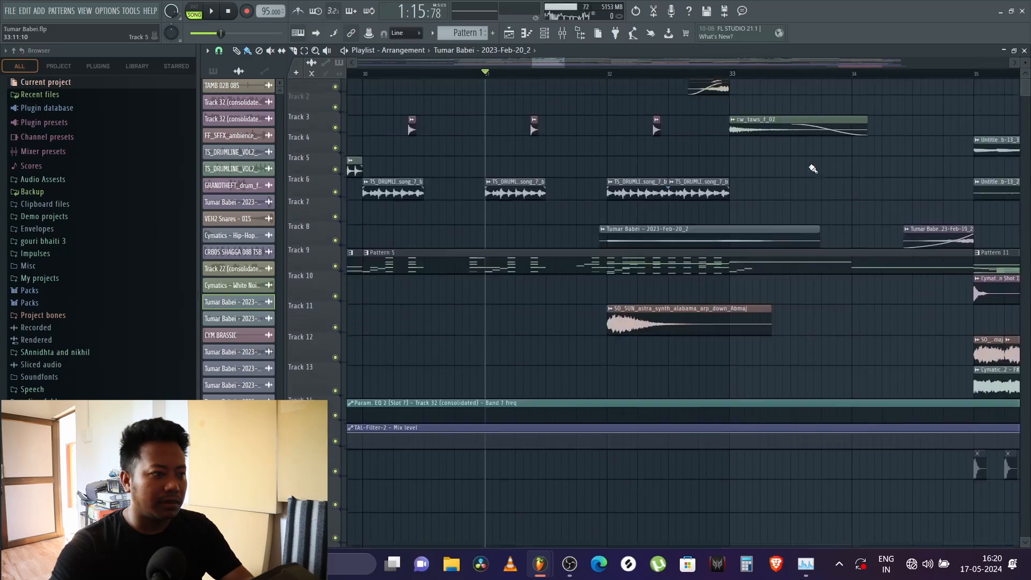
pyautogui.doubleClick(682, 235)
pyautogui.press('Escape')
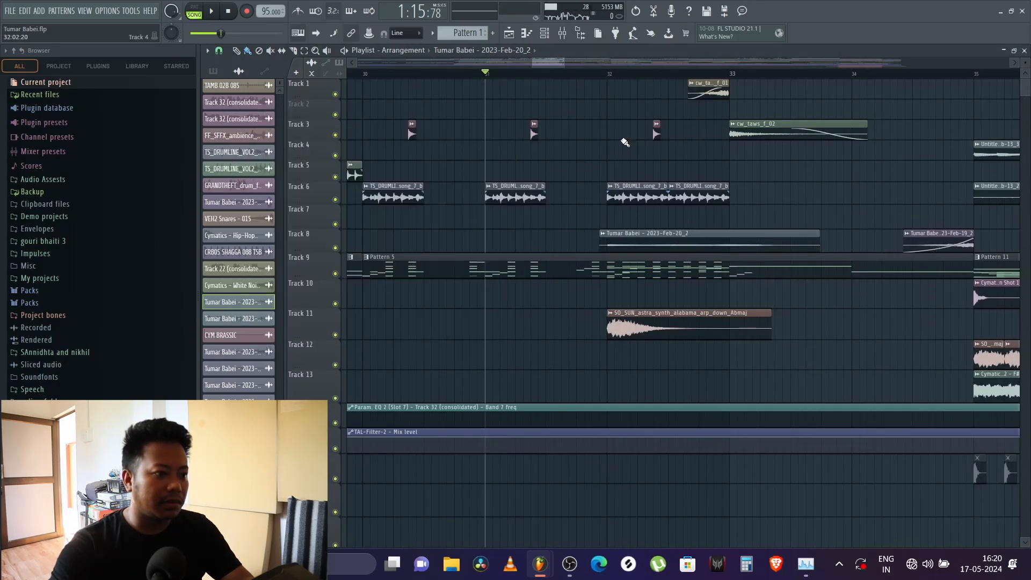
# Step: Play the section from bar 32 to hear the Track 8 clip in context
pyautogui.click(609, 74)
pyautogui.press('space')
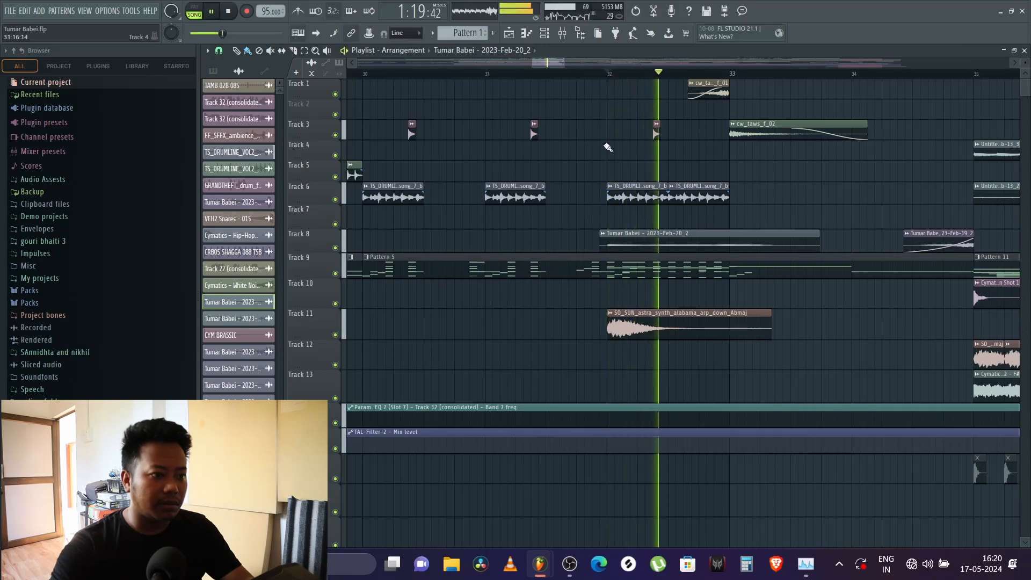
pyautogui.press('space')
# Step: Solo the Tumar Babei - 2023-Feb-20_2 clip's mixer track 37, play it and inspect its Fruity Reeverb 2, finishing on the Master track
pyautogui.doubleClick(649, 247)
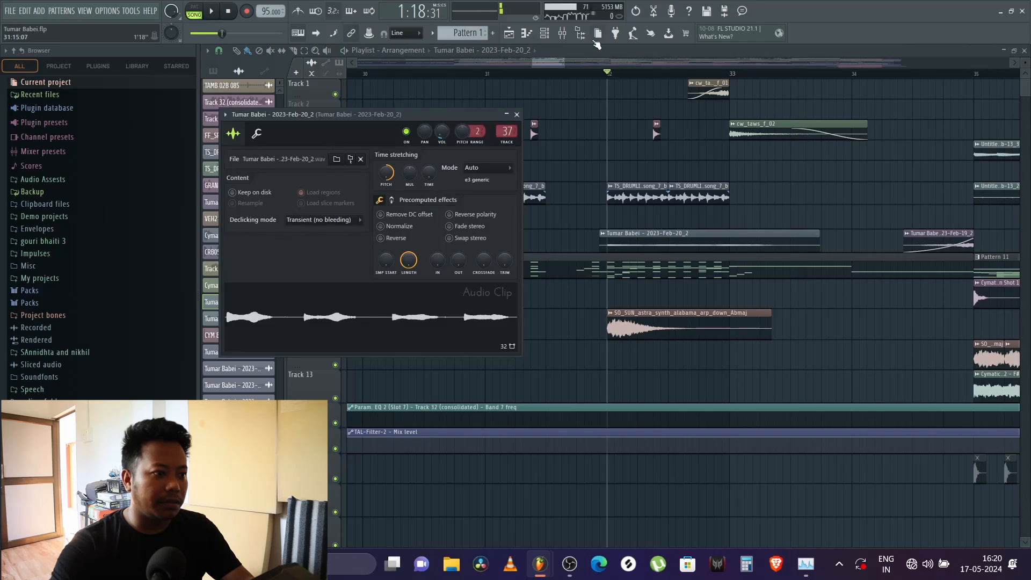
pyautogui.press('F9')
pyautogui.press('space')
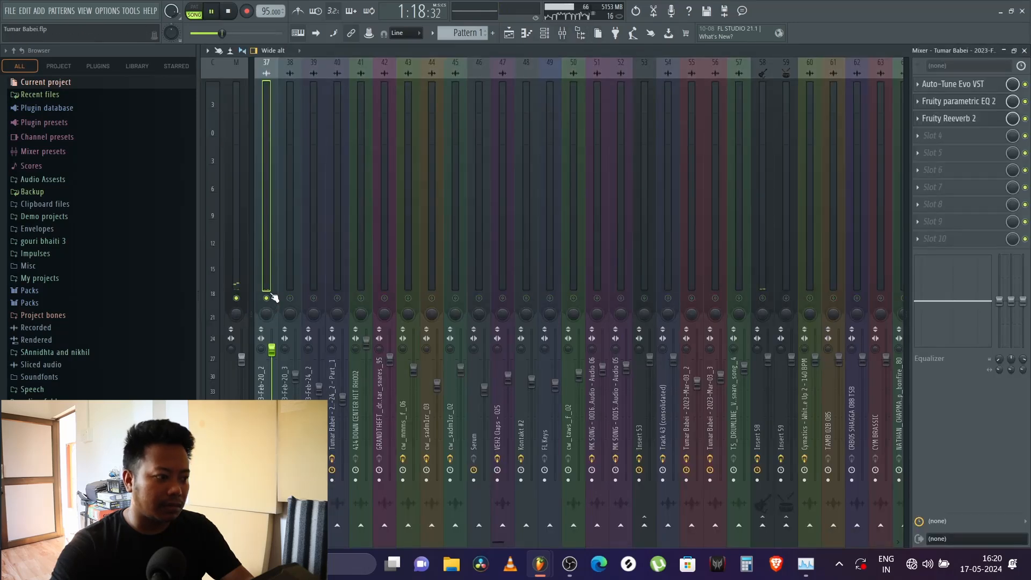
pyautogui.click(967, 118)
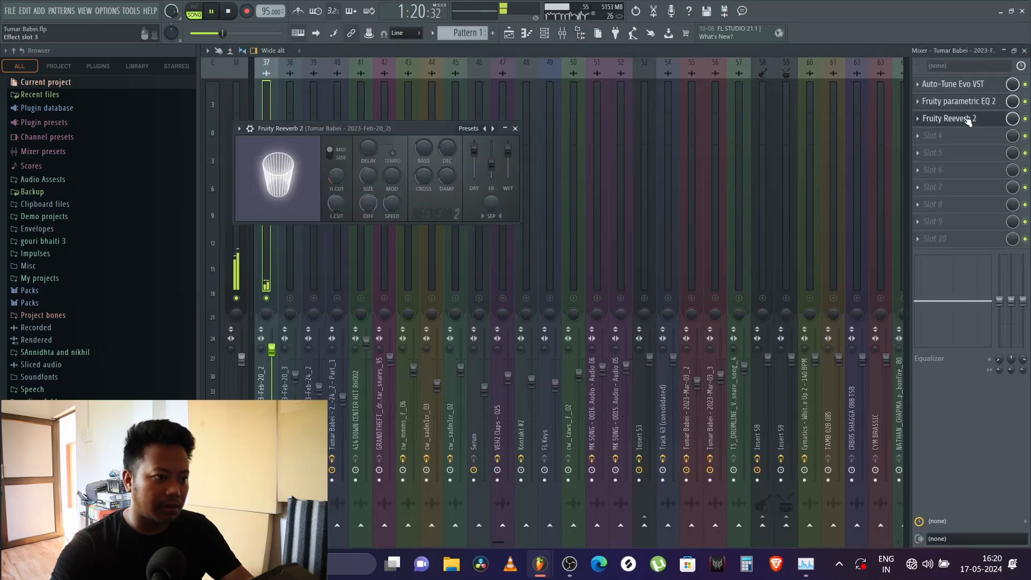
pyautogui.click(516, 128)
pyautogui.click(232, 189)
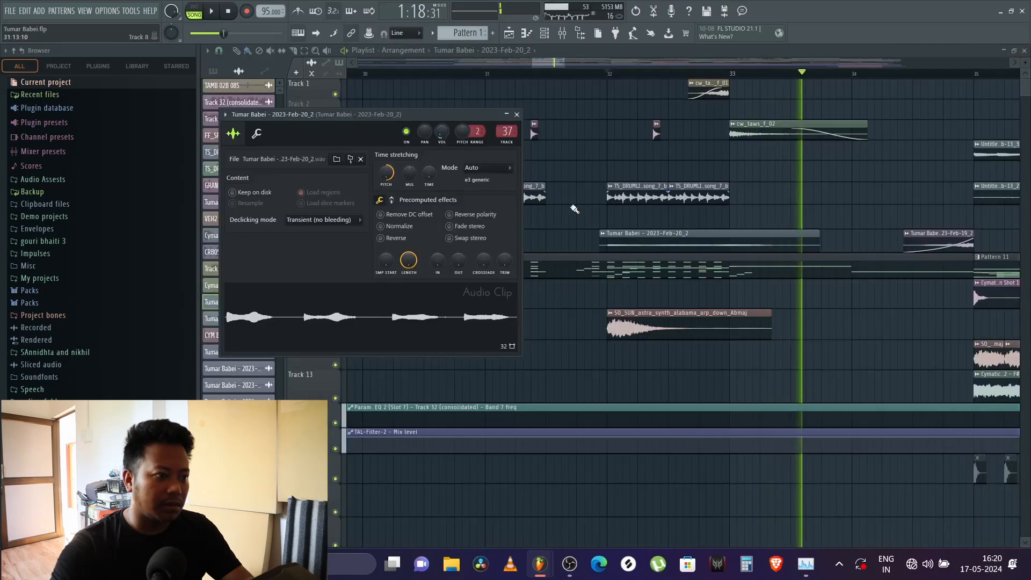
# Step: Reset the pitch shift of the Tumar Babei - 2023-Feb-20_2 clip on Track 8 and play it
pyautogui.scroll(-5, 578, 74)
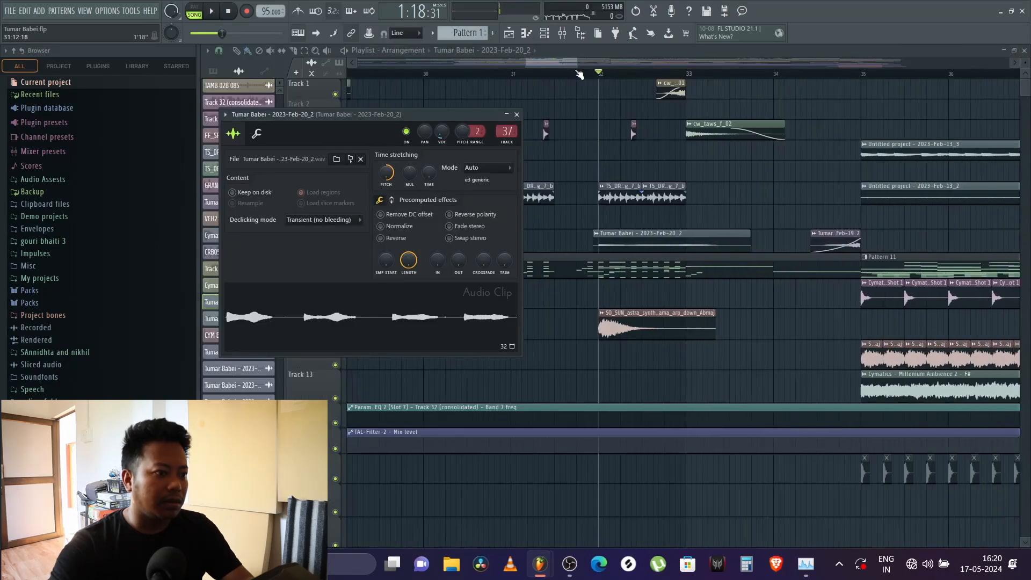
pyautogui.press('Escape')
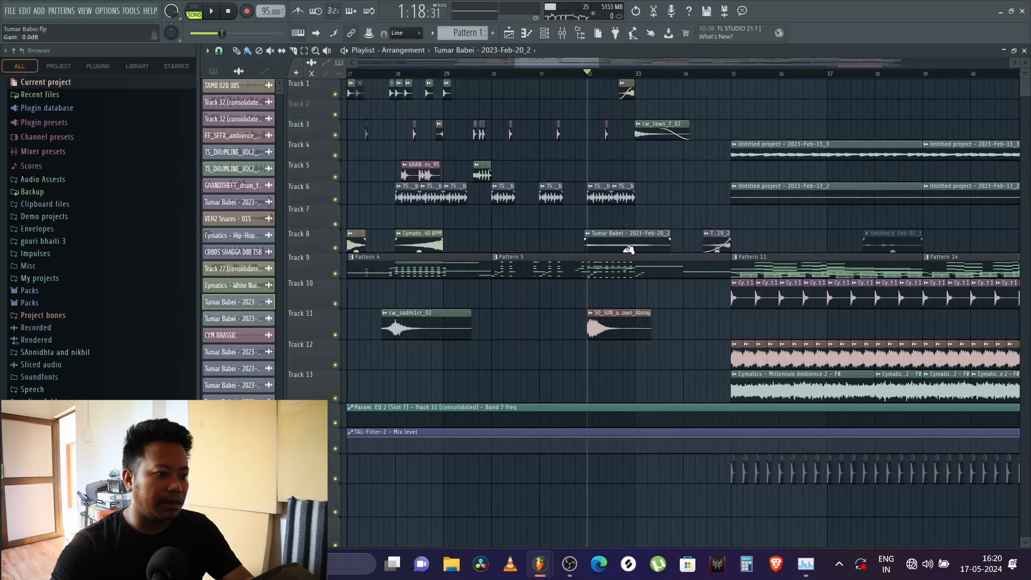
pyautogui.doubleClick(618, 243)
pyautogui.rightClick(387, 172)
pyautogui.click(393, 183)
pyautogui.press('Escape')
pyautogui.press('space')
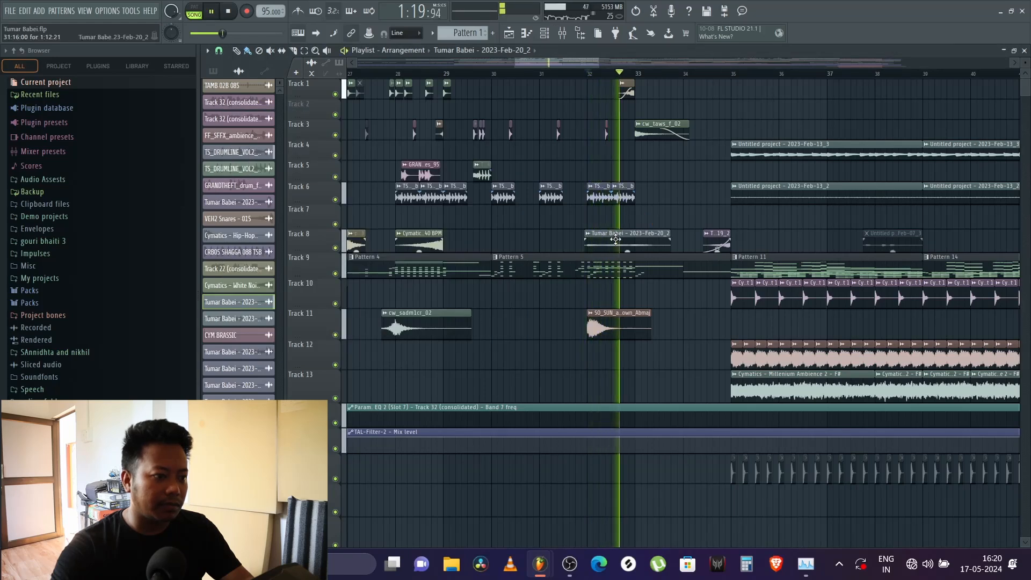
# Step: Set the pitch shift of the Tumar Babei - 2023-Feb-20_2 clip to +1200 cents and play it
pyautogui.press('space')
pyautogui.doubleClick(616, 239)
pyautogui.moveTo(386, 175); pyautogui.dragTo(385, 129)
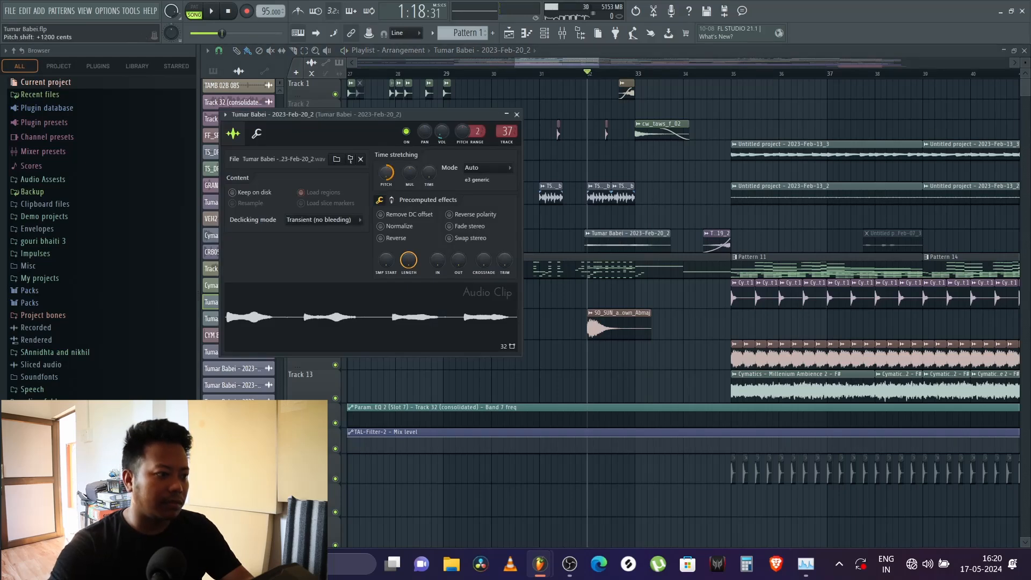
pyautogui.press('Escape')
pyautogui.press('space')
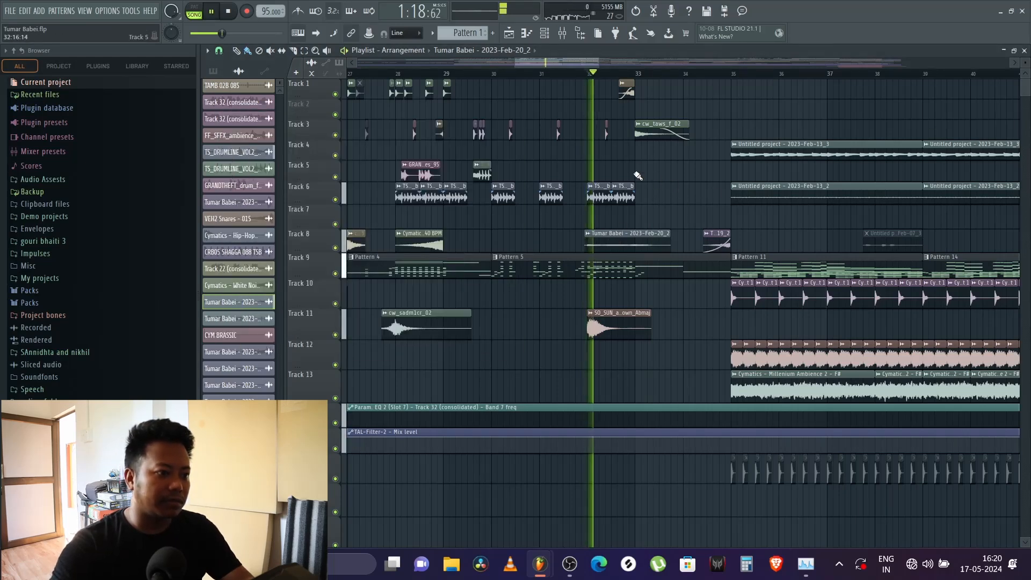
# Step: Stop playback and unsolo the clip's mixer track 37, returning to the playlist
pyautogui.press('space')
pyautogui.click(564, 33)
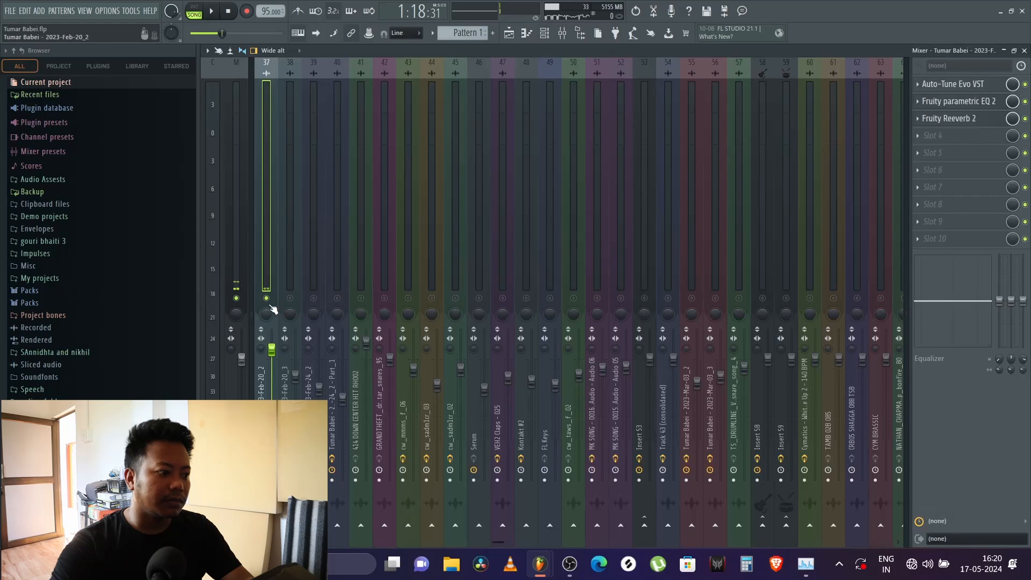
pyautogui.click(1024, 51)
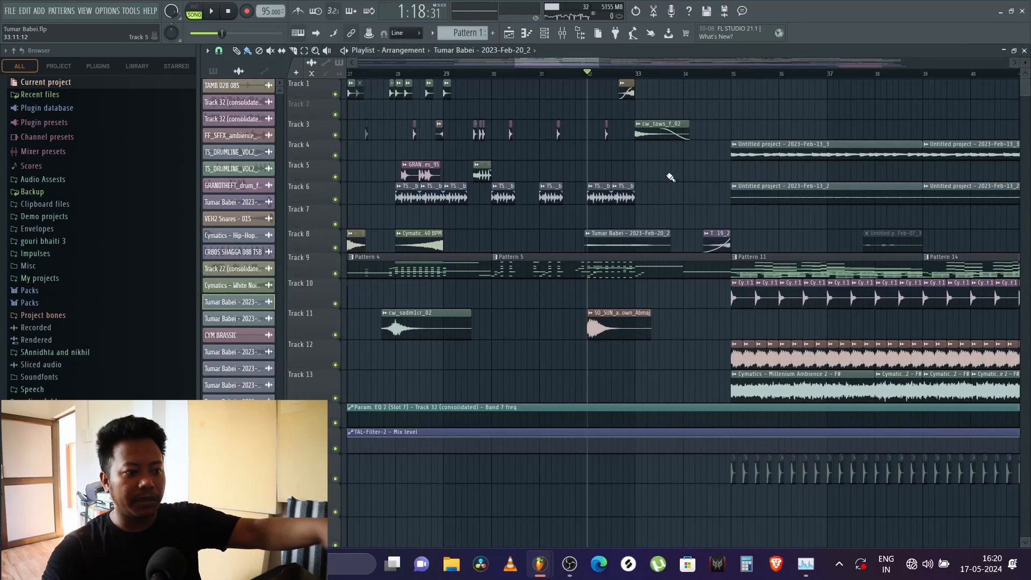
# Step: Play the section from bar 32 repeatedly with the full mix while looking over the clips down to Track 36
pyautogui.press('space')
pyautogui.scroll(-6, 661, 184)
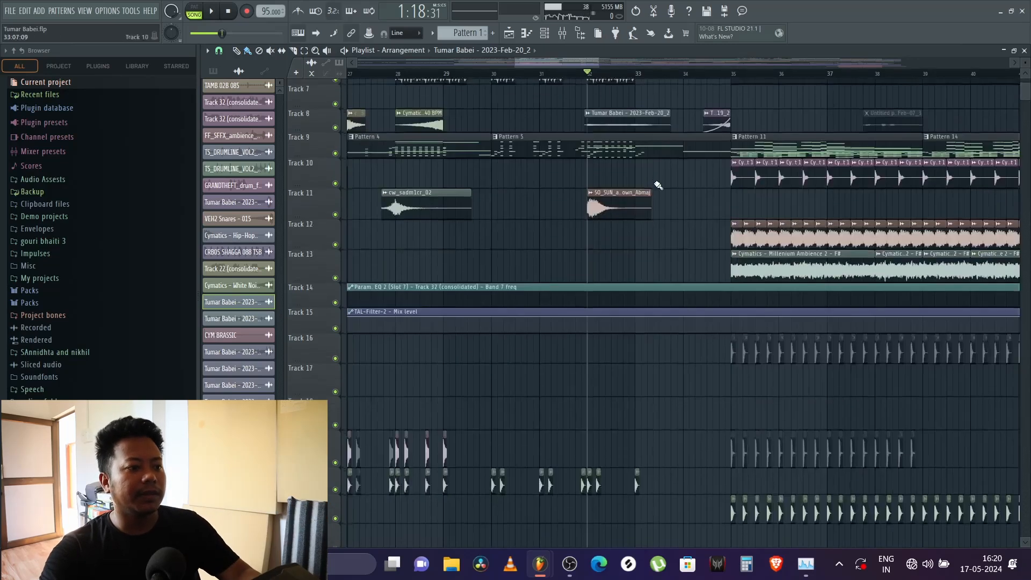
pyautogui.scroll(-5, 652, 186)
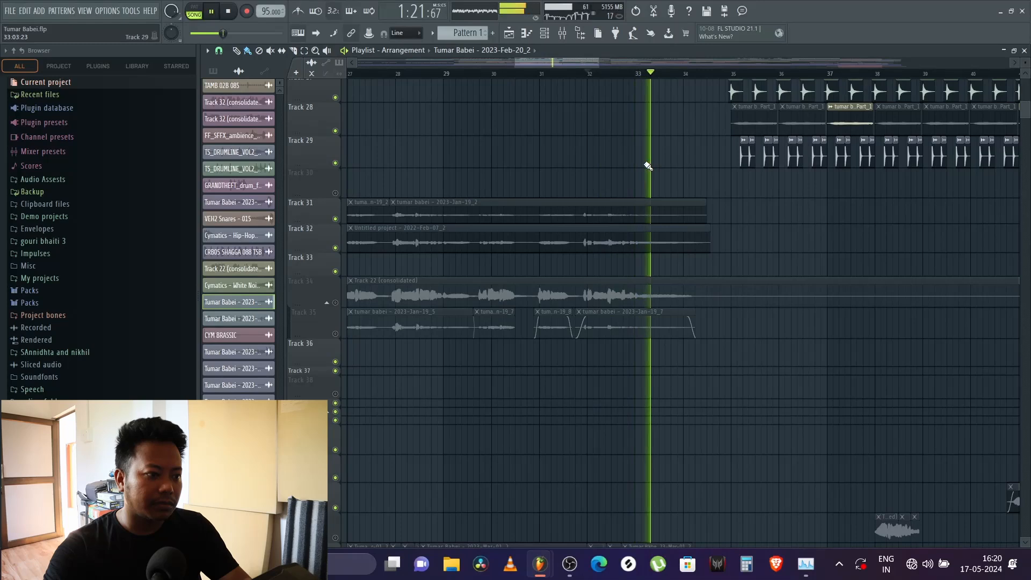
pyautogui.click(589, 73)
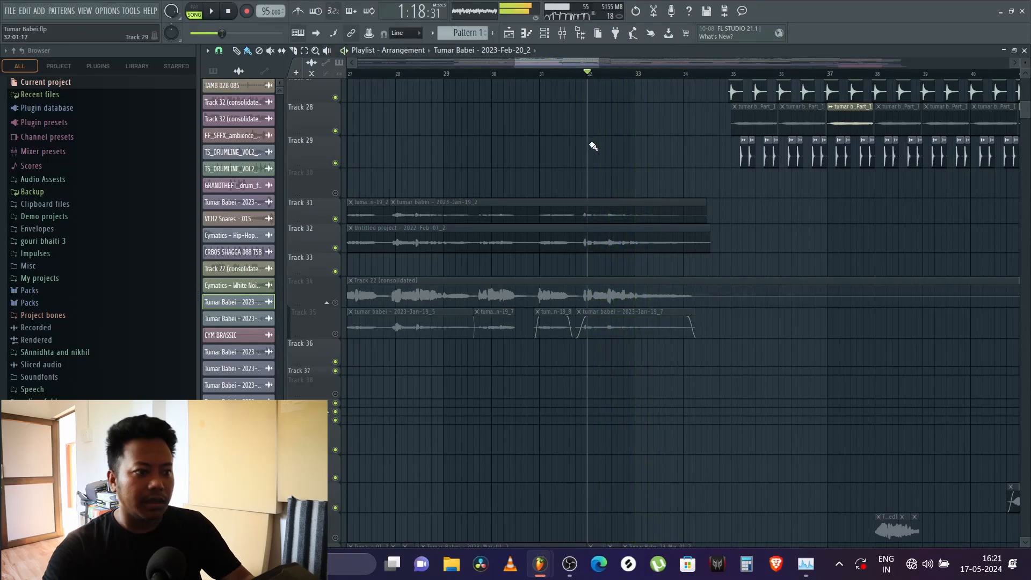
pyautogui.press('space')
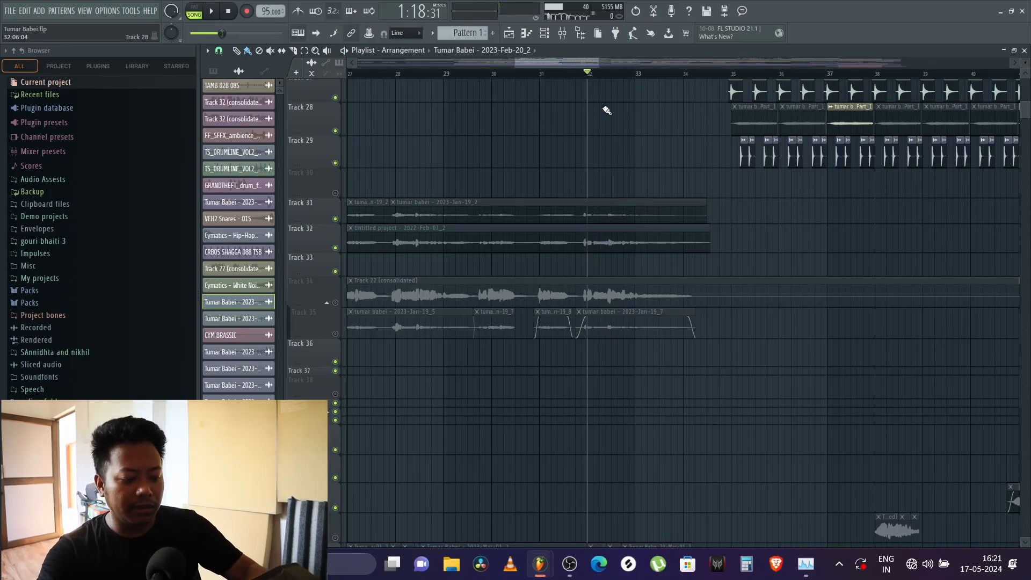
pyautogui.press('space')
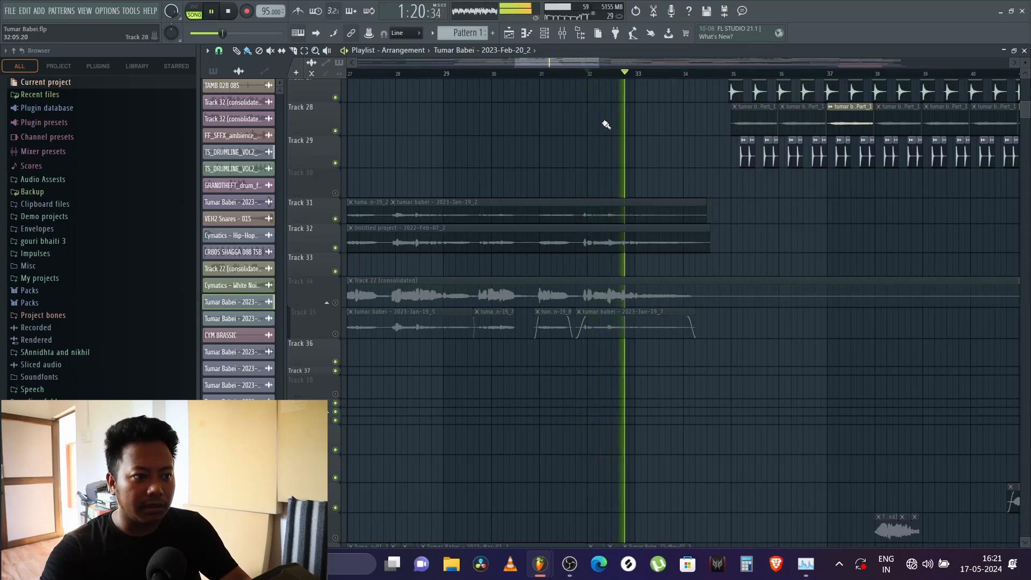
pyautogui.press('space')
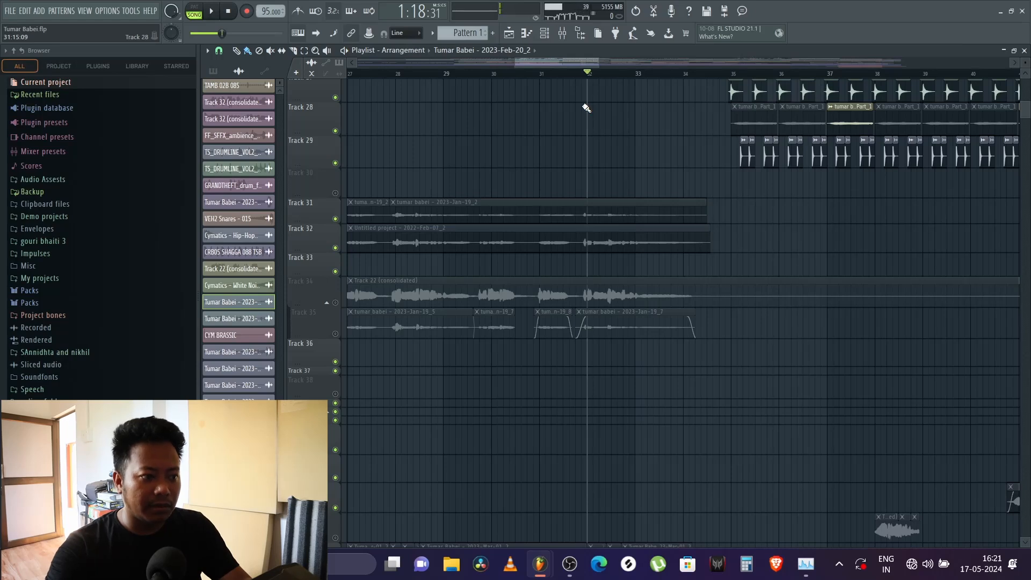
pyautogui.press('space')
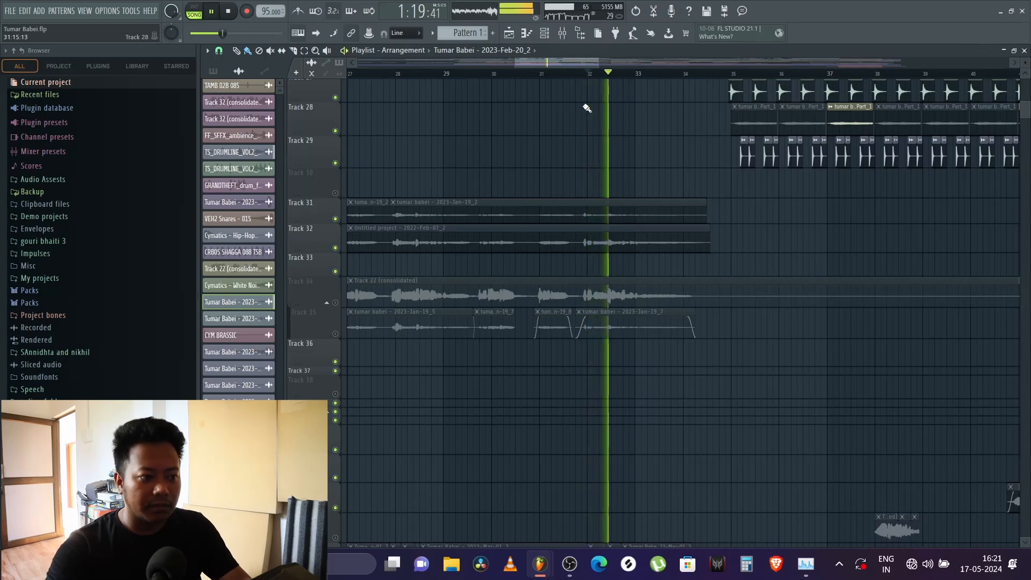
pyautogui.press('space')
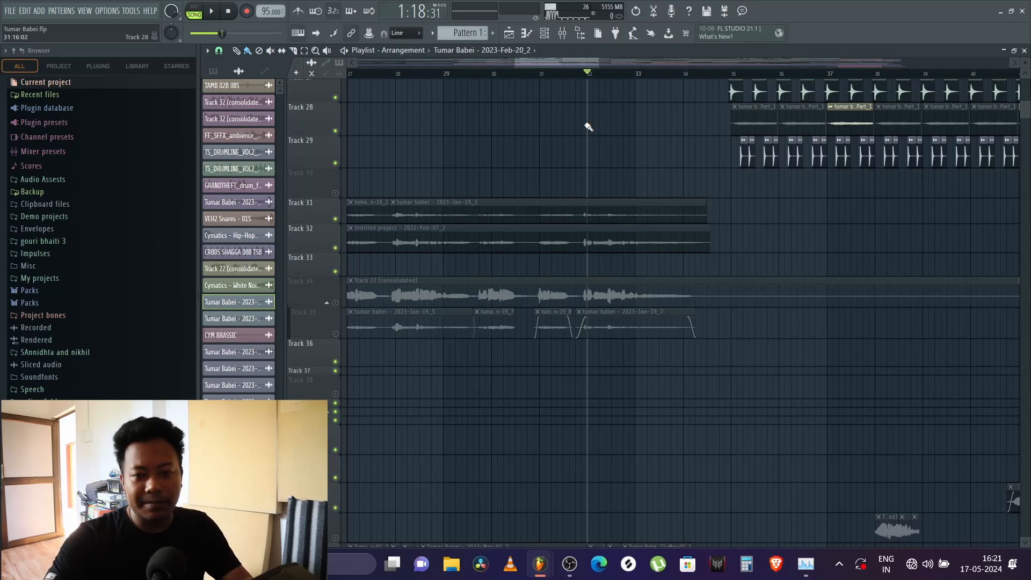
# Step: Play from the middle of bar 29 and look over the clips on Tracks 1 to 25
pyautogui.scroll(4, 588, 129)
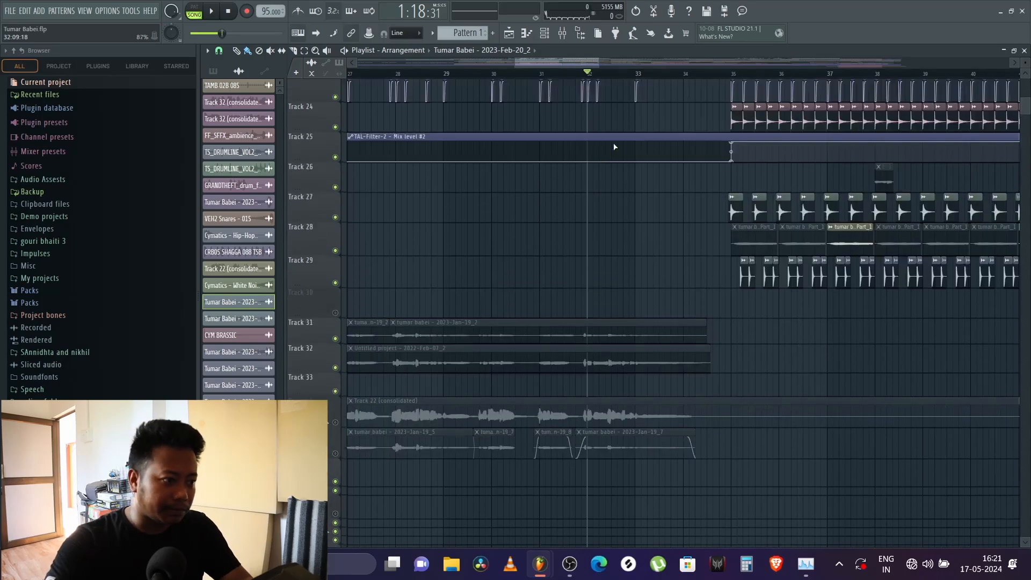
pyautogui.moveTo(461, 76); pyautogui.dragTo(469, 77)
pyautogui.scroll(4, 471, 76)
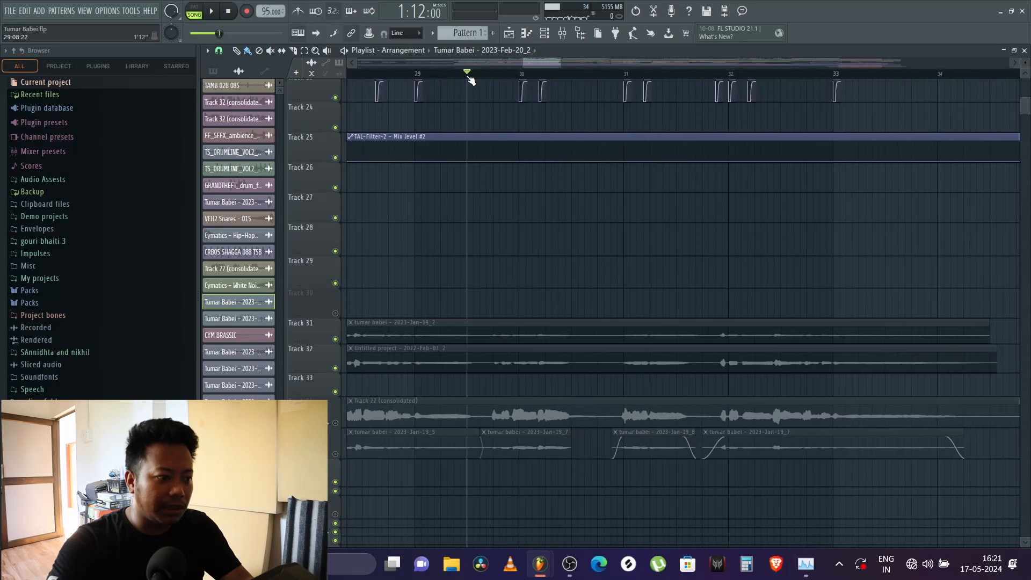
pyautogui.scroll(4, 582, 279)
pyautogui.scroll(2, 576, 192)
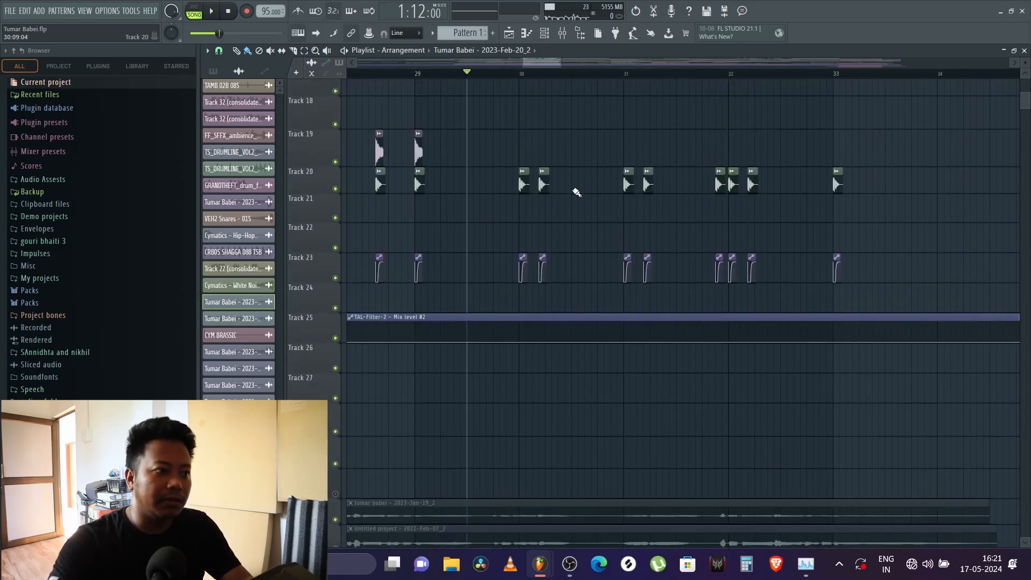
pyautogui.scroll(2, 577, 192)
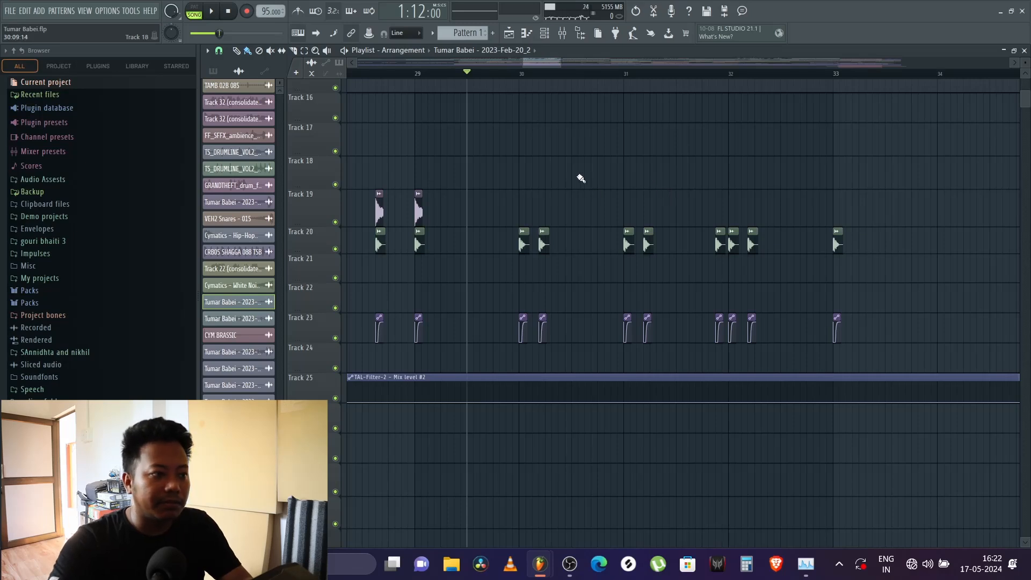
pyautogui.scroll(8, 586, 183)
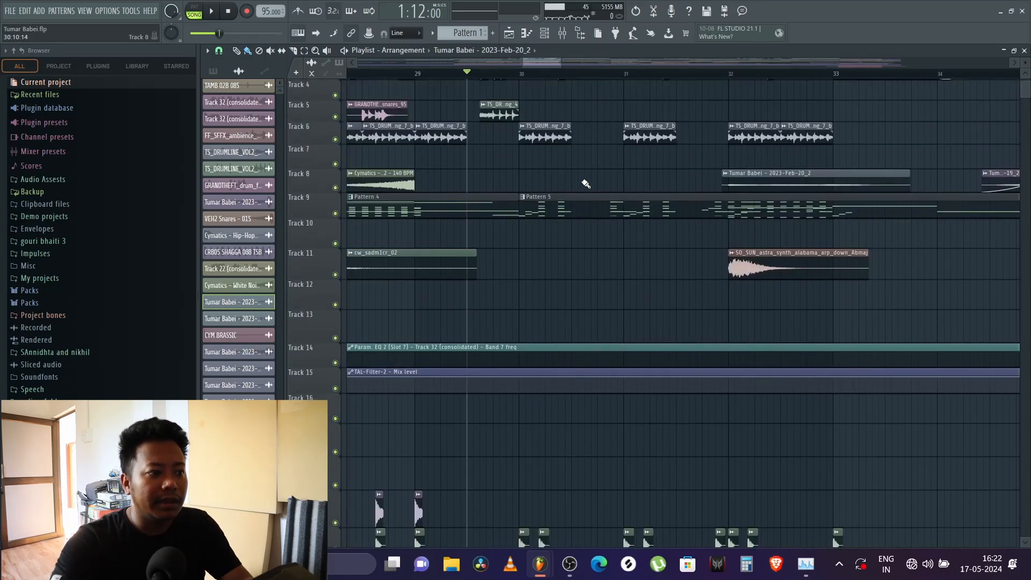
pyautogui.scroll(2, 585, 183)
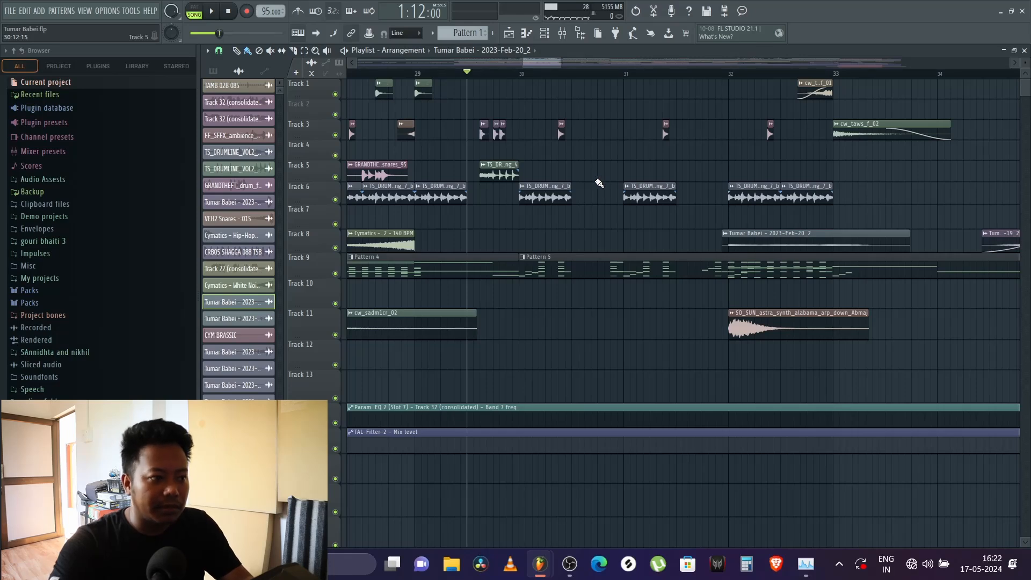
pyautogui.press('space')
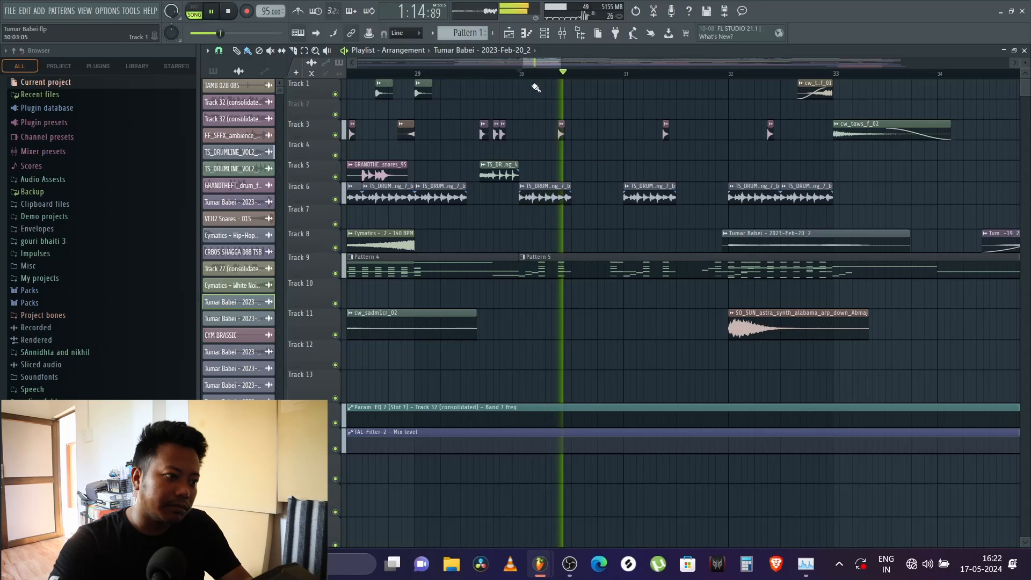
pyautogui.scroll(-5, 526, 76)
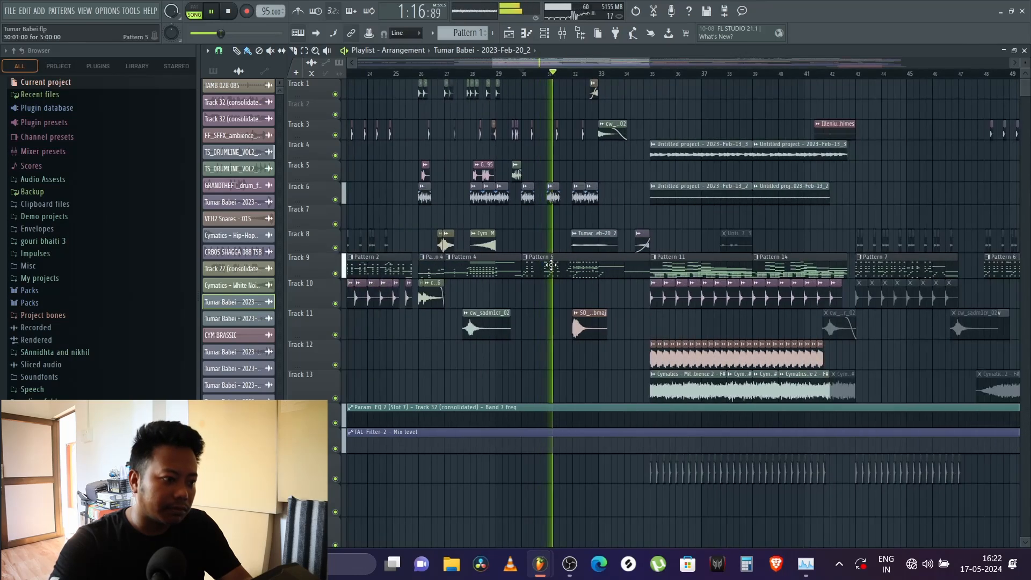
pyautogui.press('space')
# Step: Play Pattern 5 on its own in pattern mode and inspect its notes in the channel rack
pyautogui.click(536, 258)
pyautogui.click(191, 7)
pyautogui.press('space')
pyautogui.click(545, 34)
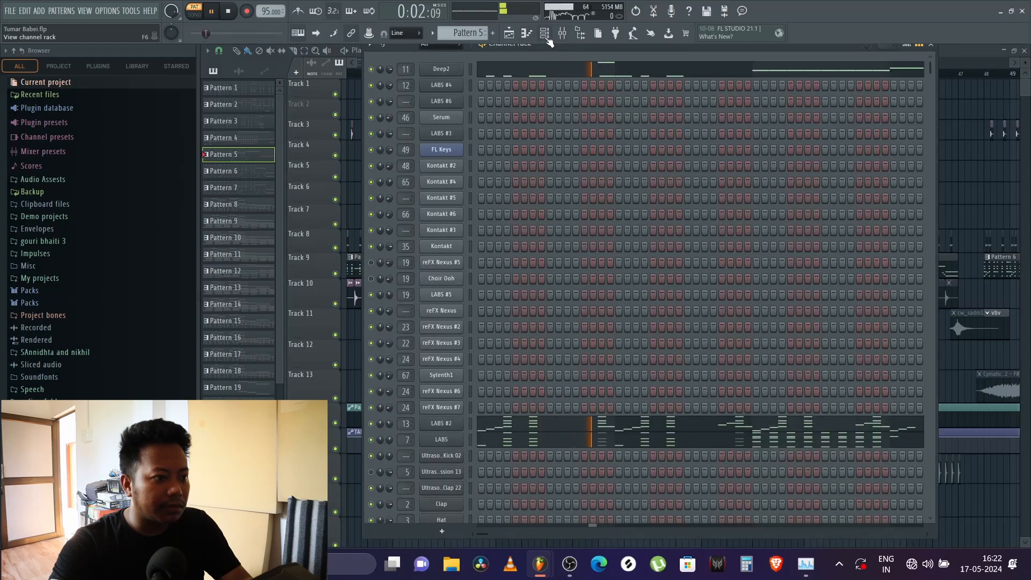
pyautogui.click(976, 188)
pyautogui.scroll(-3, 624, 209)
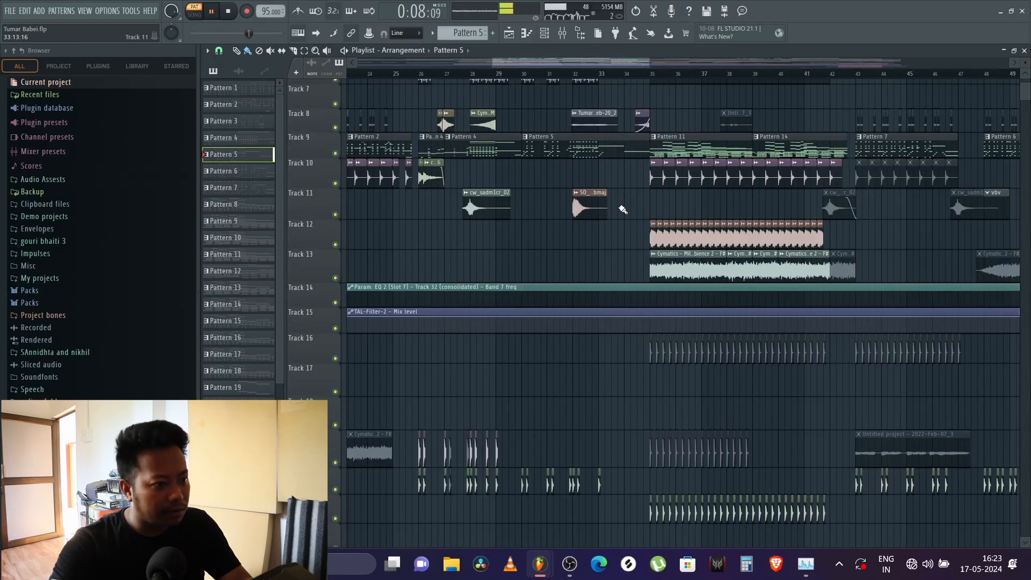
pyautogui.press('space')
# Step: Look over the audio clips down to Track 65 and play the song from bar 37 in song mode
pyautogui.scroll(-2, 624, 231)
pyautogui.scroll(-12, 623, 232)
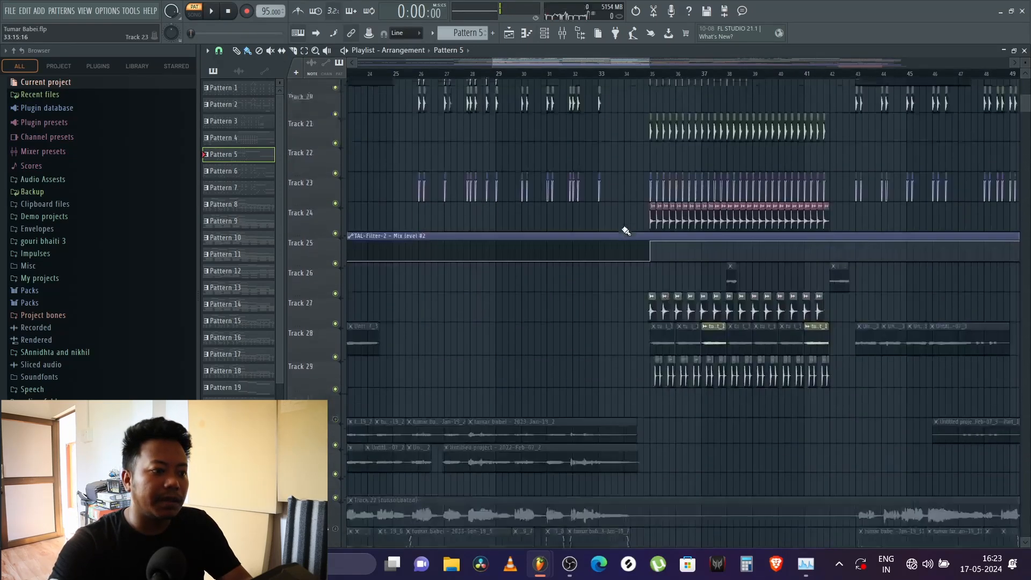
pyautogui.scroll(-10, 623, 231)
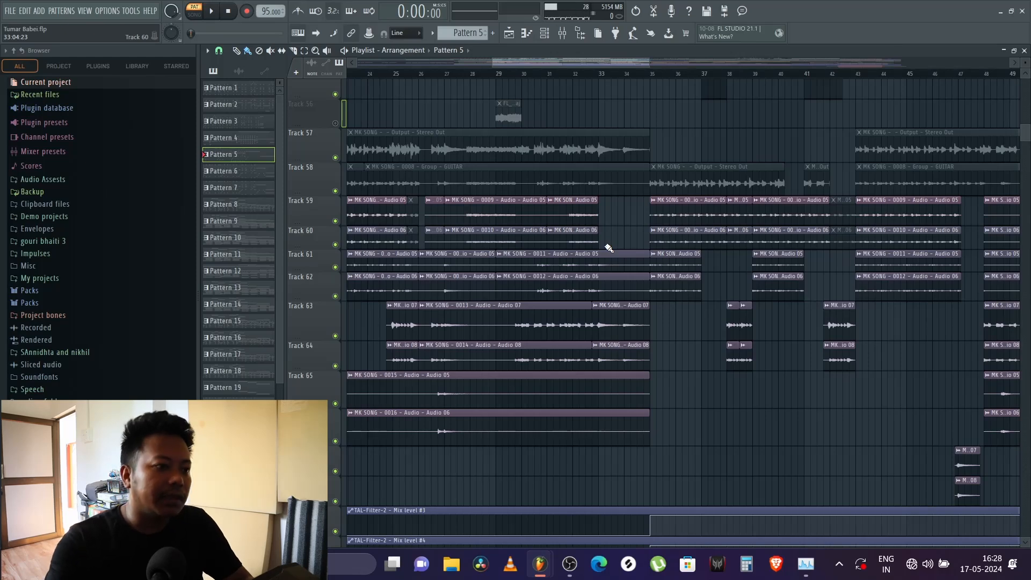
pyautogui.scroll(-4, 644, 77)
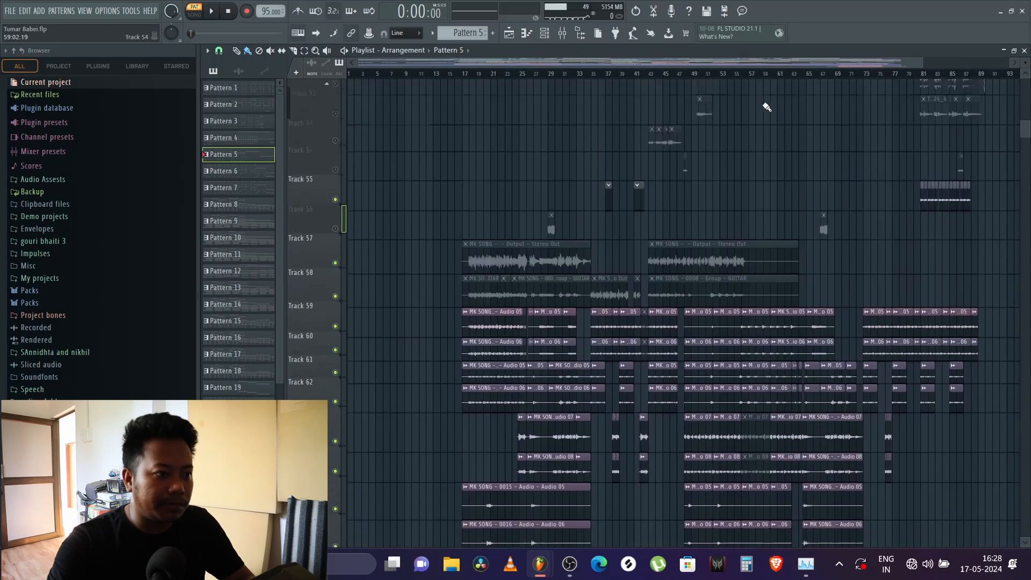
pyautogui.click(604, 74)
pyautogui.press('space')
pyautogui.scroll(10, 648, 101)
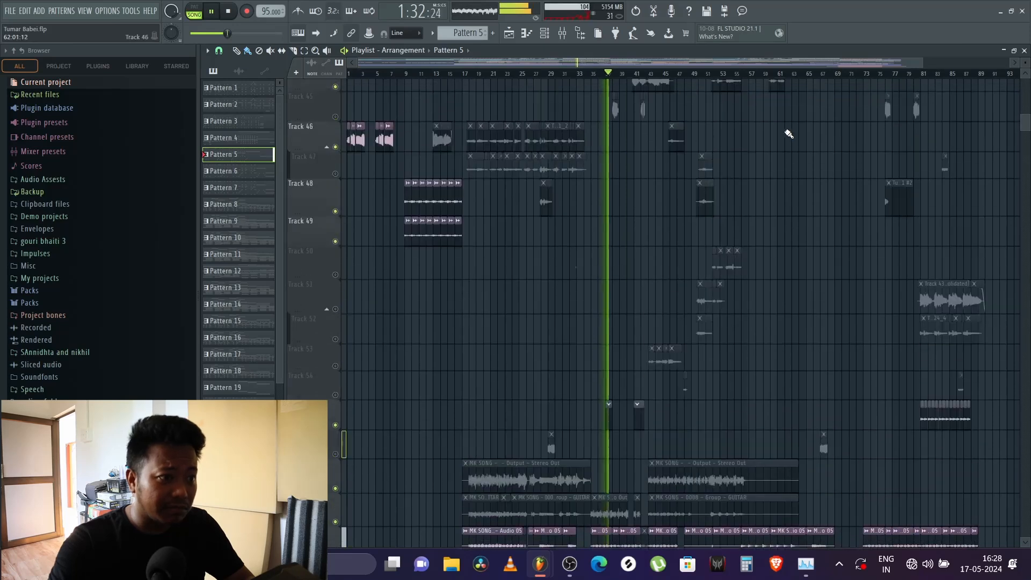
pyautogui.scroll(8, 623, 102)
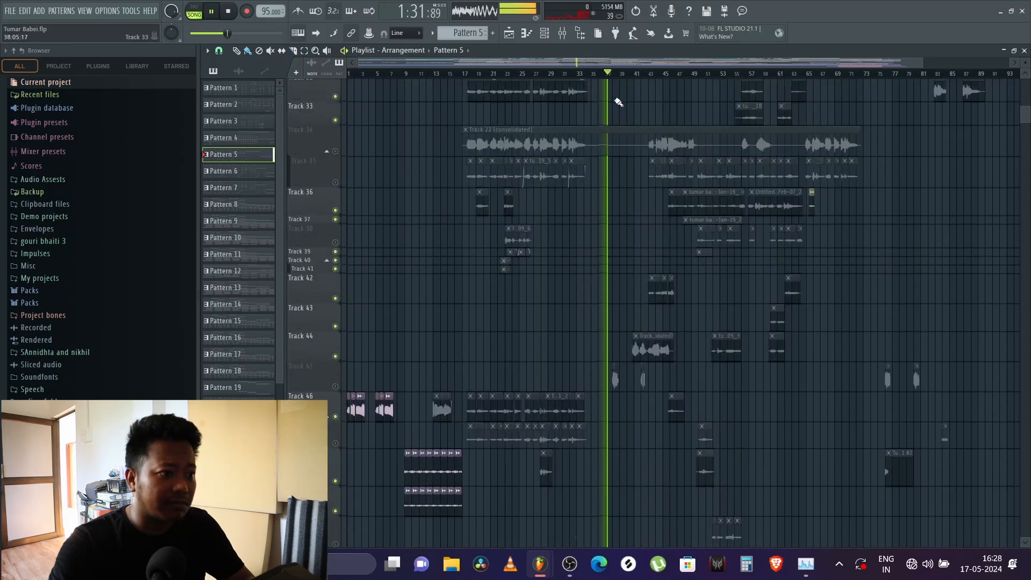
pyautogui.press('space')
# Step: Replay from bar 37 and follow the drum and vocal clips on Tracks 19 to 29
pyautogui.scroll(3, 624, 70)
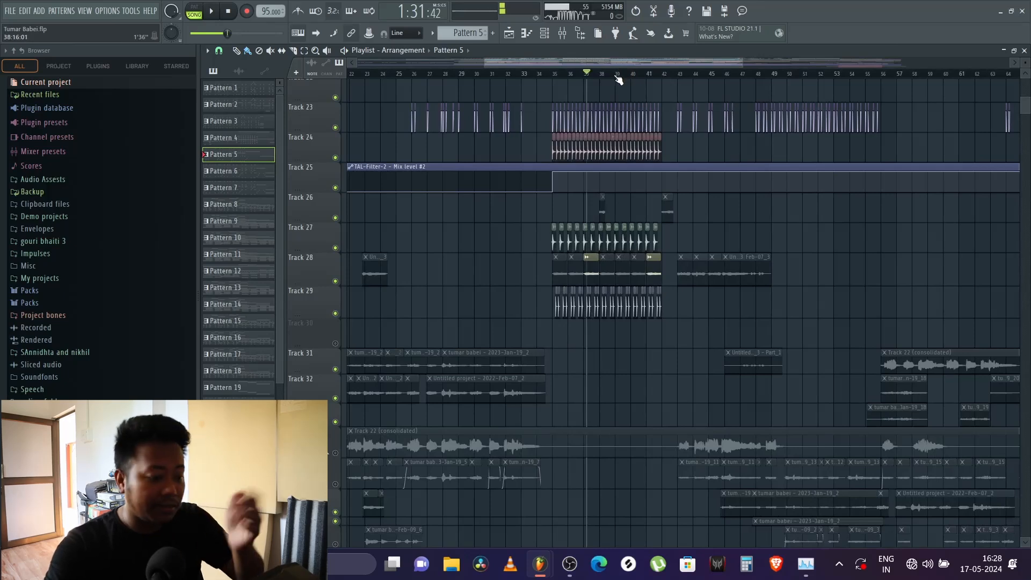
pyautogui.scroll(3, 627, 81)
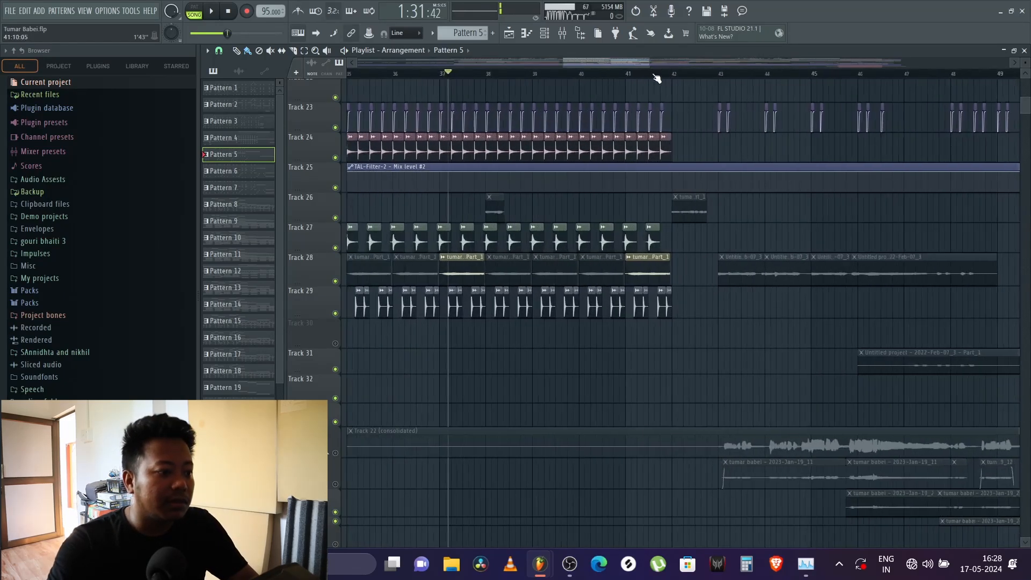
pyautogui.press('space')
pyautogui.scroll(1, 783, 213)
pyautogui.scroll(2, 783, 213)
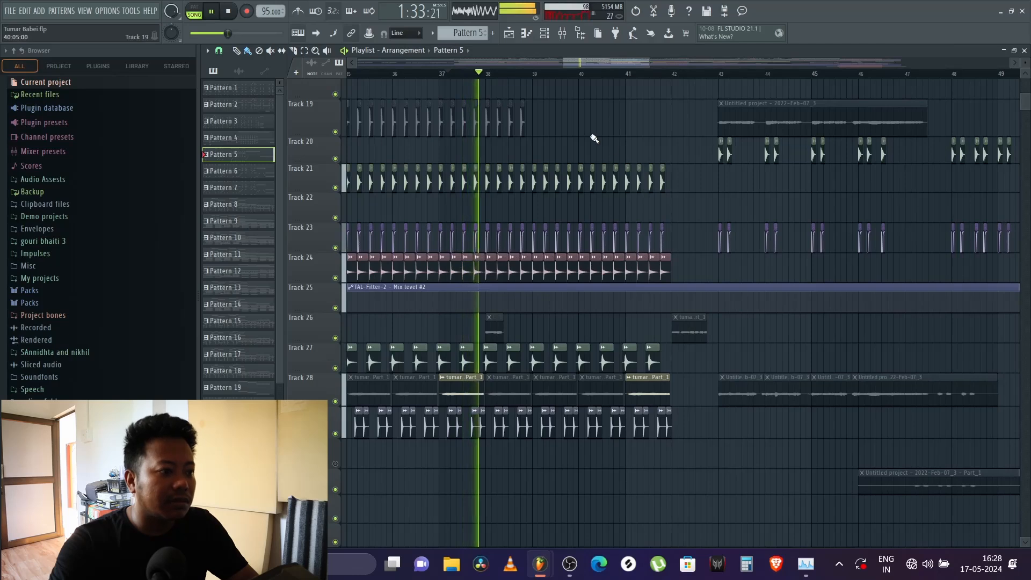
pyautogui.scroll(3, 591, 129)
# Step: Play from bar 35 and follow the start of the drum section on Tracks 16 to 29
pyautogui.moveTo(588, 64); pyautogui.dragTo(552, 66)
pyautogui.click(639, 74)
pyautogui.press('space')
pyautogui.press('space')
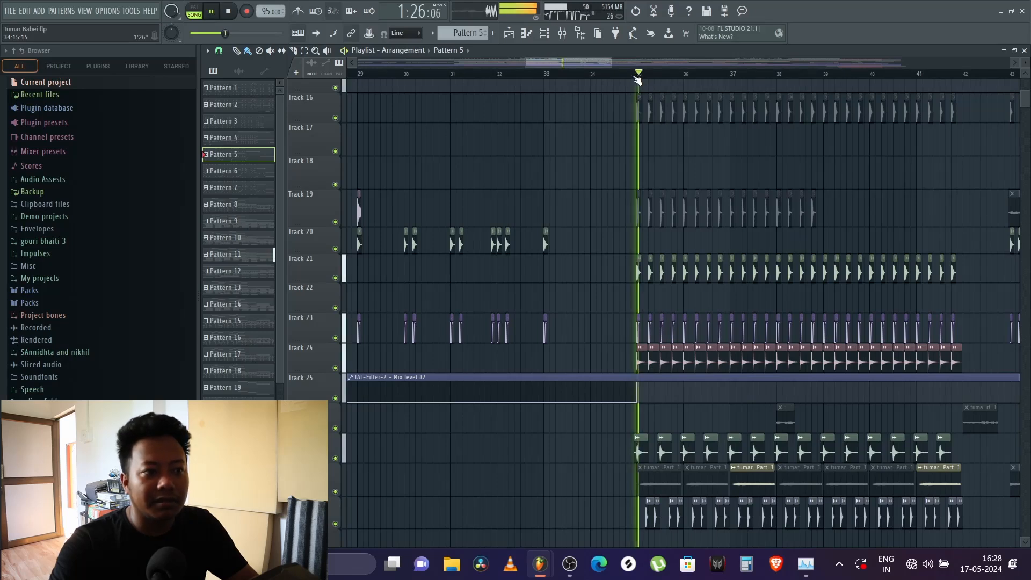
pyautogui.moveTo(591, 63); pyautogui.dragTo(605, 66)
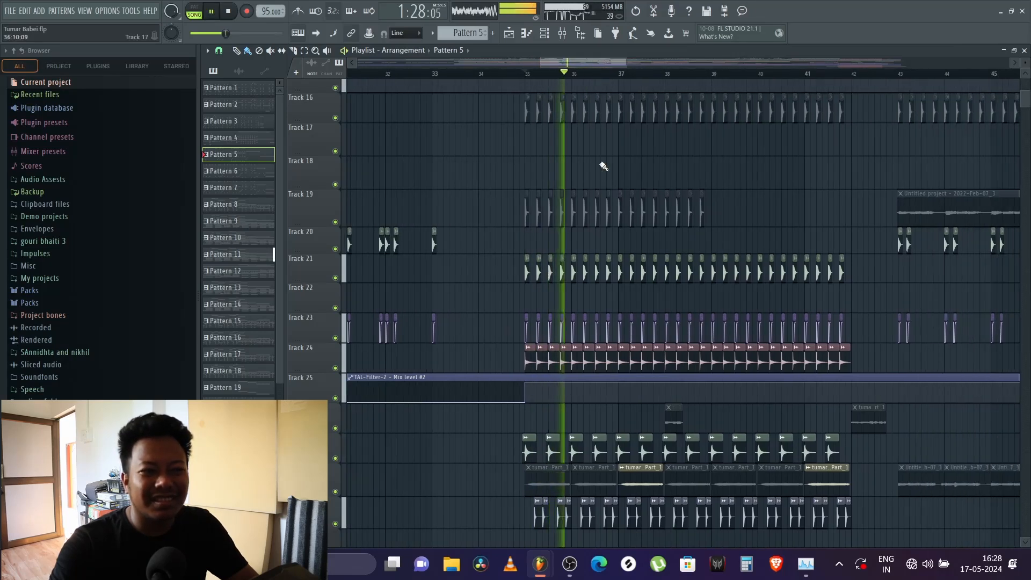
# Step: Stop playback and look over the clips and TAL-Filter-2 automation down to Track 72, returning to the top tracks
pyautogui.press('space')
pyautogui.scroll(-4, 510, 171)
pyautogui.scroll(-12, 510, 170)
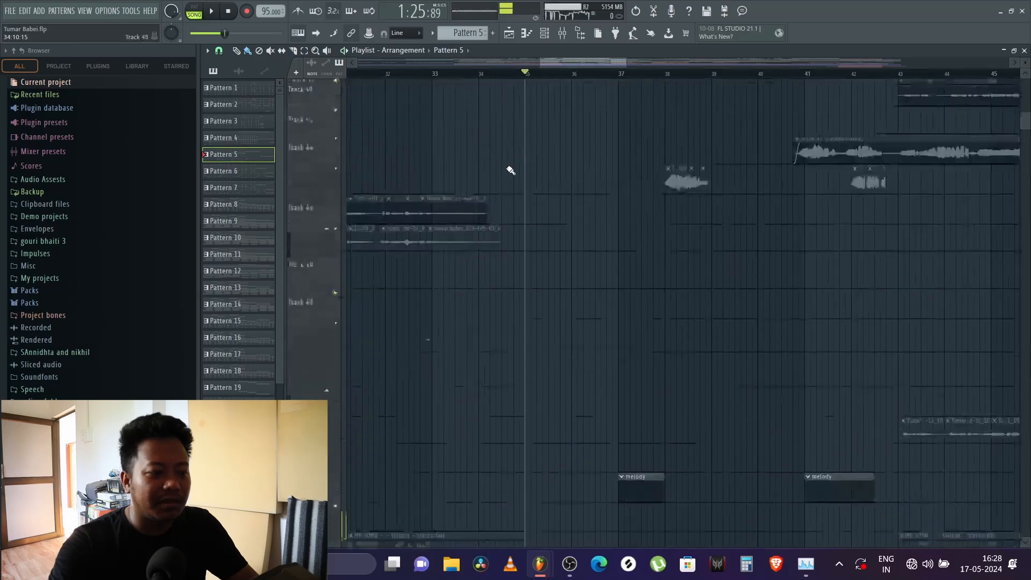
pyautogui.scroll(-10, 508, 169)
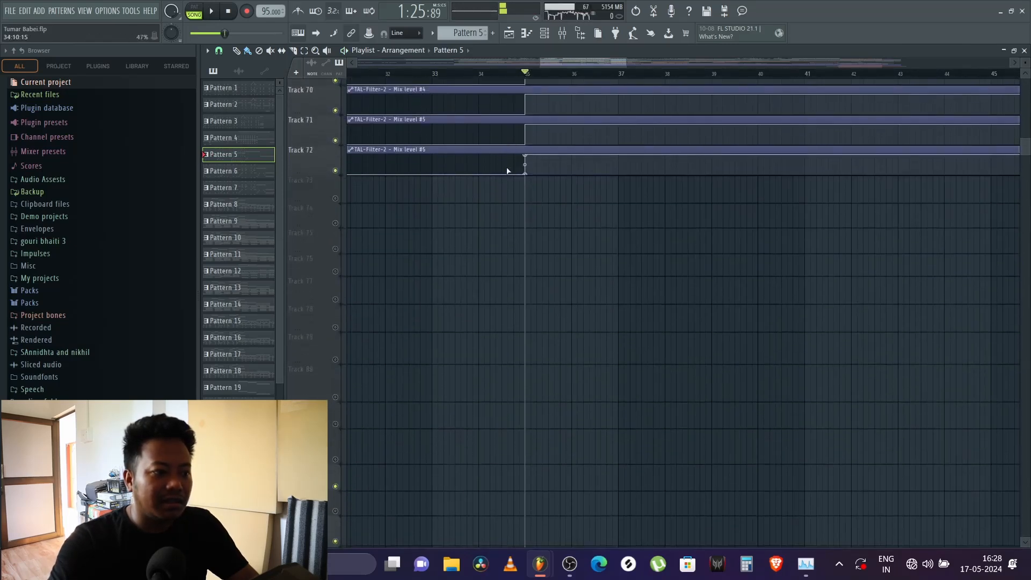
pyautogui.scroll(-4, 511, 166)
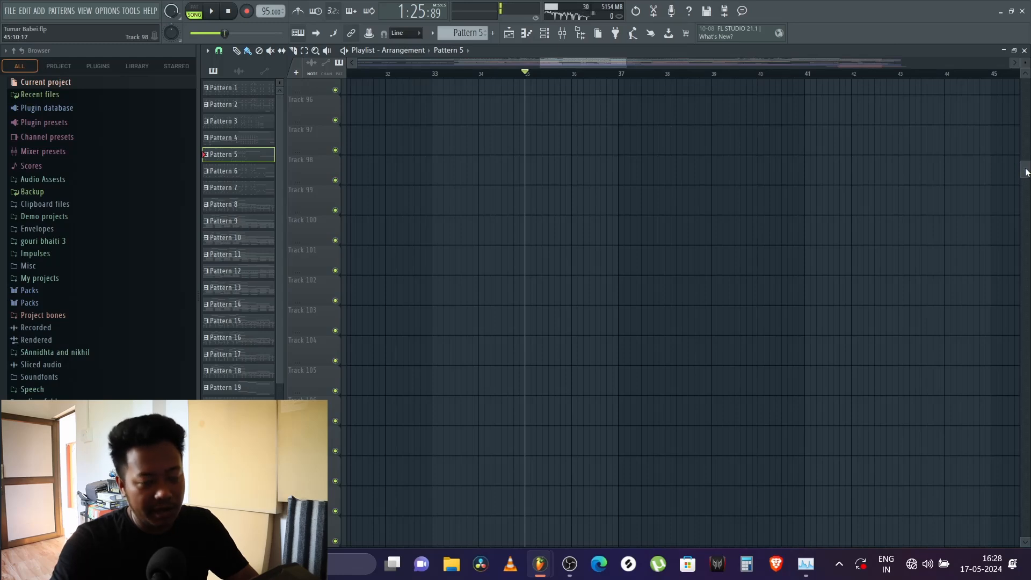
pyautogui.moveTo(1024, 172); pyautogui.dragTo(1024, 81)
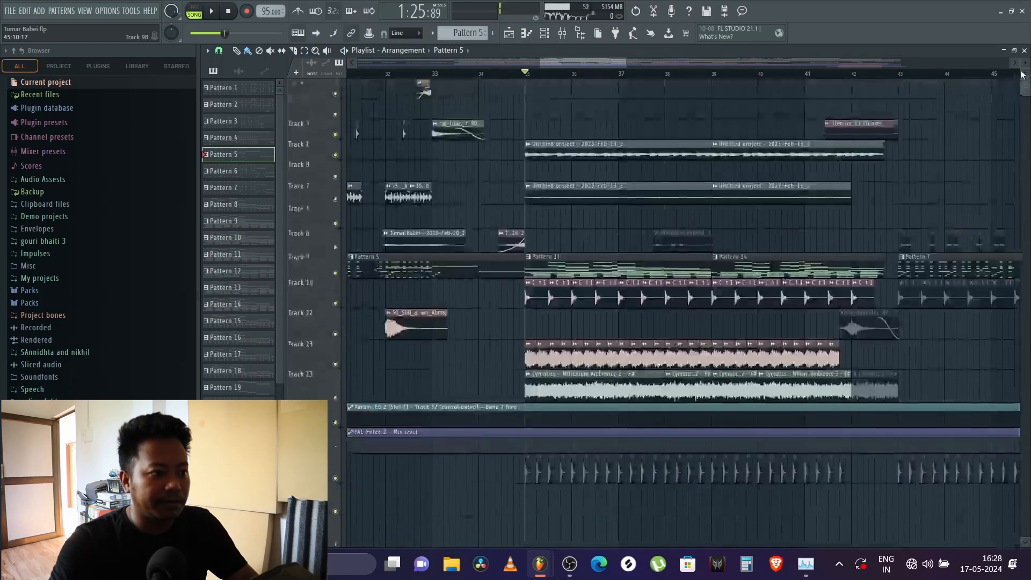
# Step: Inspect the sample settings of the Track 4 audio clip at bar 35 and briefly play the song from there
pyautogui.doubleClick(567, 152)
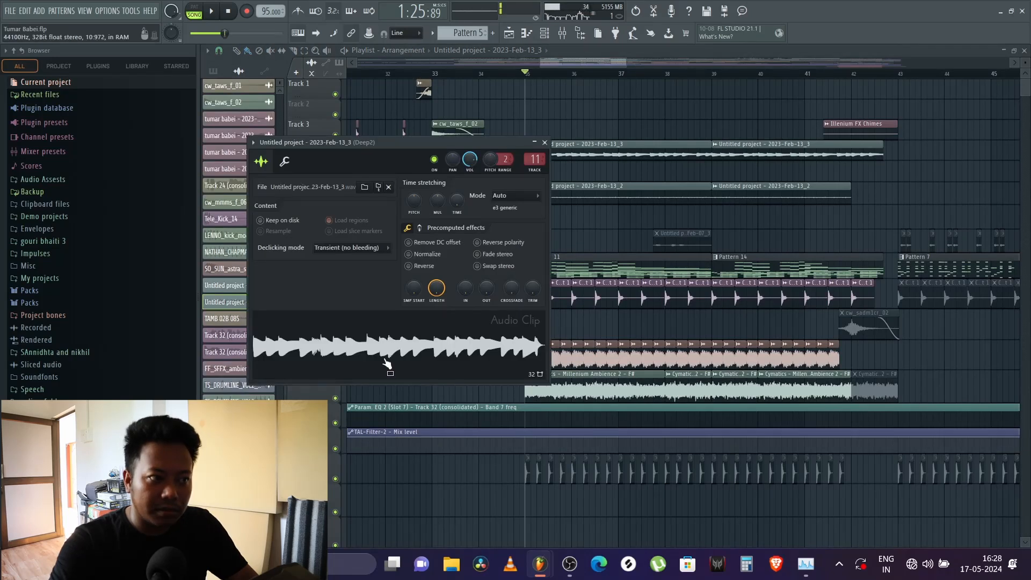
pyautogui.rightClick(617, 176)
pyautogui.press('space')
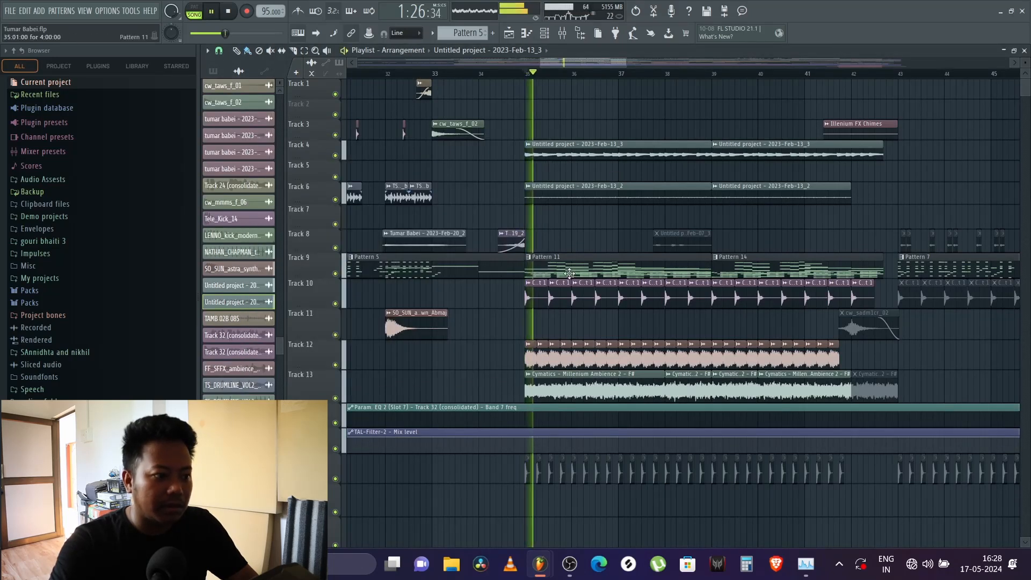
pyautogui.press('space')
# Step: Play Pattern 11 on its own in pattern mode with its notes shown in the channel rack
pyautogui.click(571, 263)
pyautogui.click(194, 11)
pyautogui.click(211, 11)
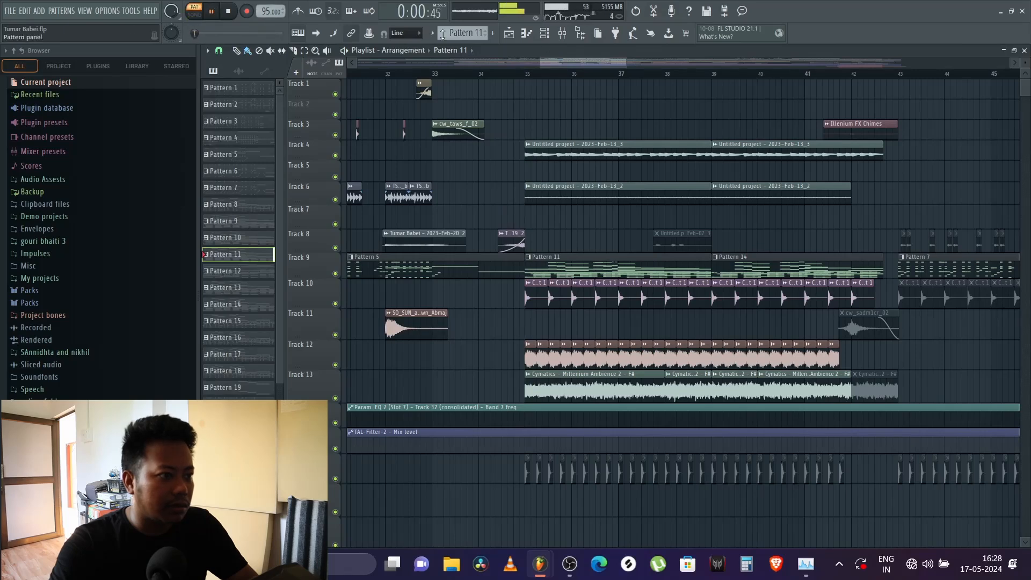
pyautogui.click(545, 33)
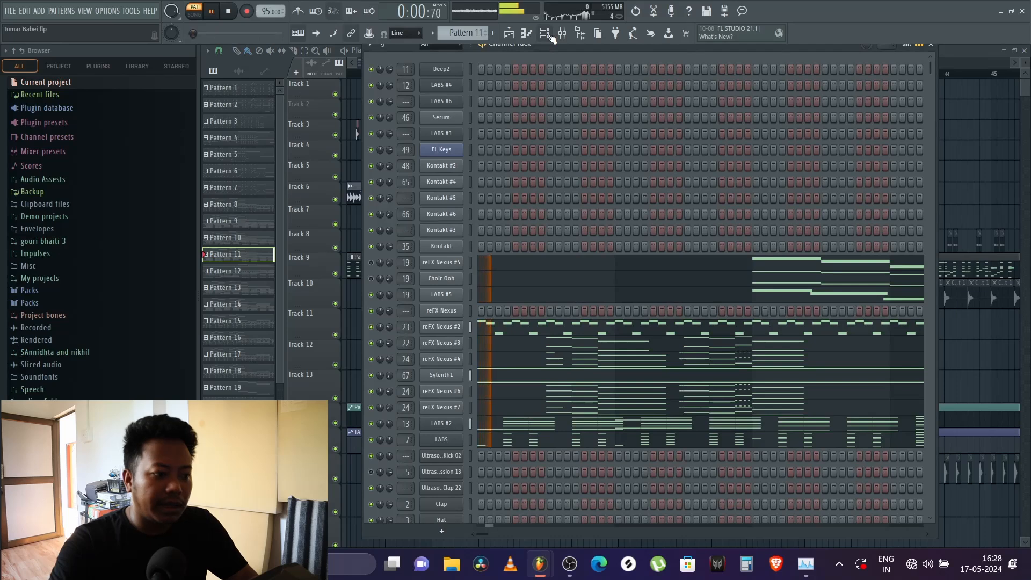
pyautogui.press('space')
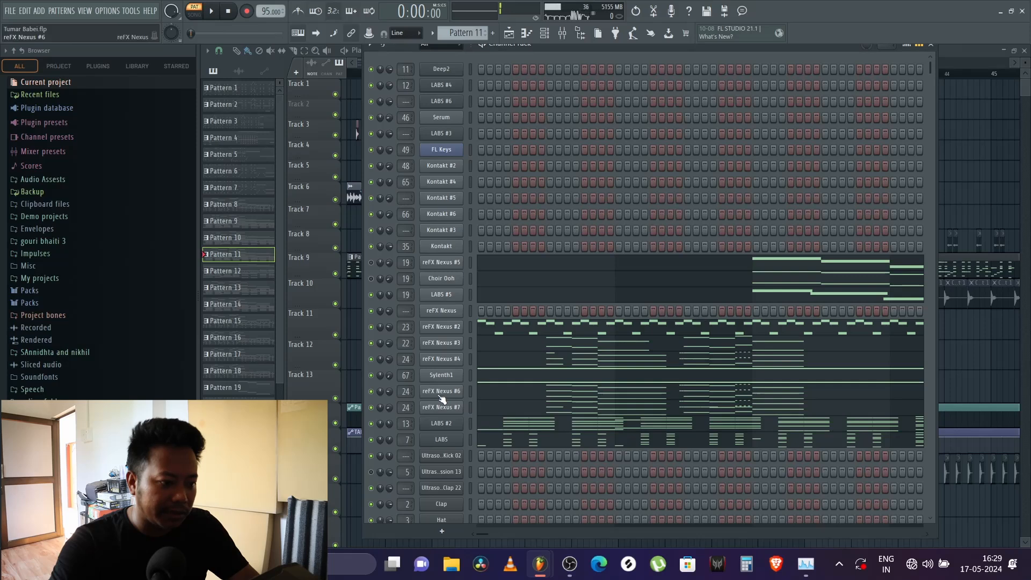
# Step: Mute the LABS #5, reFX Nexus #2, LABS and LABS #2 channels of Pattern 11
pyautogui.press('space')
pyautogui.press('space')
pyautogui.click(371, 295)
pyautogui.click(371, 327)
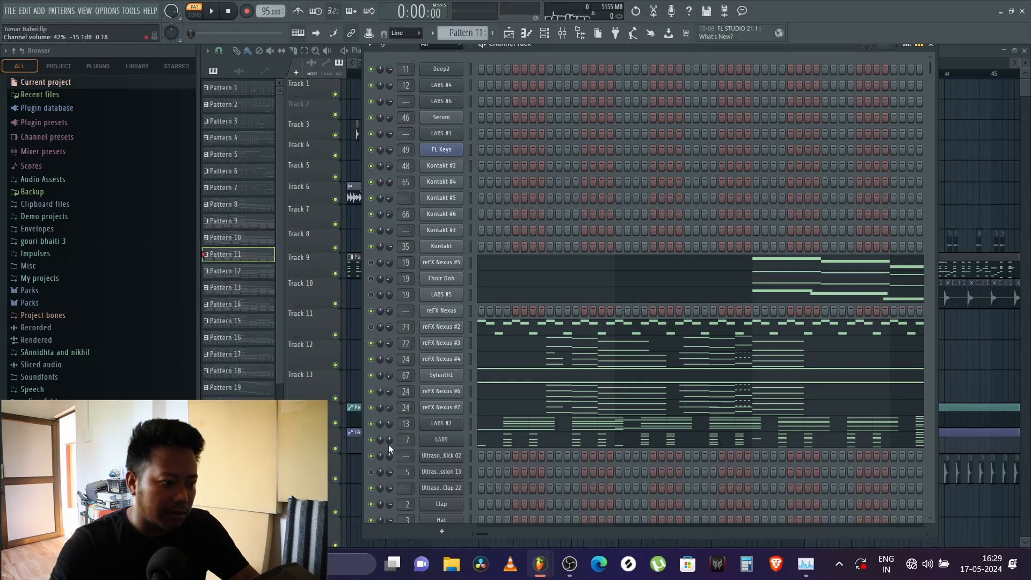
pyautogui.click(371, 440)
pyautogui.click(371, 424)
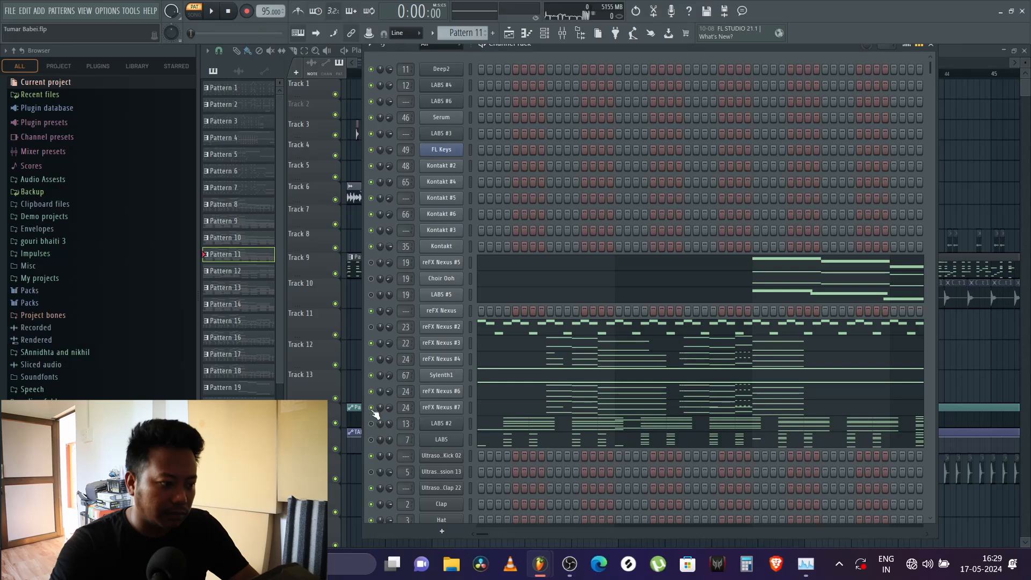
# Step: Play Pattern 11 with Sylenth1 muted, comparing the lead with reFX Nexus #6 and #7 muted and active
pyautogui.press('space')
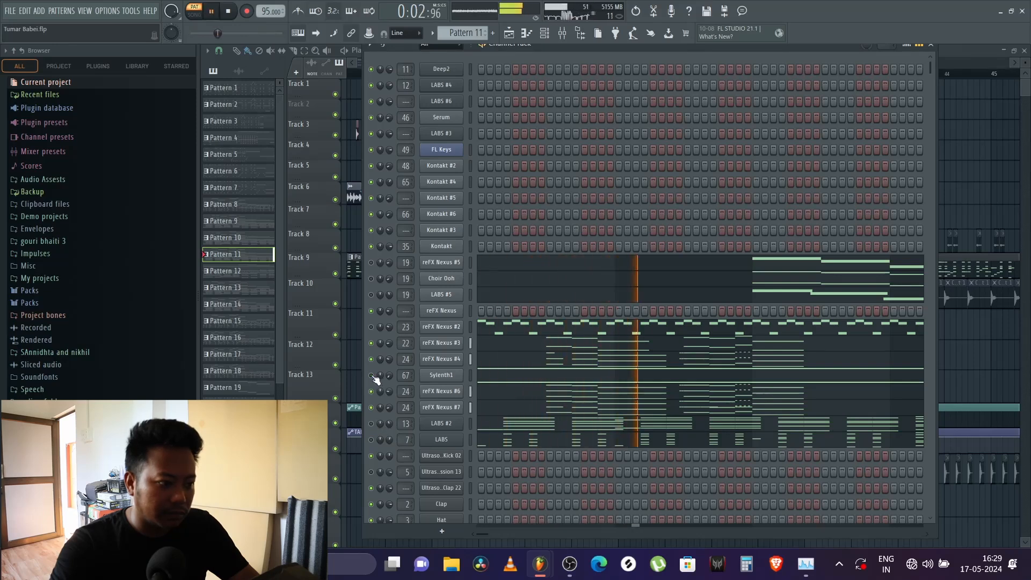
pyautogui.click(372, 392)
pyautogui.click(372, 408)
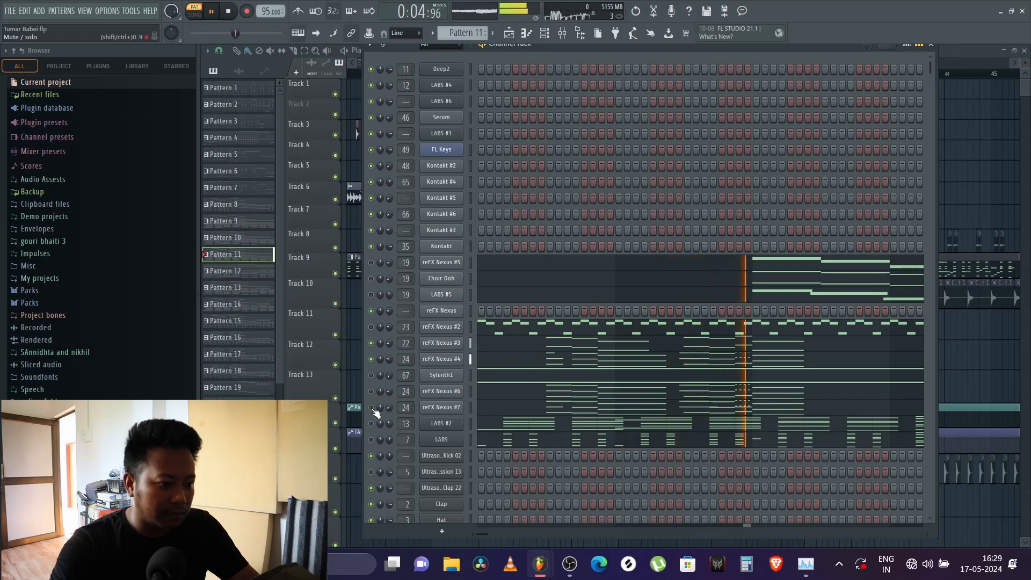
pyautogui.press('space')
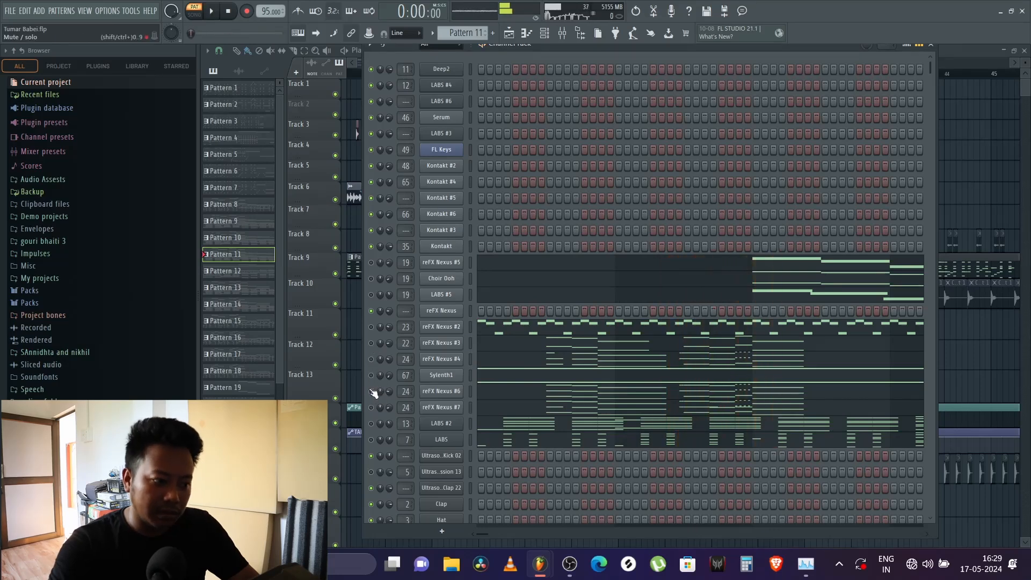
pyautogui.press('space')
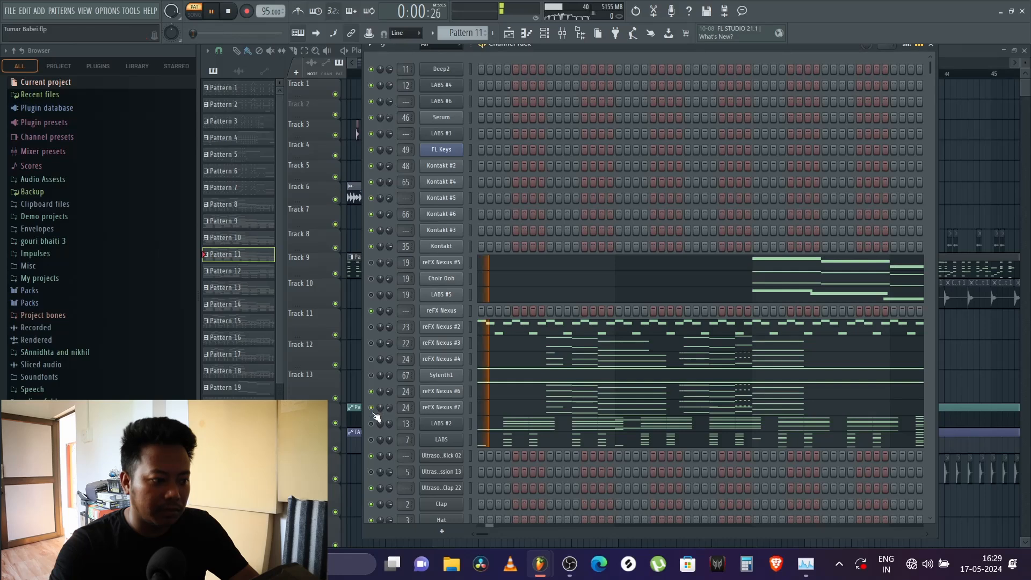
# Step: Examine the reFX Nexus #6 lead notes in the piano roll, focusing on the phrase between bars 2 and 3
pyautogui.rightClick(463, 391)
pyautogui.click(479, 390)
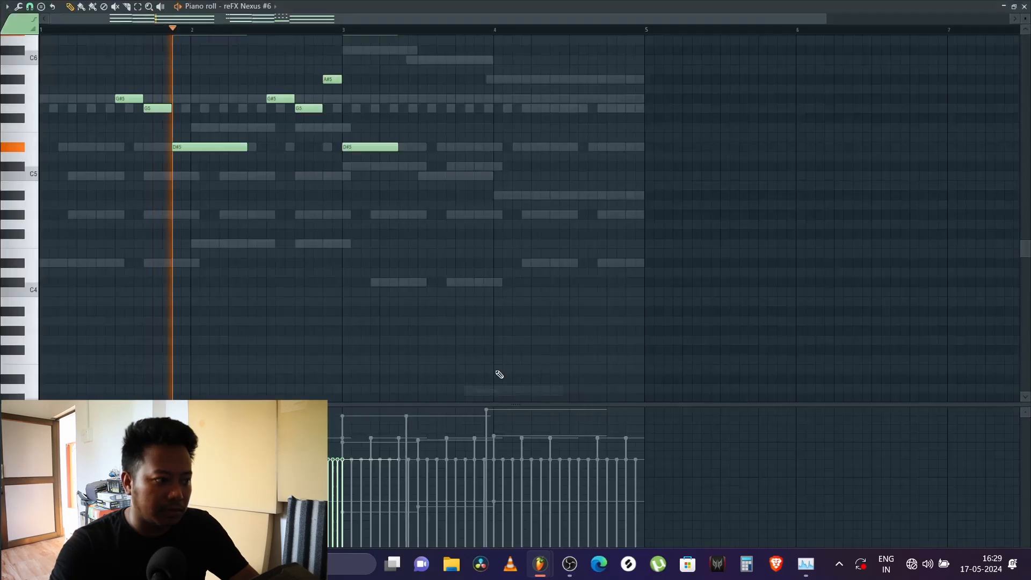
pyautogui.scroll(5, 394, 341)
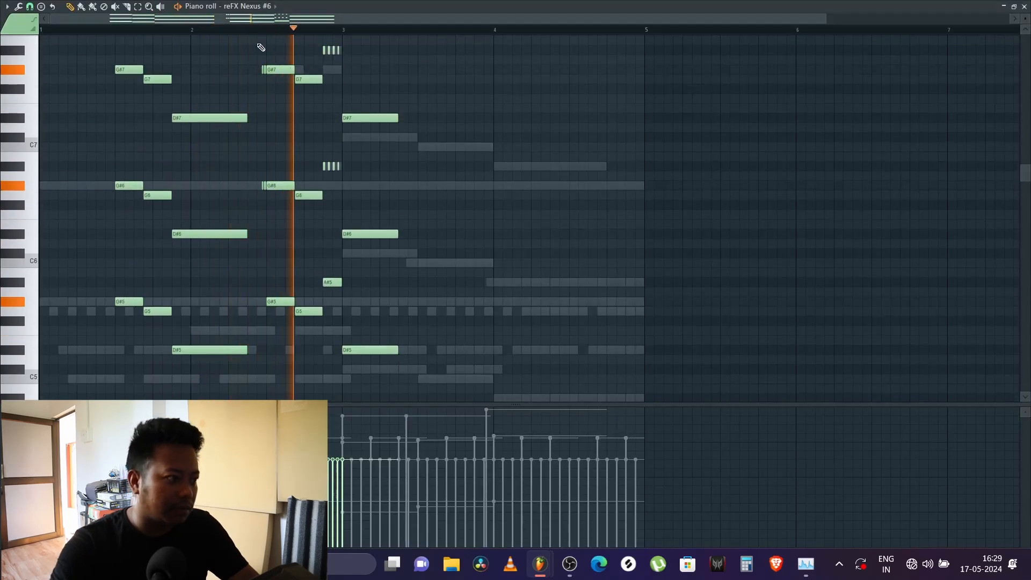
pyautogui.scroll(5, 258, 32)
pyautogui.scroll(4, 322, 110)
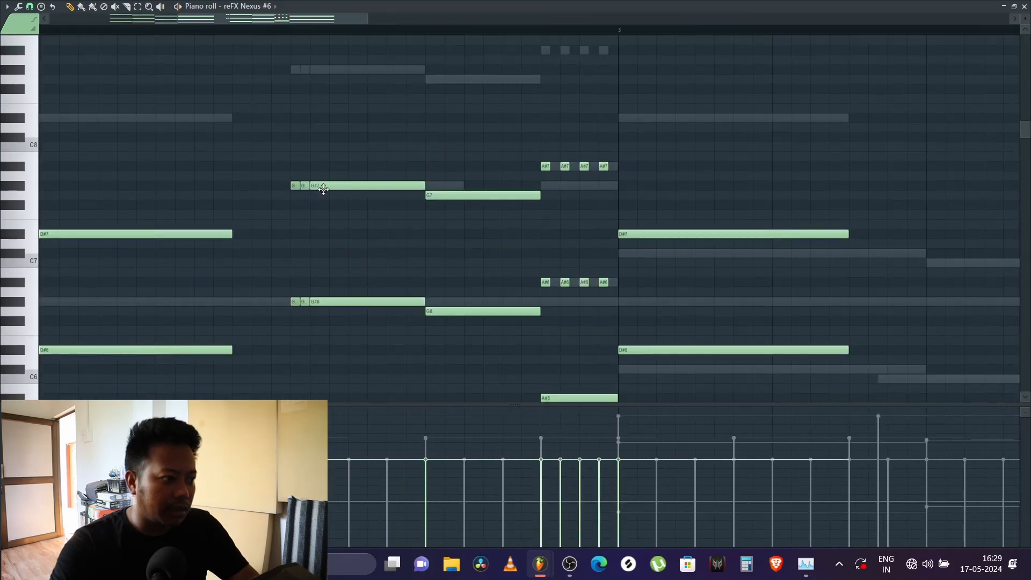
# Step: Set the play position just before the second reFX Nexus #6 phrase in bar 2 and listen to it
pyautogui.click(271, 29)
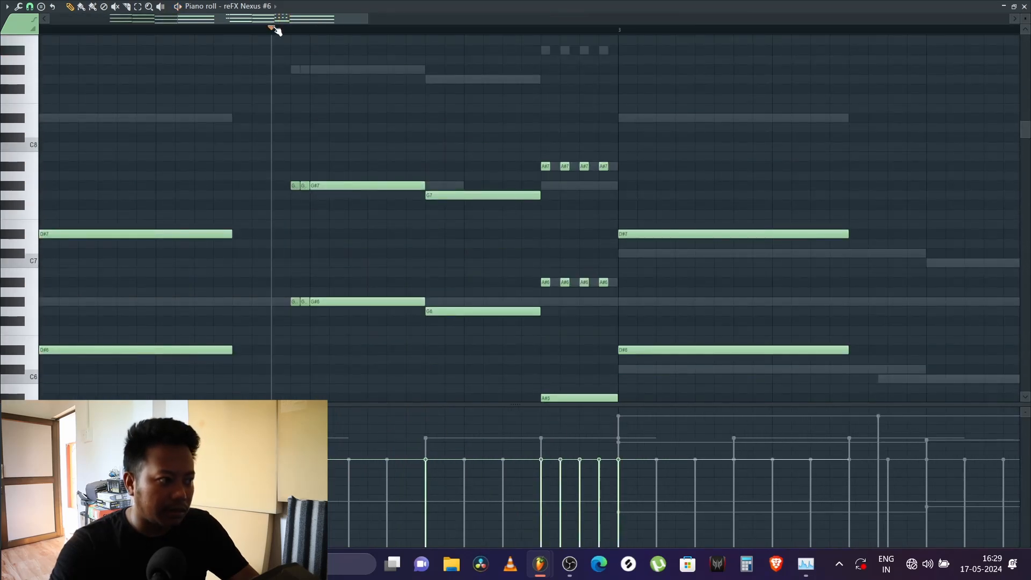
pyautogui.click(271, 30)
pyautogui.click(280, 32)
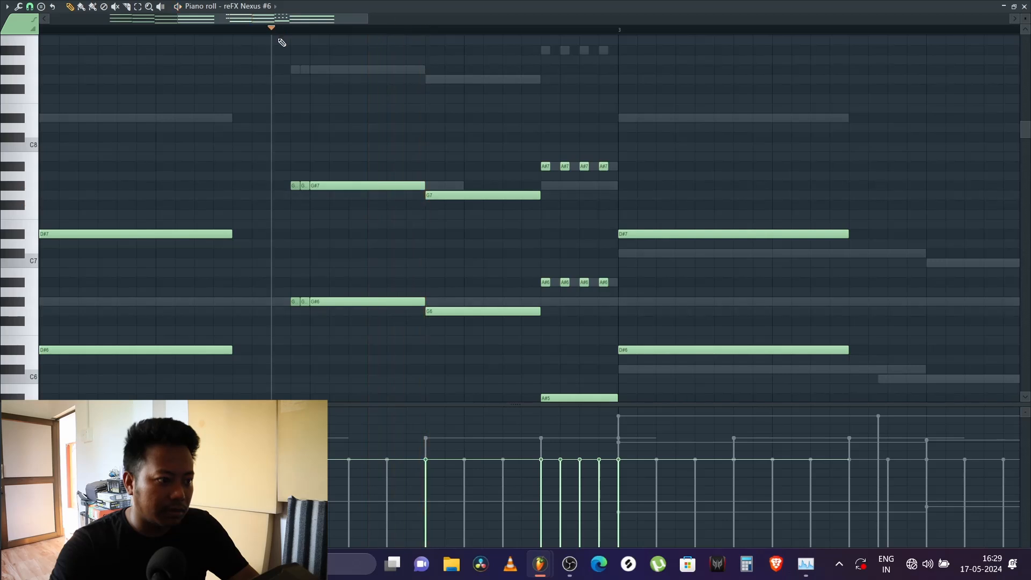
pyautogui.press('space')
pyautogui.scroll(-5, 369, 32)
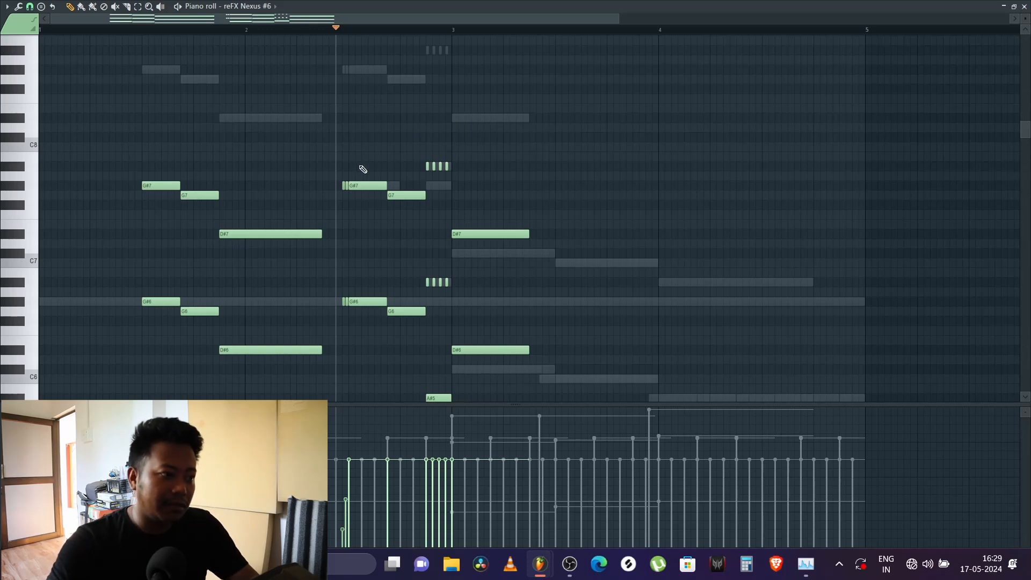
pyautogui.scroll(3, 348, 32)
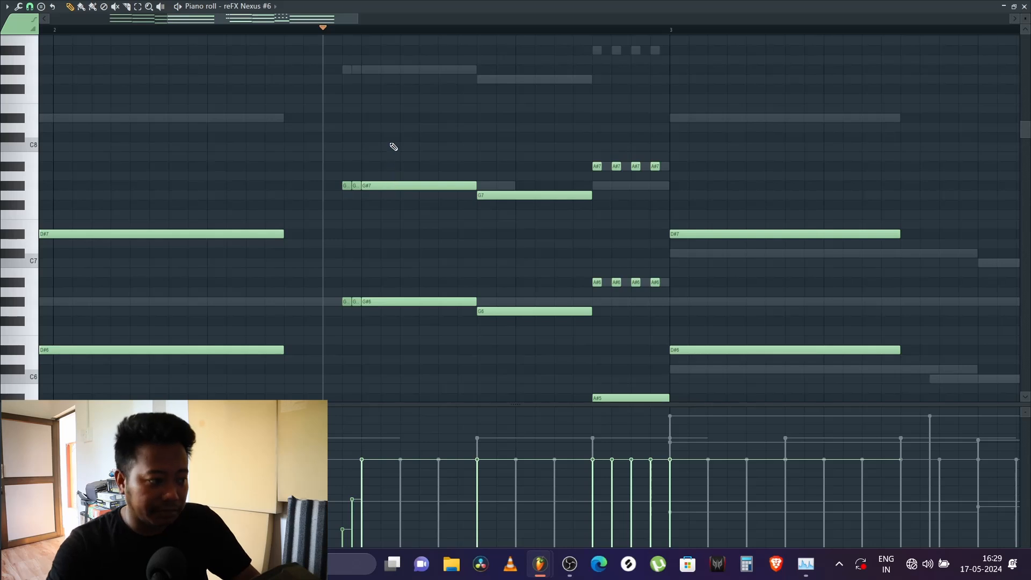
pyautogui.press('space')
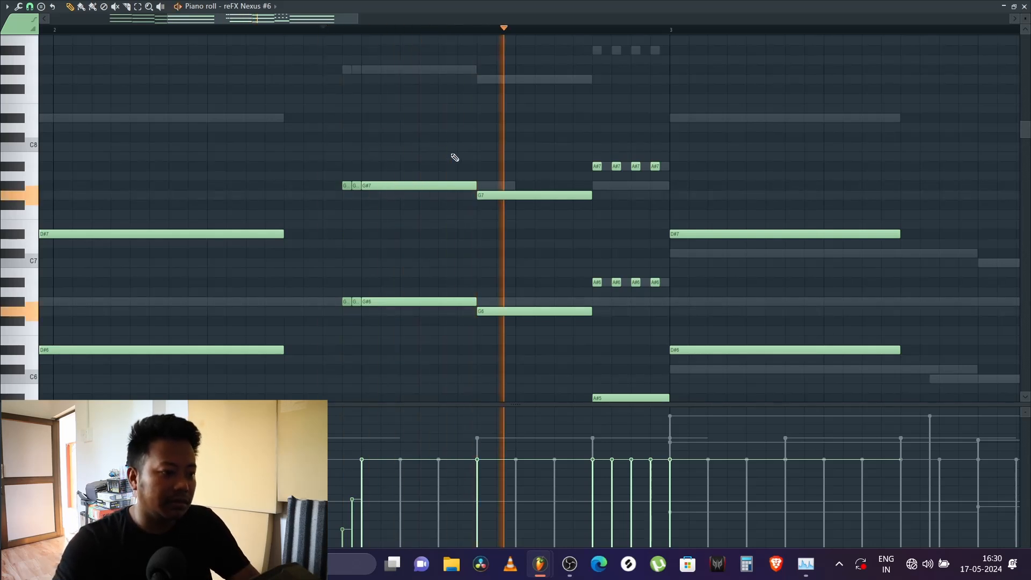
pyautogui.press('space')
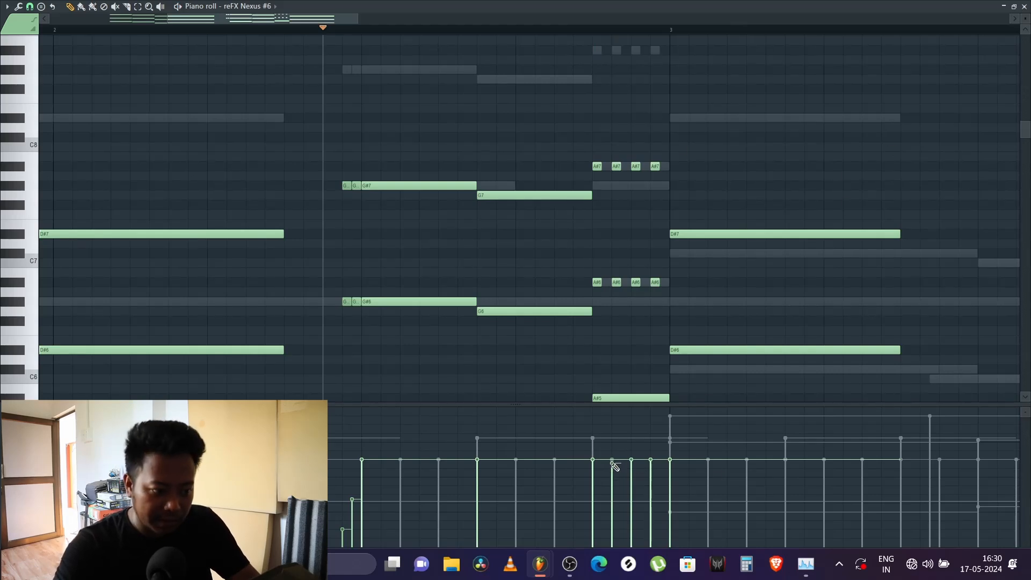
# Step: Lower the velocities of the repeated A# notes before bar 3 in descending order and replay the phrase
pyautogui.moveTo(652, 466); pyautogui.dragTo(650, 471)
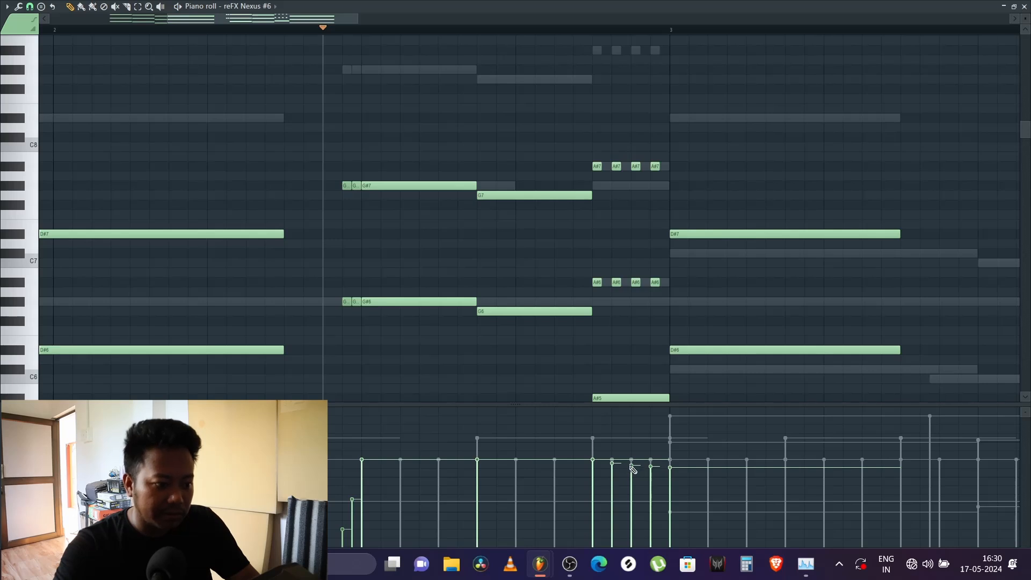
pyautogui.press('space')
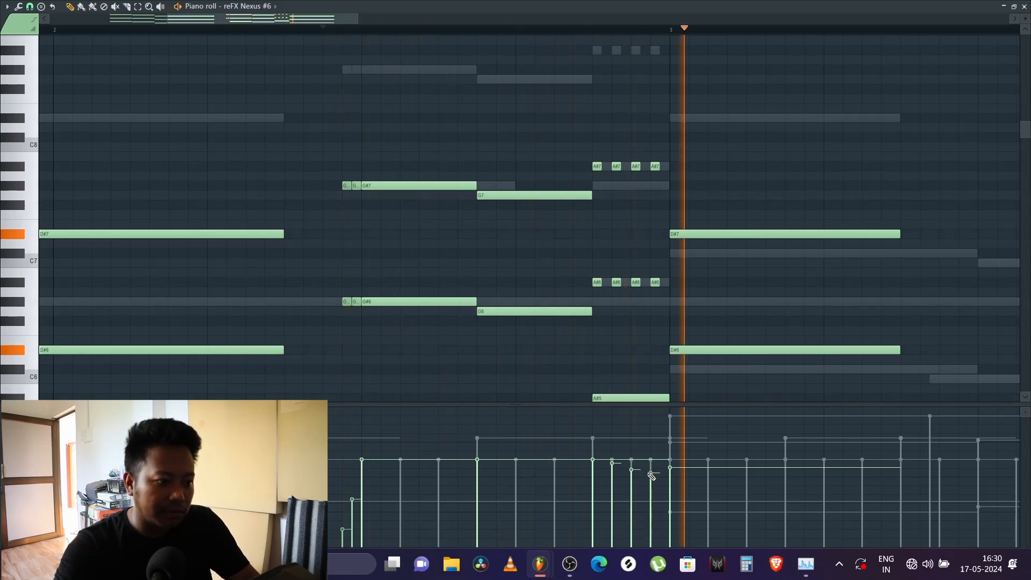
pyautogui.press('space')
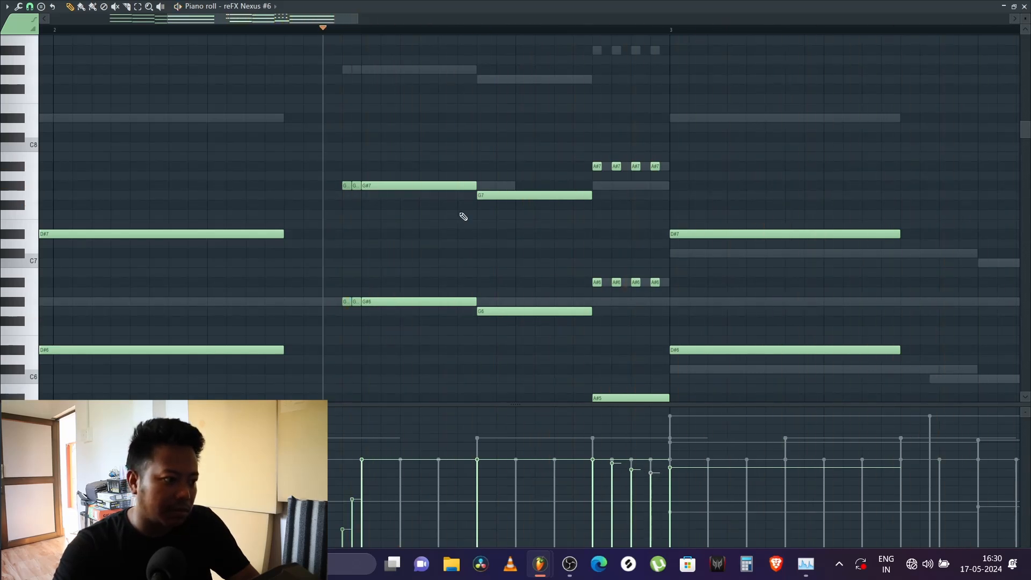
pyautogui.scroll(-4, 288, 31)
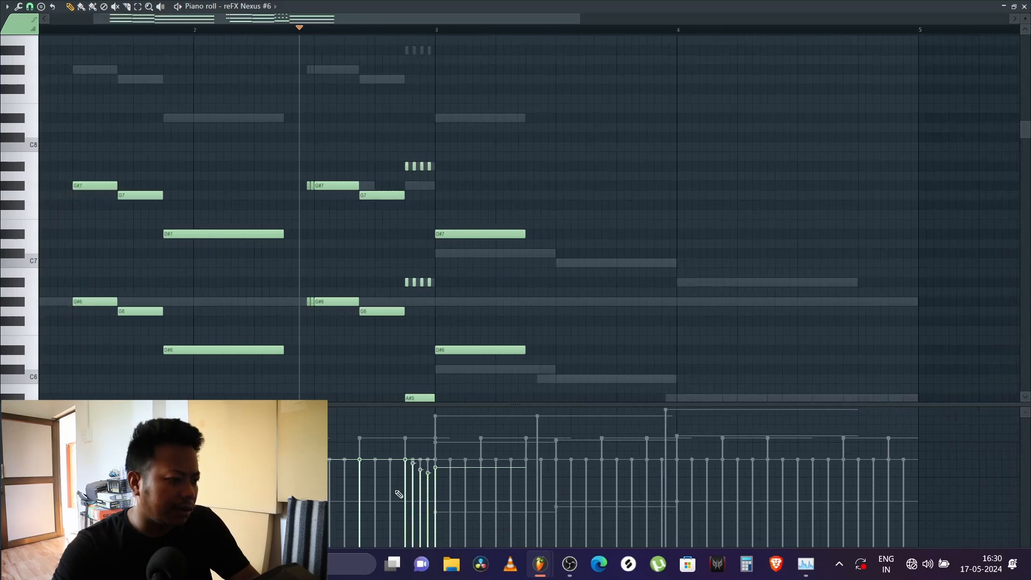
pyautogui.press('space')
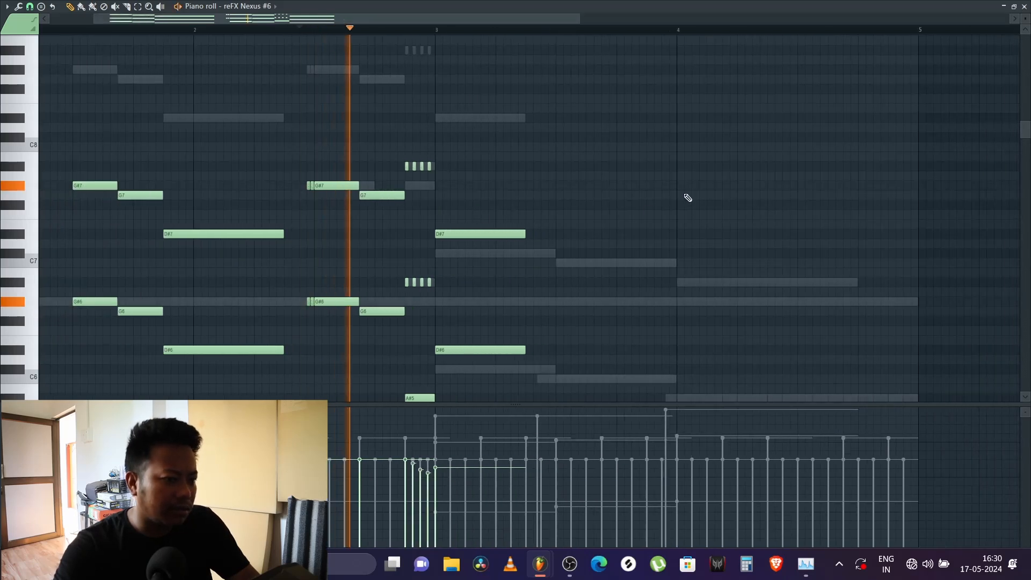
# Step: Close the piano roll, unmute Sylenth1, LABS #2 and LABS, and play Pattern 11 again
pyautogui.click(1024, 6)
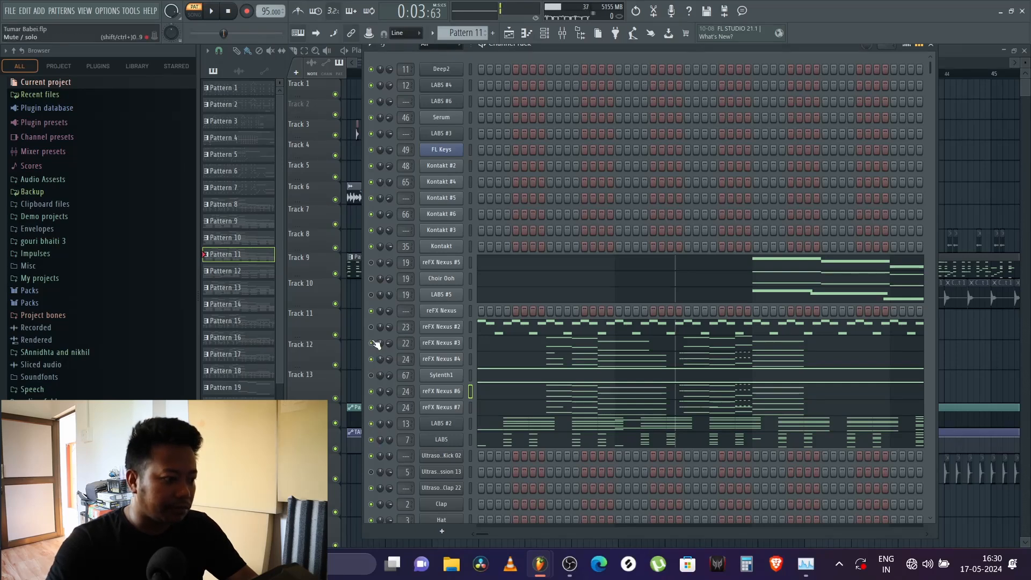
pyautogui.press('space')
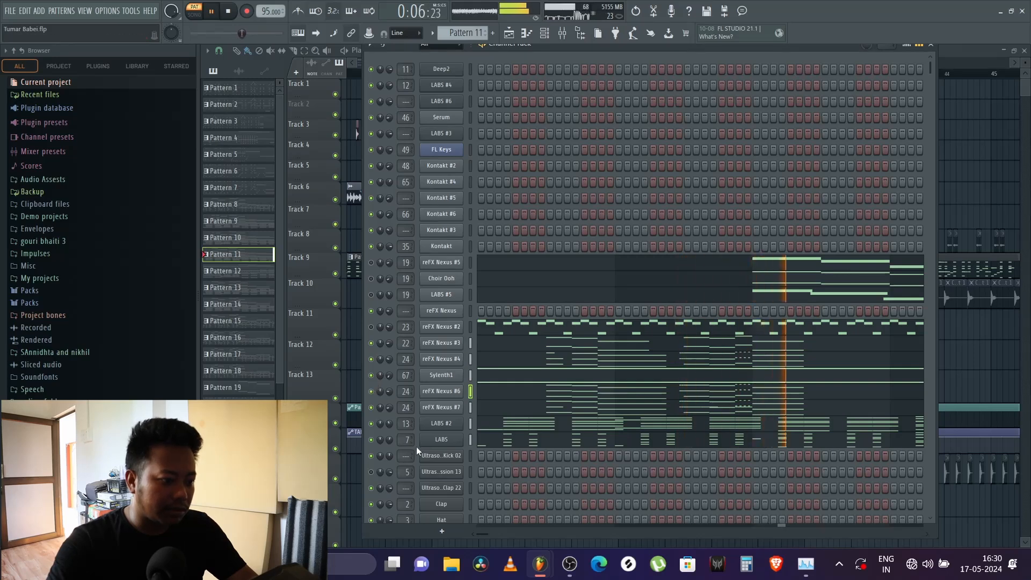
pyautogui.press('space')
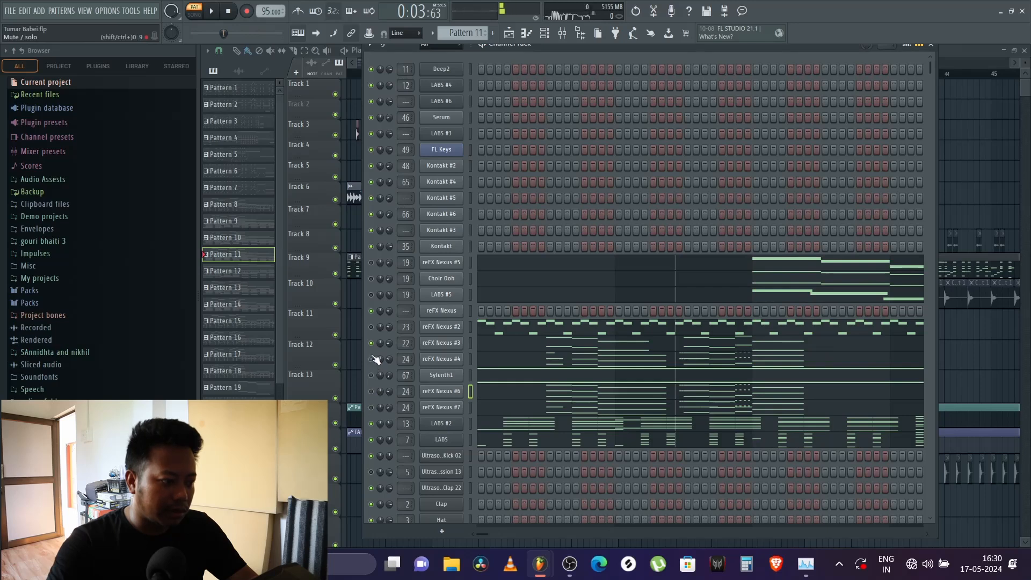
# Step: Play Pattern 11 with Sylenth1 and the Nexus layers muted, and examine the LABS #2 chords in the piano roll
pyautogui.press('space')
pyautogui.rightClick(442, 425)
pyautogui.click(497, 399)
pyautogui.scroll(-10, 456, 325)
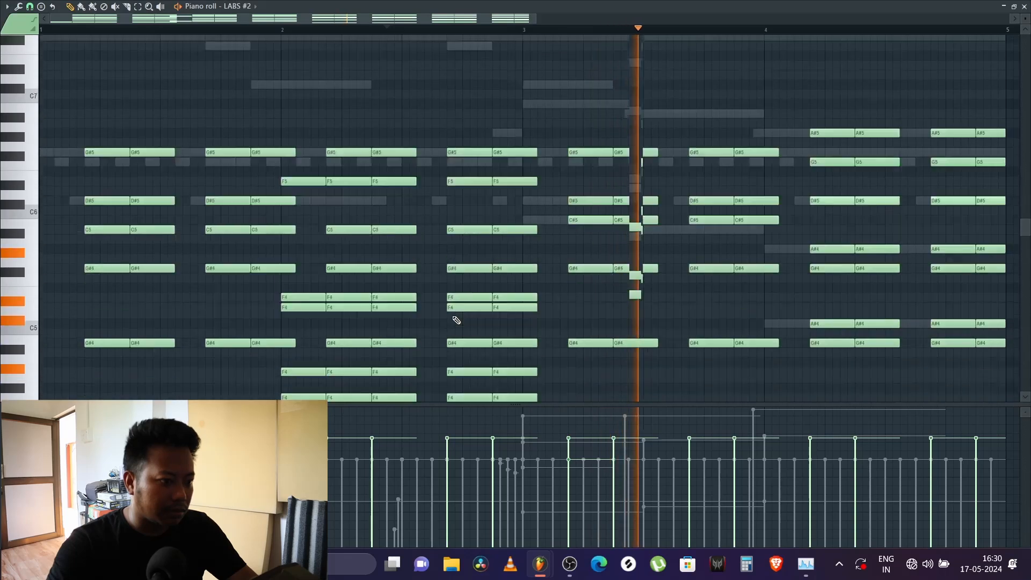
pyautogui.scroll(4, 424, 276)
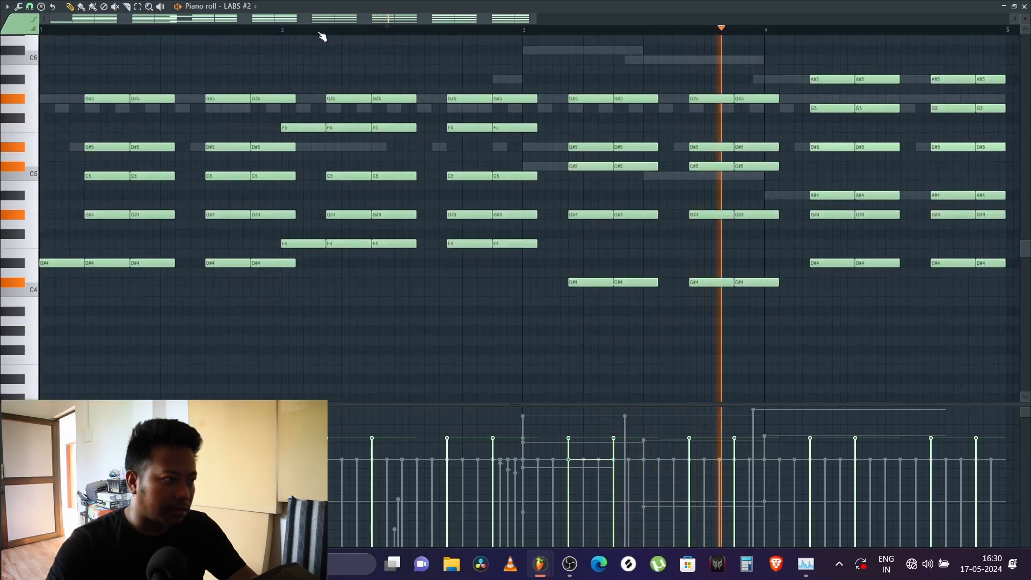
pyautogui.scroll(-4, 320, 35)
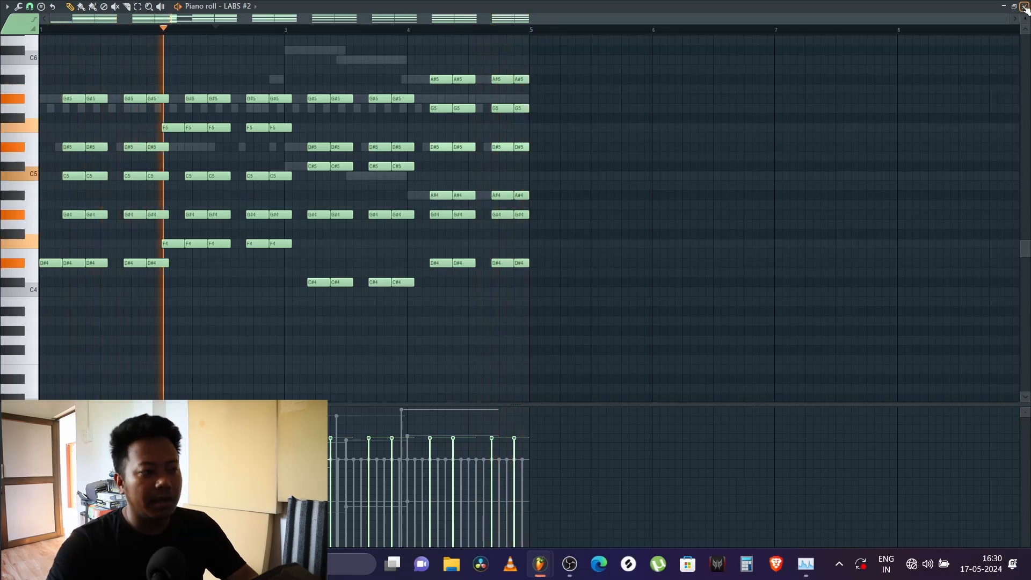
# Step: Play the LABS #2 chords of Pattern 11 again, and close the piano roll and channel rack to return to the playlist
pyautogui.press('space')
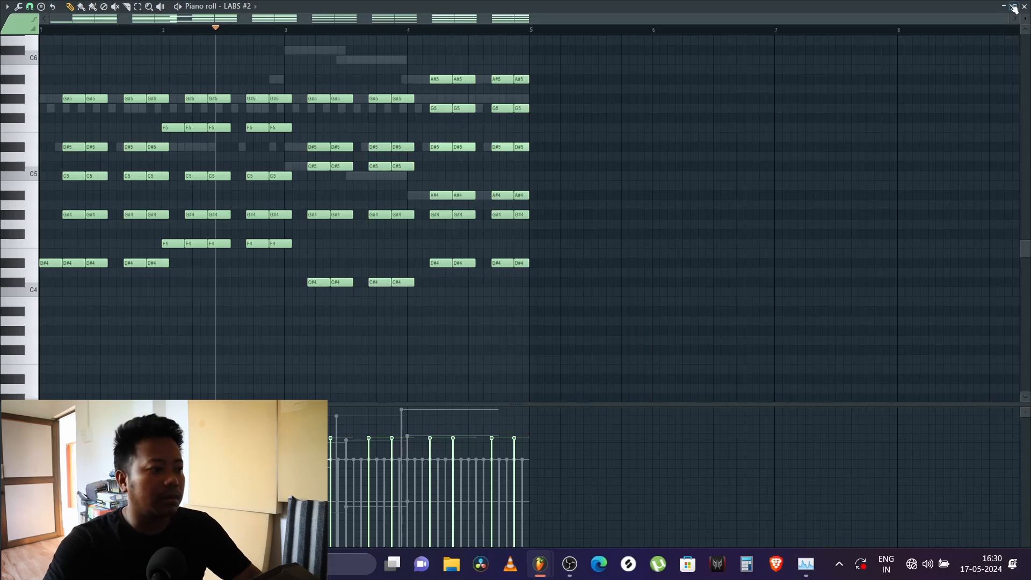
pyautogui.press('space')
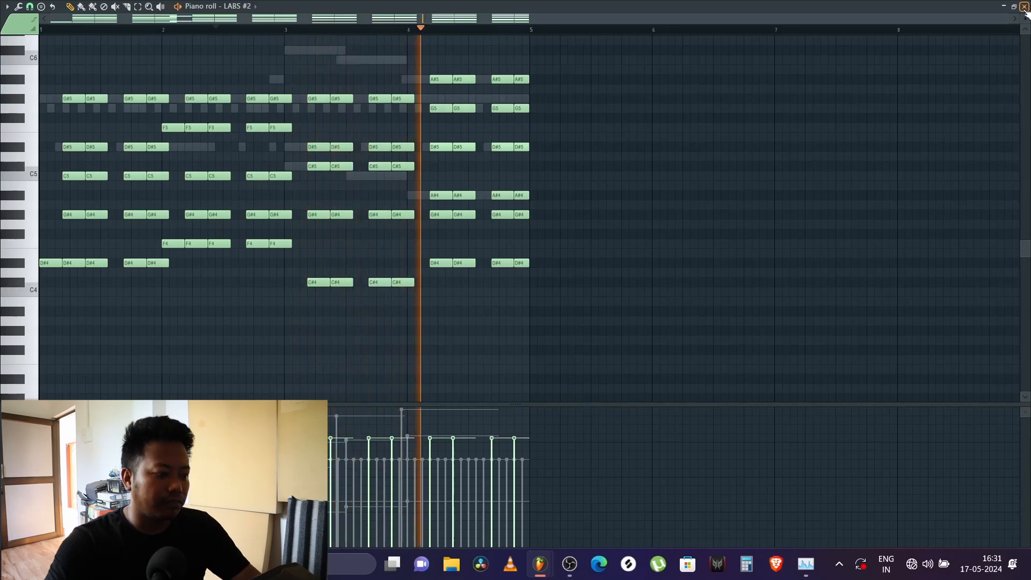
pyautogui.press('space')
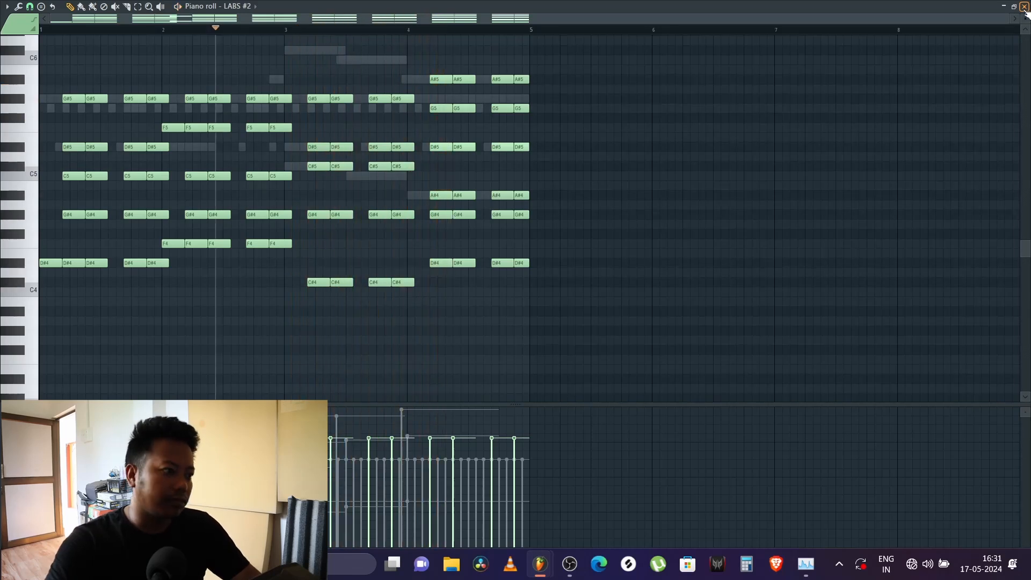
pyautogui.click(1024, 7)
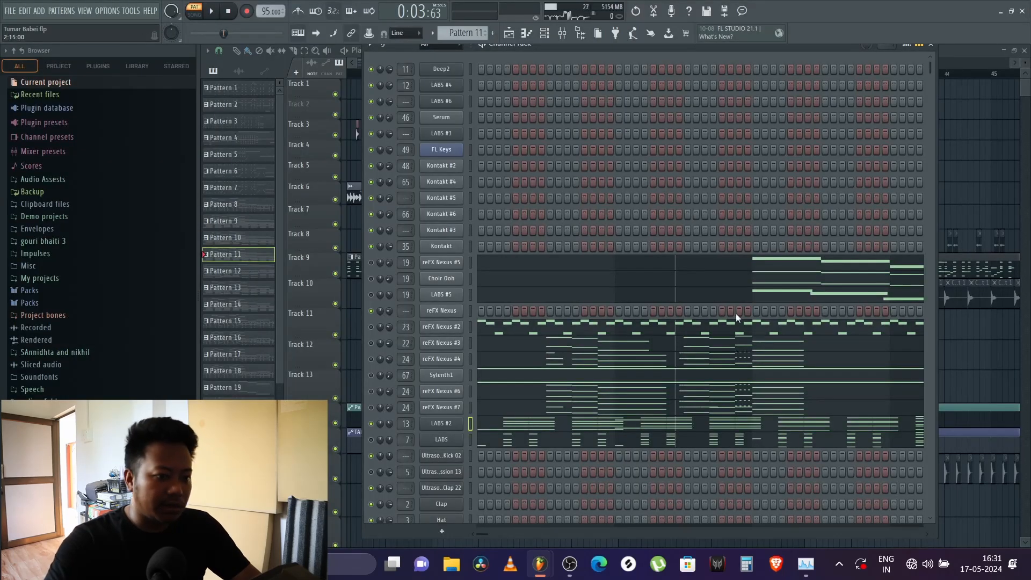
pyautogui.press('F6')
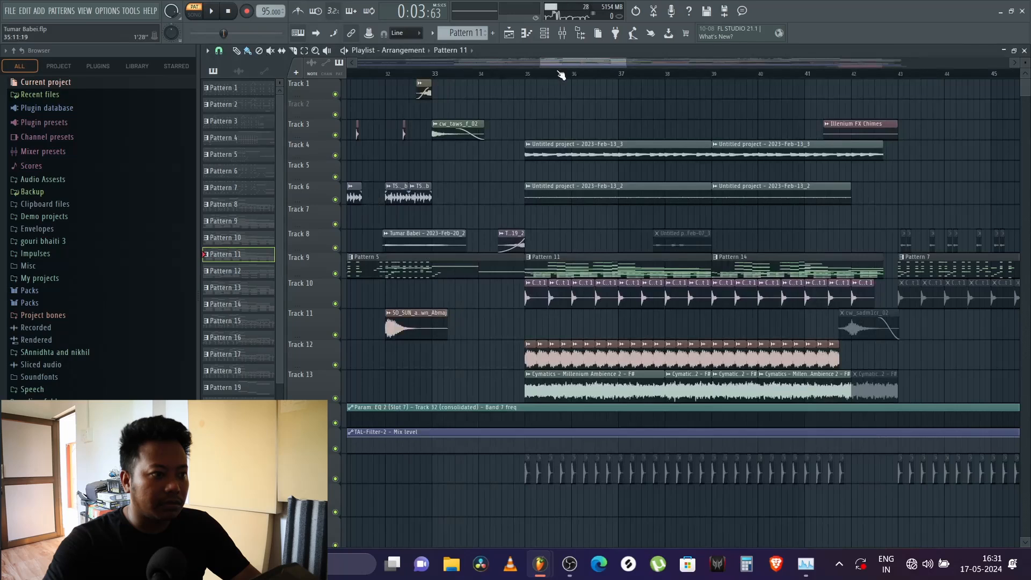
# Step: Open the Cymatics - Millenium Ambience 2 clip on Track 13 at bar 35, examine its sample, and close its settings
pyautogui.scroll(-6, 562, 72)
pyautogui.scroll(-5, 640, 181)
pyautogui.scroll(5, 640, 181)
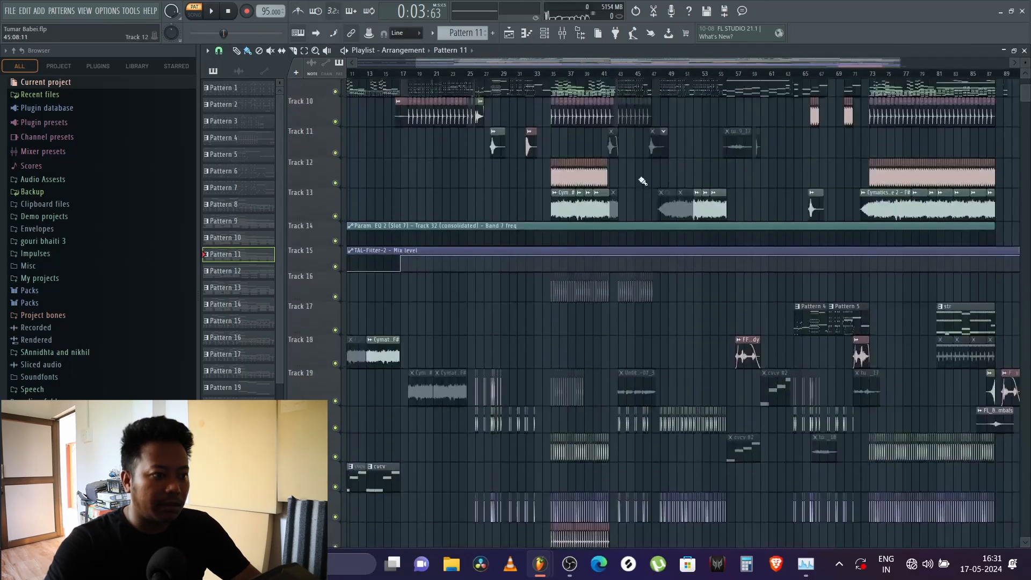
pyautogui.scroll(4, 580, 77)
pyautogui.scroll(2, 580, 77)
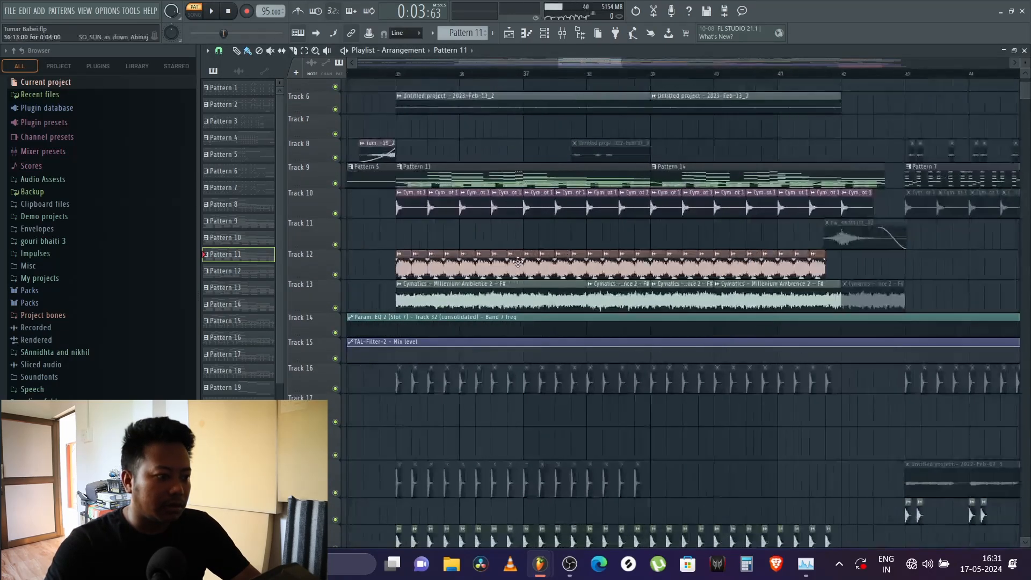
pyautogui.doubleClick(405, 301)
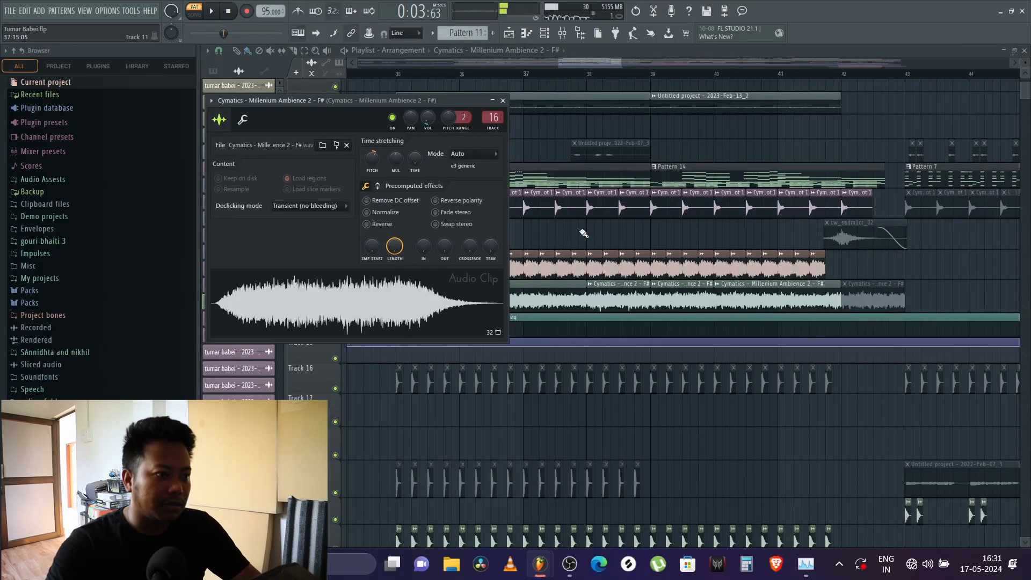
pyautogui.press('Escape')
# Step: Inspect the SO_SUN_astra_synth_alabama_arp_down_Abmaj clip on Track 12 and close its settings
pyautogui.press('space')
pyautogui.doubleClick(406, 274)
pyautogui.press('space')
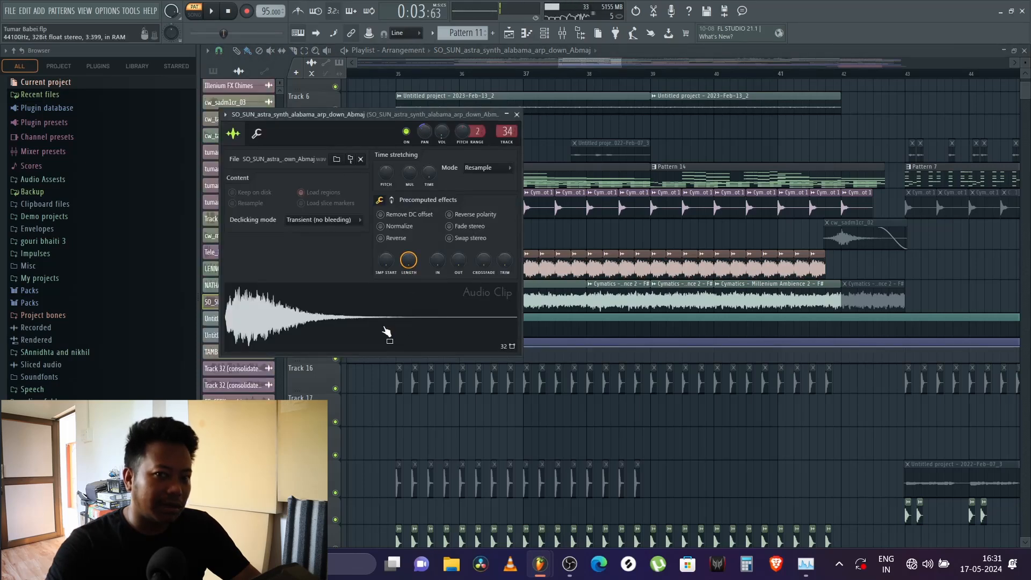
pyautogui.press('Escape')
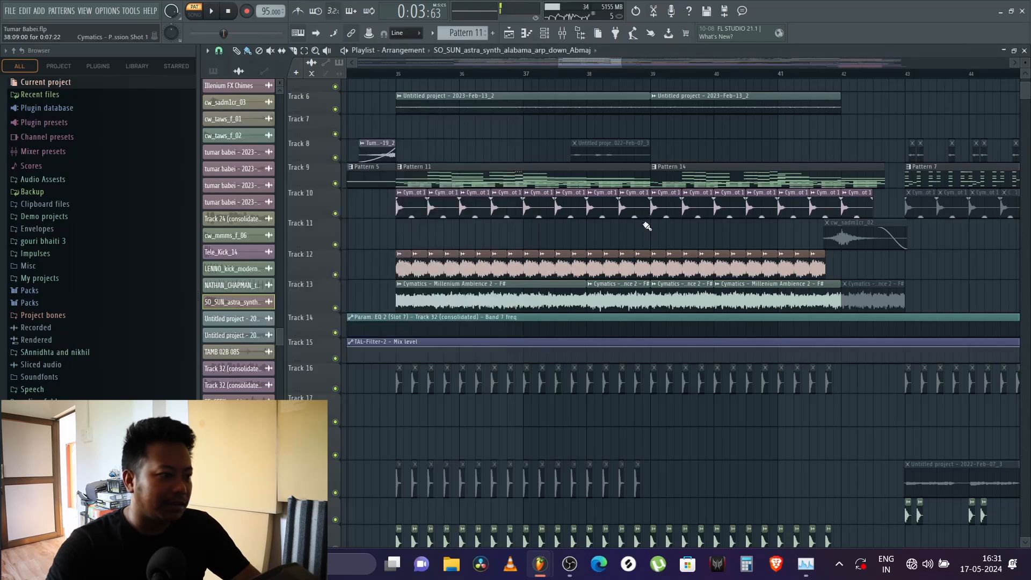
# Step: Play the song from just before bar 35 while examining the drum and percussion clips on Tracks 17 to 29
pyautogui.scroll(-5, 383, 241)
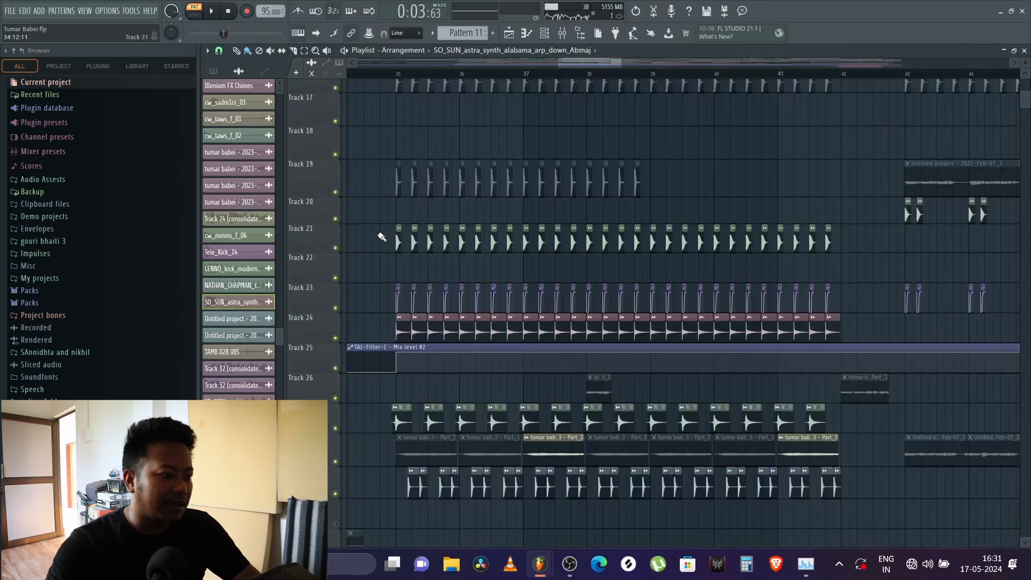
pyautogui.click(388, 74)
pyautogui.press('space')
pyautogui.scroll(3, 390, 76)
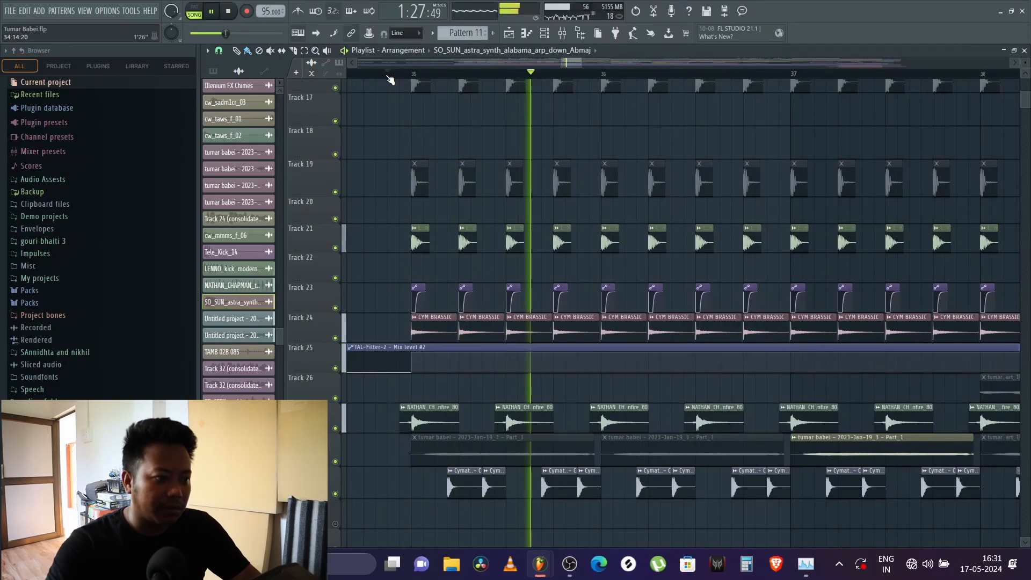
pyautogui.scroll(-3, 389, 80)
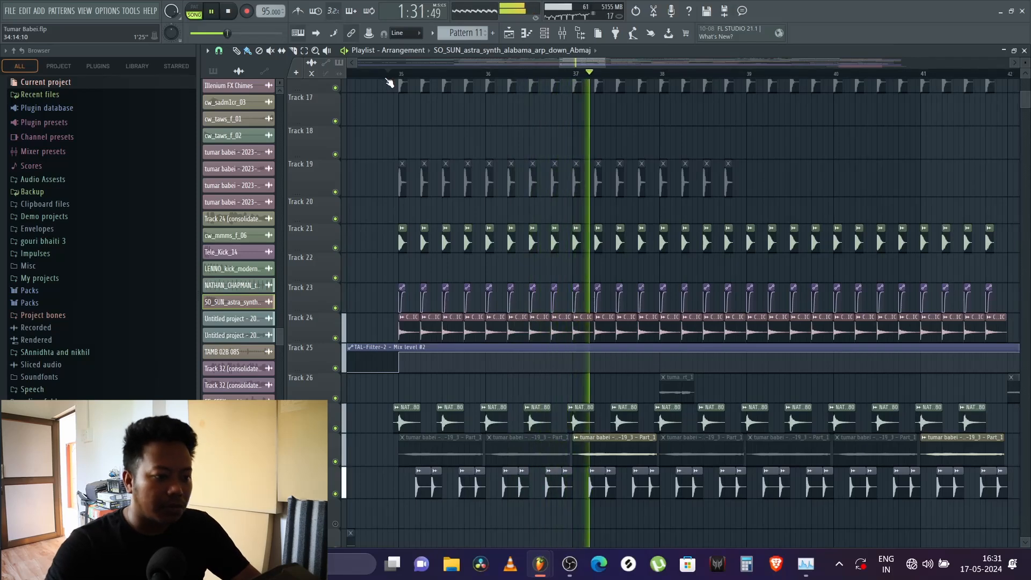
pyautogui.press('space')
pyautogui.scroll(-4, 720, 376)
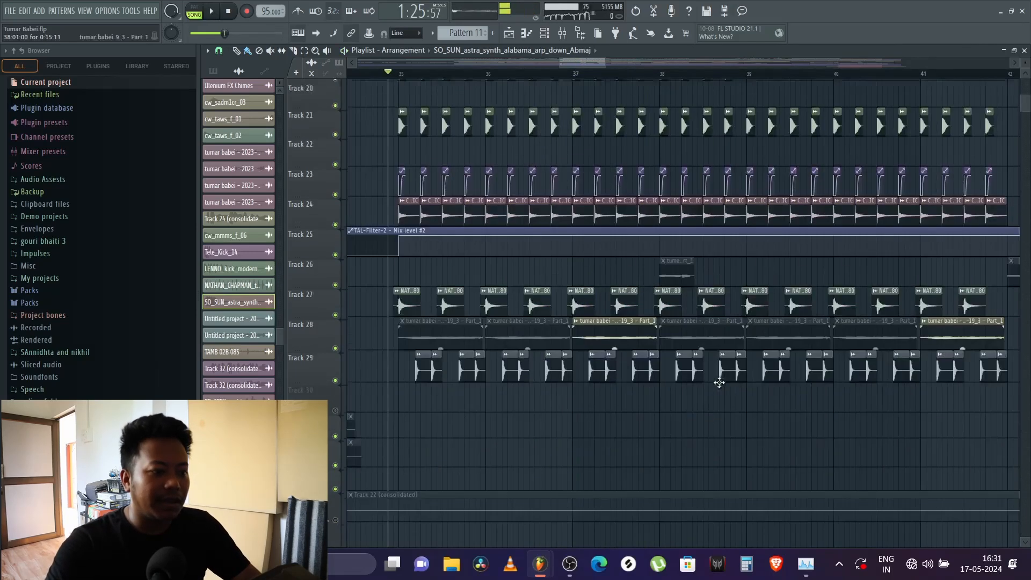
# Step: Open the active tumar babei - 2023-Jan-19_3 - Part_1 clip on Track 28, turn off Reverse, and listen to it
pyautogui.doubleClick(606, 317)
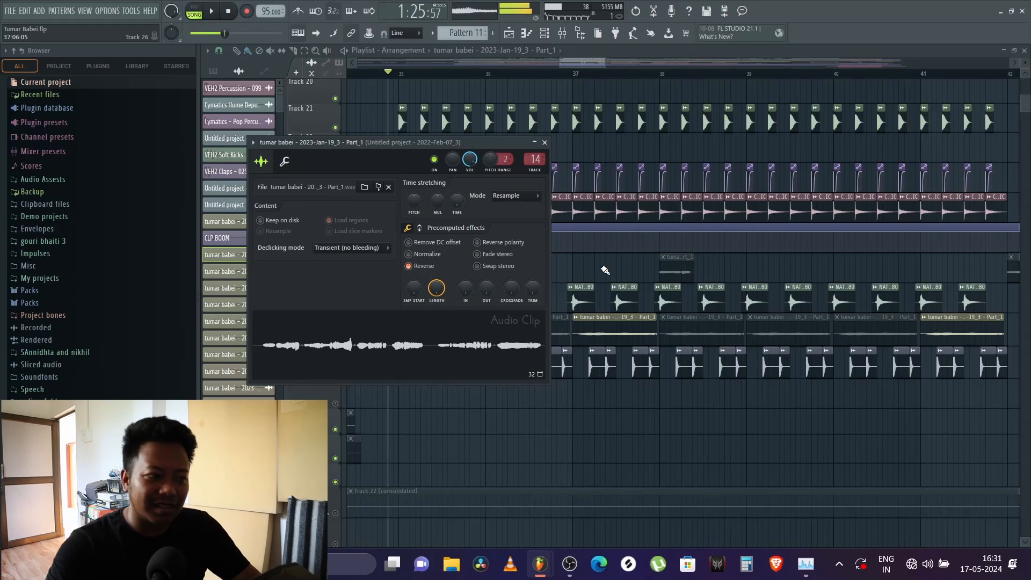
pyautogui.click(409, 266)
pyautogui.press('space')
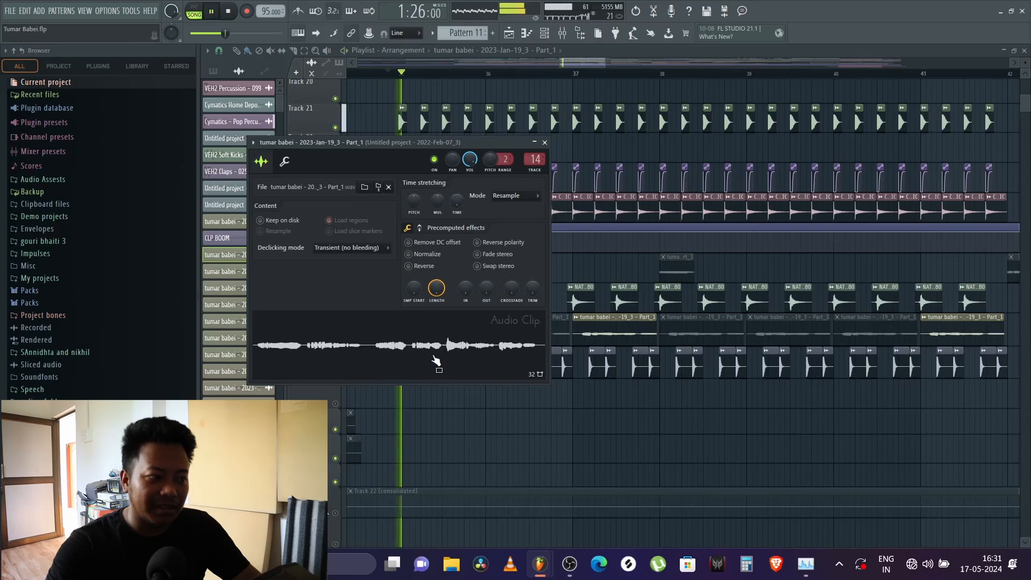
pyautogui.press('space')
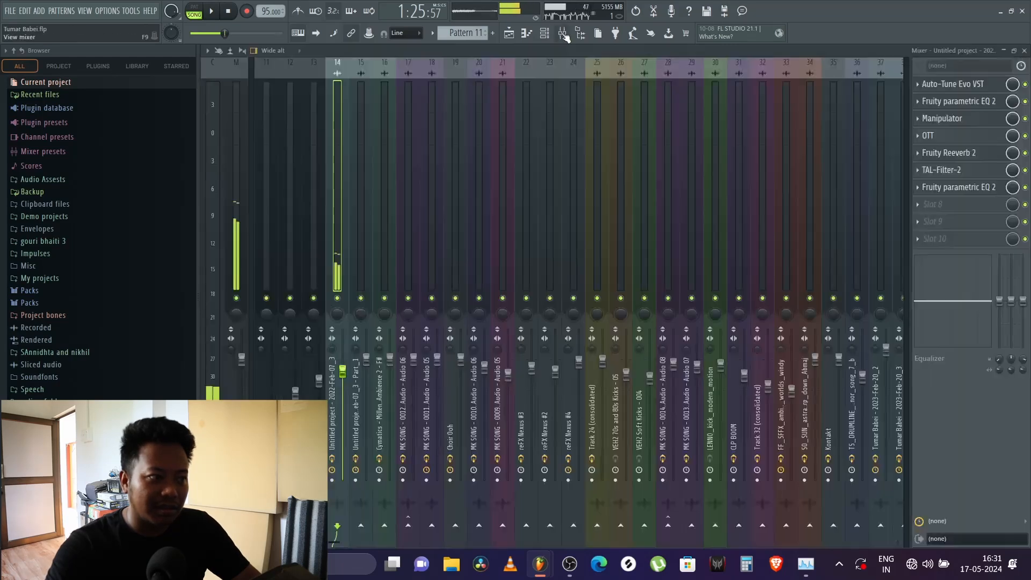
# Step: Check the Track 28 clip's mixer track 14, turn the clip's Reverse option back on, and close its settings
pyautogui.click(532, 157)
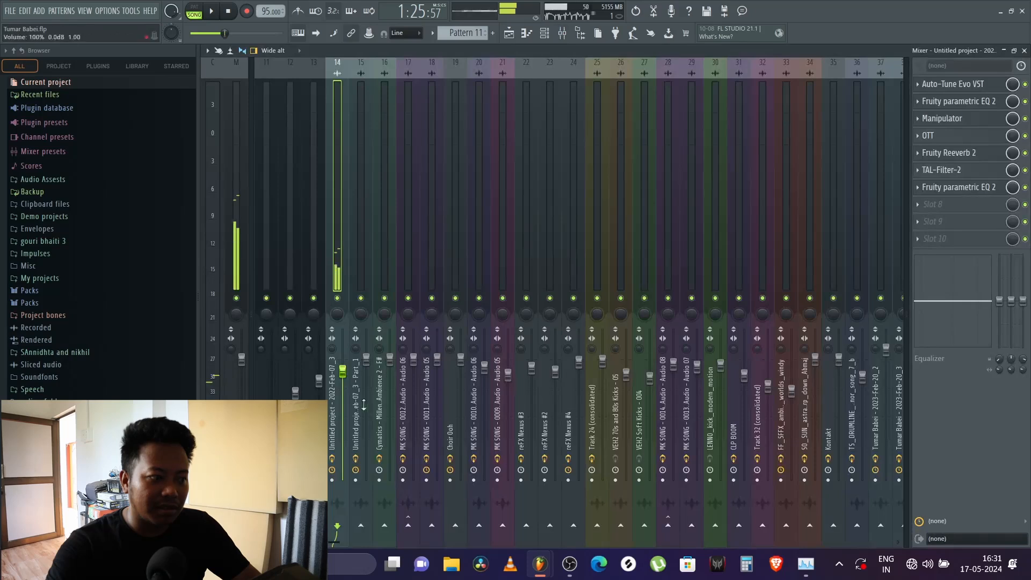
pyautogui.click(334, 460)
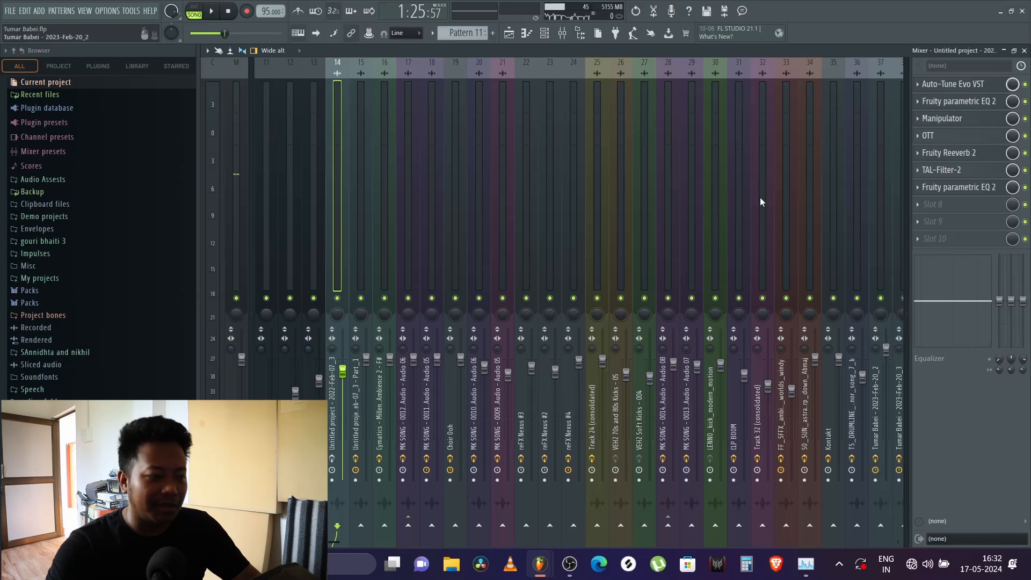
pyautogui.click(1025, 50)
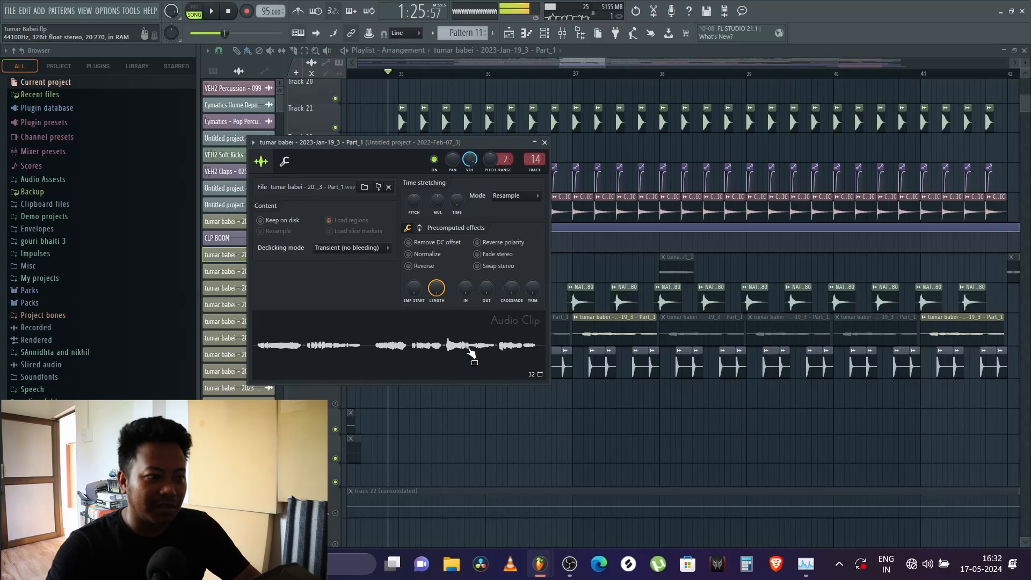
pyautogui.click(420, 268)
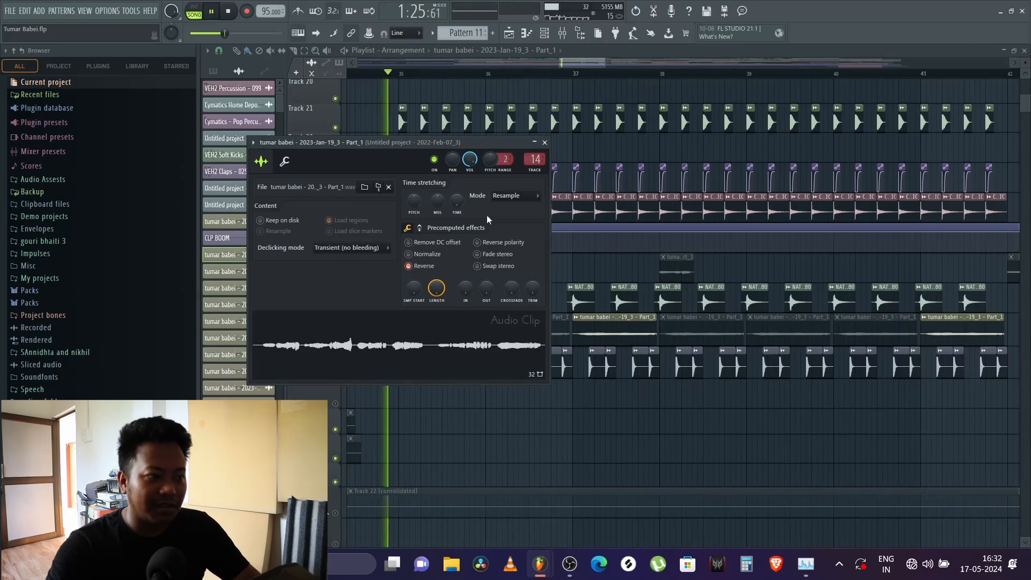
pyautogui.click(545, 143)
# Step: Play the song from bar 37 and check the reversed clip's level on mixer track 14
pyautogui.click(576, 75)
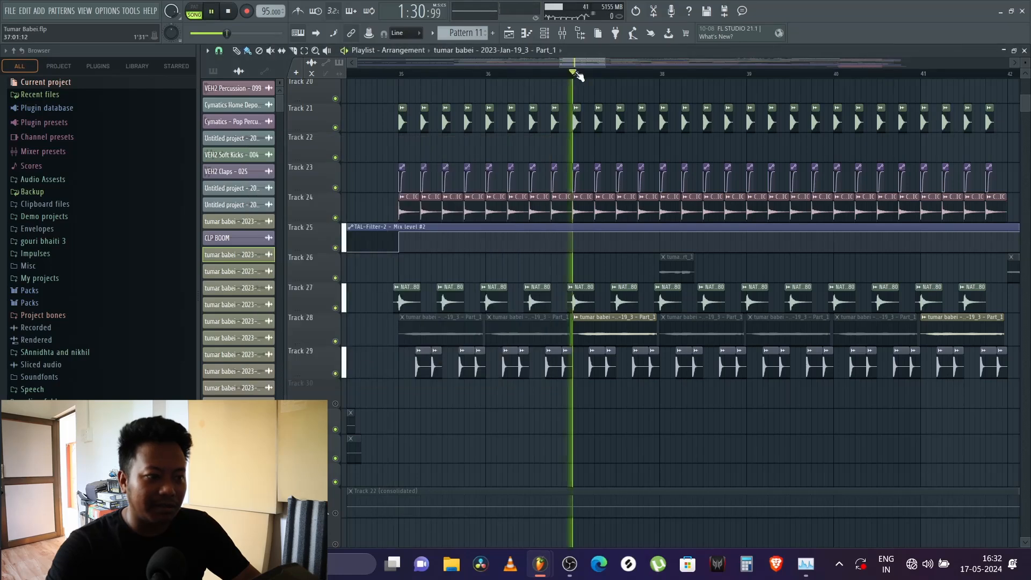
pyautogui.press('F9')
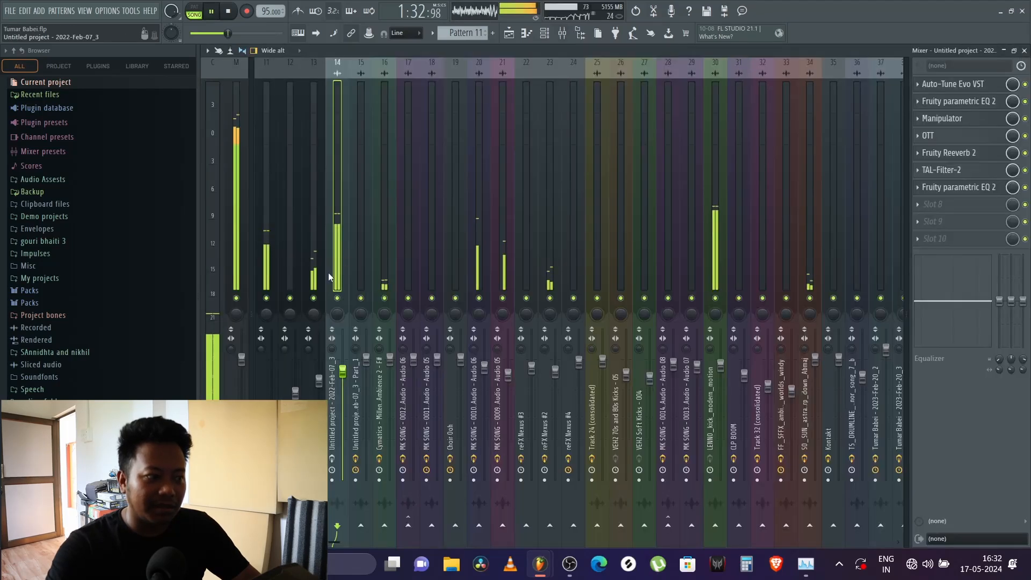
pyautogui.press('space')
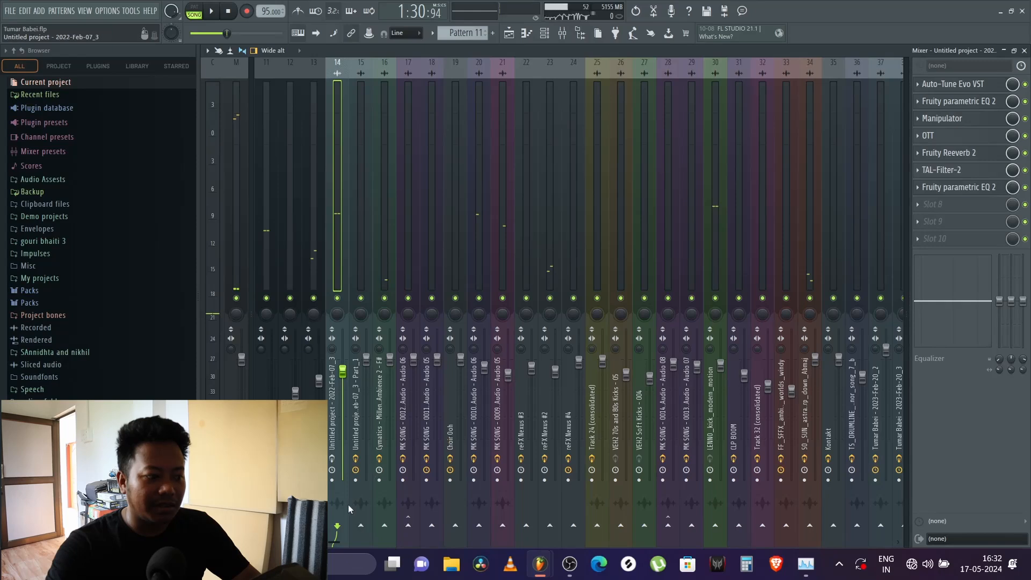
# Step: Open Manipulator on mixer track 14, replay the bar 37 section while examining its Fanfare preset, and close it
pyautogui.click(961, 123)
pyautogui.press('space')
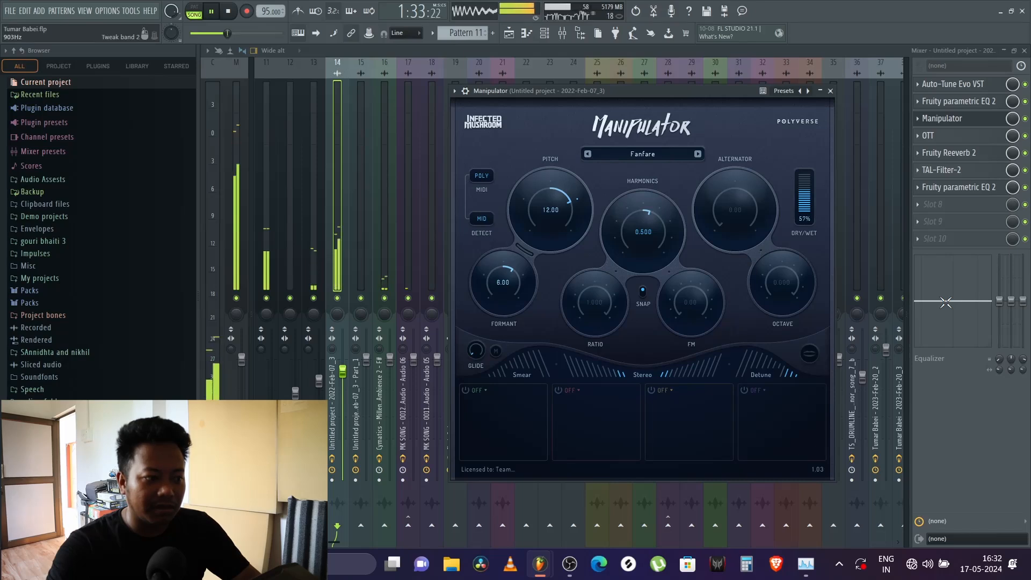
pyautogui.press('space')
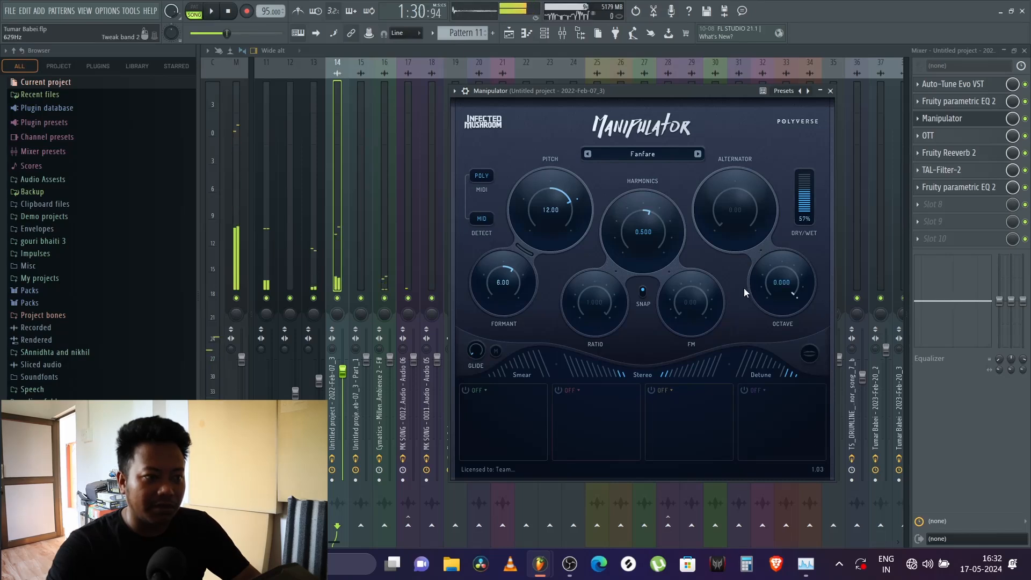
pyautogui.press('space')
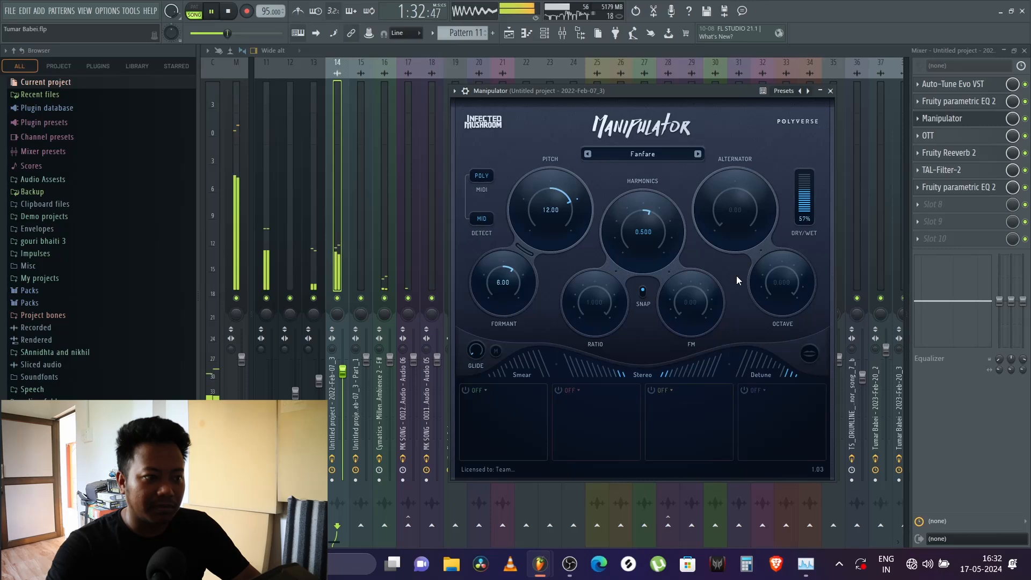
pyautogui.press('space')
pyautogui.click(831, 91)
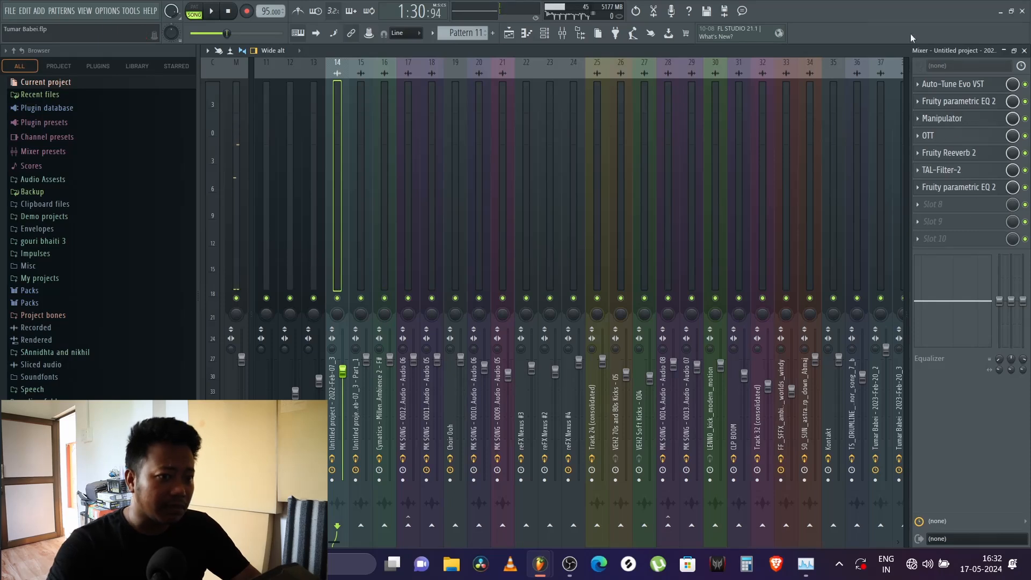
# Step: Review the Manipulator, OTT and TAL-Filter-2 settings on mixer track 14, closing each plugin after viewing it
pyautogui.click(954, 123)
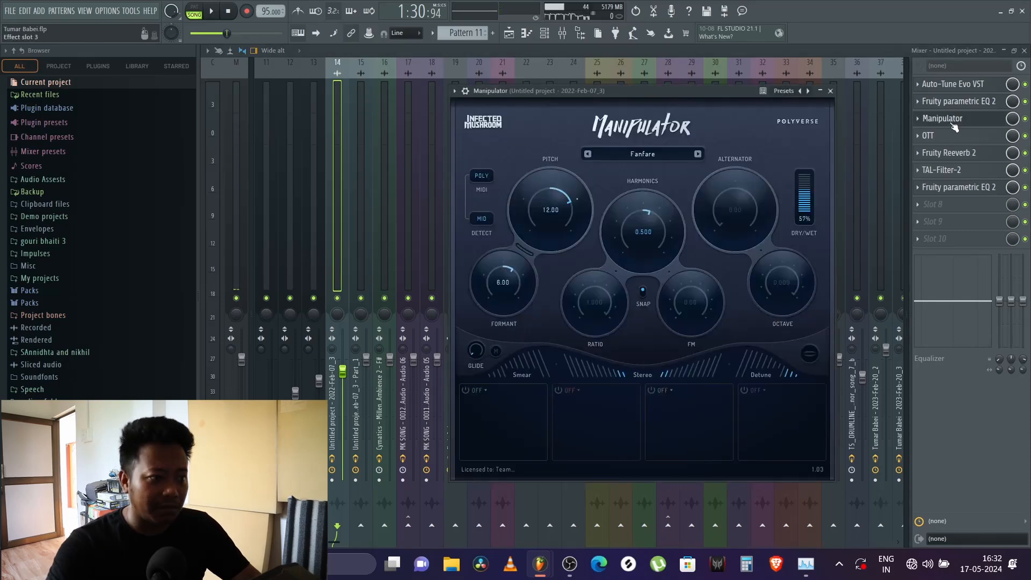
pyautogui.click(954, 123)
pyautogui.click(967, 141)
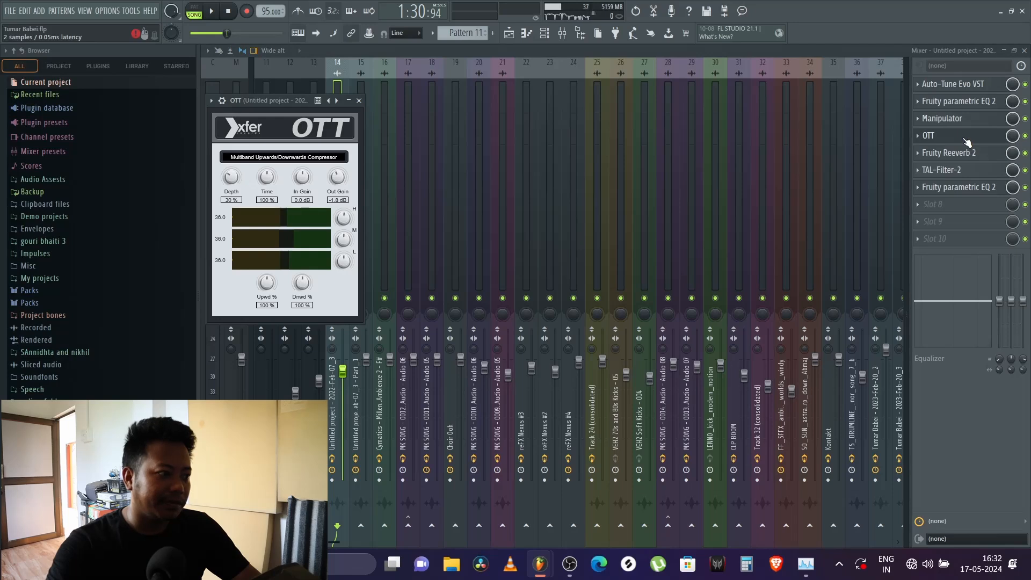
pyautogui.click(967, 141)
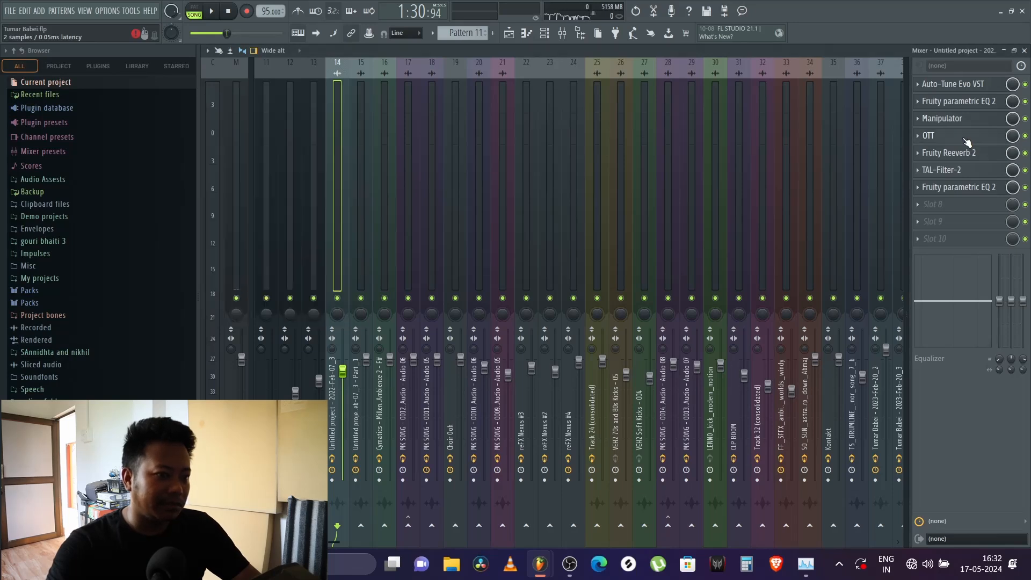
pyautogui.click(954, 170)
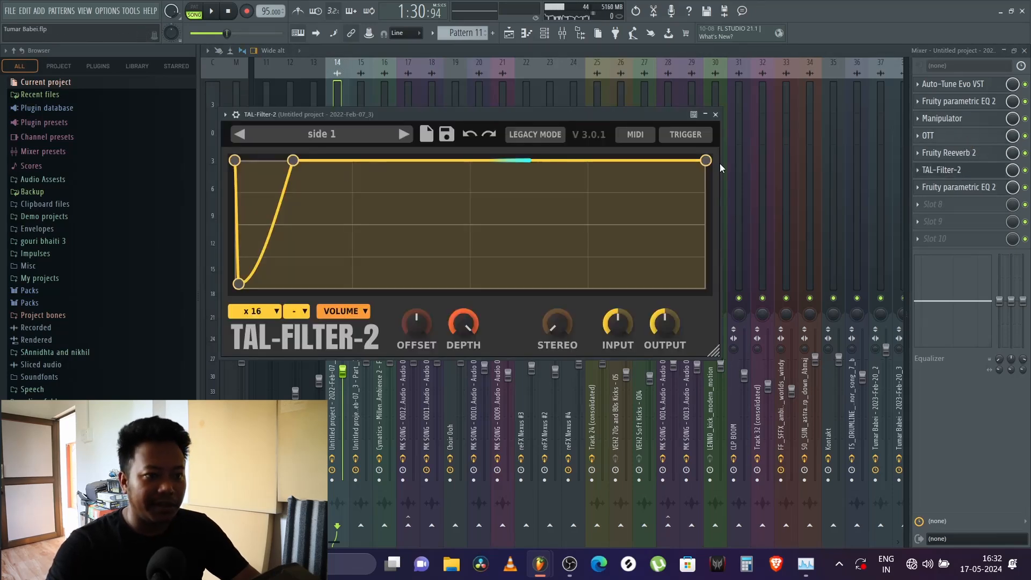
pyautogui.click(718, 116)
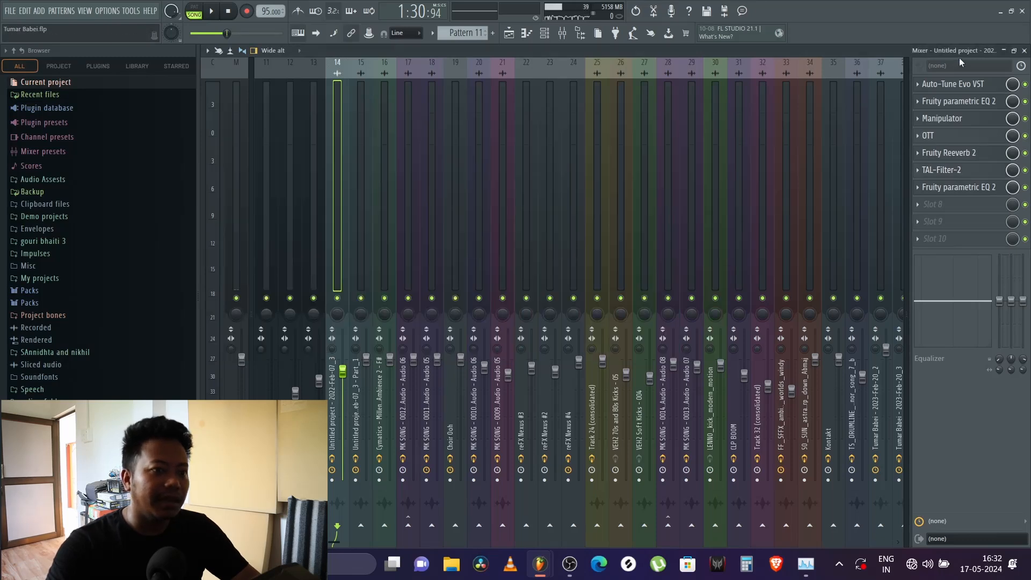
# Step: Close the mixer, play the section from bar 37 again, and examine the wider arrangement around it
pyautogui.click(1025, 50)
pyautogui.press('space')
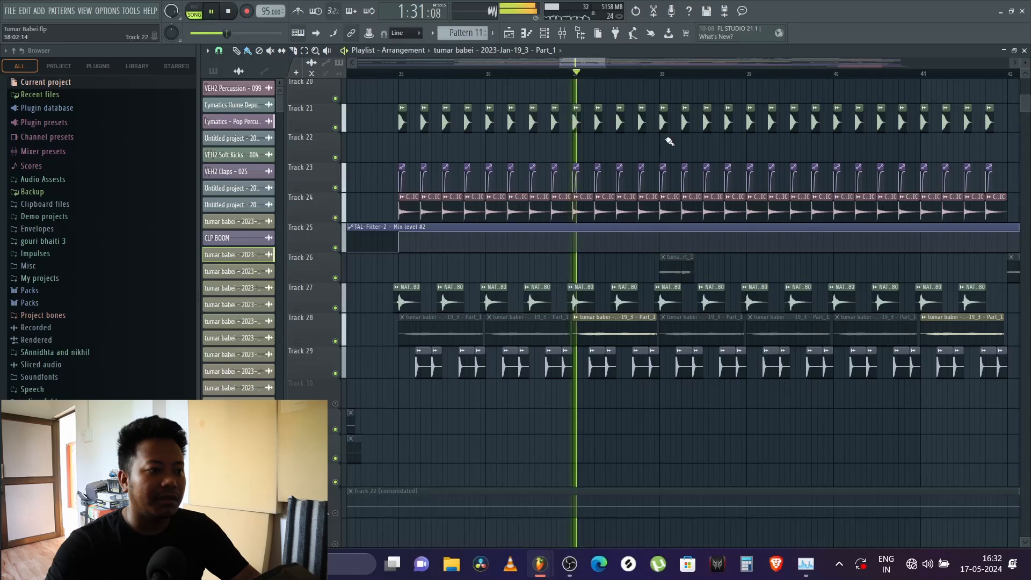
pyautogui.scroll(-5, 623, 73)
pyautogui.press('space')
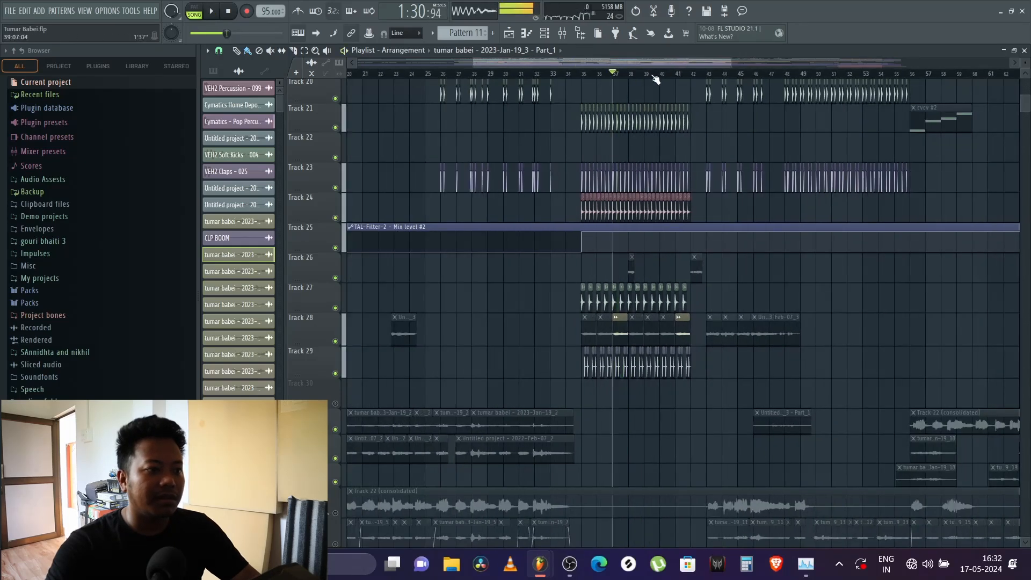
# Step: Play the song from bar 40 through the transition into the bar 43 section
pyautogui.scroll(4, 682, 75)
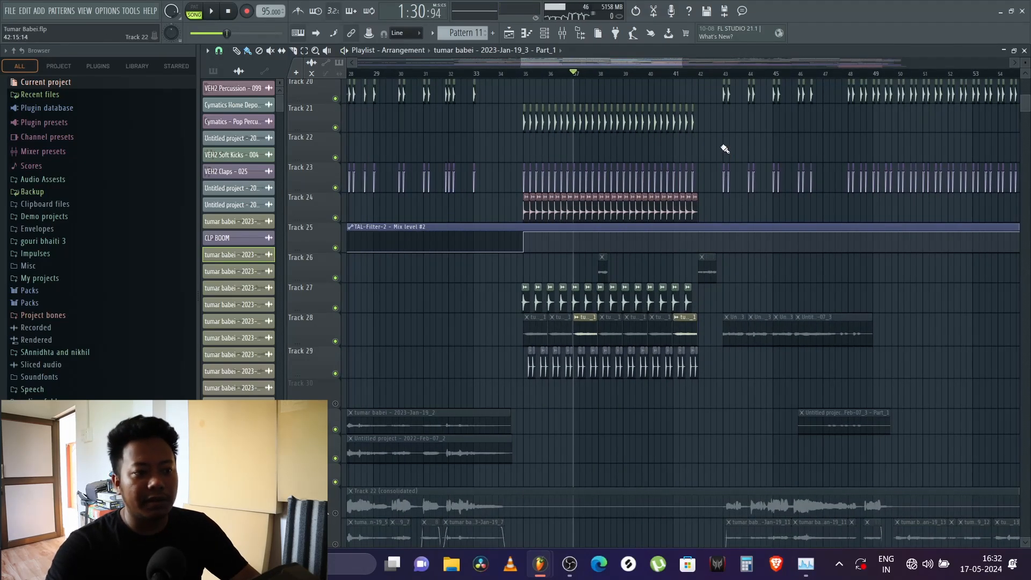
pyautogui.scroll(3, 725, 149)
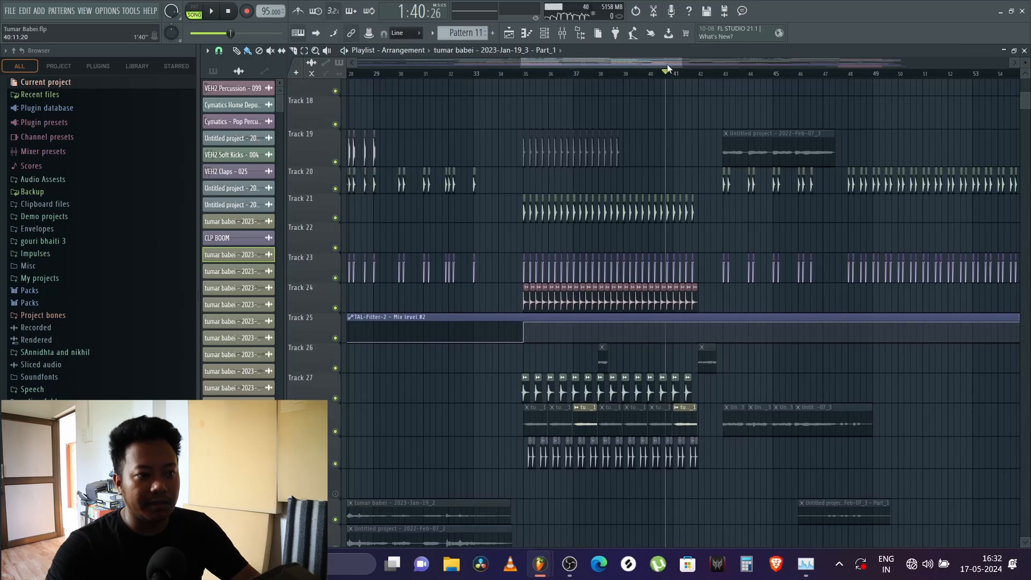
pyautogui.moveTo(667, 68); pyautogui.dragTo(761, 79)
pyautogui.scroll(-3, 537, 75)
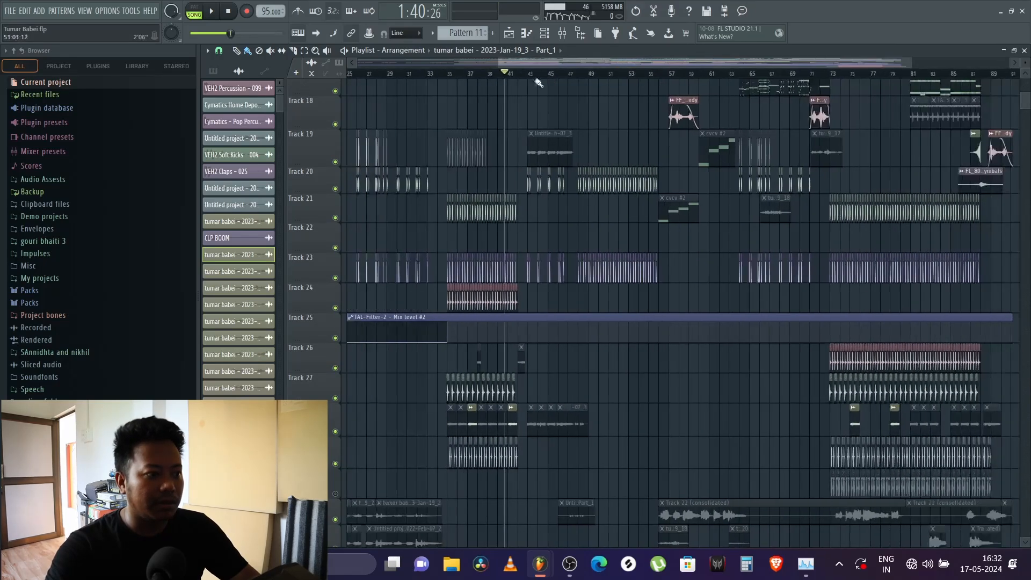
pyautogui.press('space')
pyautogui.scroll(5, 532, 79)
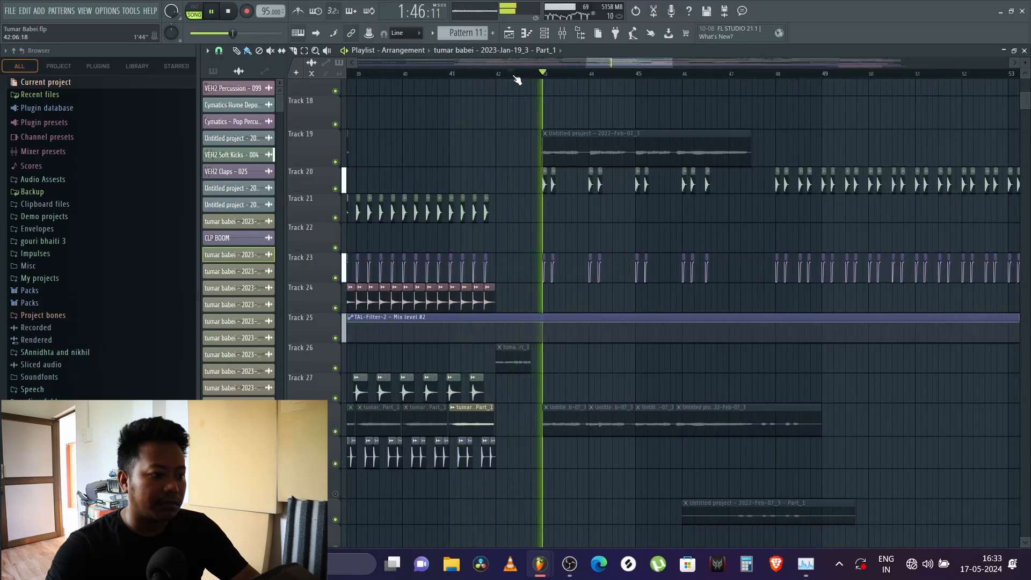
# Step: Play the song from just before bar 48 while examining the layers from the ambience clips down to the MK SONG recordings
pyautogui.moveTo(620, 65)
pyautogui.mouseDown()
pyautogui.moveTo(630, 74)
pyautogui.moveTo(674, 64)
pyautogui.moveTo(659, 89)
pyautogui.mouseUp()
pyautogui.press('space')
pyautogui.click(627, 72)
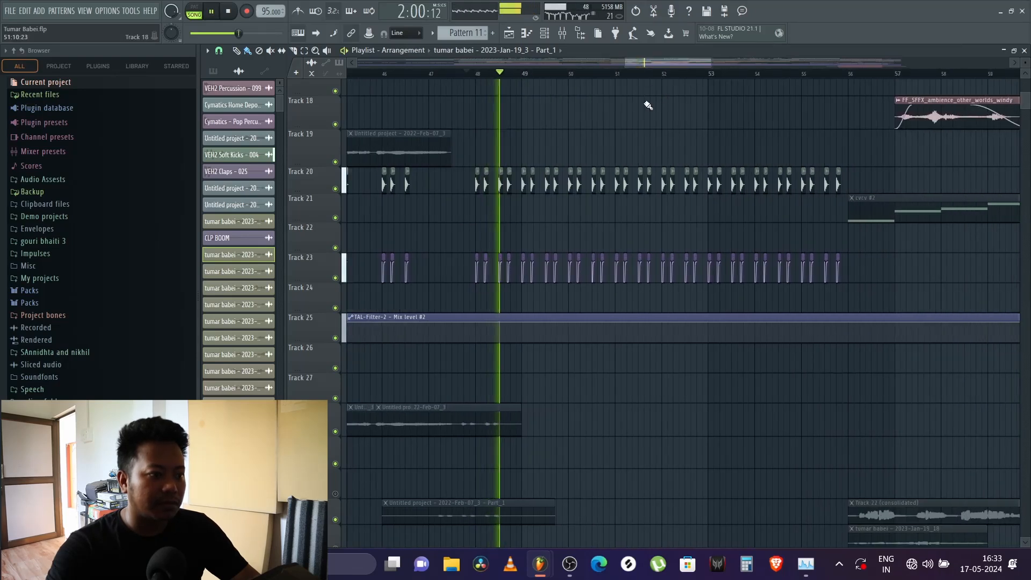
pyautogui.scroll(5, 621, 124)
pyautogui.scroll(3, 620, 124)
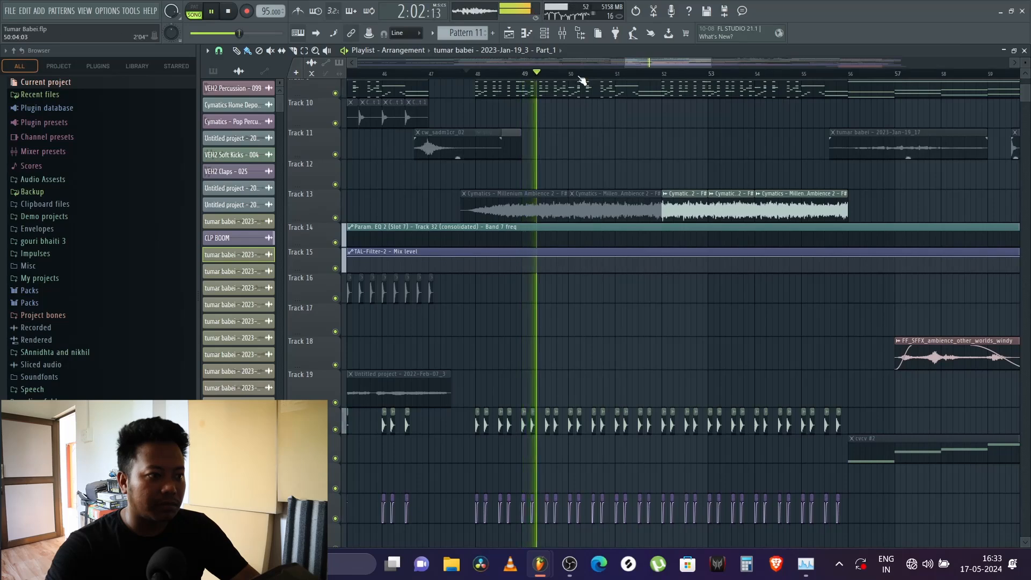
pyautogui.scroll(-3, 582, 81)
pyautogui.scroll(-8, 618, 155)
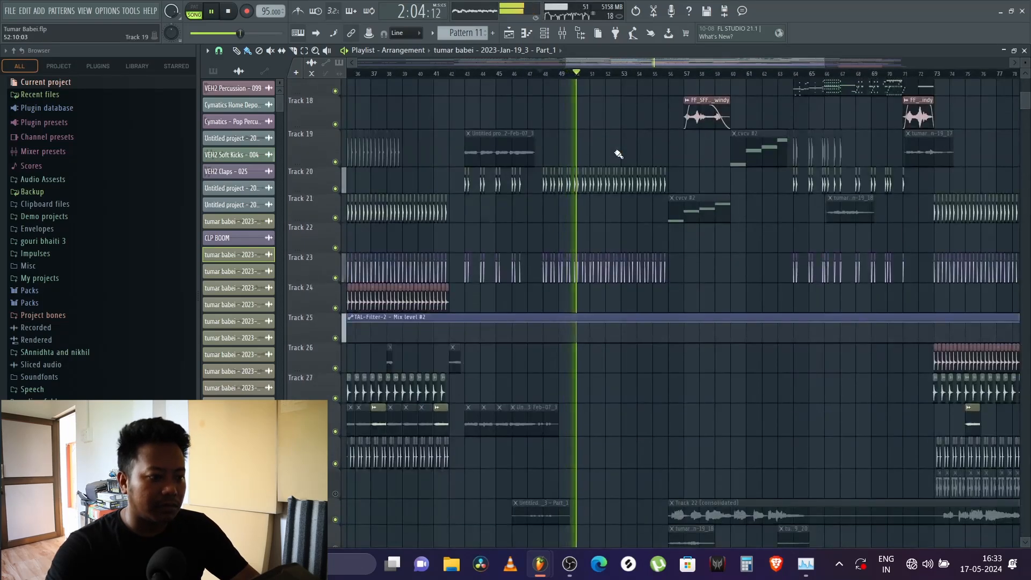
pyautogui.scroll(-20, 619, 155)
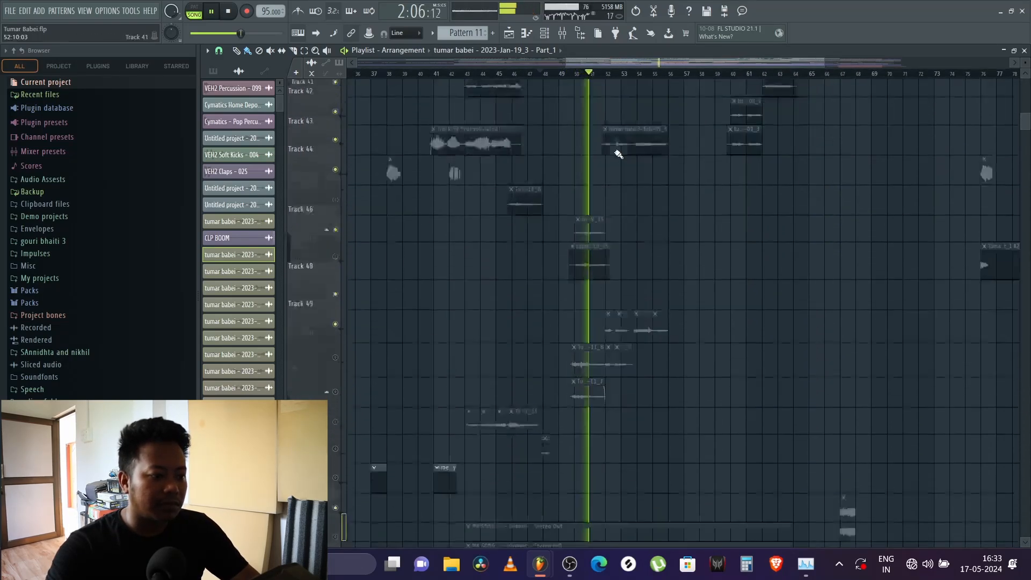
pyautogui.scroll(-15, 619, 155)
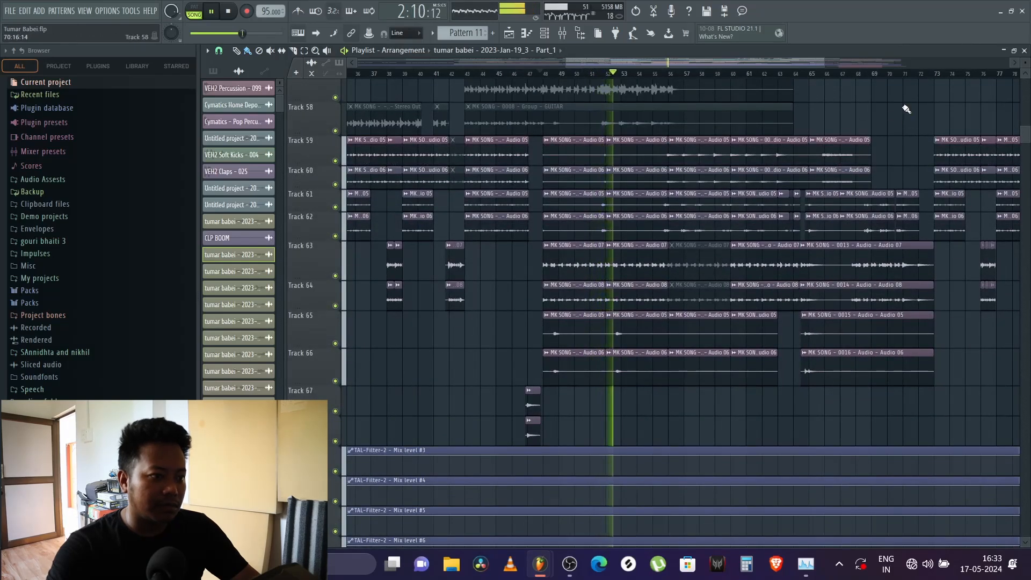
# Step: Replay the bar 48 section while examining the MK SONG audio clips on tracks 59 to 68
pyautogui.scroll(6, 815, 110)
pyautogui.press('space')
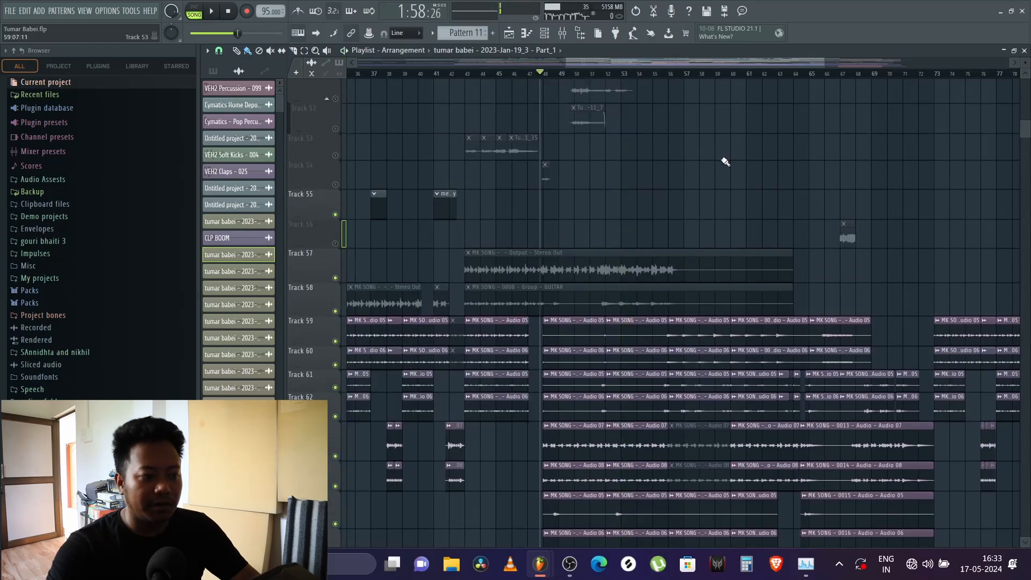
pyautogui.scroll(-7, 725, 162)
pyautogui.scroll(-5, 721, 159)
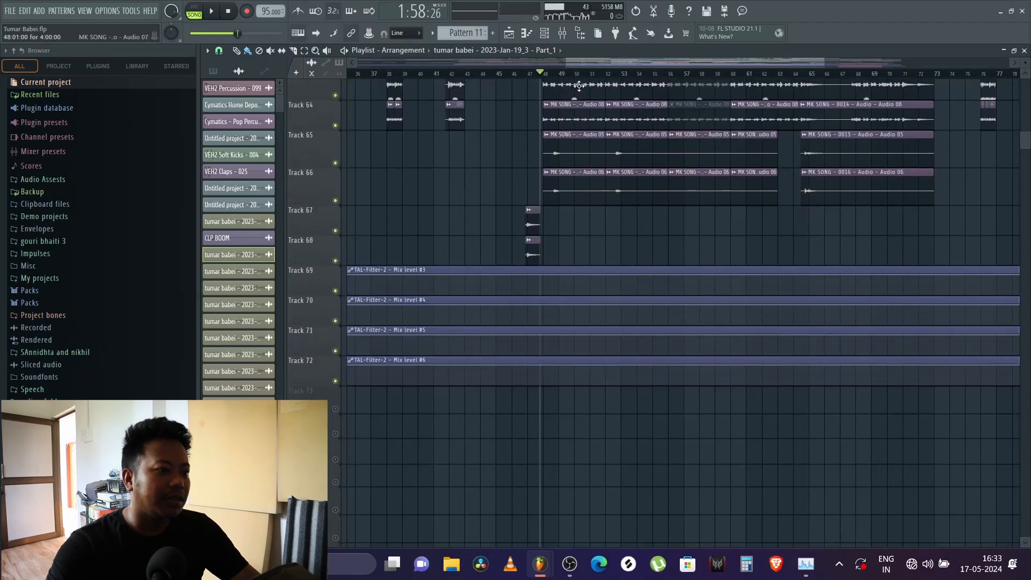
pyautogui.scroll(4, 548, 80)
pyautogui.press('space')
pyautogui.scroll(4, 601, 247)
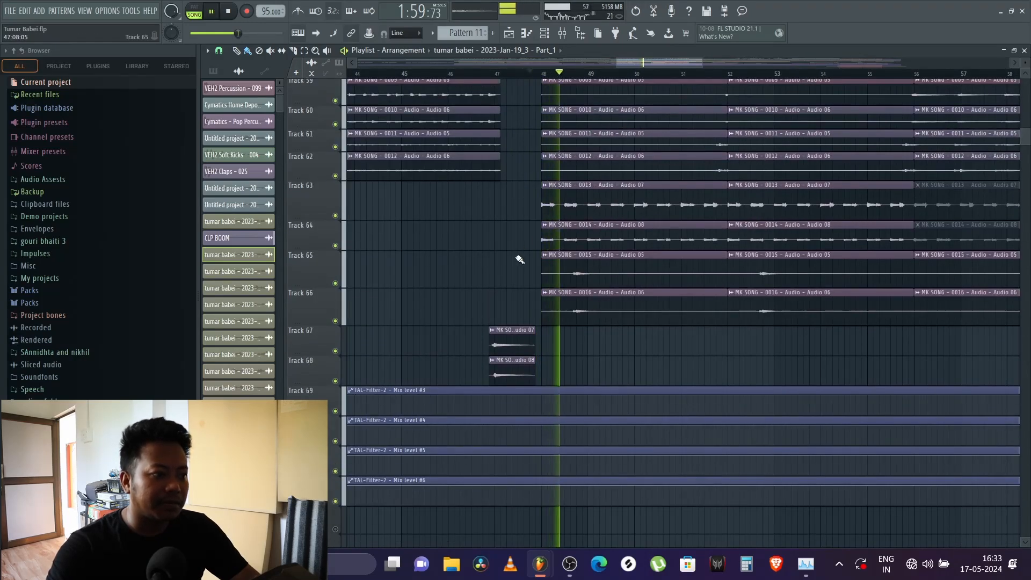
pyautogui.scroll(2, 520, 251)
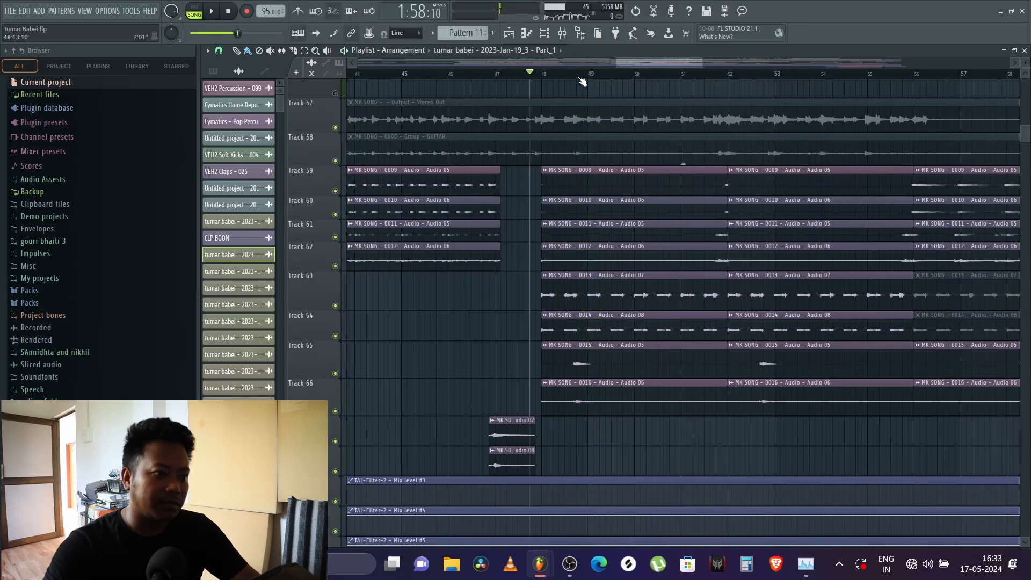
# Step: Play the song from several points between bars 56 and 63, checking the MK SONG clips
pyautogui.scroll(-4, 583, 81)
pyautogui.click(760, 74)
pyautogui.scroll(12, 859, 157)
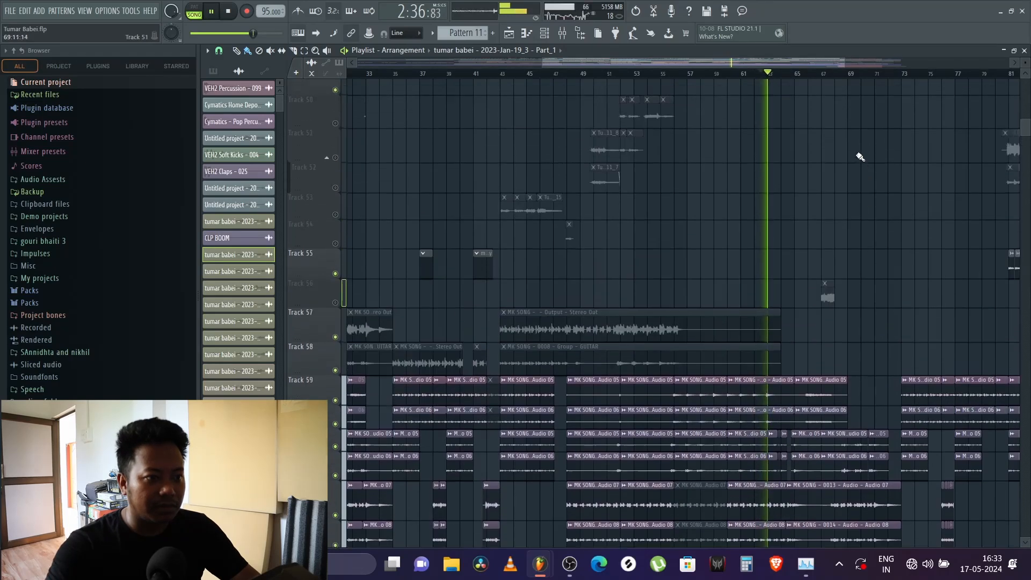
pyautogui.press('space')
pyautogui.scroll(-12, 849, 157)
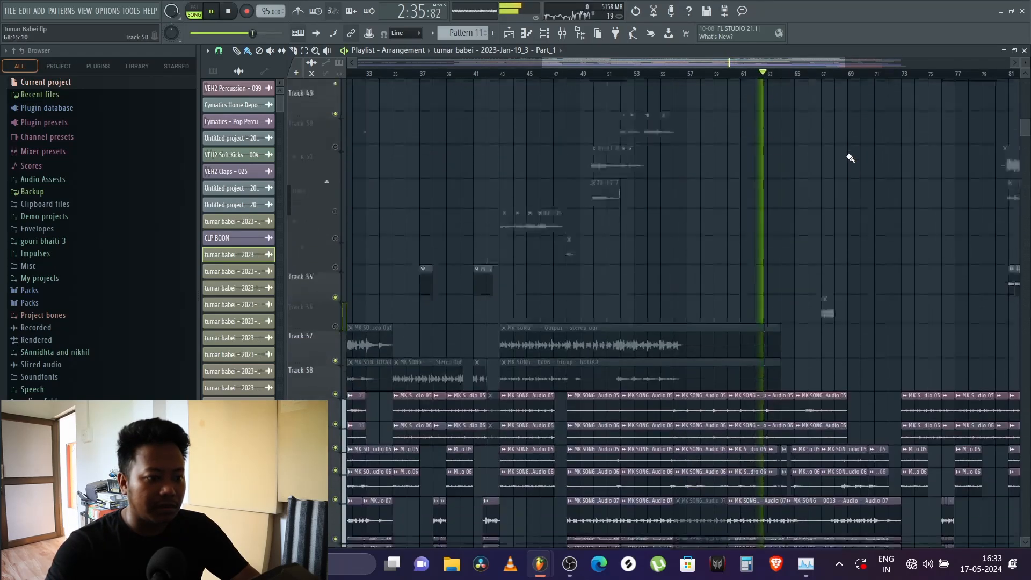
pyautogui.click(722, 75)
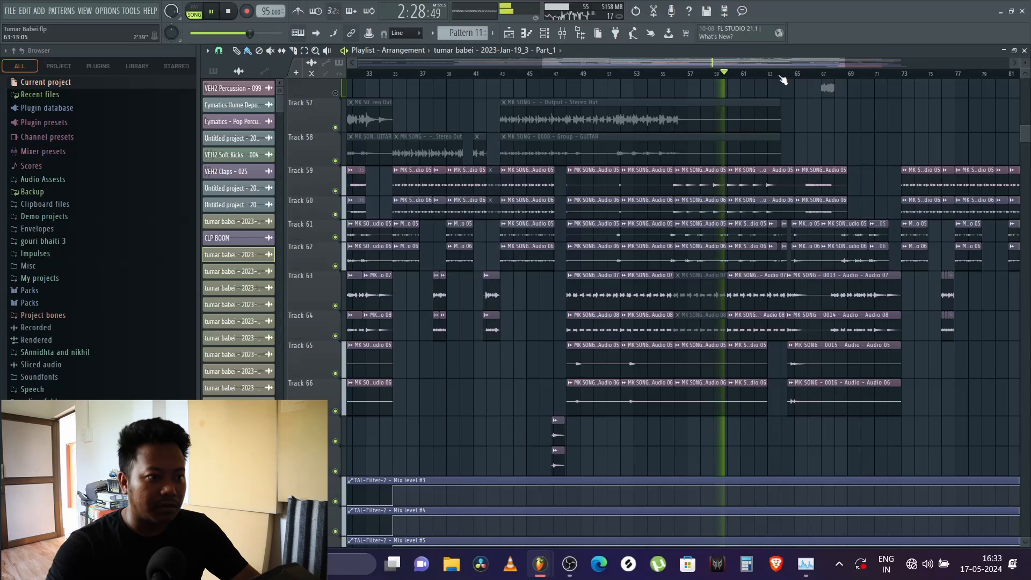
pyautogui.scroll(2, 800, 78)
pyautogui.scroll(2, 627, 141)
pyautogui.click(610, 75)
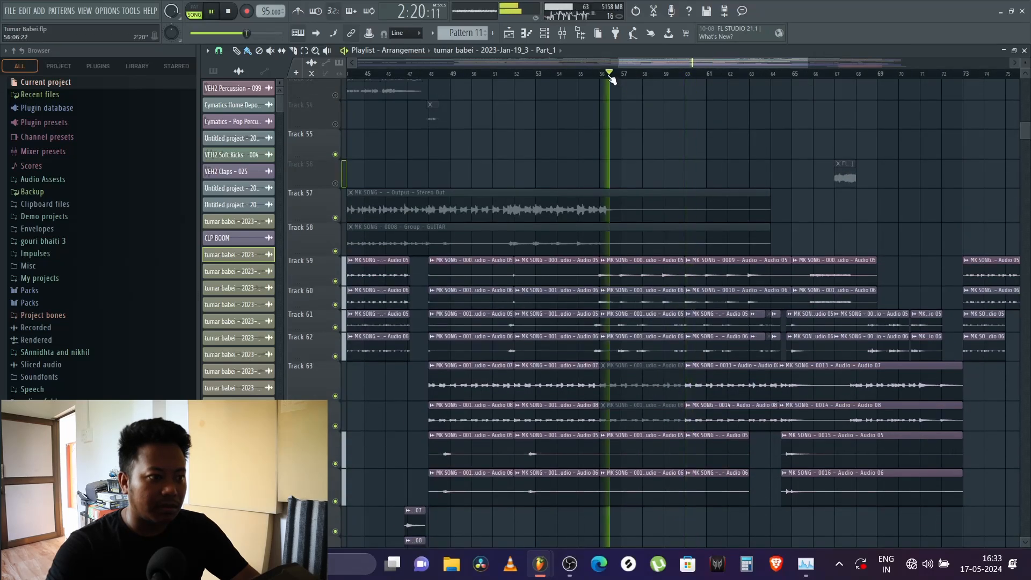
# Step: Unmute Track 34 with the consolidated Track 22 clip and listen to it in the song around bars 56 to 59
pyautogui.scroll(15, 656, 149)
pyautogui.press('space')
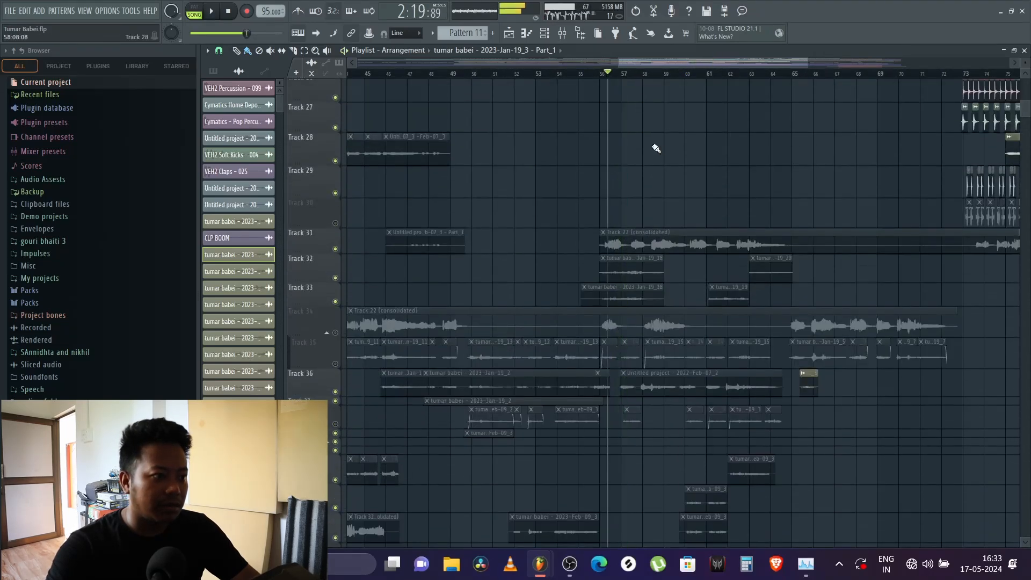
pyautogui.click(336, 334)
pyautogui.press('space')
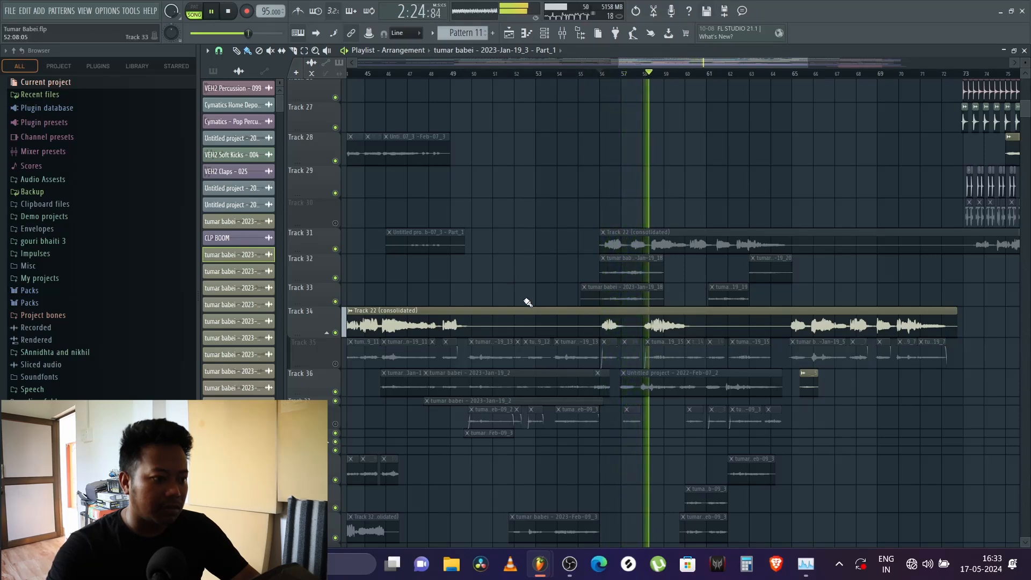
pyautogui.scroll(-3, 525, 297)
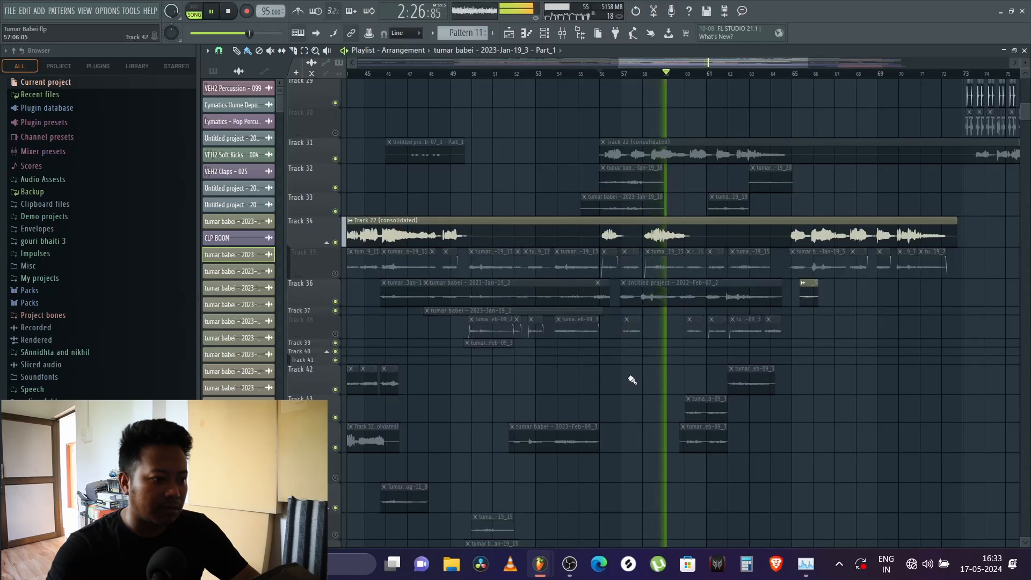
pyautogui.scroll(-3, 632, 380)
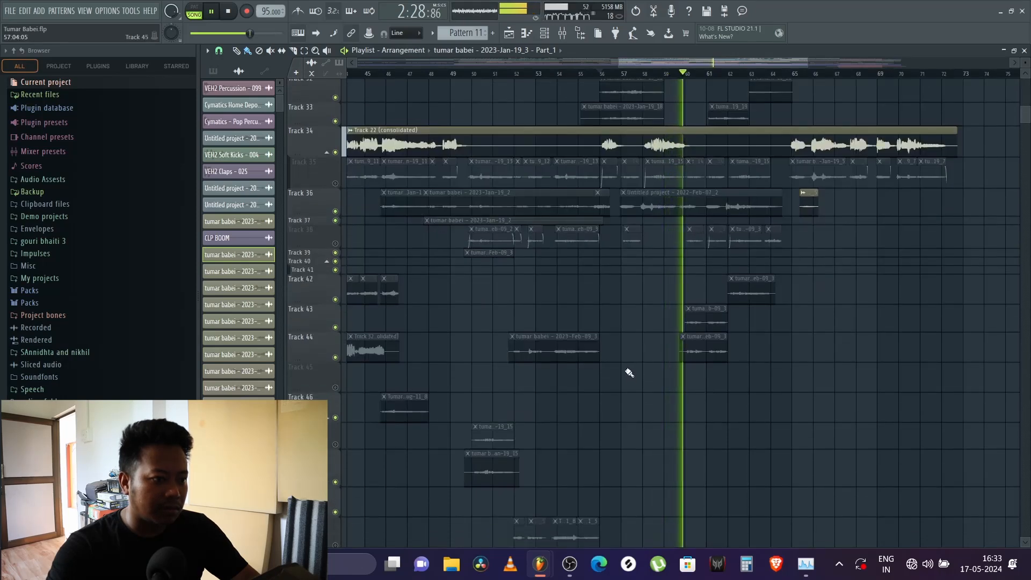
pyautogui.press('space')
pyautogui.press('space')
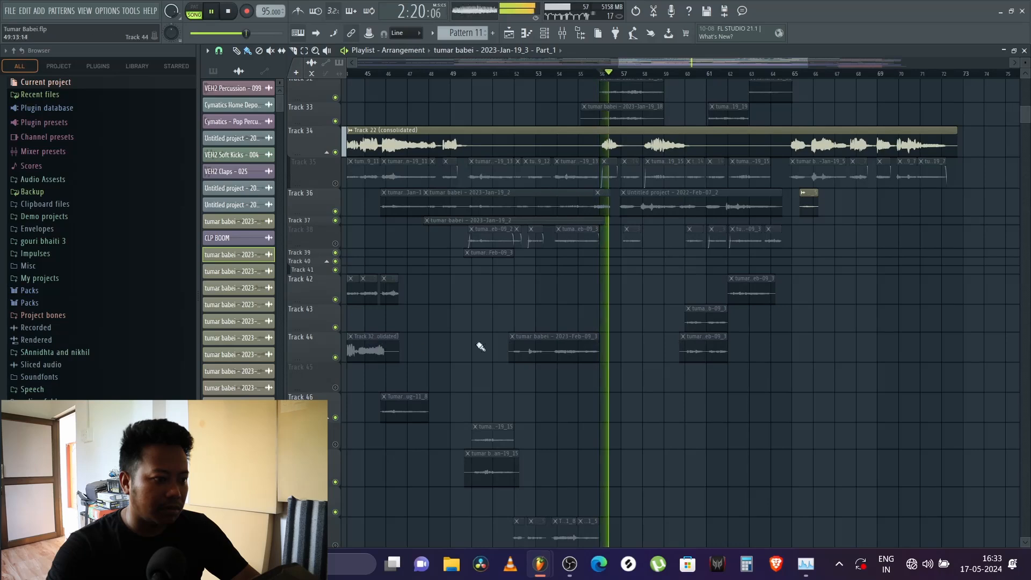
# Step: Unmute Track 38 and replay the section around bars 56 to 61 with its short clips
pyautogui.click(336, 243)
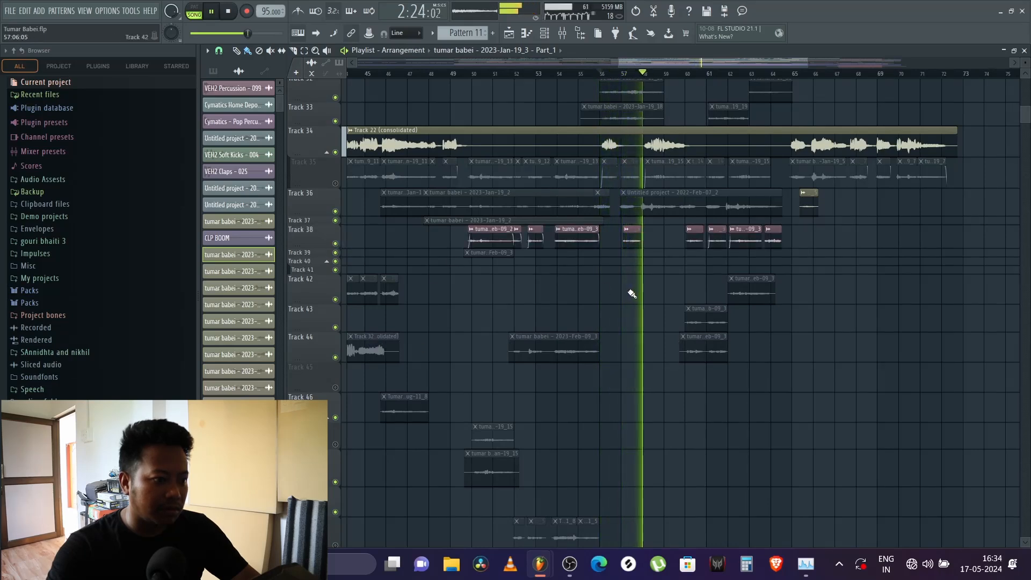
pyautogui.scroll(4, 628, 293)
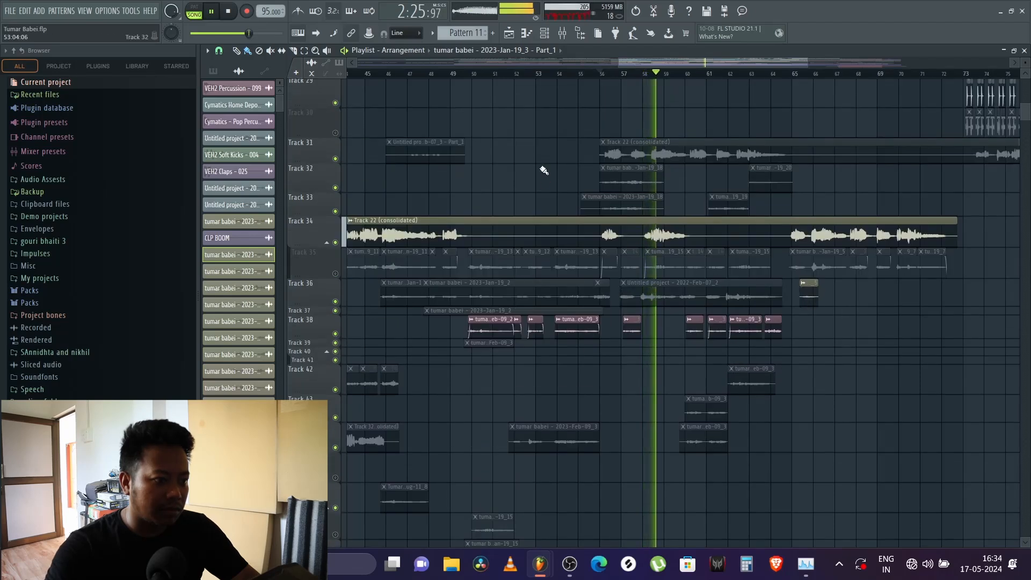
pyautogui.press('space')
pyautogui.press('space')
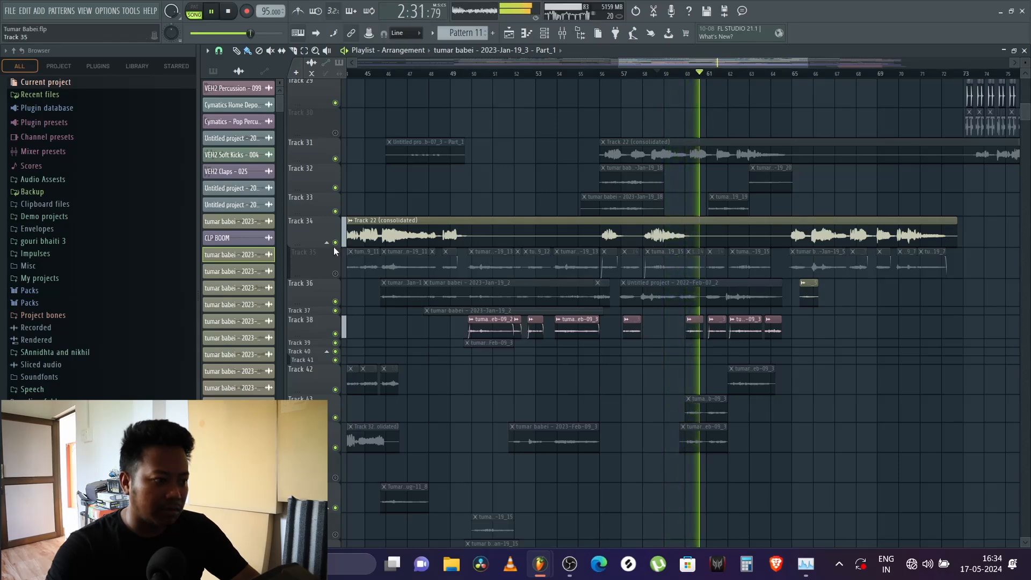
pyautogui.press('space')
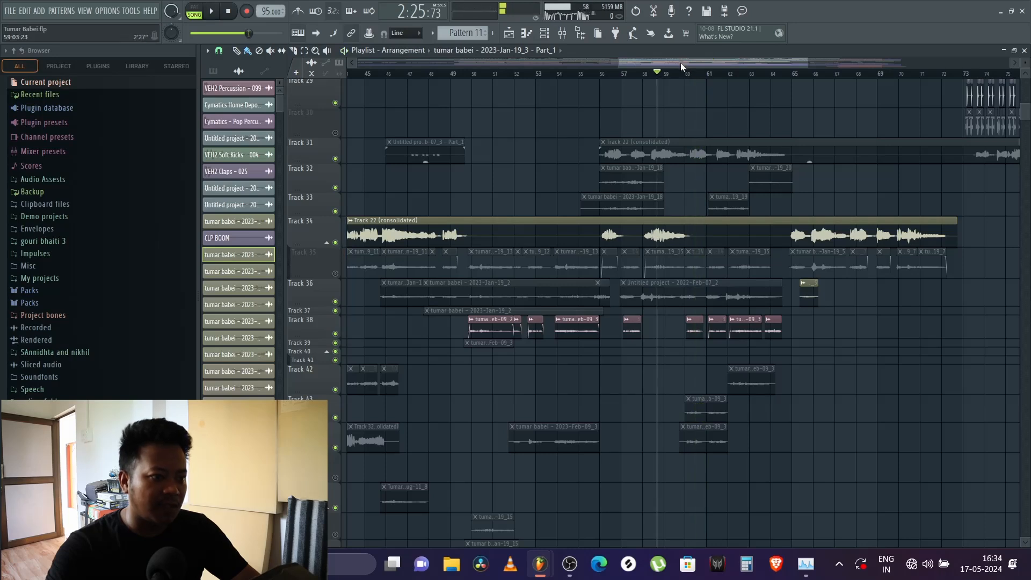
pyautogui.press('space')
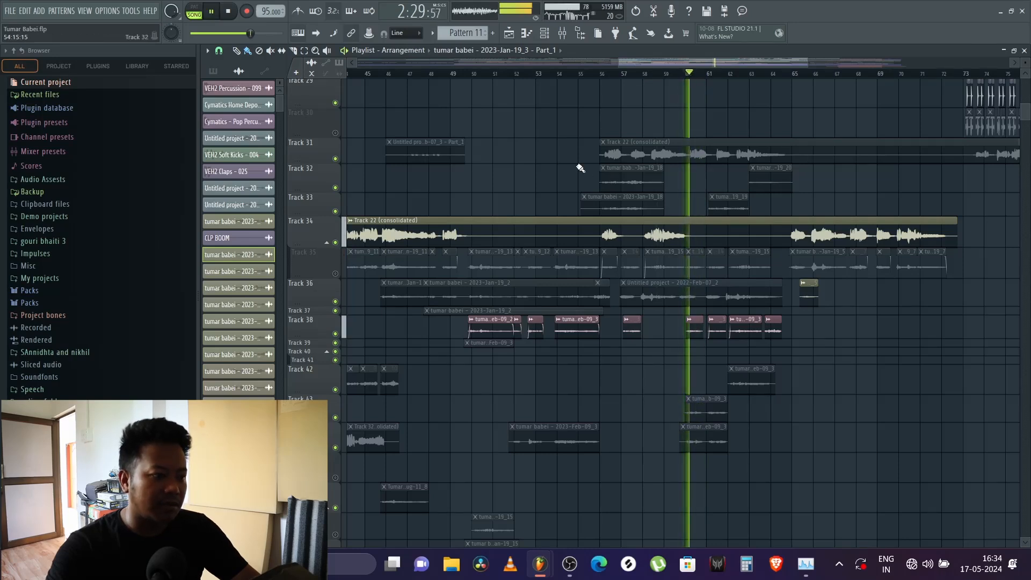
# Step: Stop playback, collapse the track group under Track 34, and mute tracks 38 and 34
pyautogui.press('space')
pyautogui.click(332, 243)
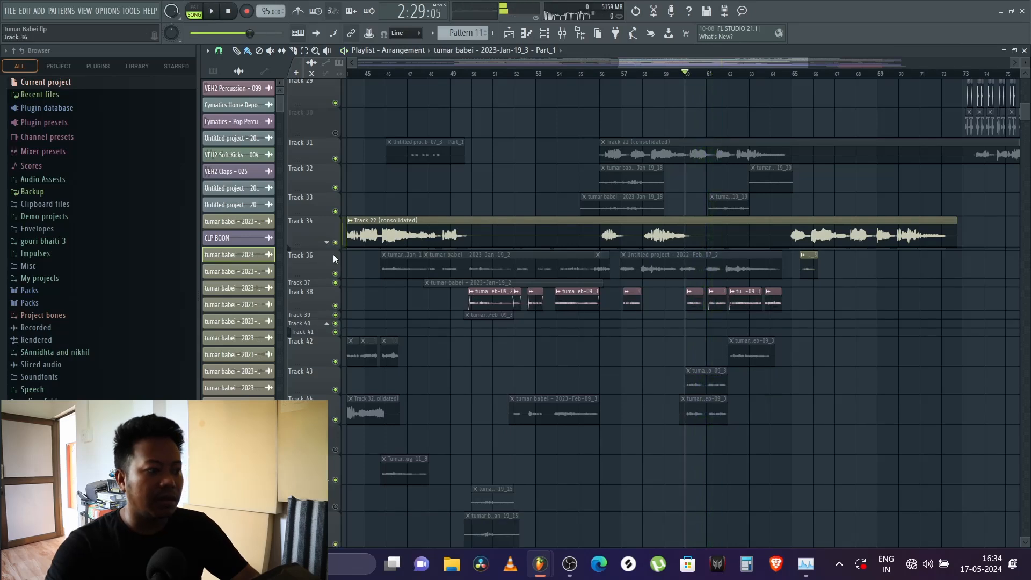
pyautogui.click(336, 307)
pyautogui.click(336, 242)
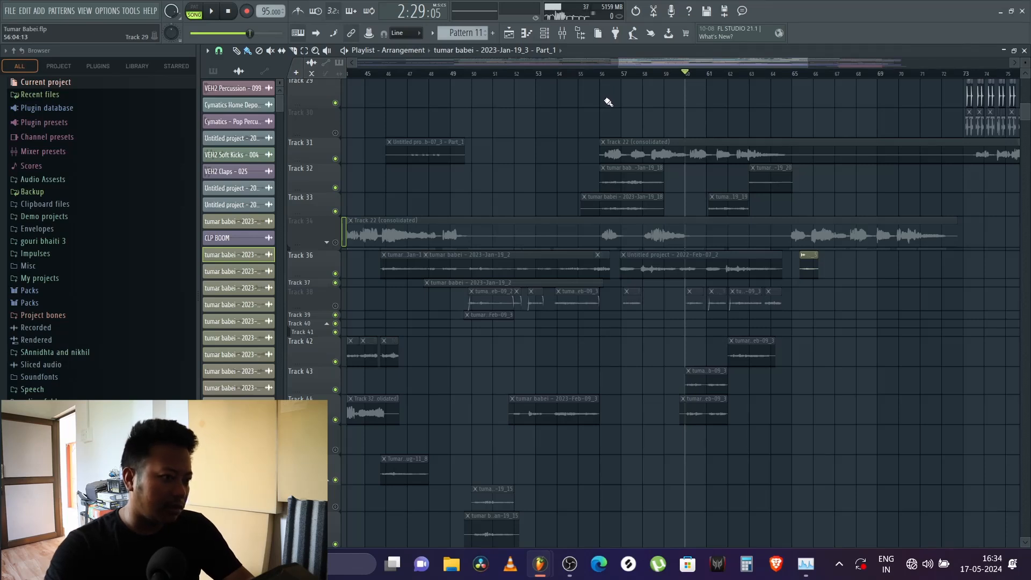
# Step: Examine the wider arrangement around bar 60, from Track 27 down to the MK SONG clips and filter automation
pyautogui.scroll(-4, 608, 77)
pyautogui.scroll(5, 639, 100)
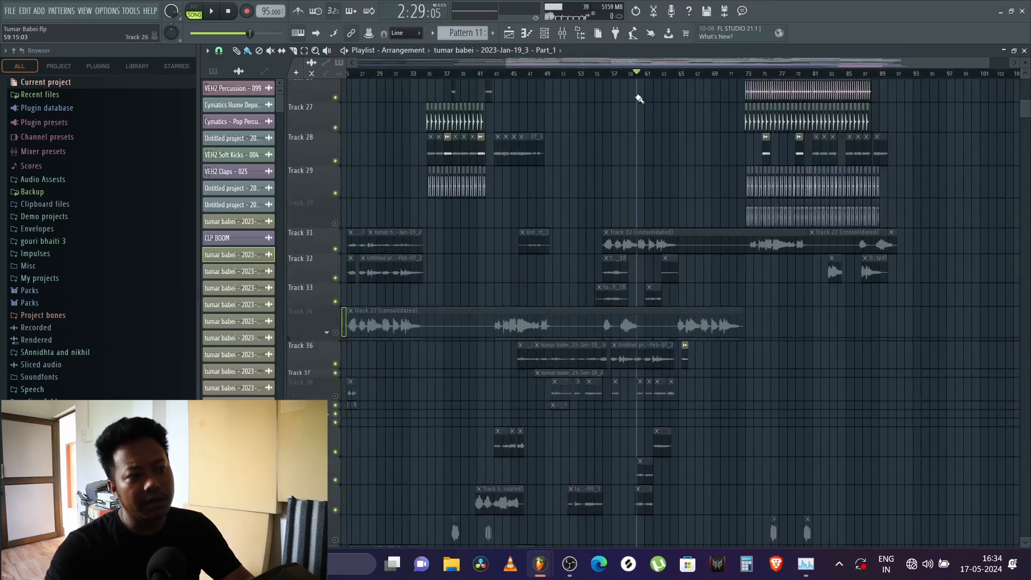
pyautogui.scroll(-3, 657, 198)
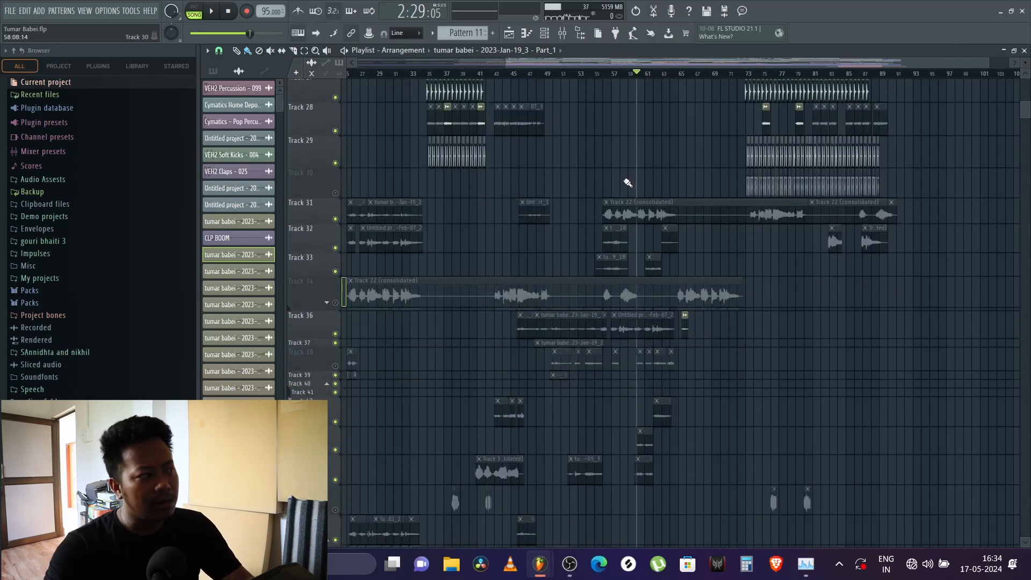
pyautogui.scroll(-3, 623, 178)
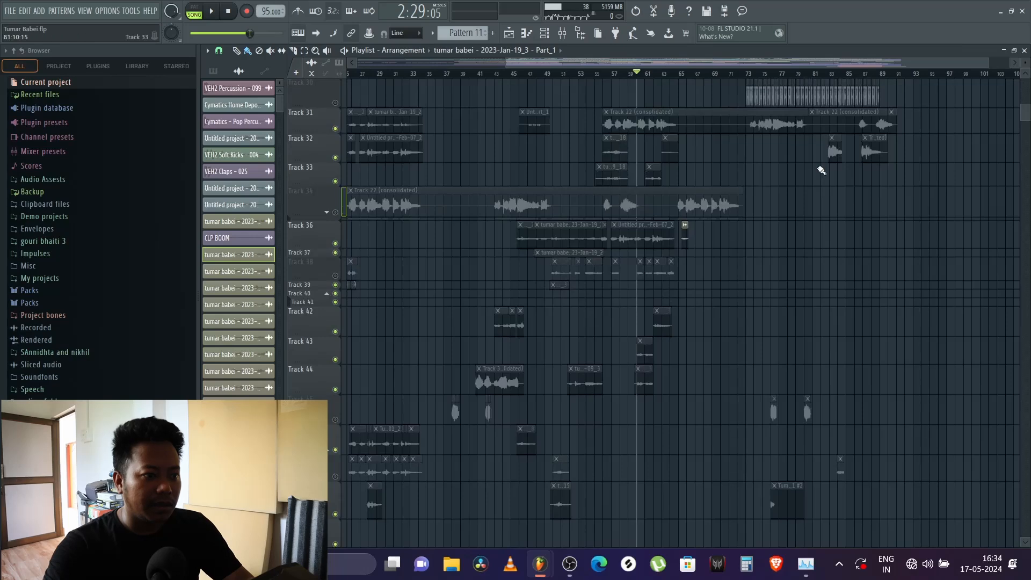
pyautogui.scroll(-3, 801, 172)
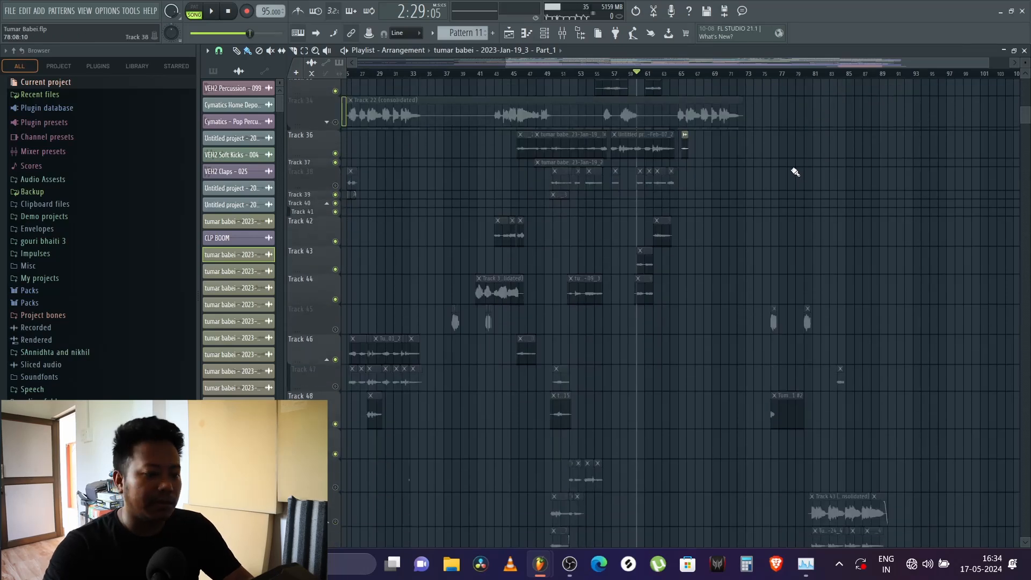
pyautogui.scroll(-20, 729, 173)
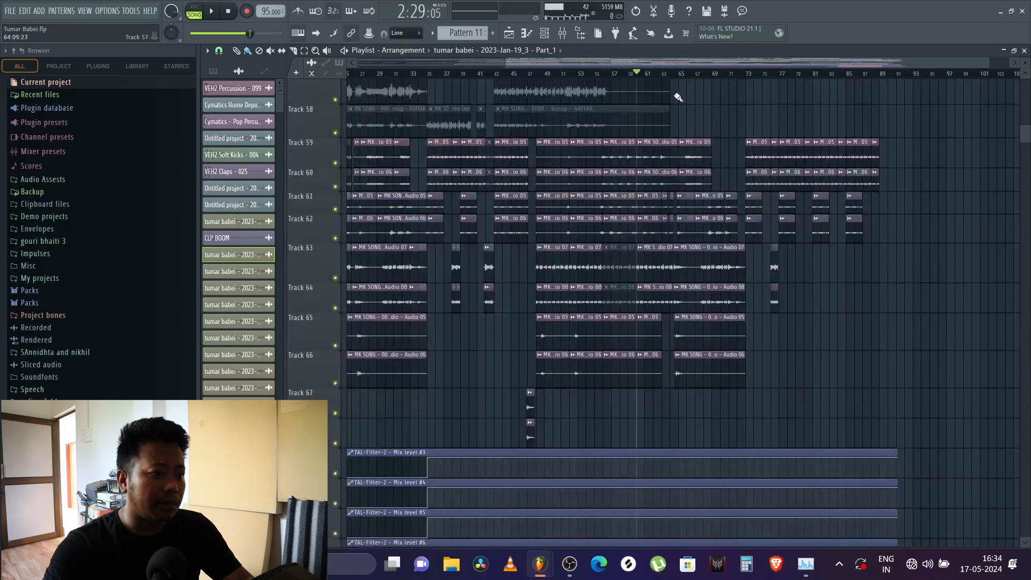
pyautogui.scroll(4, 676, 80)
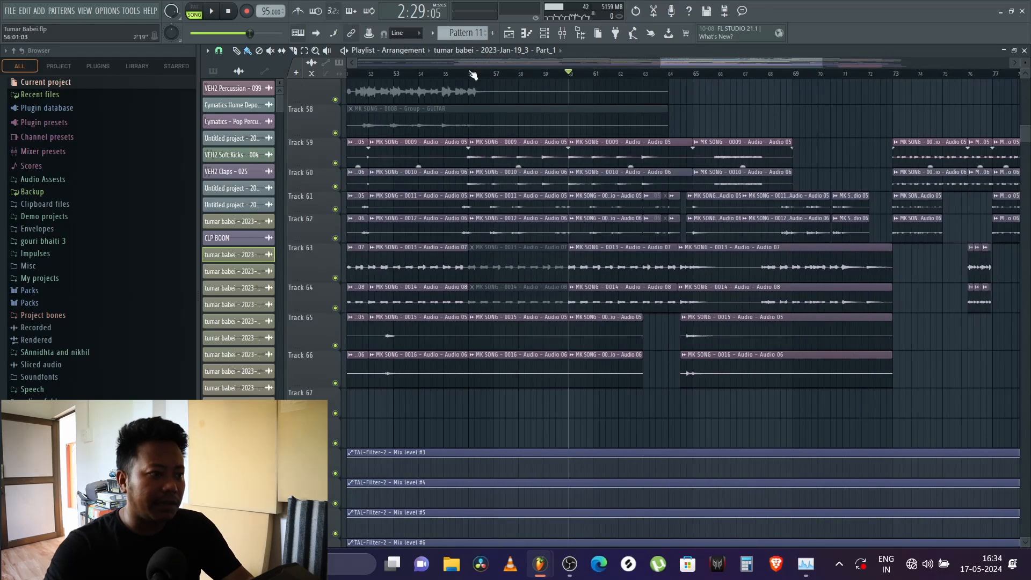
# Step: Replay the song from just before bar 56 to listen to the MK SONG audio layers up to around bar 60
pyautogui.press('space')
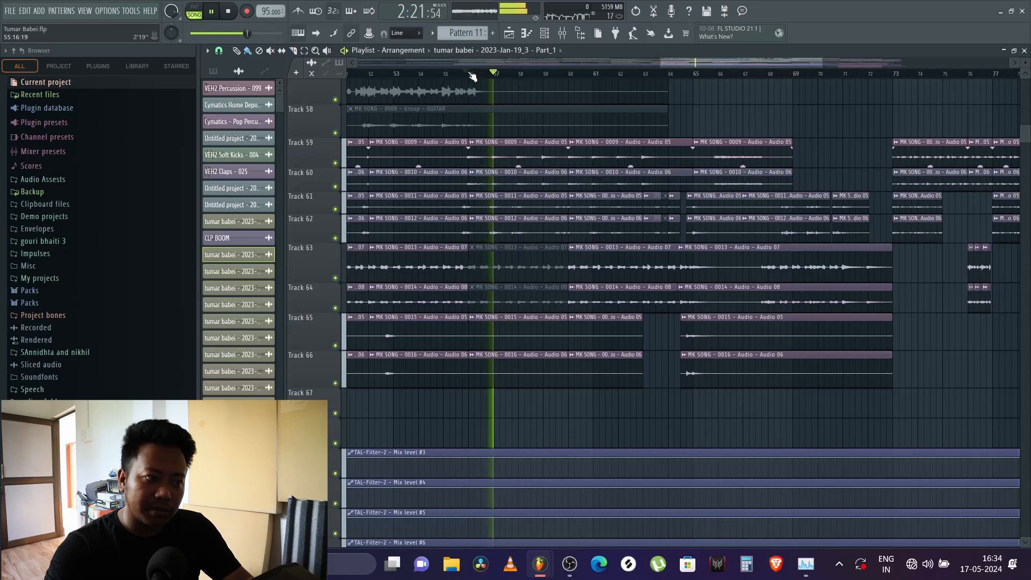
pyautogui.press('space')
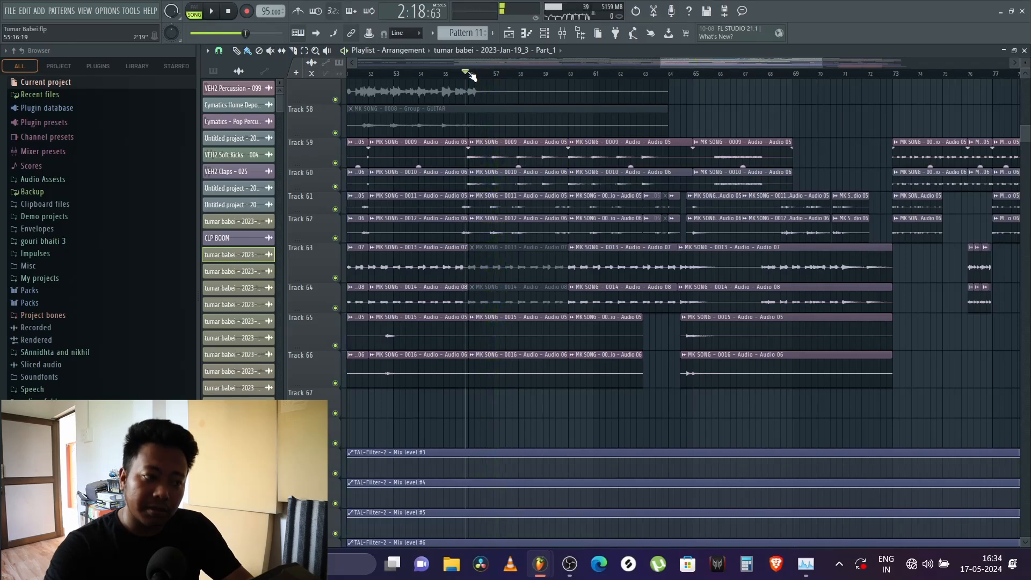
pyautogui.press('space')
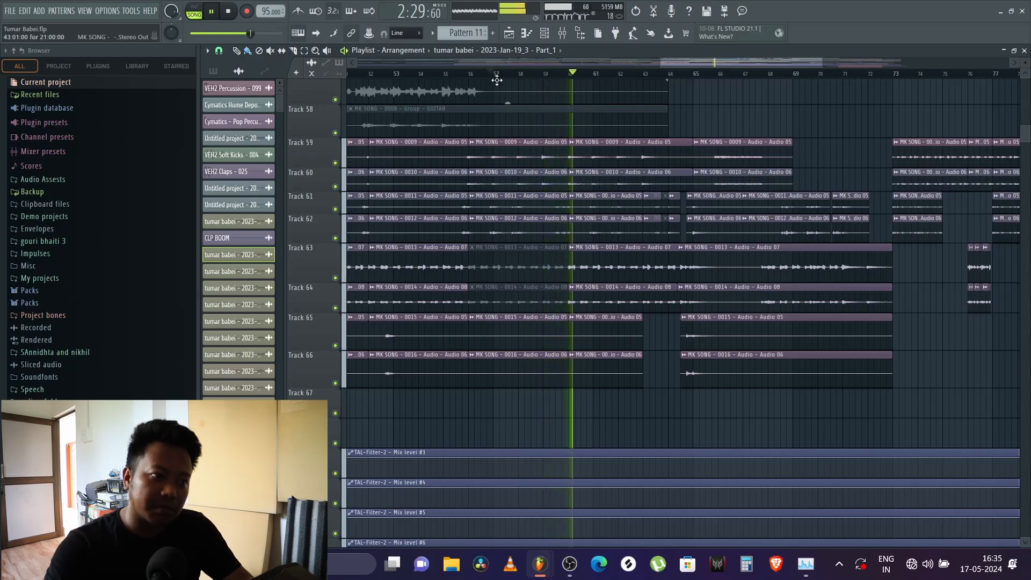
# Step: Audition Track 38's short clips around bar 63 by unmuting the track during playback and muting it again
pyautogui.scroll(12, 709, 111)
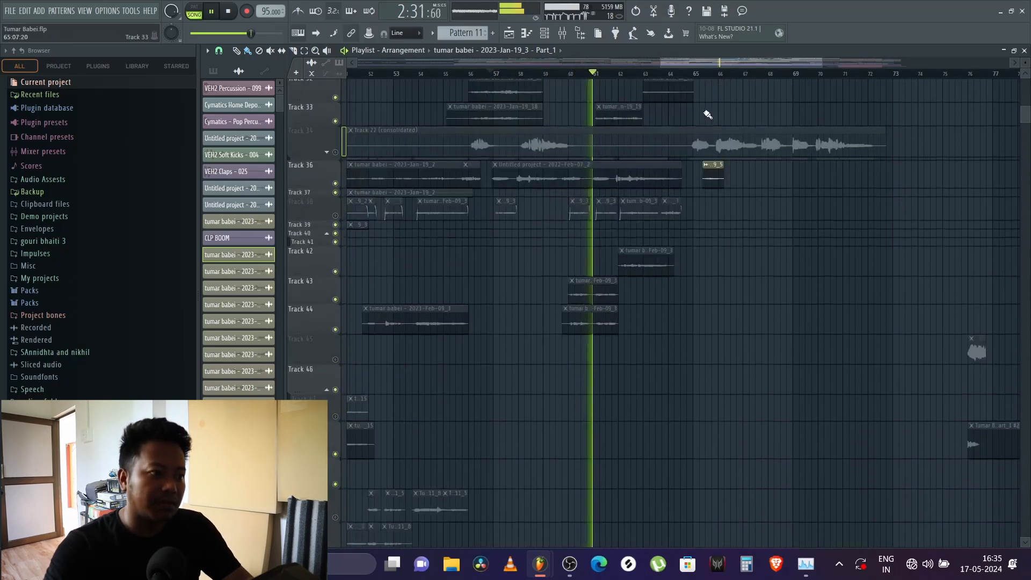
pyautogui.scroll(2, 707, 113)
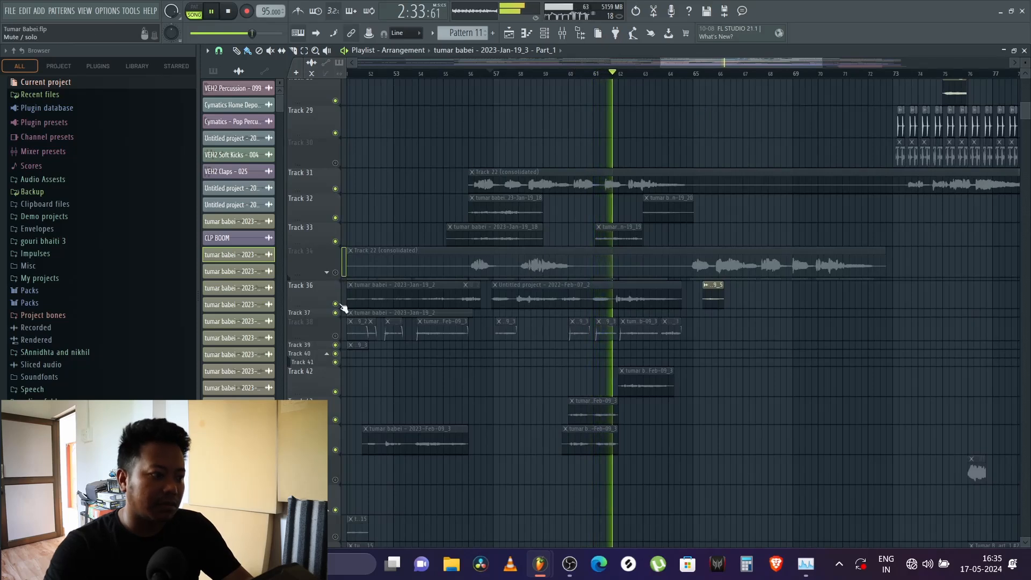
pyautogui.click(337, 337)
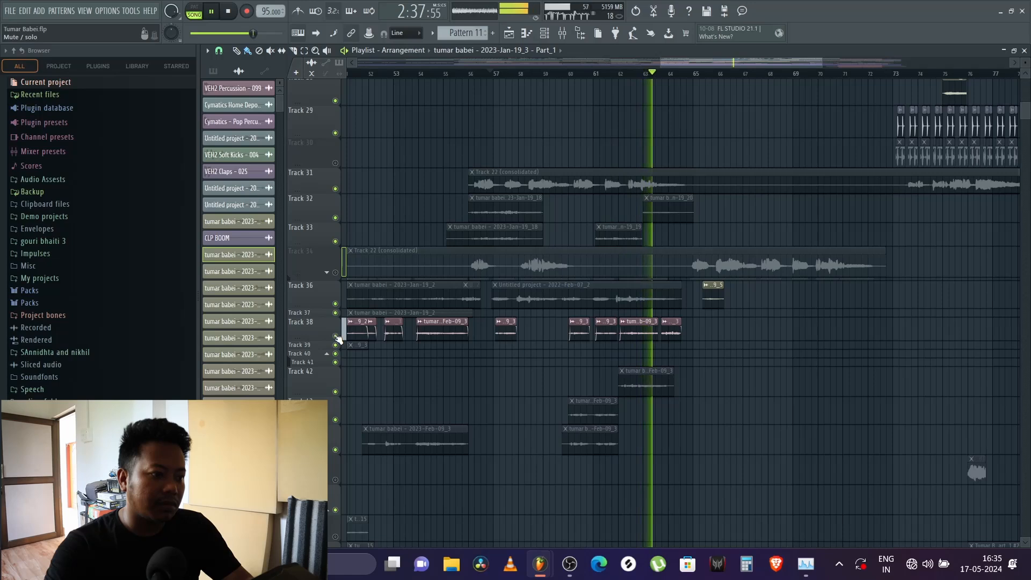
pyautogui.click(337, 337)
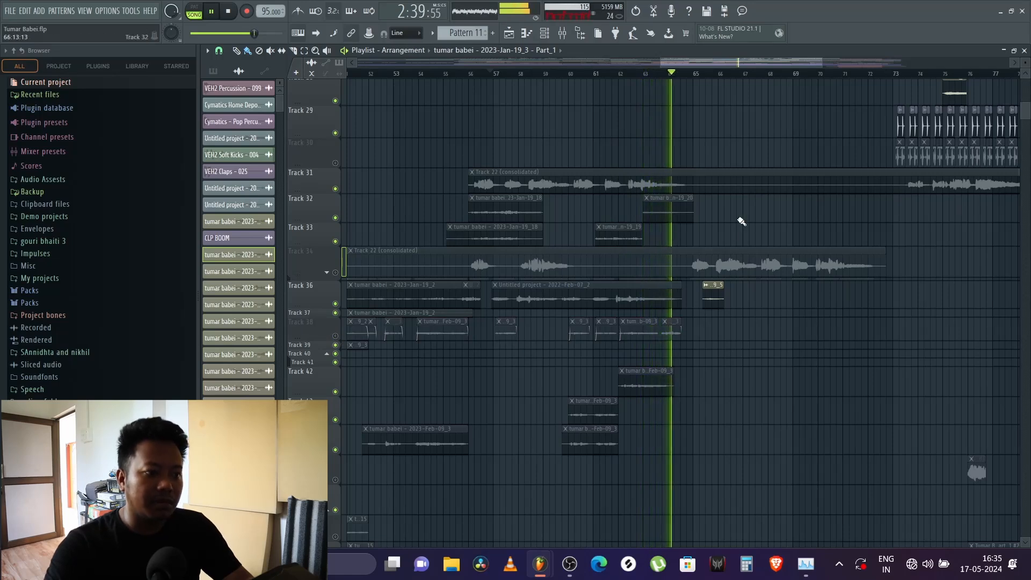
pyautogui.scroll(-3, 665, 76)
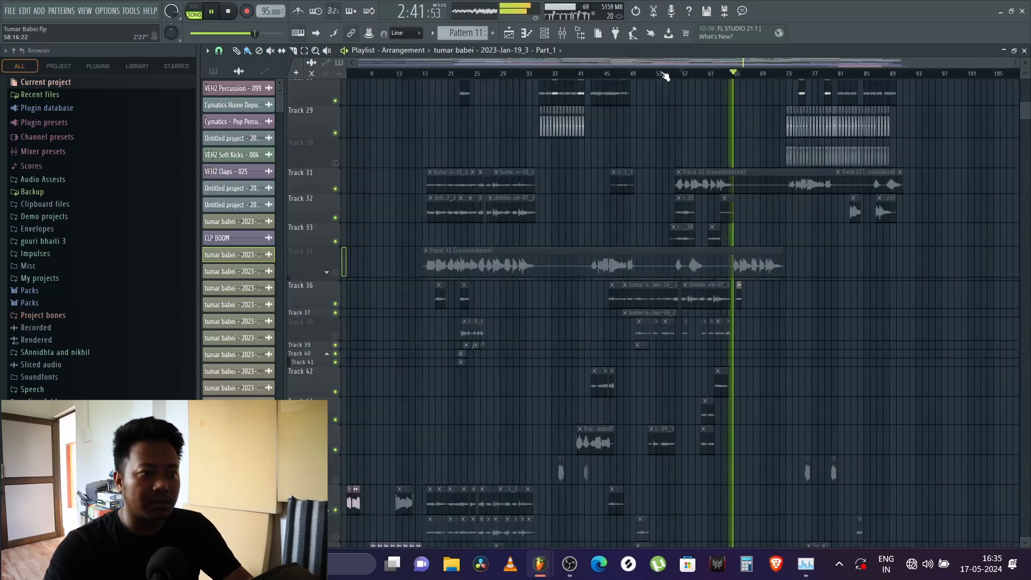